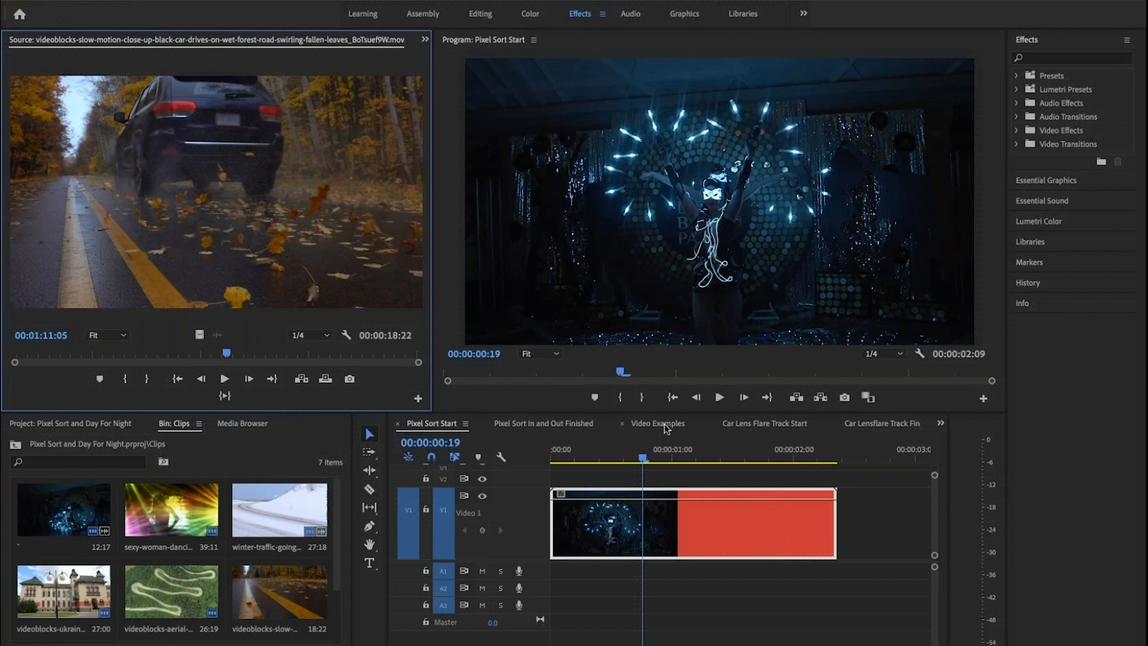
# Step: Review the Video Examples sequence, playing through the pixel sort shots, the day-for-night landscape and the snowy car clip
pyautogui.click(665, 424)
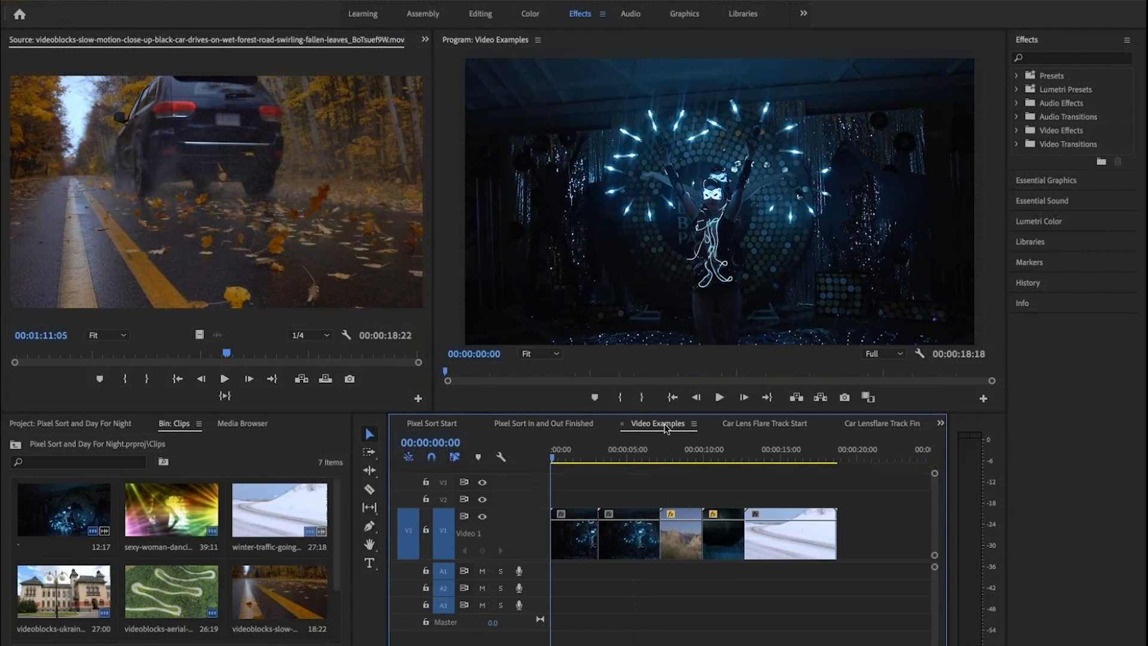
pyautogui.click(599, 453)
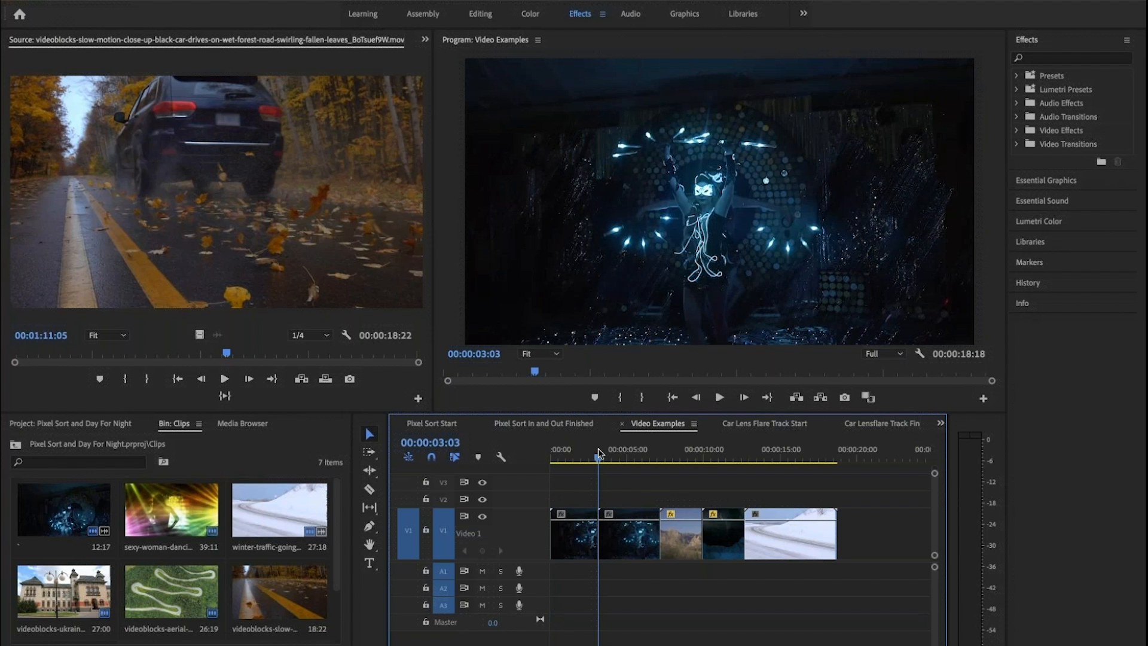
pyautogui.moveTo(628, 457); pyautogui.dragTo(534, 470)
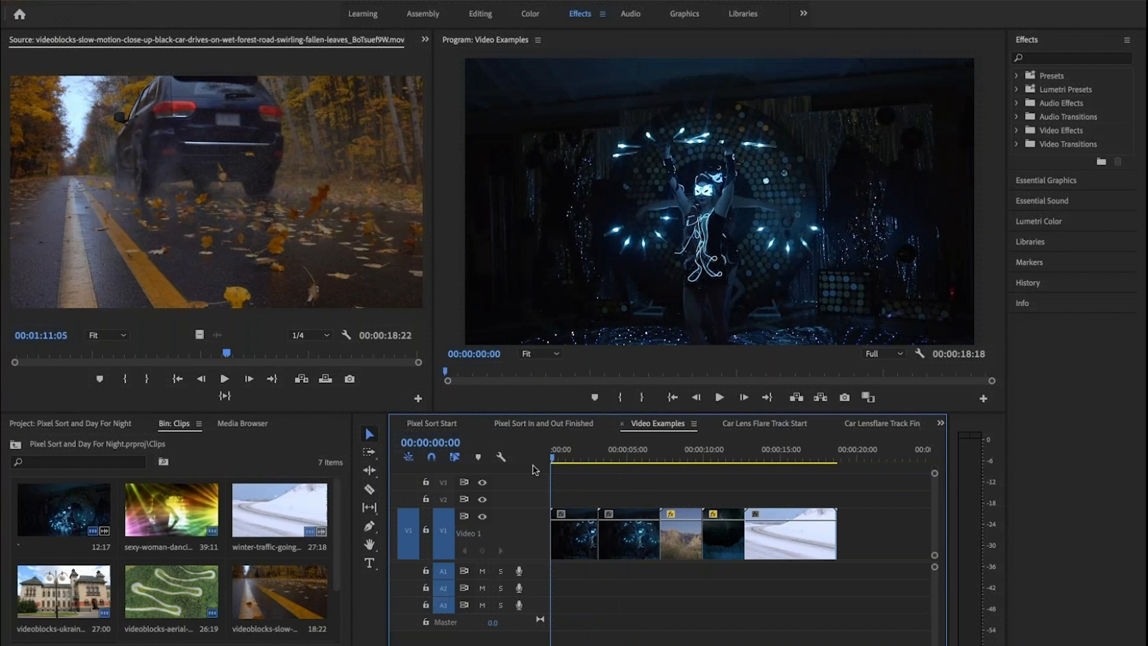
pyautogui.press('space')
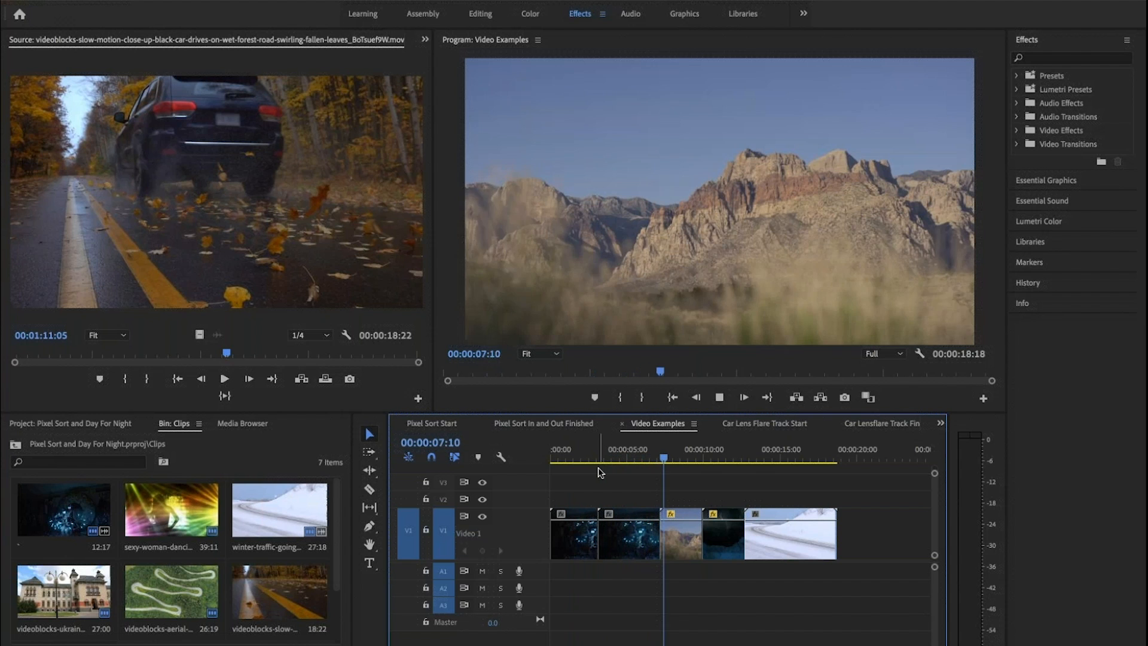
pyautogui.press('space')
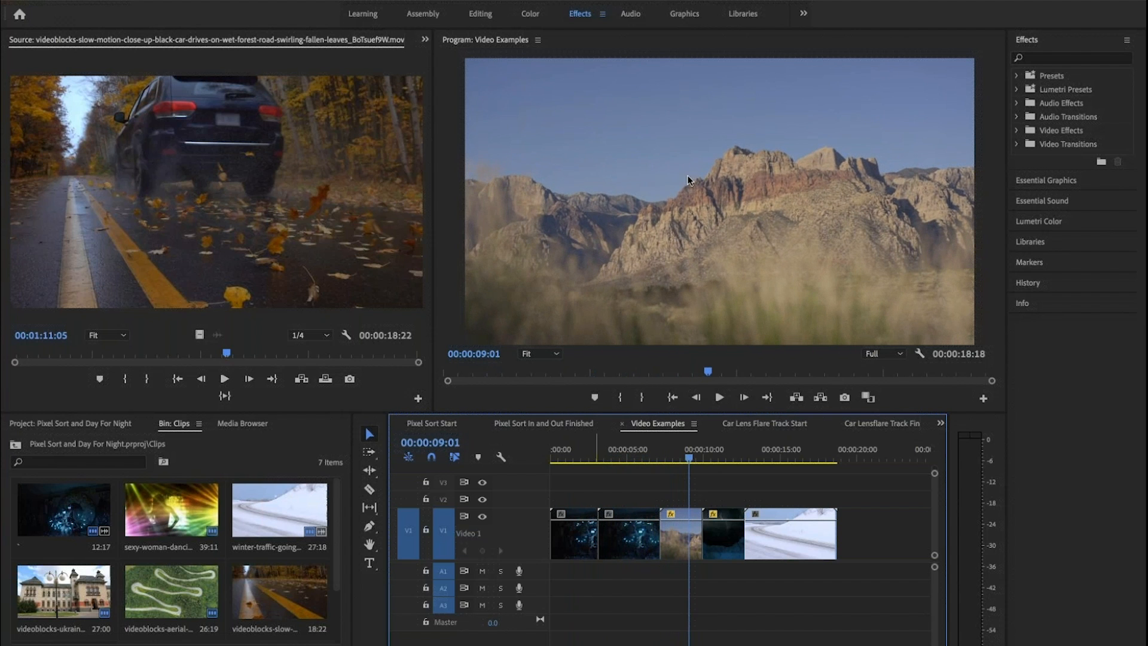
pyautogui.click(721, 450)
pyautogui.moveTo(721, 449); pyautogui.dragTo(738, 449)
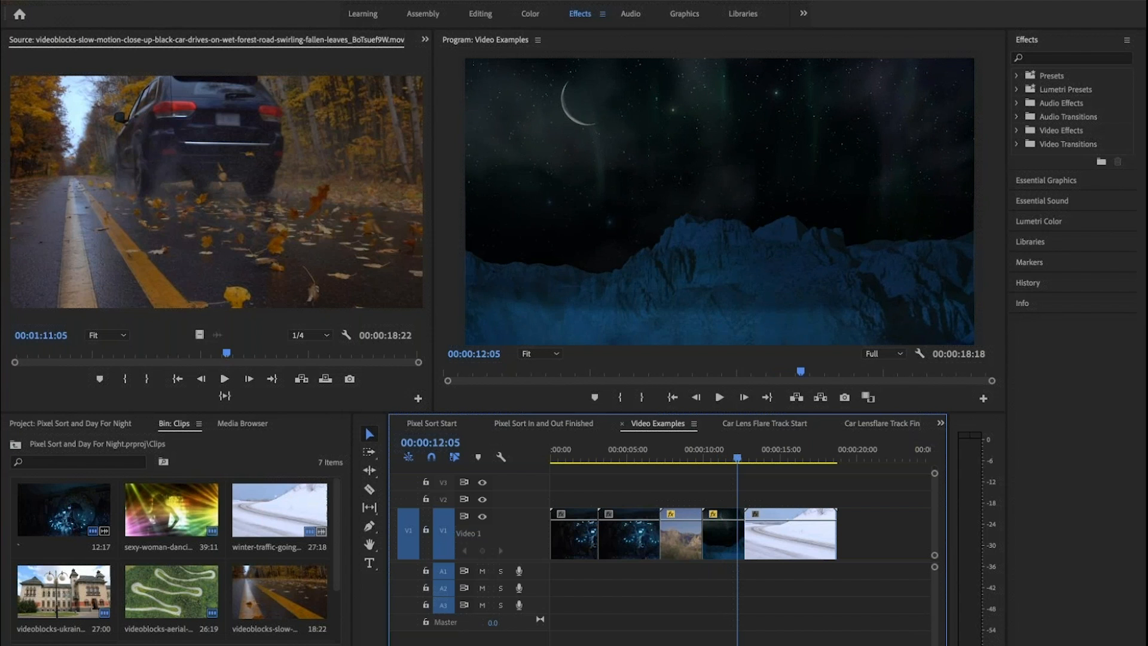
pyautogui.moveTo(749, 456)
pyautogui.mouseDown()
pyautogui.moveTo(763, 457)
pyautogui.moveTo(752, 459)
pyautogui.mouseUp()
pyautogui.press('space')
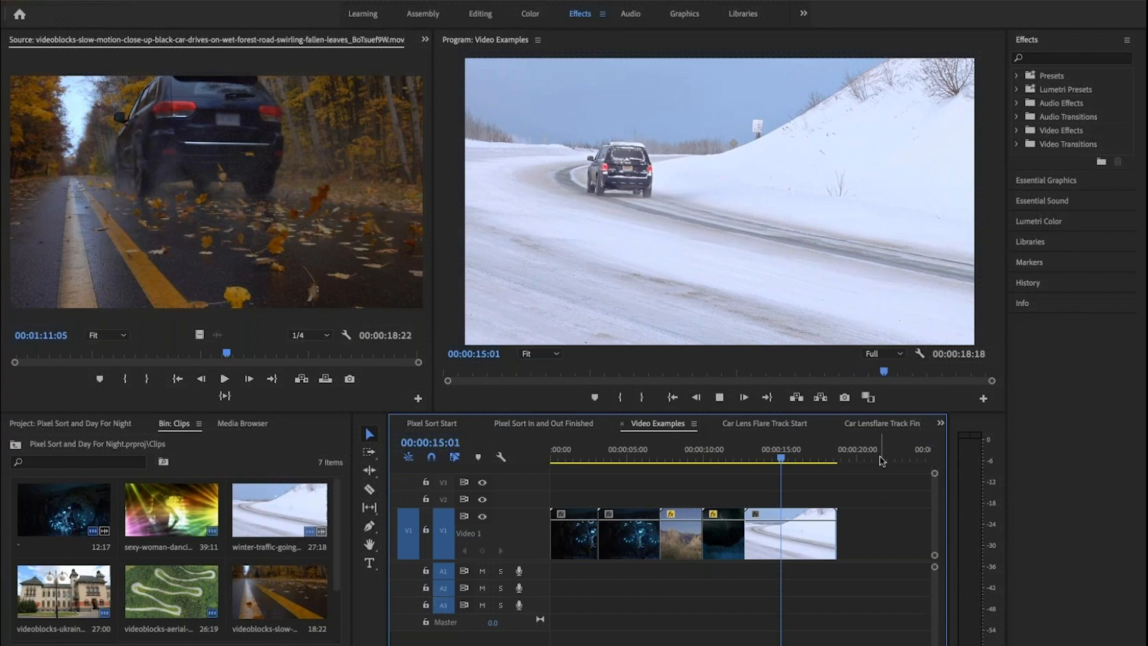
pyautogui.press('space')
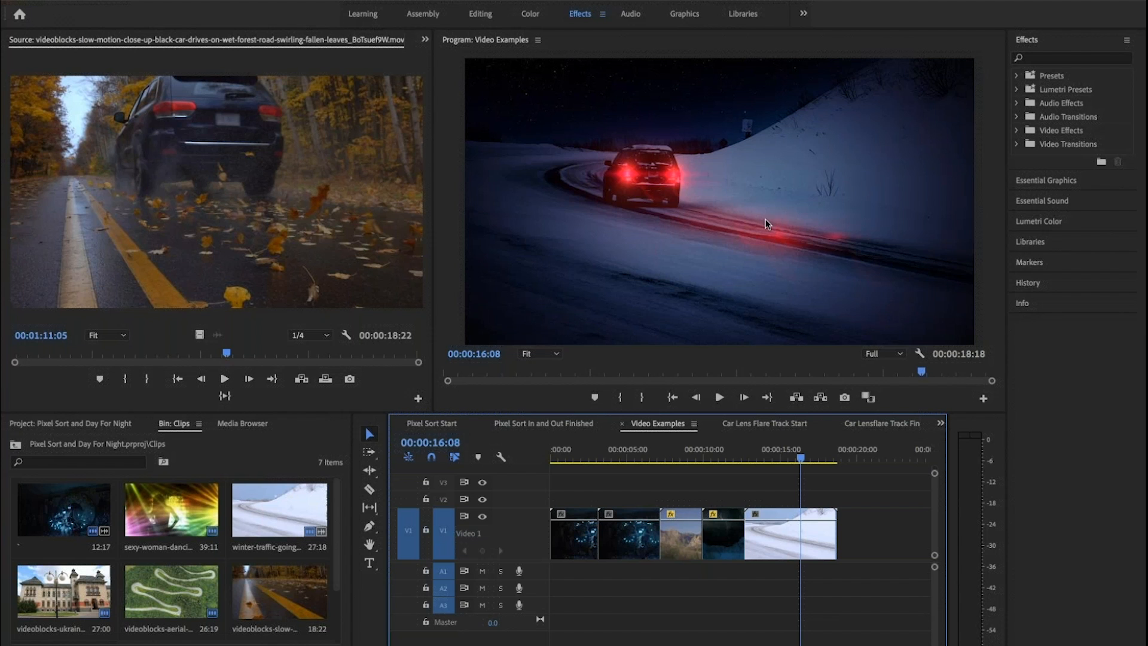
# Step: Search the effects for "s_pixel" and apply S_PixelSort to the clip in the Pixel Sort Start sequence
pyautogui.click(440, 429)
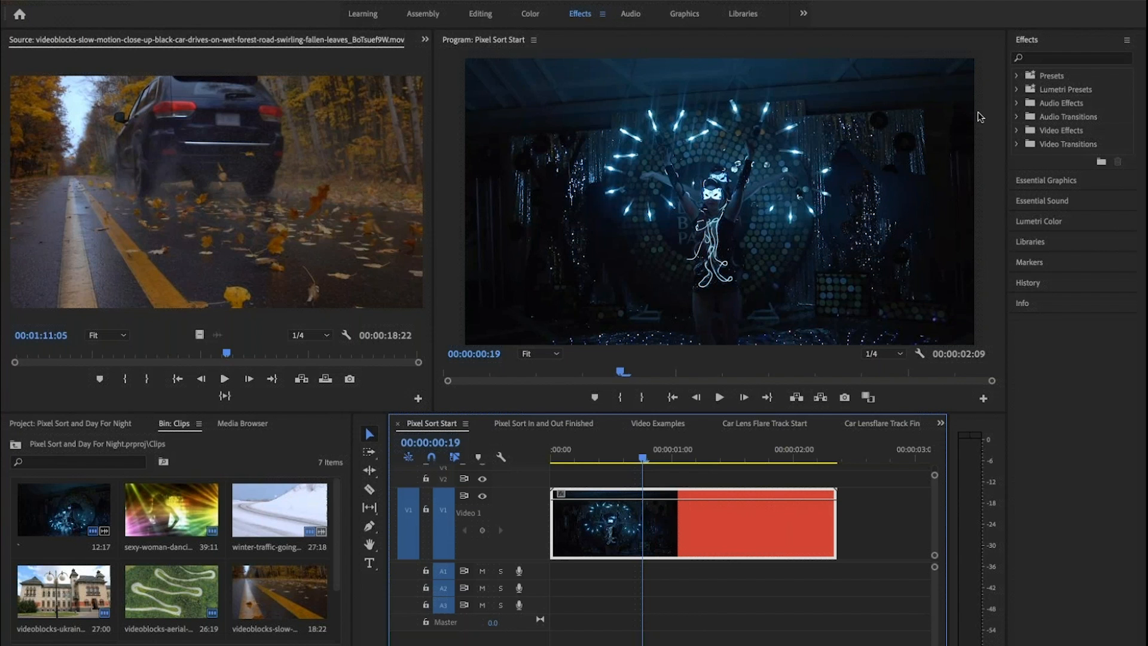
pyautogui.click(404, 0)
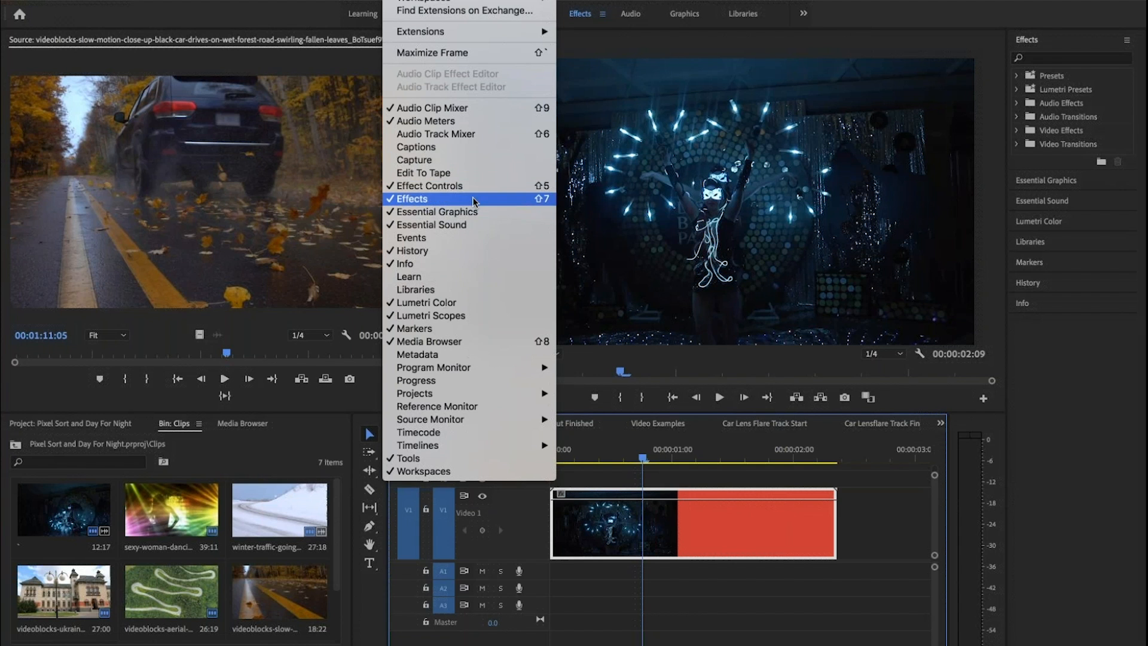
pyautogui.click(1055, 55)
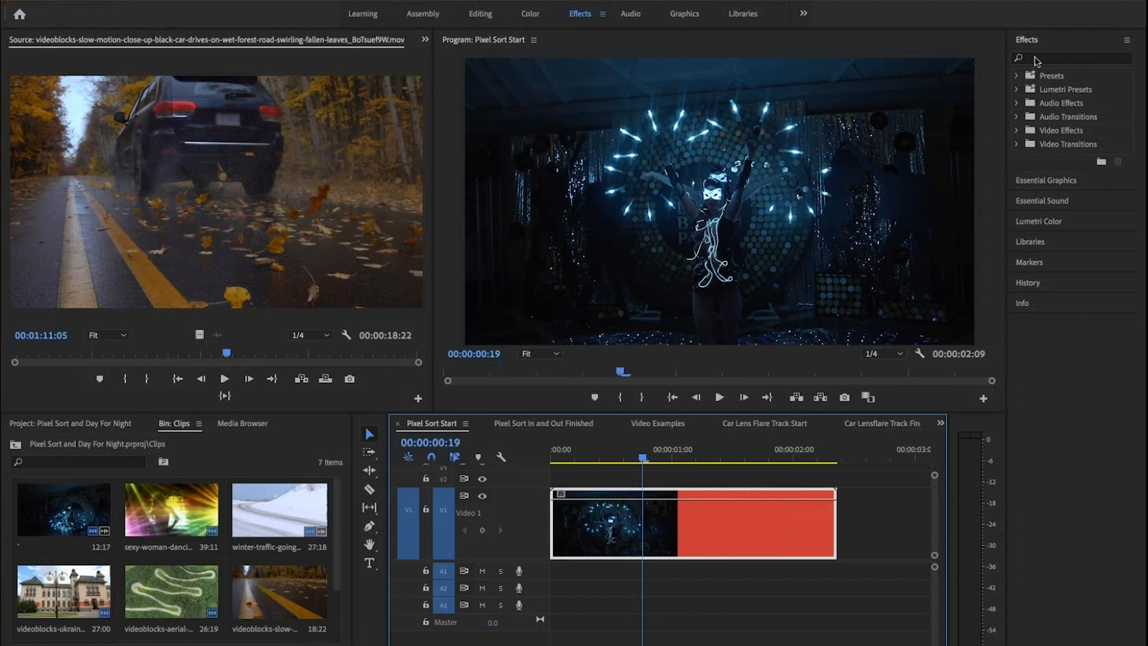
pyautogui.click(1055, 55)
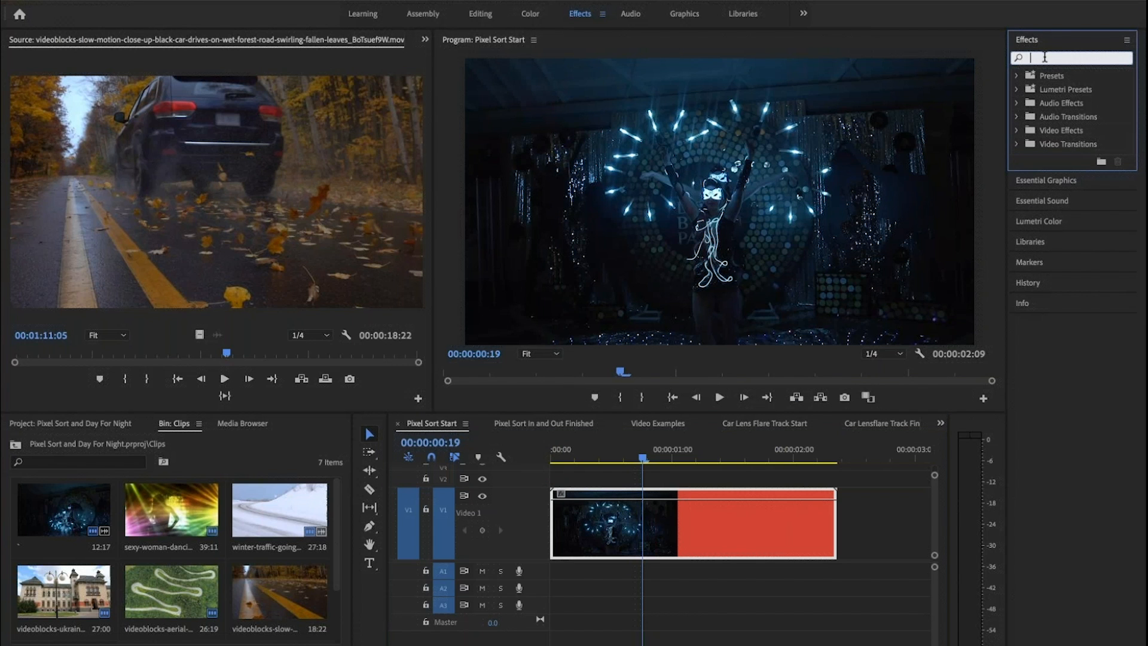
pyautogui.write('s')
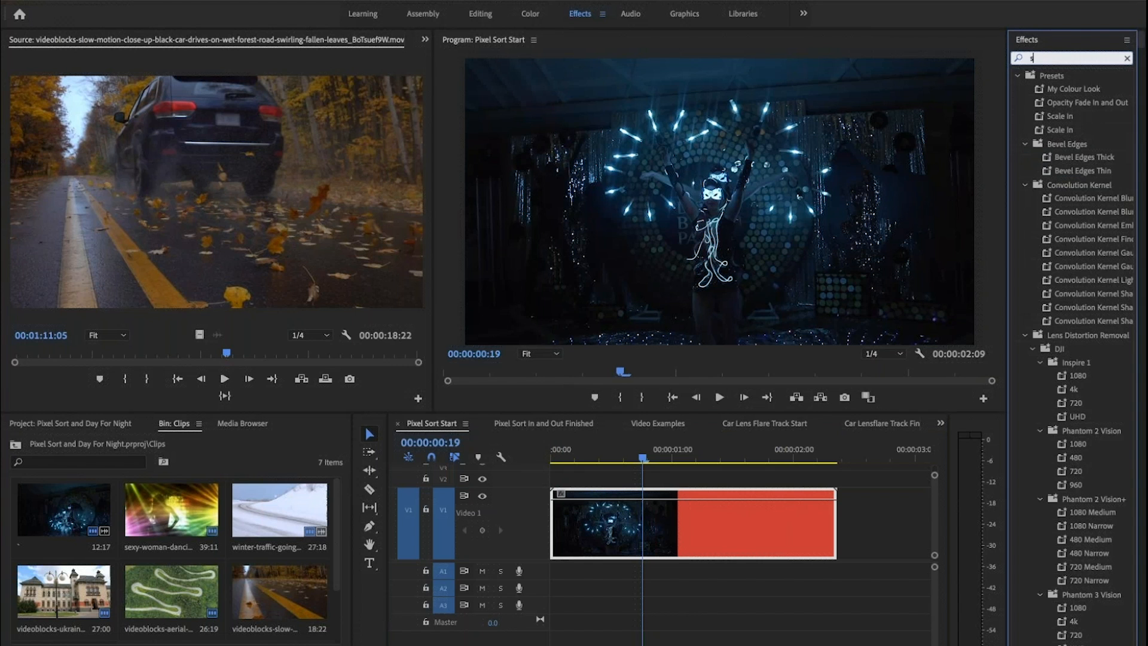
pyautogui.write('_')
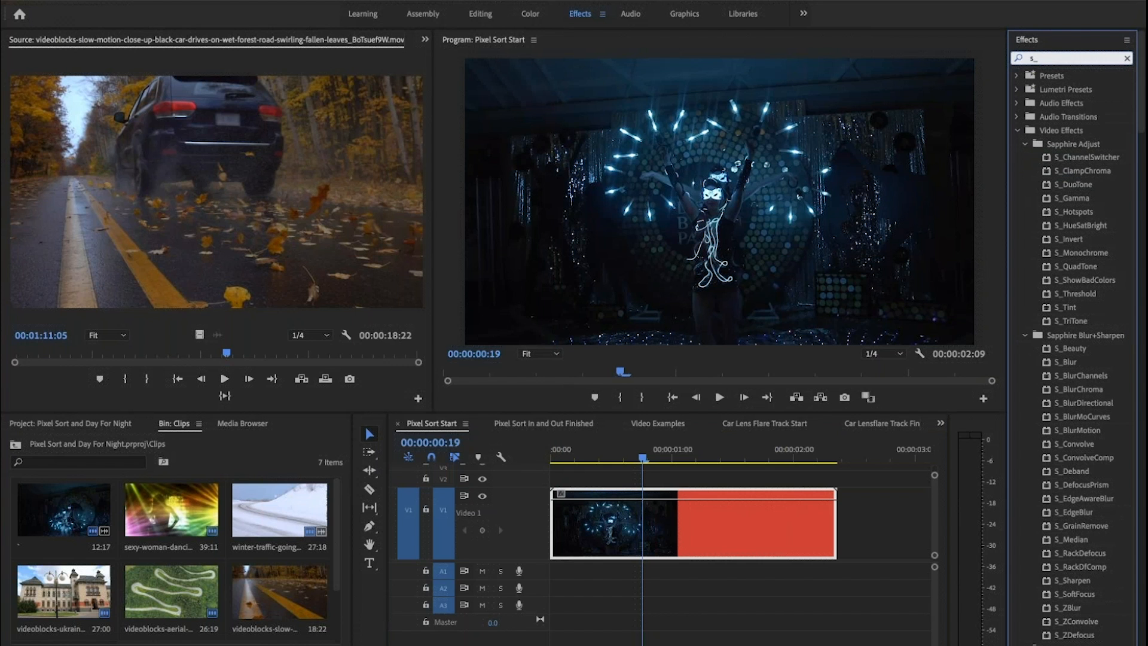
pyautogui.write('pixel')
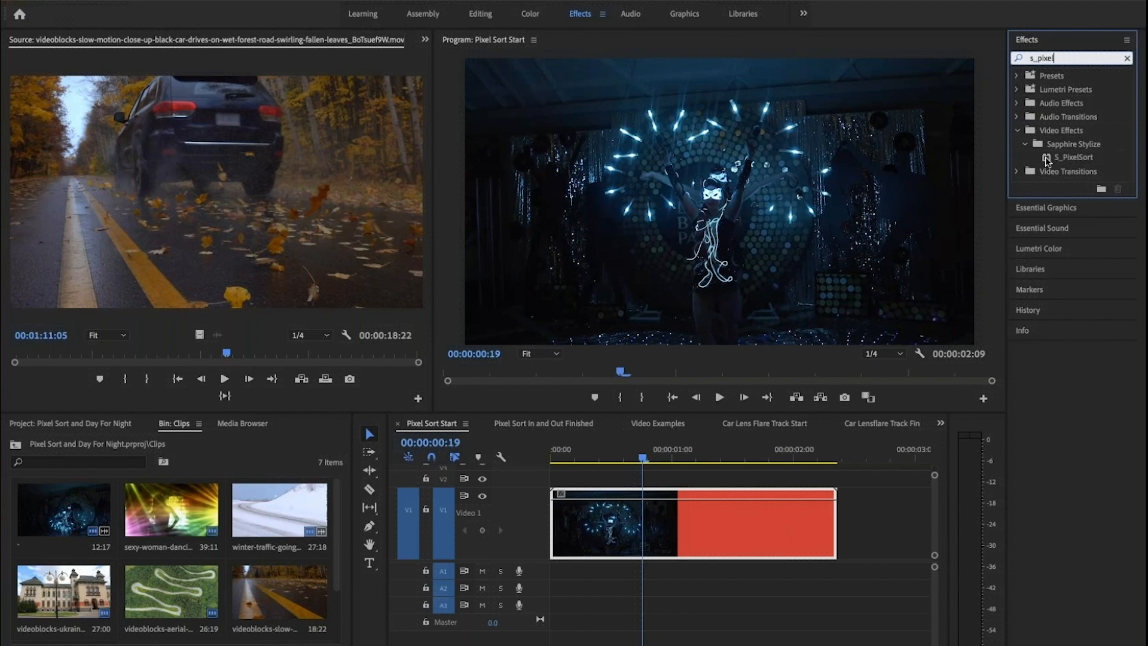
pyautogui.moveTo(1048, 160); pyautogui.dragTo(646, 537)
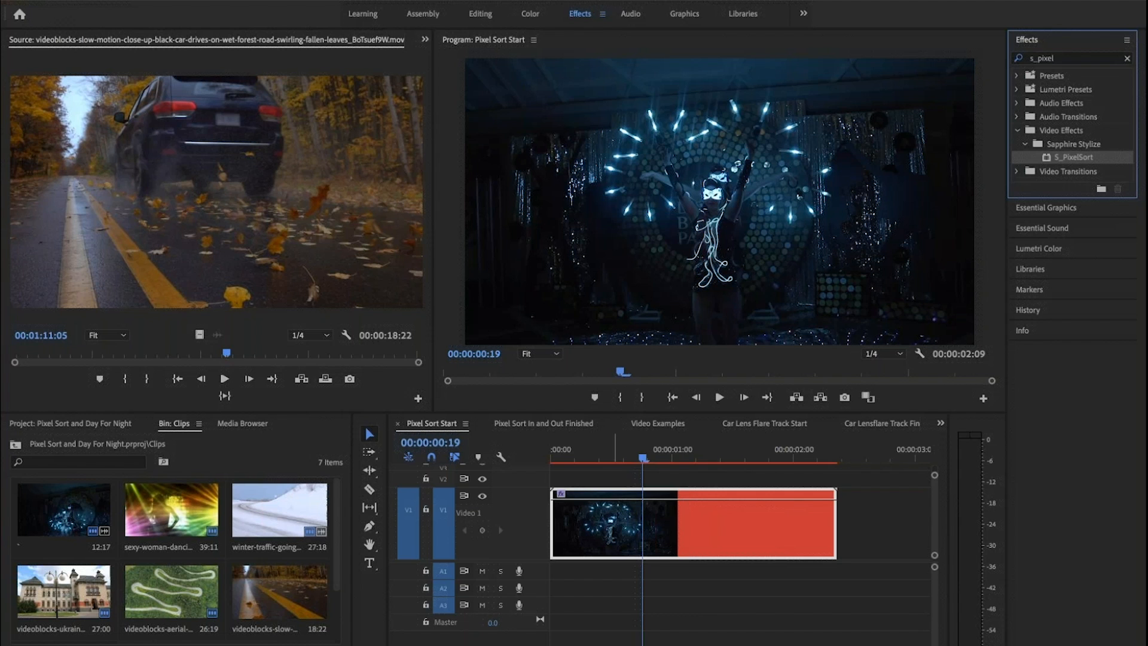
# Step: Show the effect controls of the Pixel Sort Start clip and collapse its Motion settings to examine the S_PixelSort parameters
pyautogui.click(645, 534)
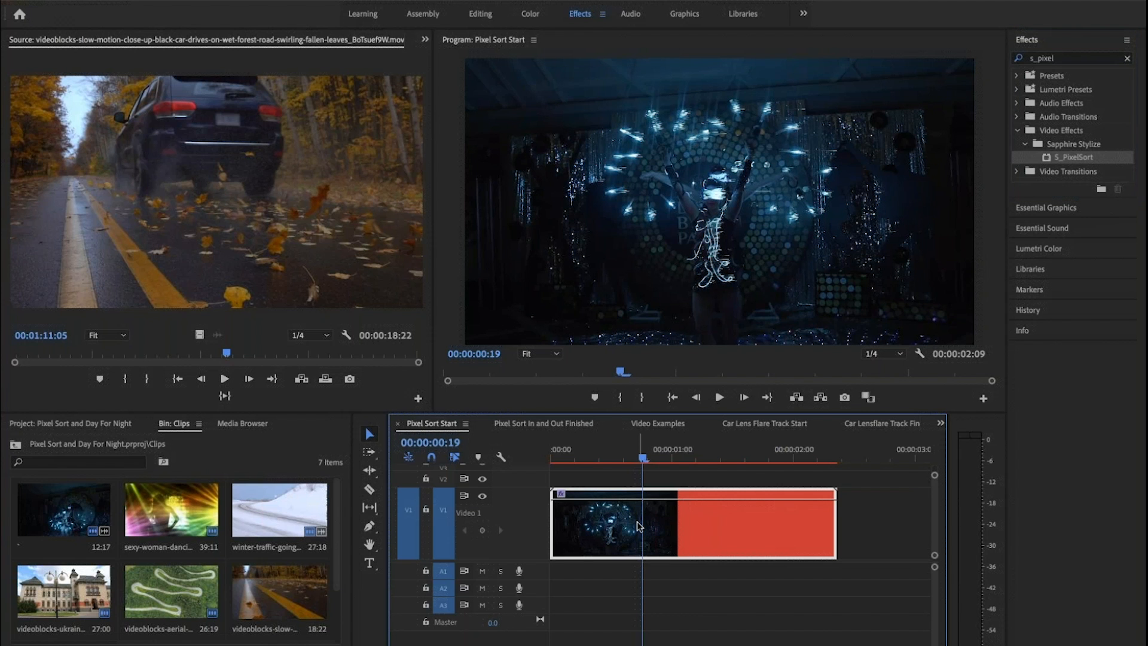
pyautogui.hotkey('shift', '5')
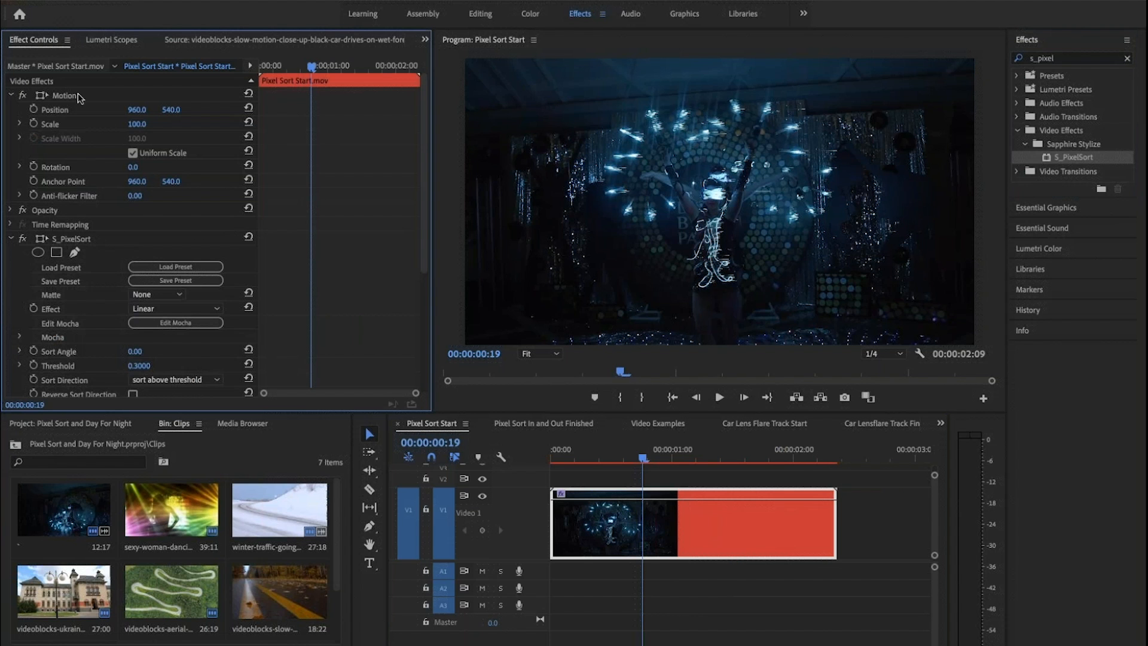
pyautogui.click(10, 95)
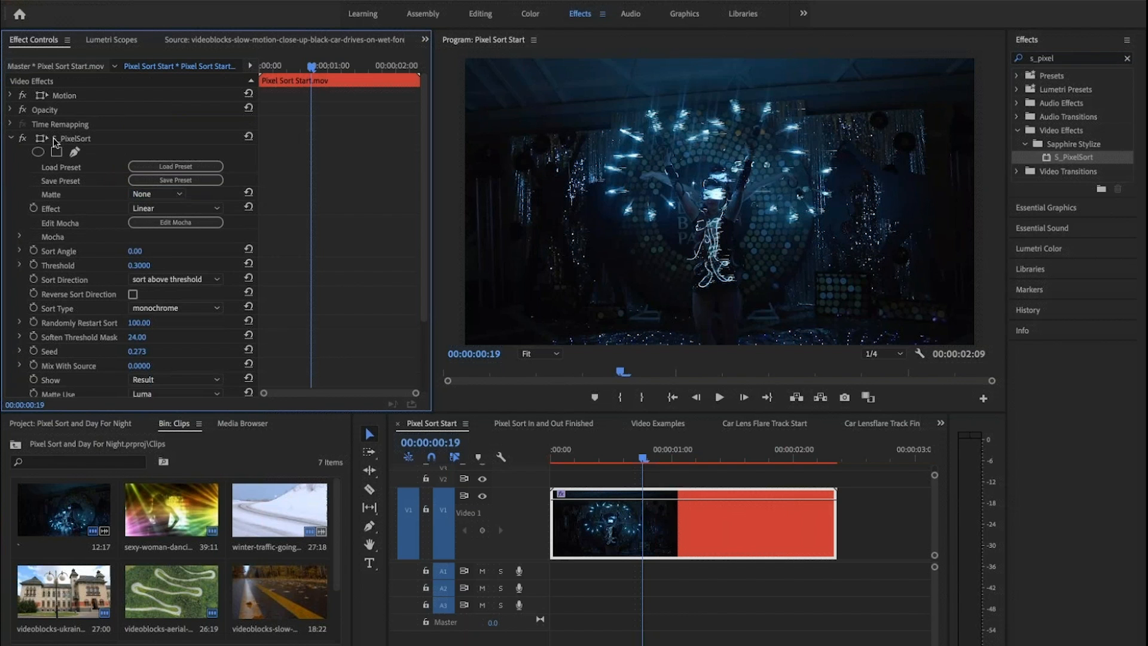
pyautogui.scroll(-3, 90, 161)
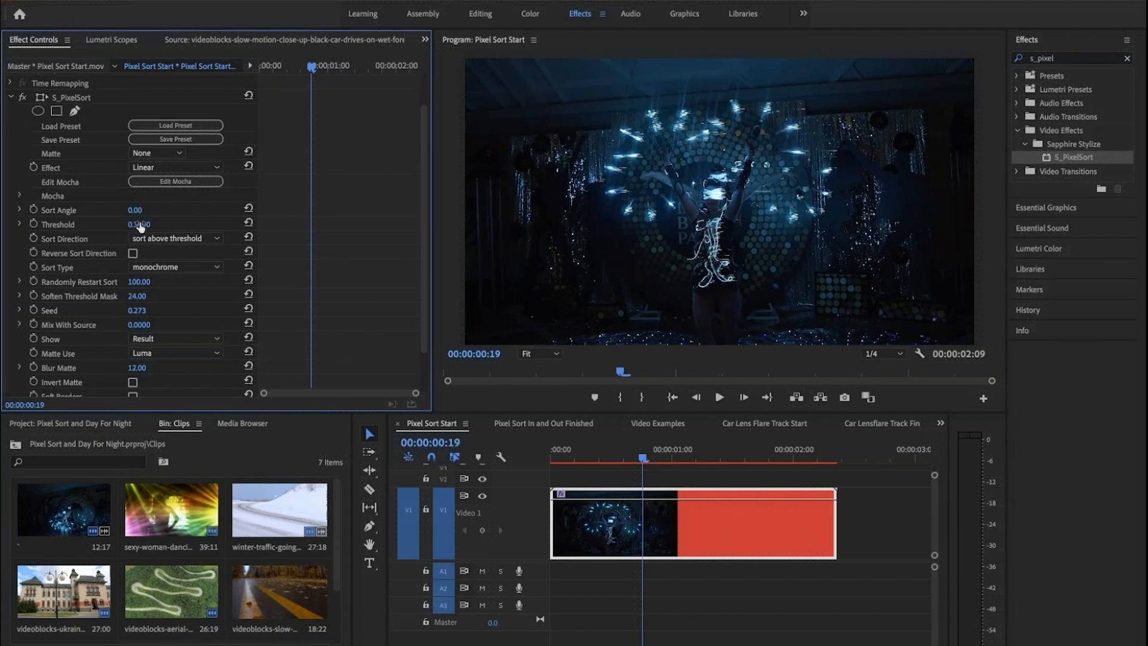
pyautogui.press('`')
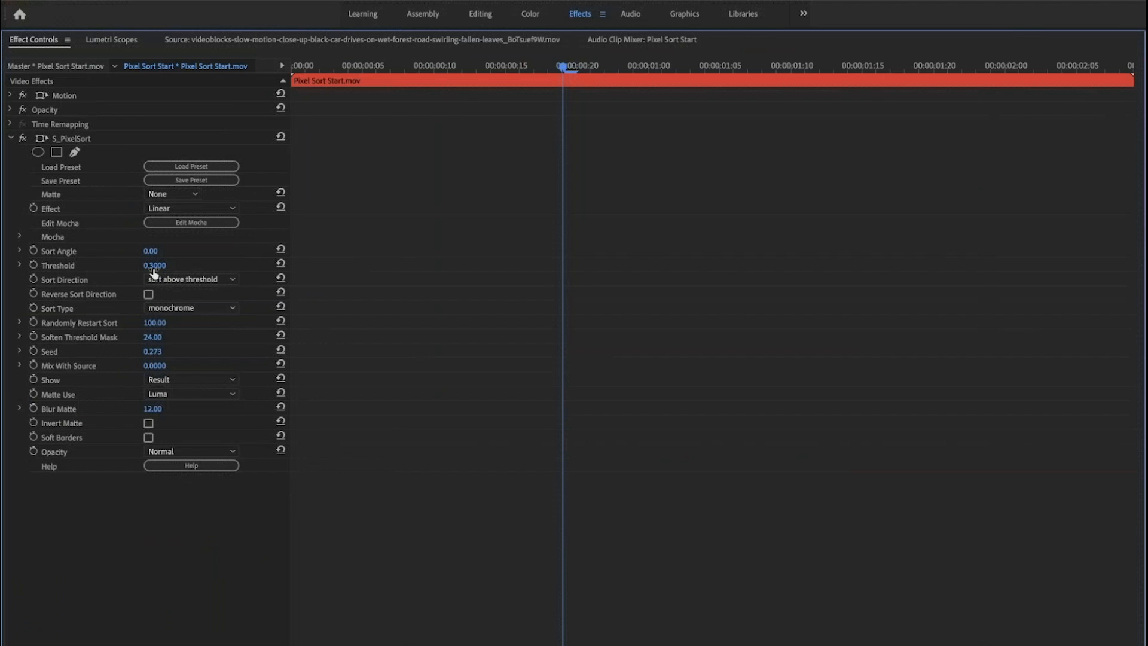
pyautogui.press('`')
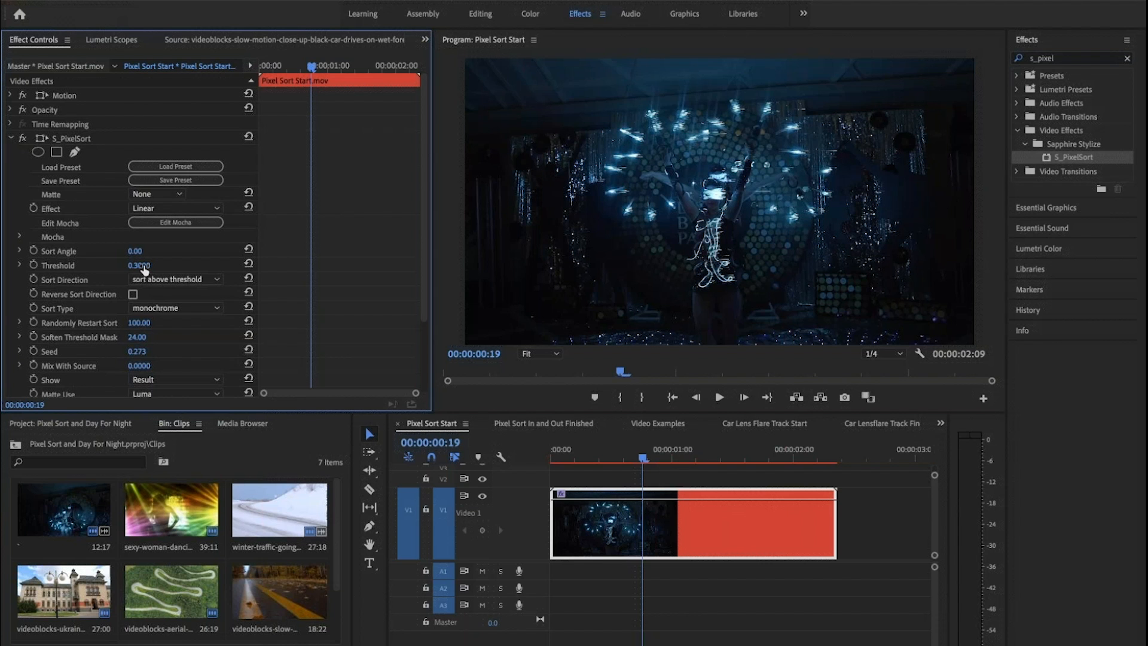
# Step: Set the S_PixelSort threshold to 0.12 and the sort angle to 145
pyautogui.moveTo(144, 270)
pyautogui.mouseDown()
pyautogui.moveTo(128, 269)
pyautogui.moveTo(141, 270)
pyautogui.mouseUp()
pyautogui.hotkey('ctrl', 'z')
pyautogui.moveTo(139, 270); pyautogui.dragTo(146, 266)
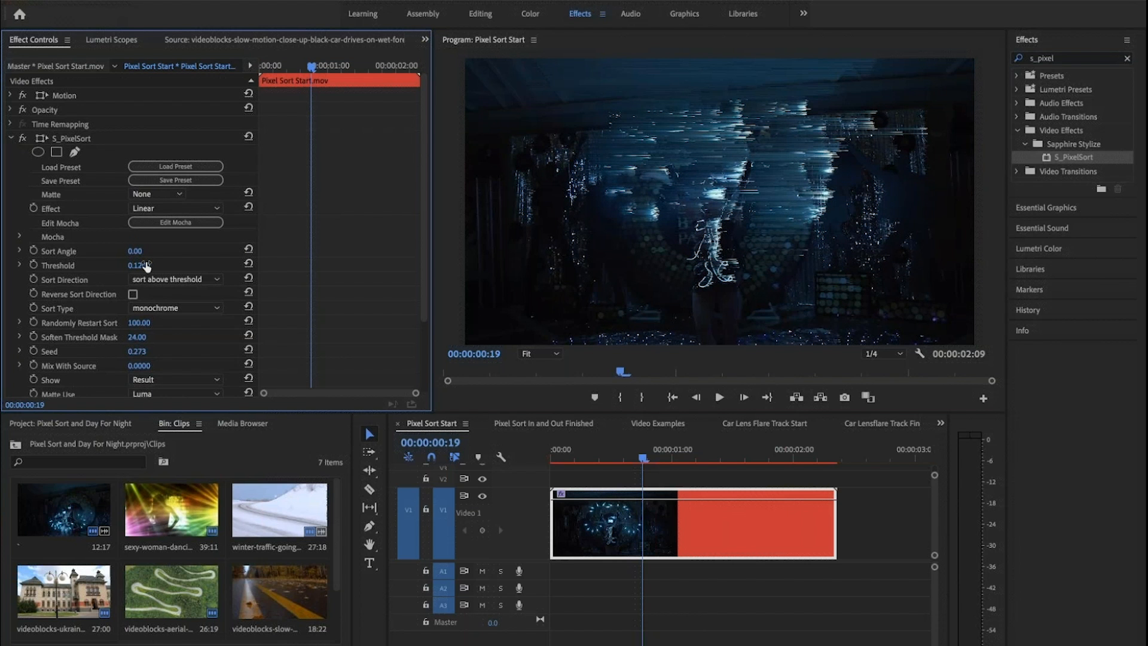
pyautogui.moveTo(134, 252); pyautogui.dragTo(134, 257)
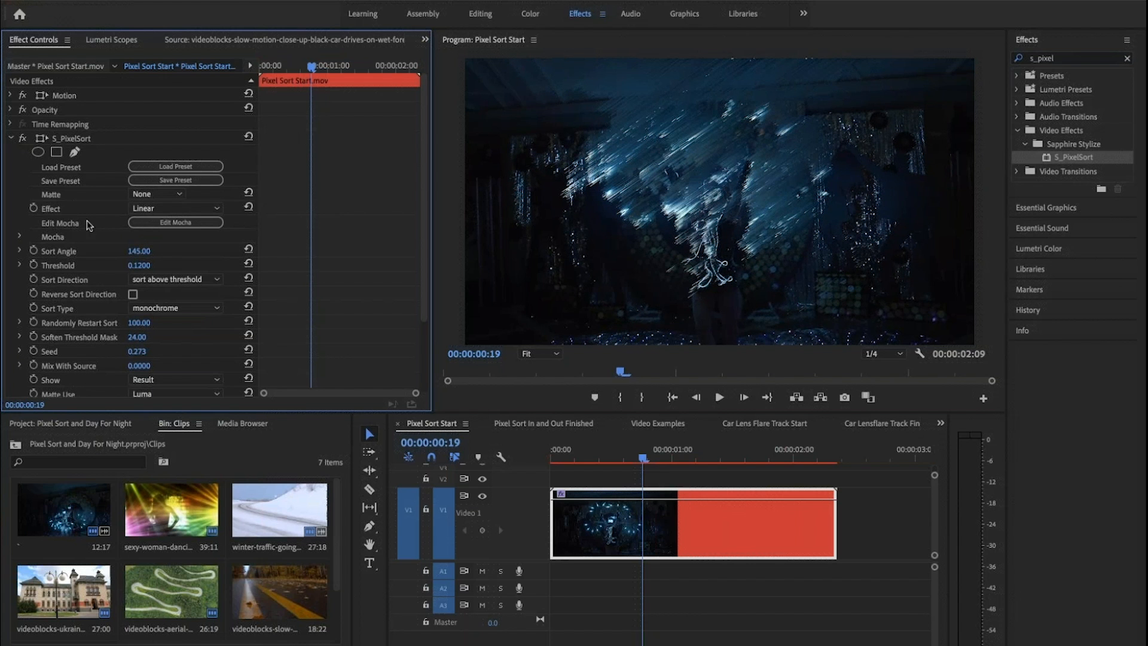
# Step: Try the Radial and Circular modes of S_PixelSort and return the effect mode to Linear
pyautogui.click(167, 211)
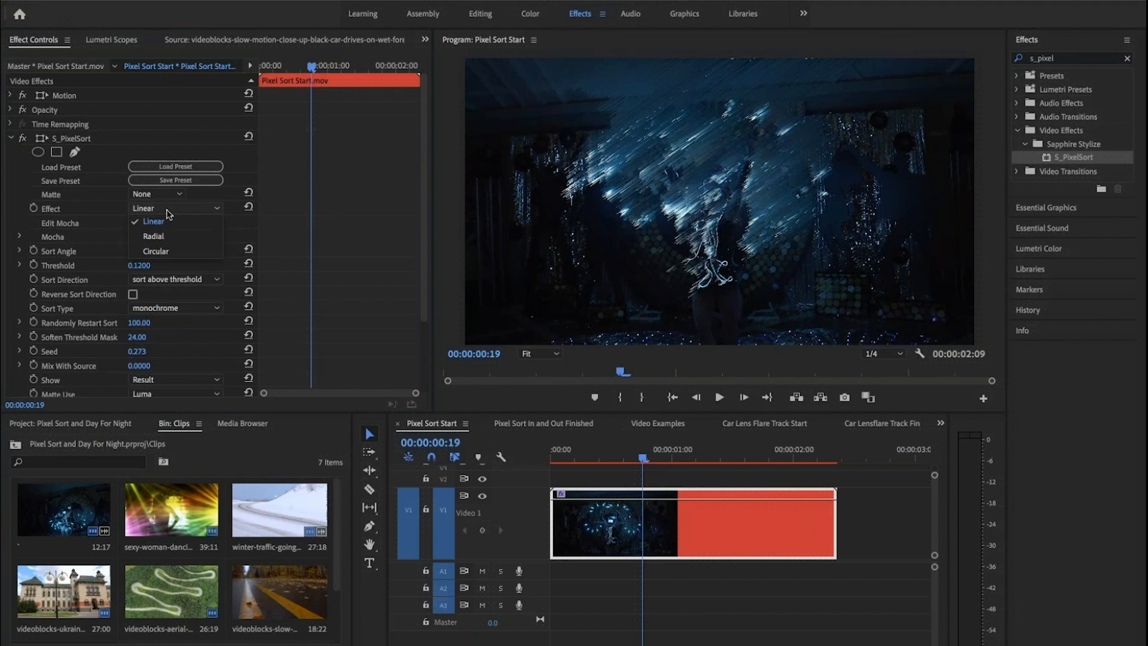
pyautogui.click(174, 242)
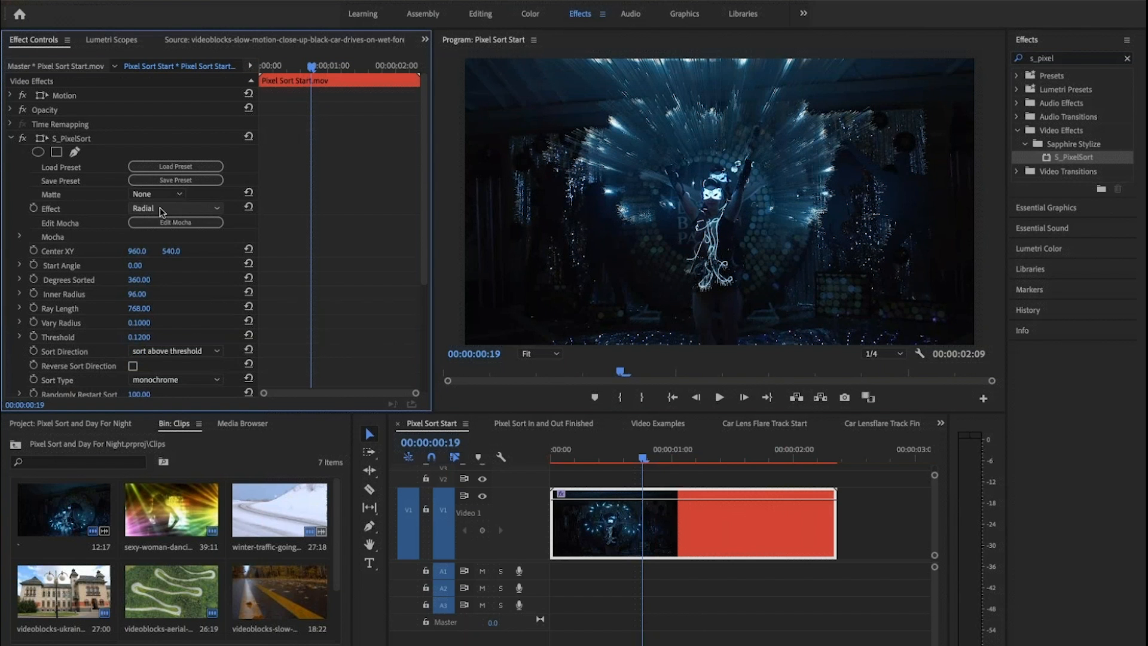
pyautogui.click(157, 210)
pyautogui.click(157, 251)
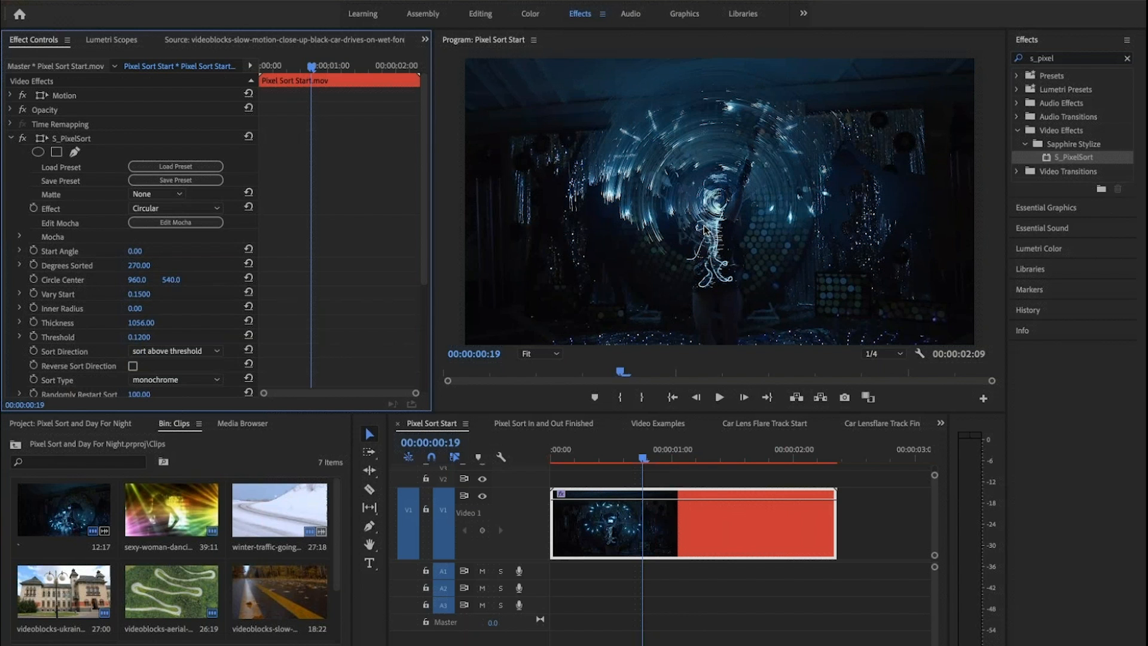
pyautogui.click(162, 209)
pyautogui.click(172, 216)
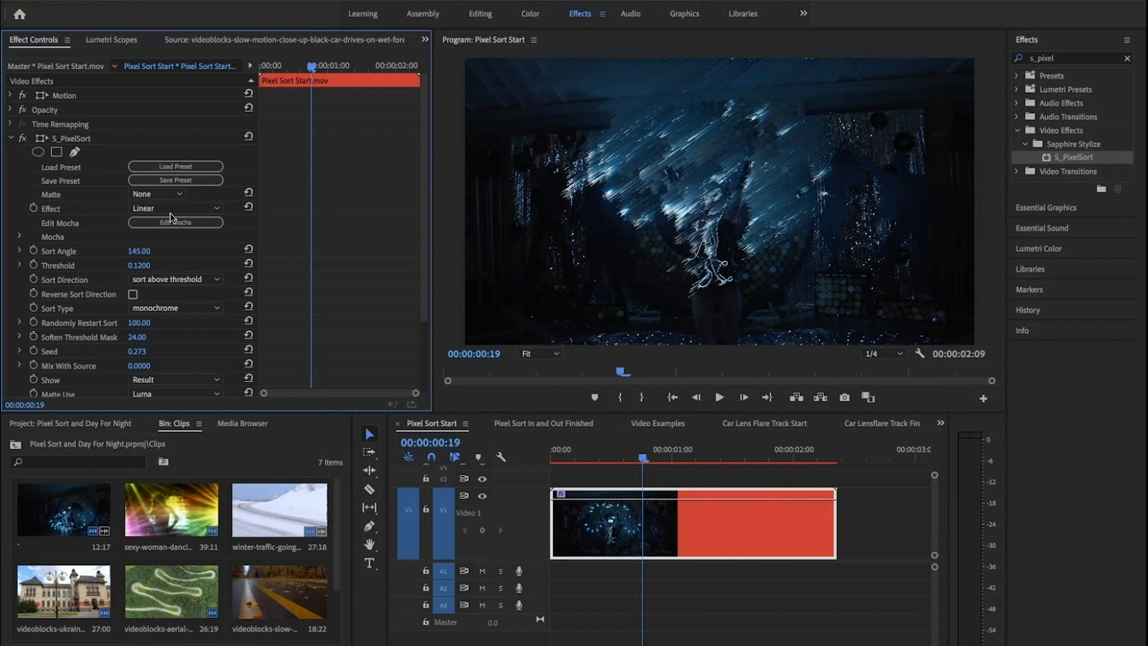
# Step: Try hue as the S_PixelSort sort type and set the threshold to 0.57
pyautogui.moveTo(136, 268); pyautogui.dragTo(137, 267)
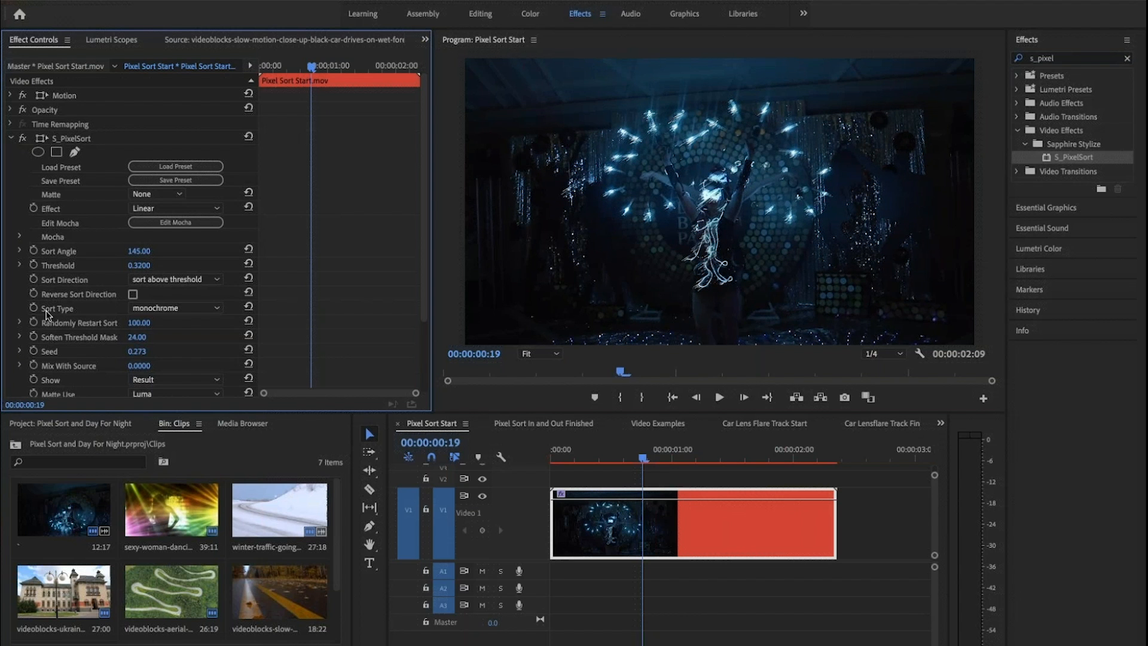
pyautogui.click(173, 310)
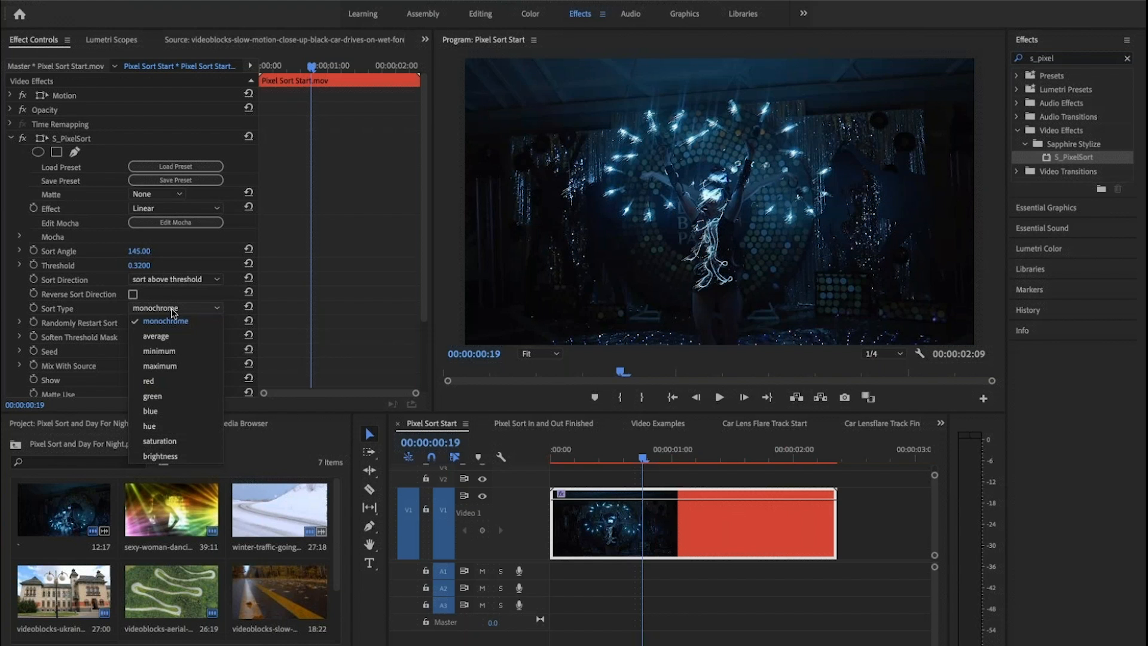
pyautogui.click(168, 427)
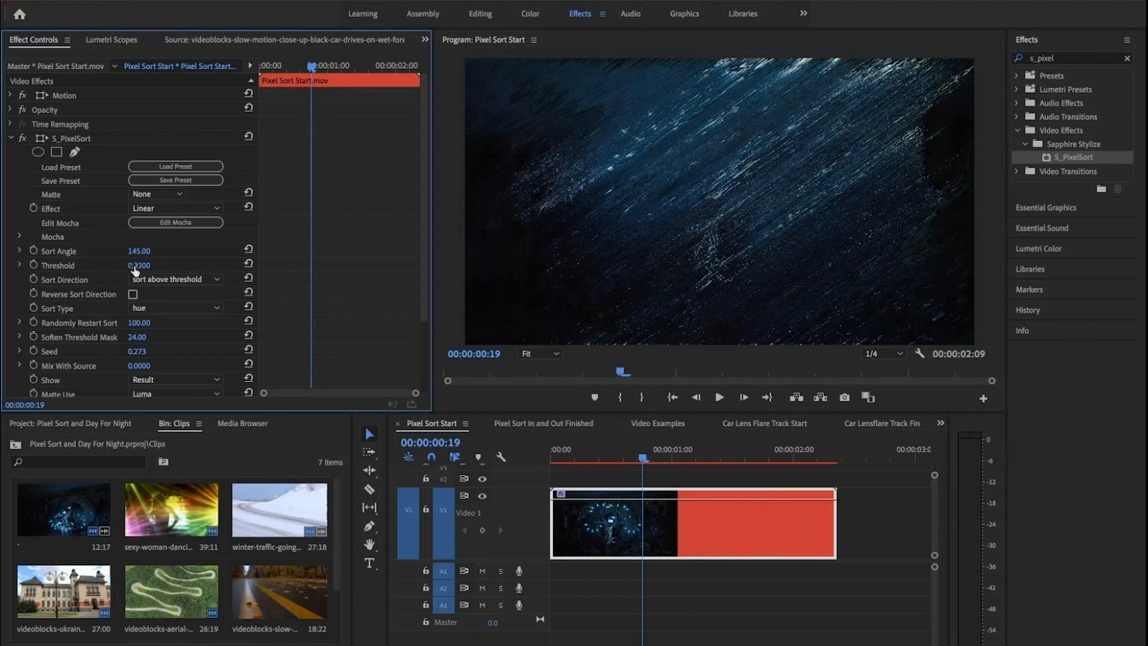
pyautogui.moveTo(135, 271); pyautogui.dragTo(131, 271)
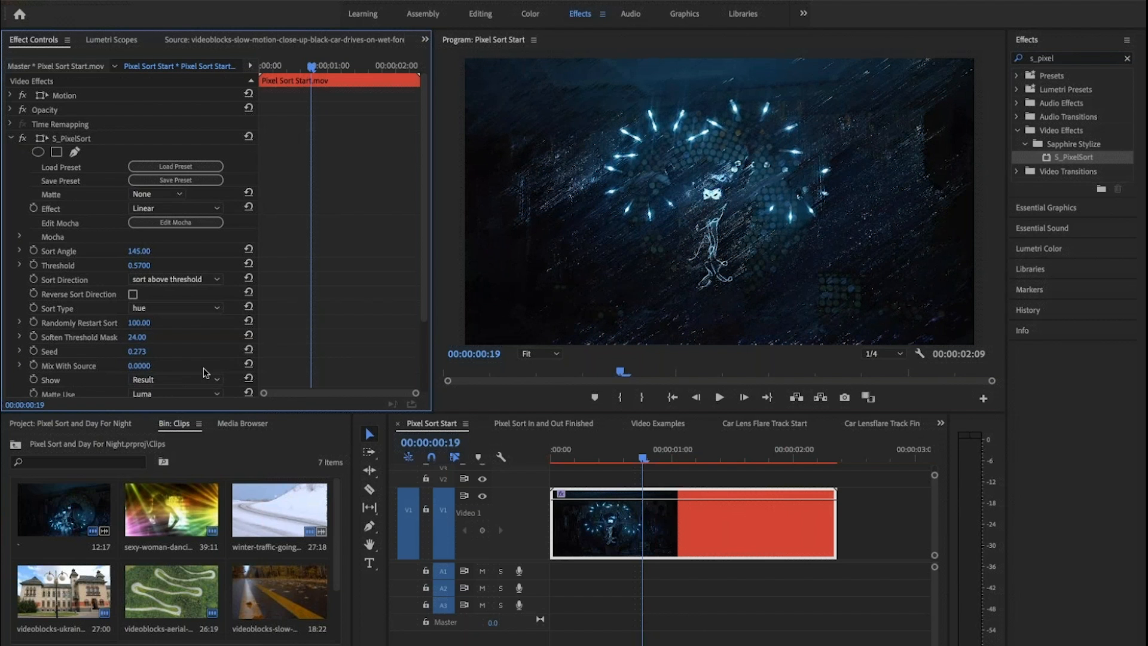
# Step: Set the S_PixelSort sort type to saturation and preview the result at 00:00:01:09
pyautogui.click(191, 311)
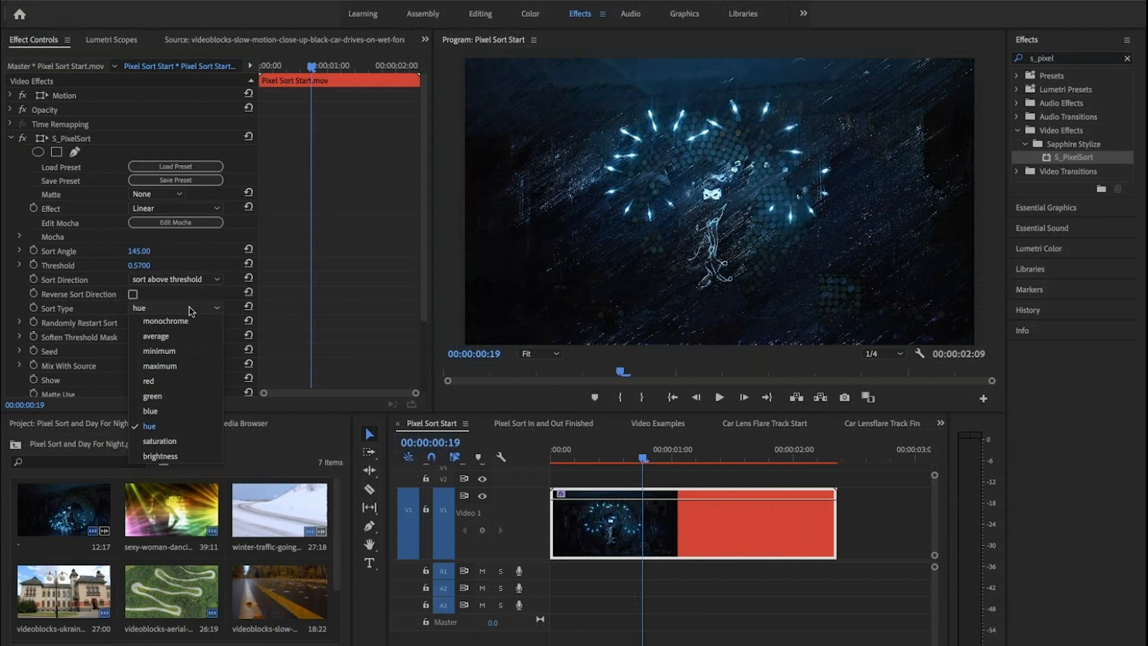
pyautogui.click(183, 441)
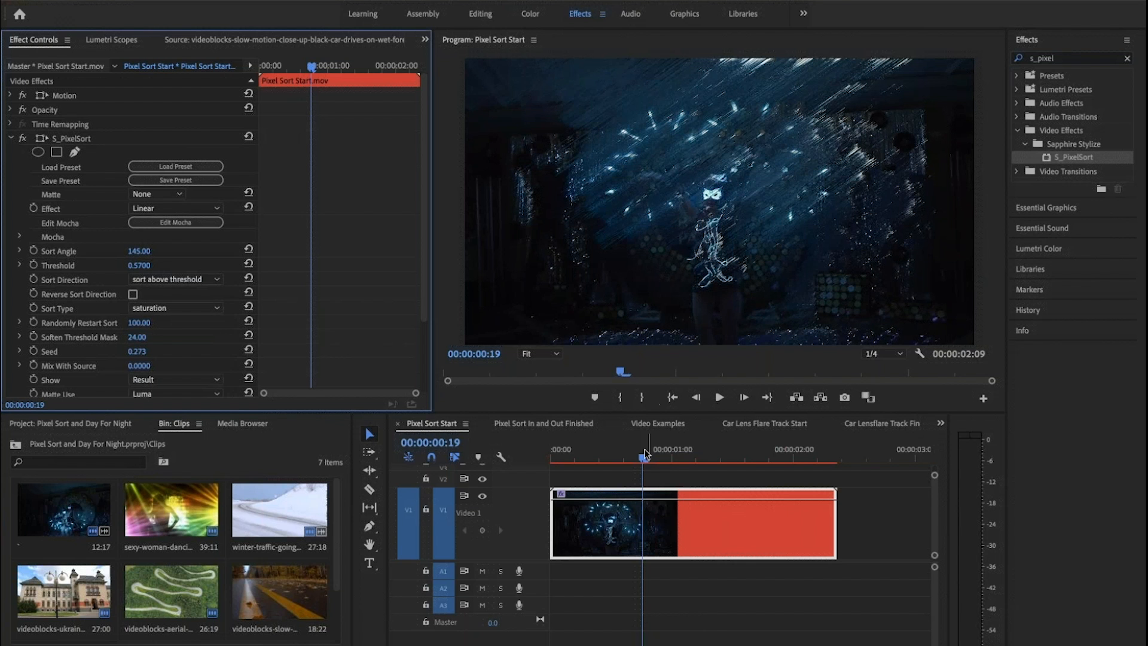
pyautogui.moveTo(646, 459); pyautogui.dragTo(719, 457)
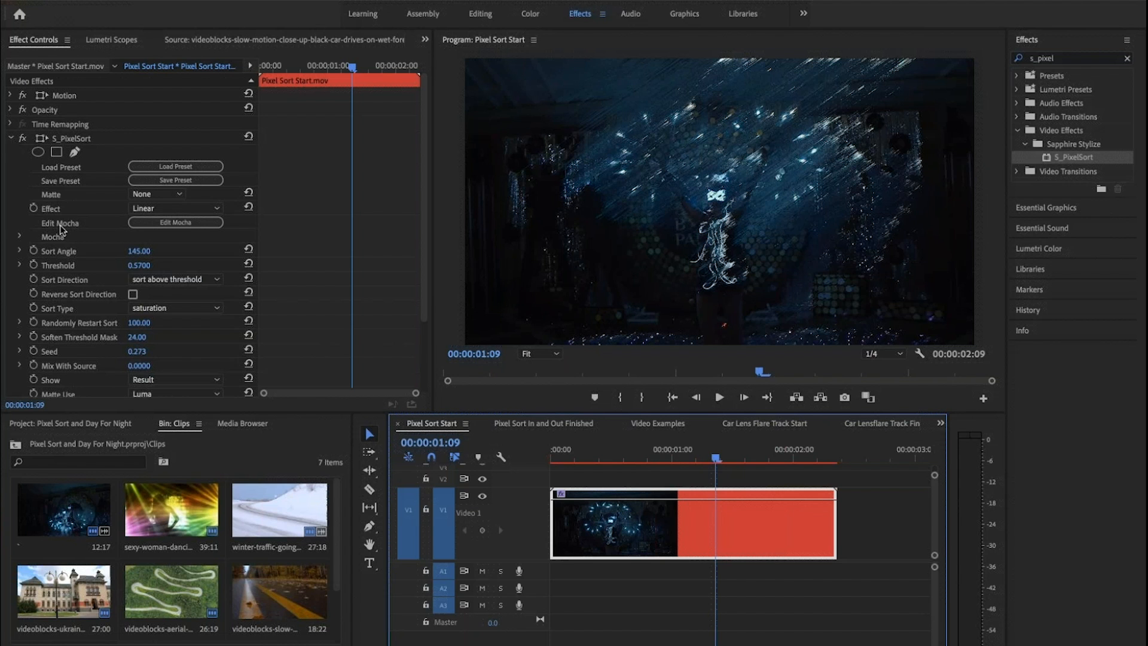
# Step: Open S_PixelSort in the Mocha editor and outline the dancer's lower torso on the first frame with a sharp-cornered X-spline
pyautogui.click(160, 223)
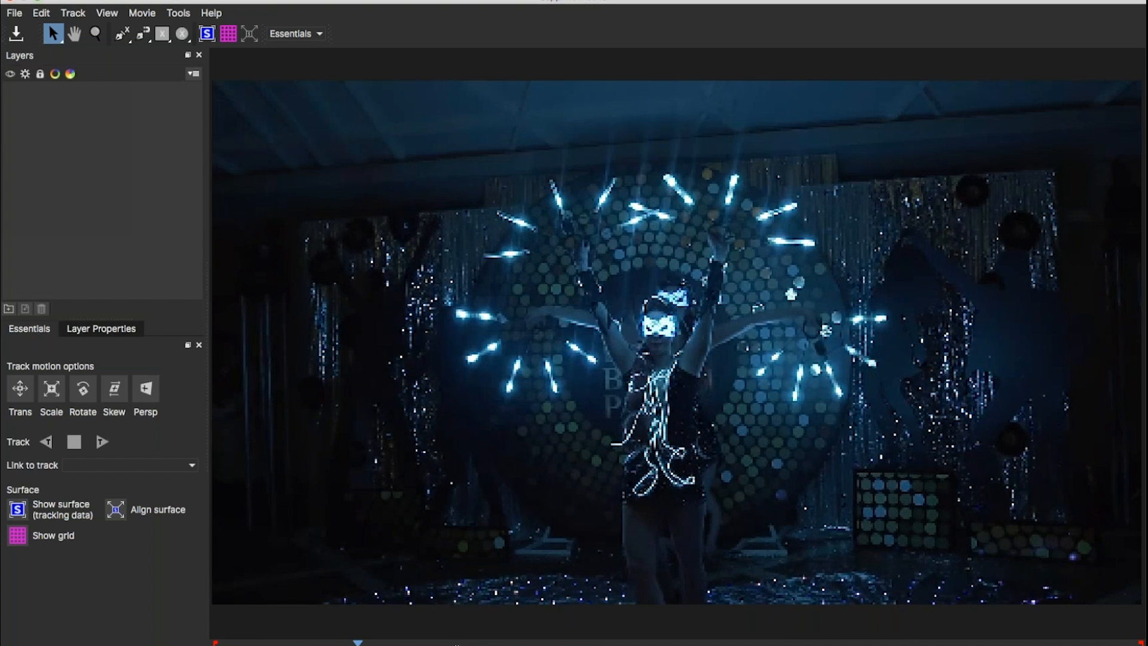
pyautogui.moveTo(358, 643); pyautogui.dragTo(310, 643)
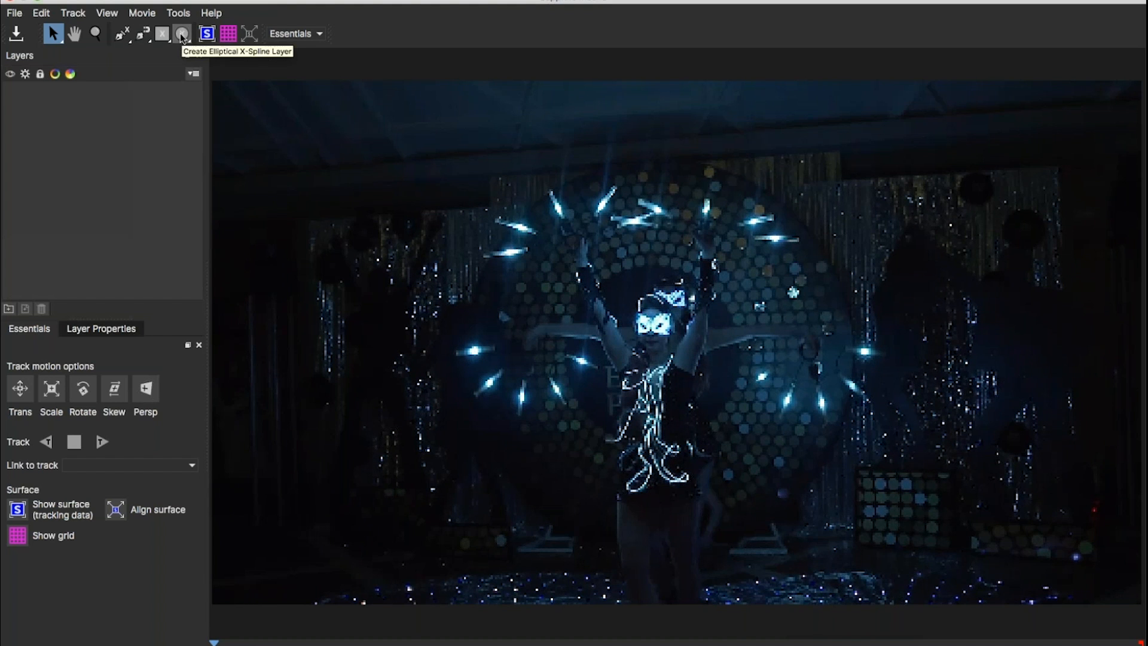
pyautogui.click(122, 37)
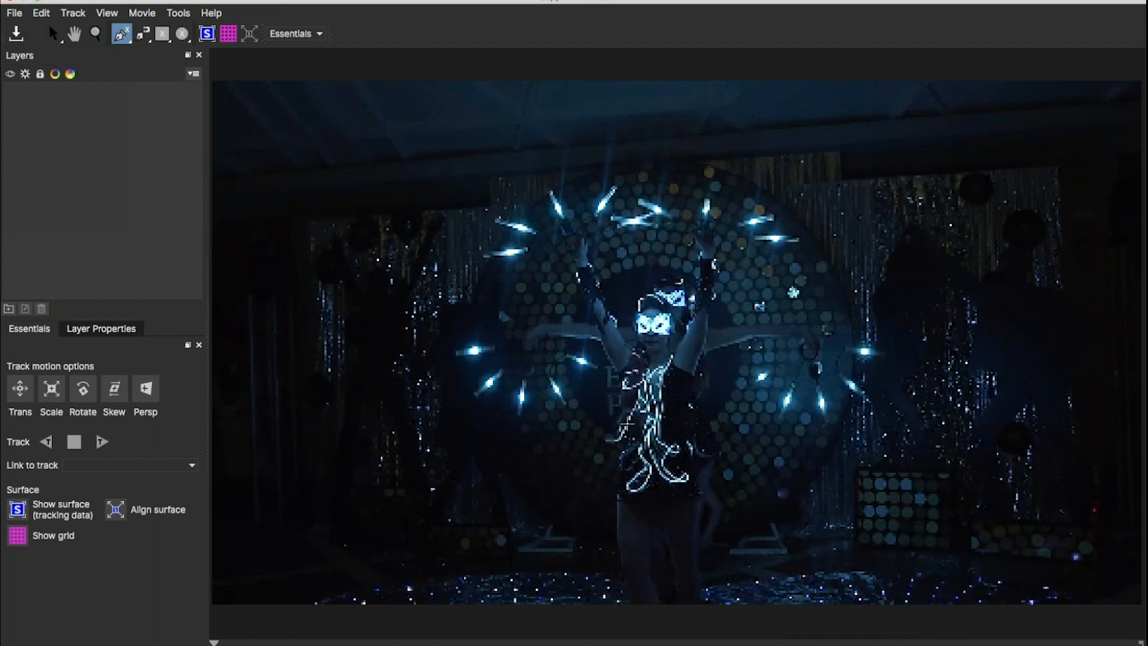
pyautogui.click(623, 384)
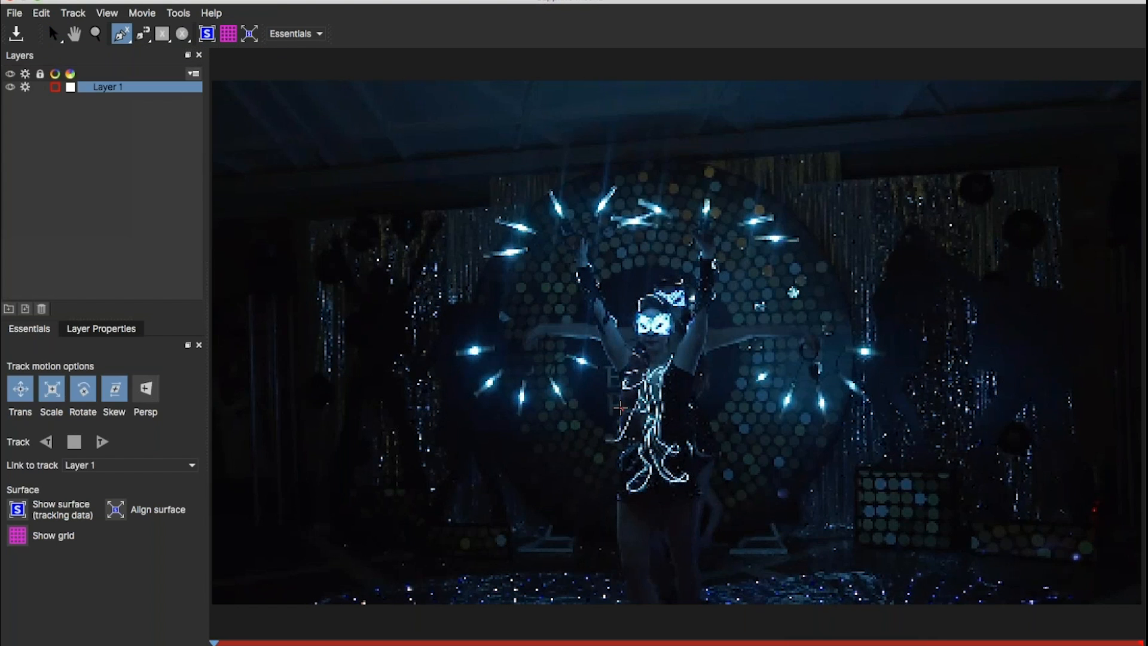
pyautogui.click(620, 495)
pyautogui.click(705, 496)
pyautogui.click(695, 476)
pyautogui.click(696, 456)
pyautogui.click(694, 439)
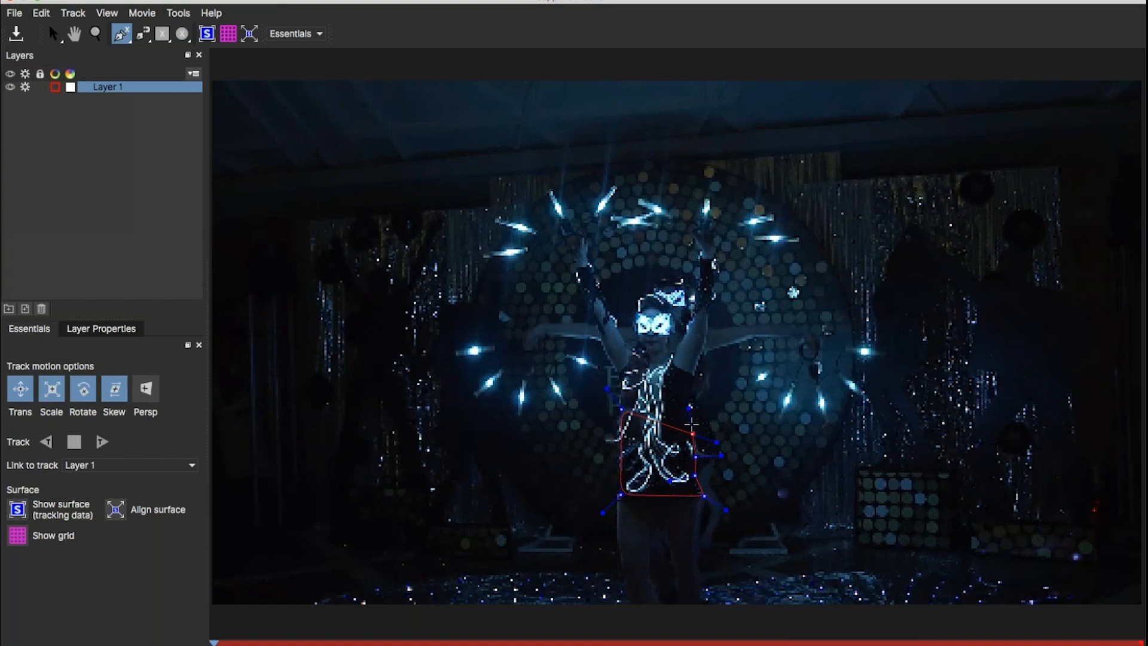
pyautogui.click(692, 414)
pyautogui.click(622, 410)
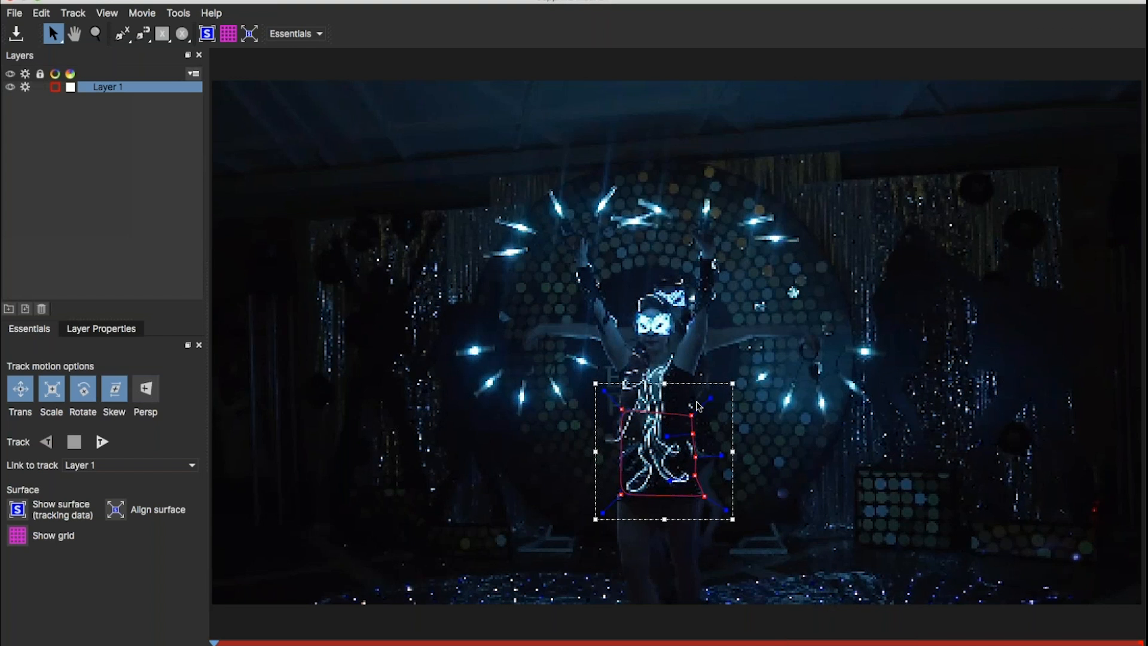
pyautogui.moveTo(710, 397)
pyautogui.mouseDown()
pyautogui.moveTo(701, 401)
pyautogui.moveTo(717, 399)
pyautogui.mouseUp()
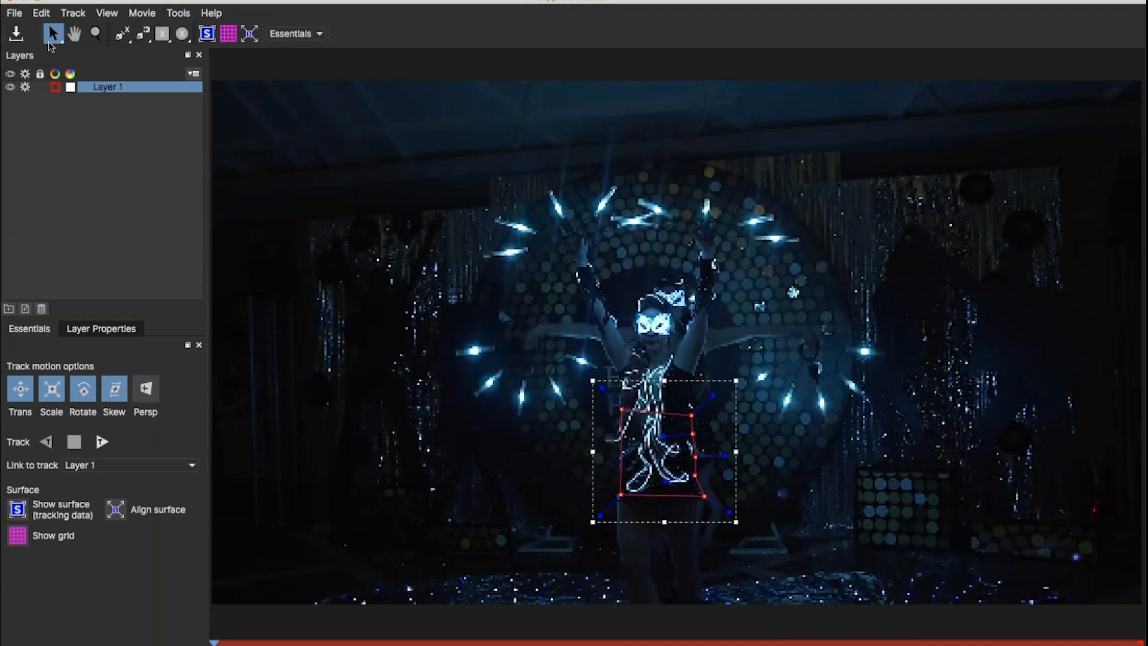
# Step: Rename the new spline layer Torso and deselect it
pyautogui.click(102, 88)
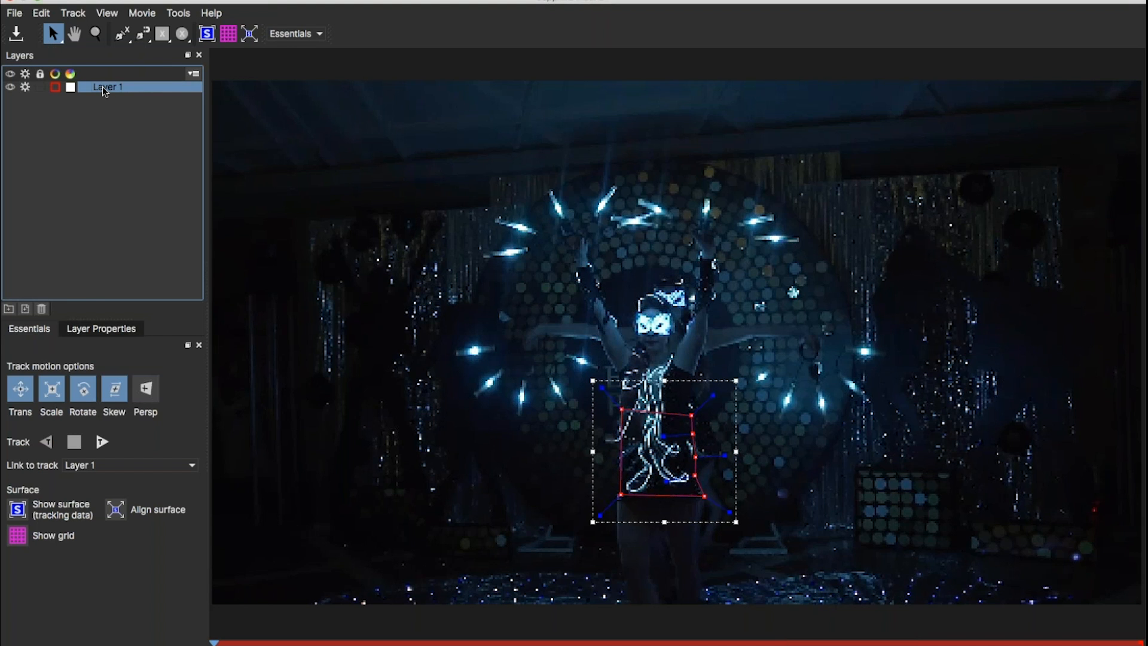
pyautogui.doubleClick(102, 88)
pyautogui.write('T')
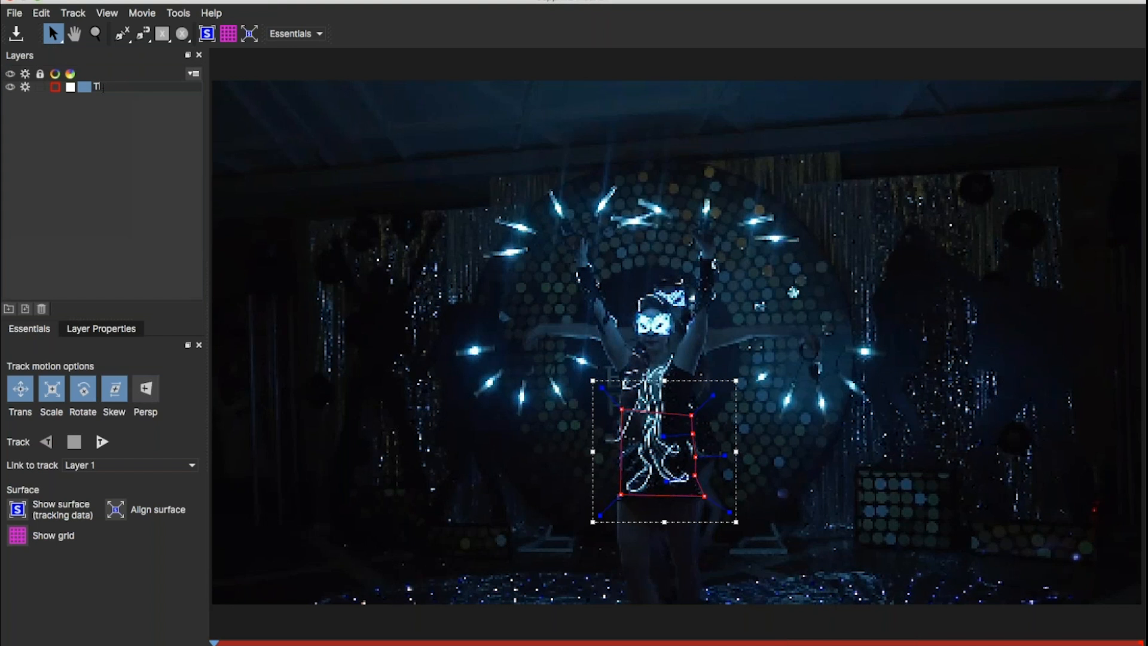
pyautogui.write('orso')
pyautogui.click(107, 135)
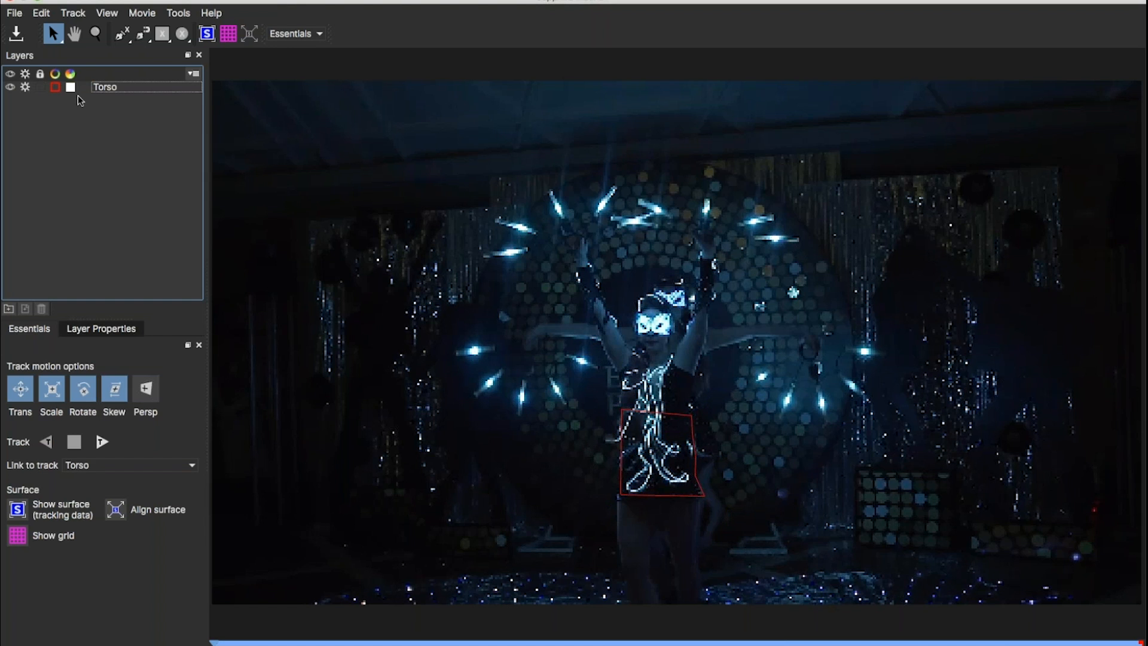
# Step: Set the Torso layer's outline color to green, #00aa00
pyautogui.click(55, 88)
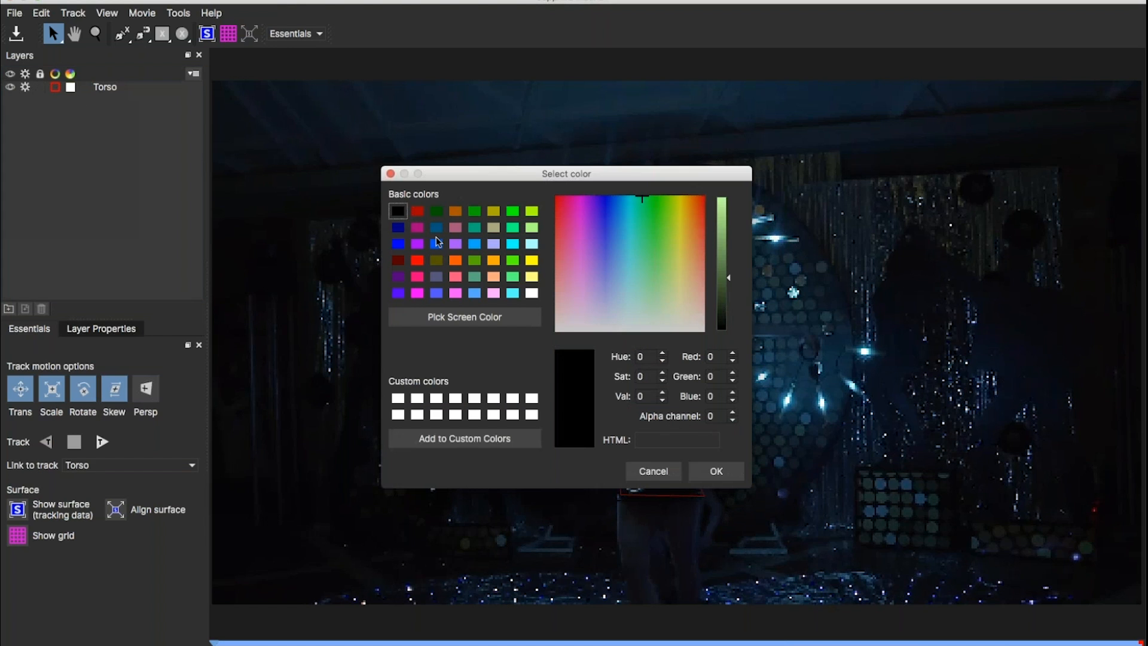
pyautogui.click(474, 212)
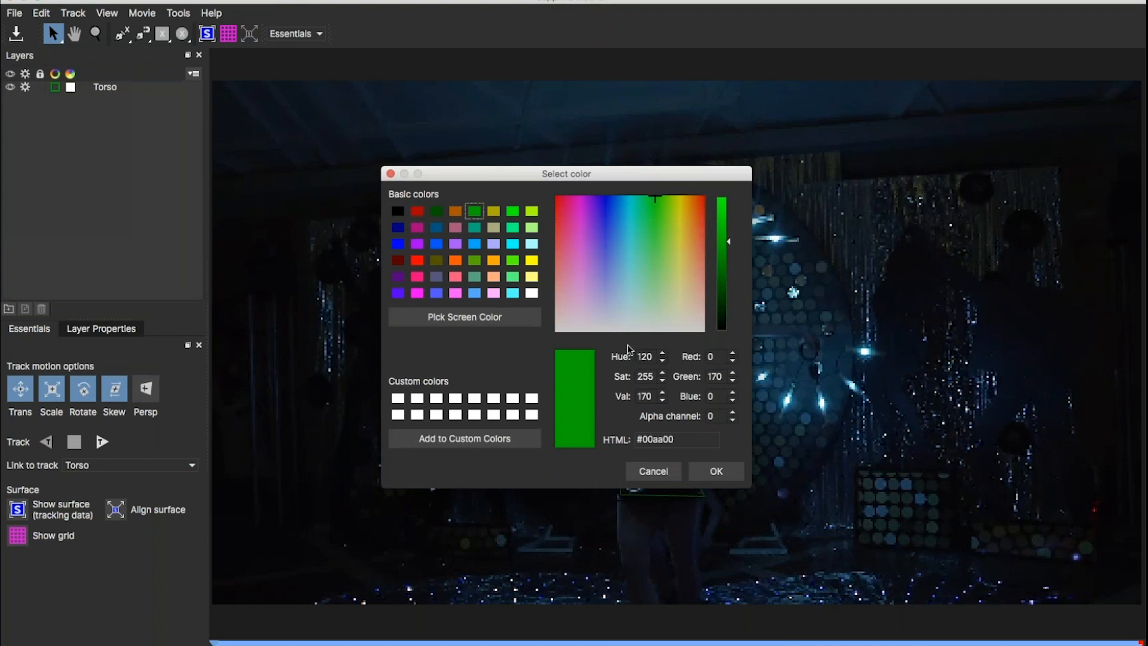
pyautogui.click(712, 477)
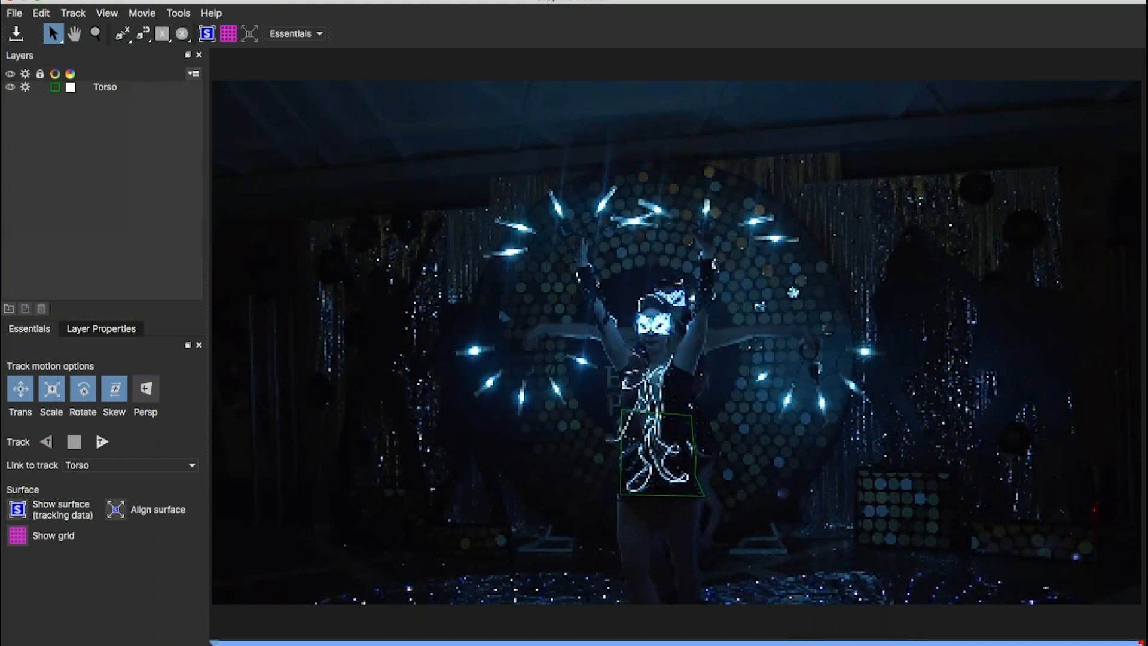
# Step: Track the torso shape forward with skew off, stopping about midway through the clip
pyautogui.press('space')
pyautogui.click(114, 396)
pyautogui.click(102, 442)
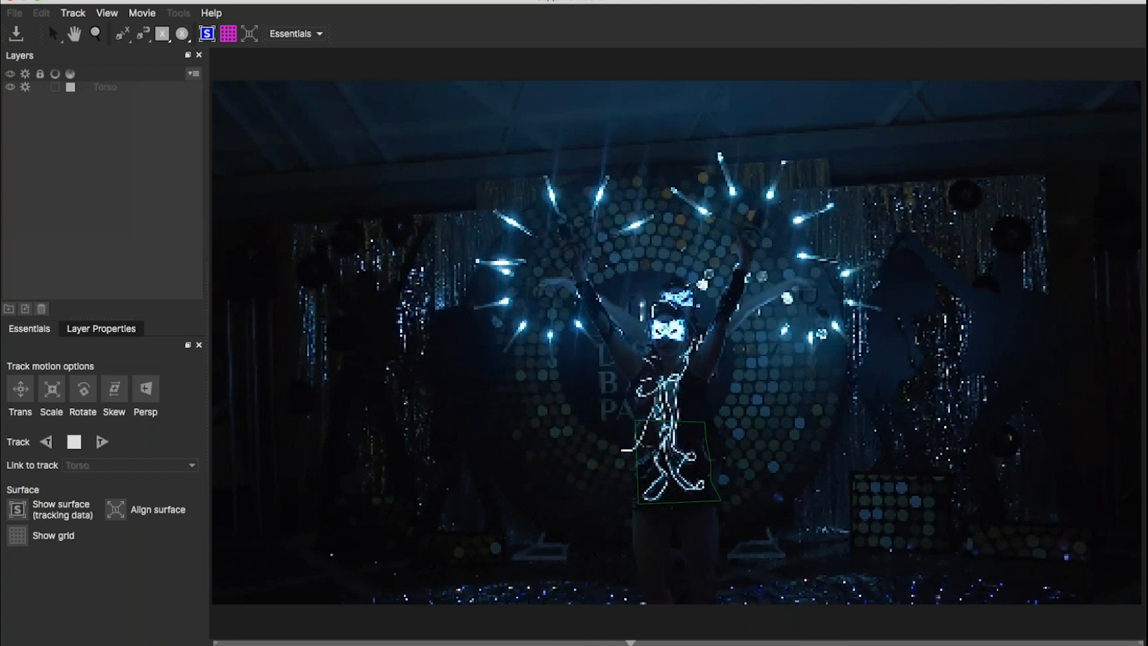
pyautogui.click(75, 443)
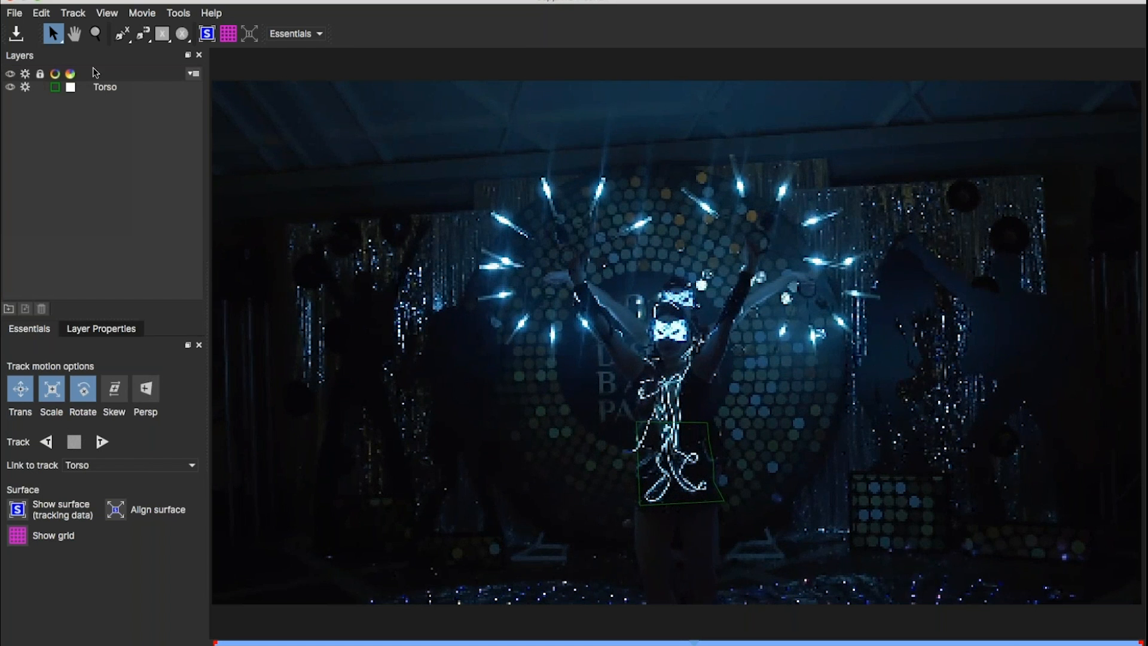
# Step: Fit the right-edge points of the Torso spline to the dancer's body on the last tracked frame
pyautogui.click(113, 90)
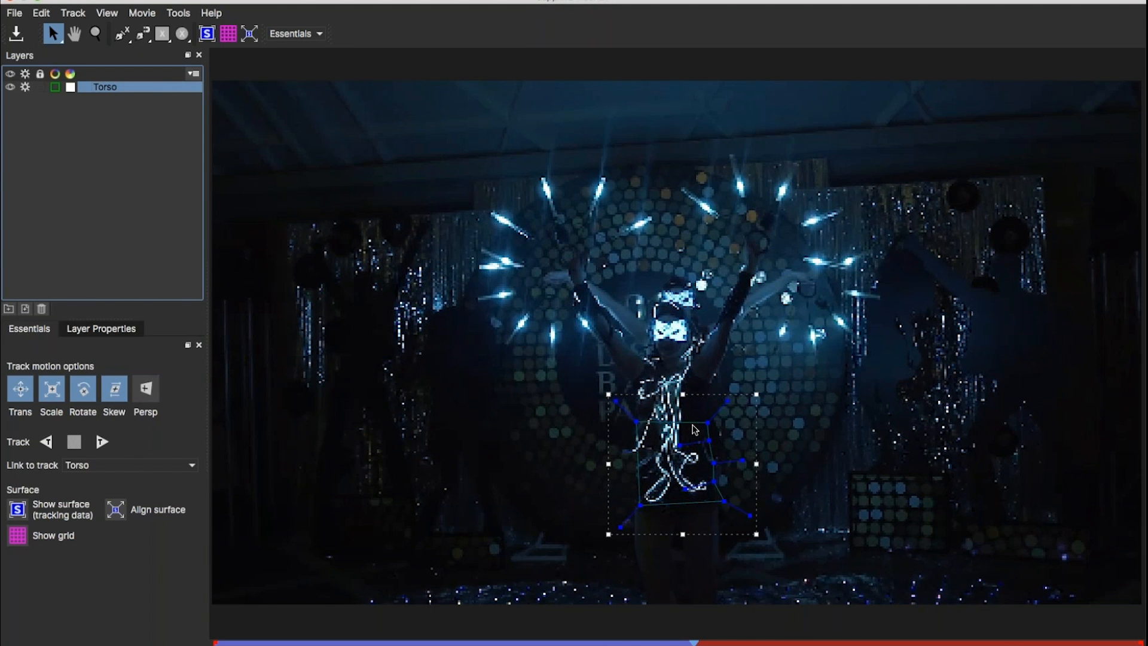
pyautogui.moveTo(694, 643)
pyautogui.mouseDown()
pyautogui.moveTo(215, 643)
pyautogui.moveTo(694, 643)
pyautogui.mouseUp()
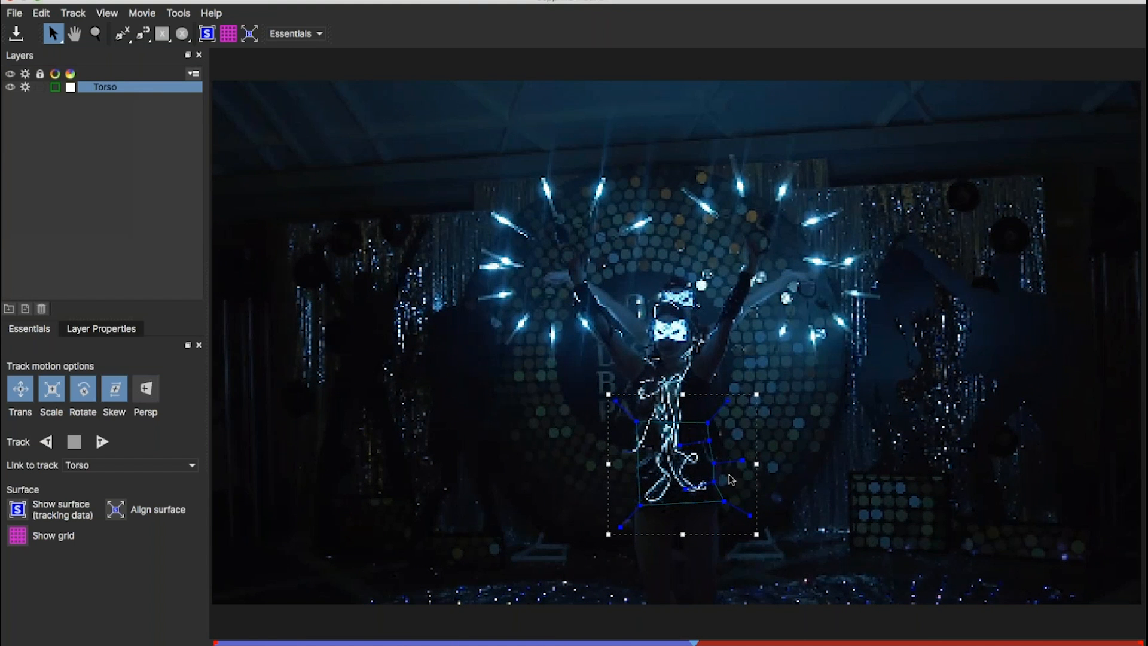
pyautogui.press('z')
pyautogui.moveTo(728, 471); pyautogui.dragTo(742, 306)
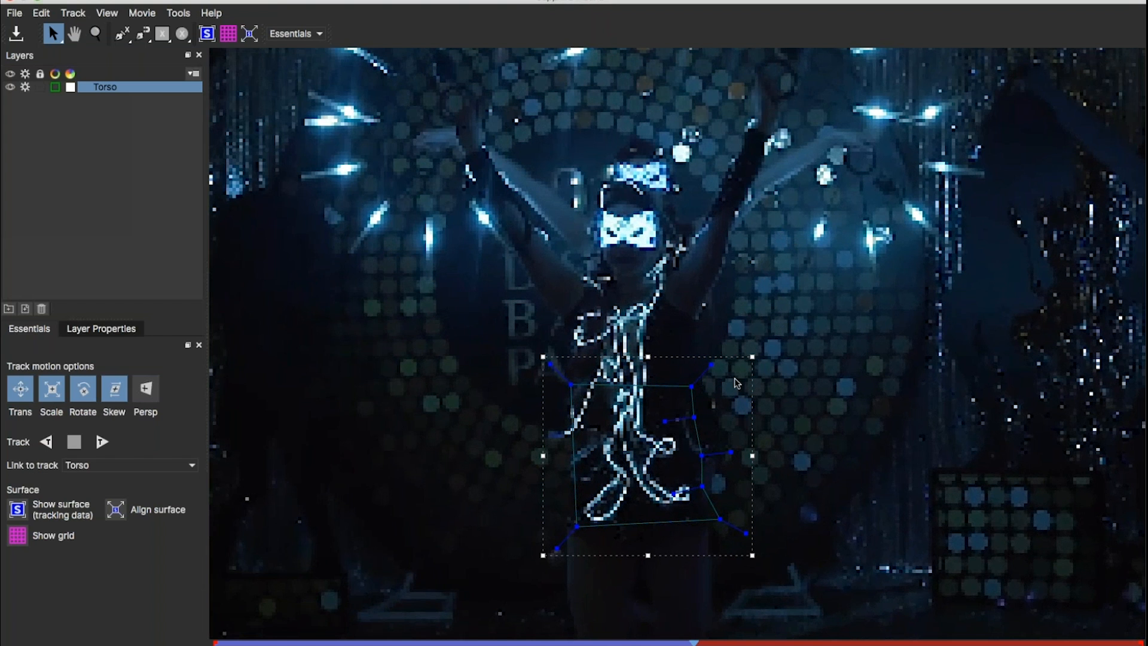
pyautogui.moveTo(688, 382); pyautogui.dragTo(713, 520)
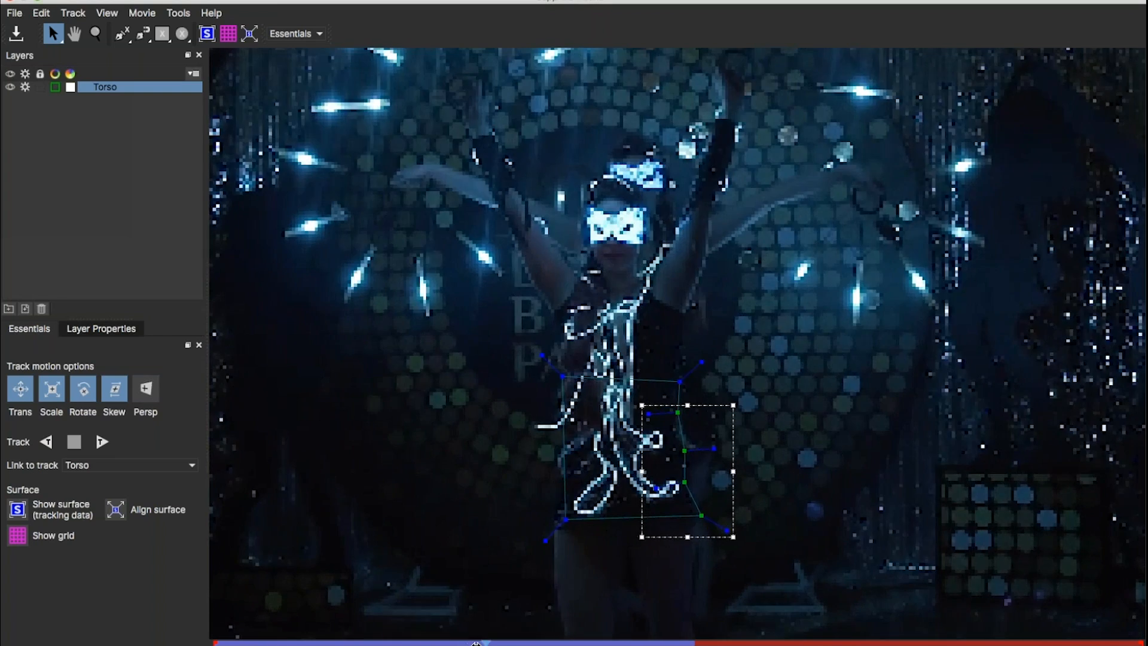
pyautogui.moveTo(686, 643); pyautogui.dragTo(694, 643)
pyautogui.press('z')
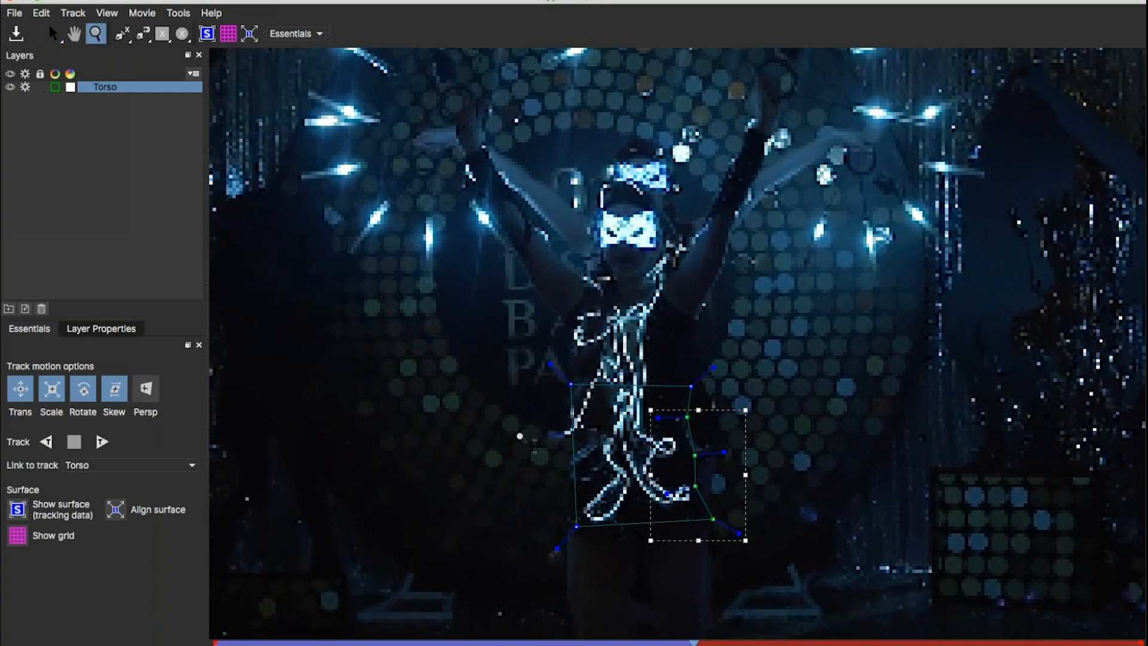
pyautogui.moveTo(521, 436); pyautogui.dragTo(536, 585)
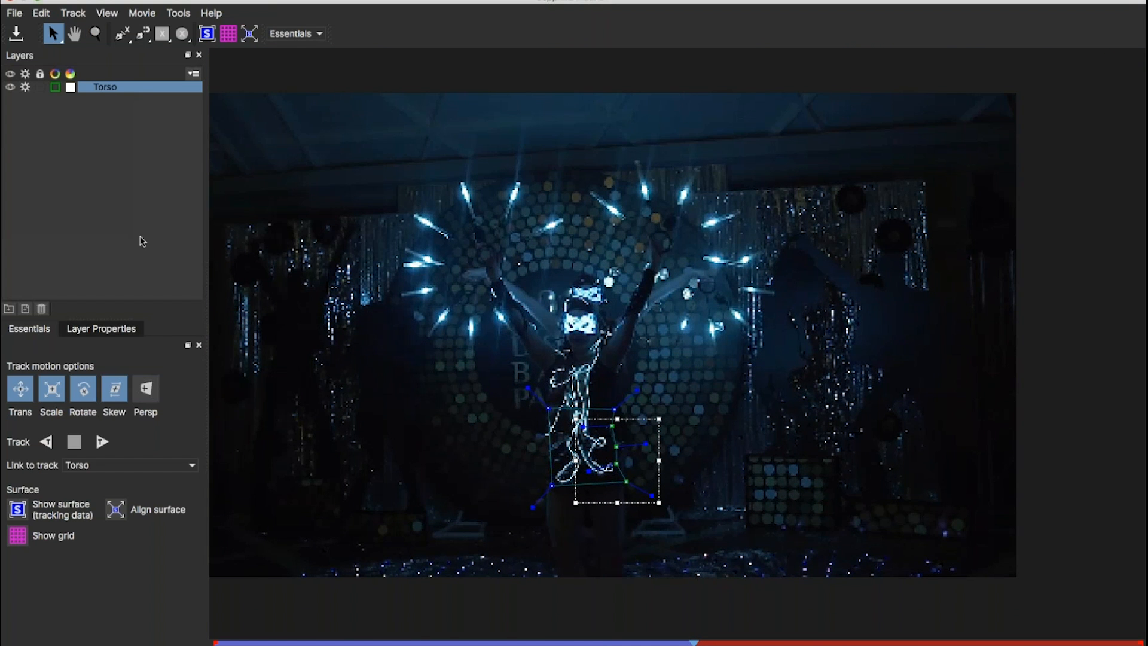
# Step: On a frame past the tracked range, draw a second, sharp-cornered X-spline layer around the dancer's left-hand leg in the image
pyautogui.click(73, 165)
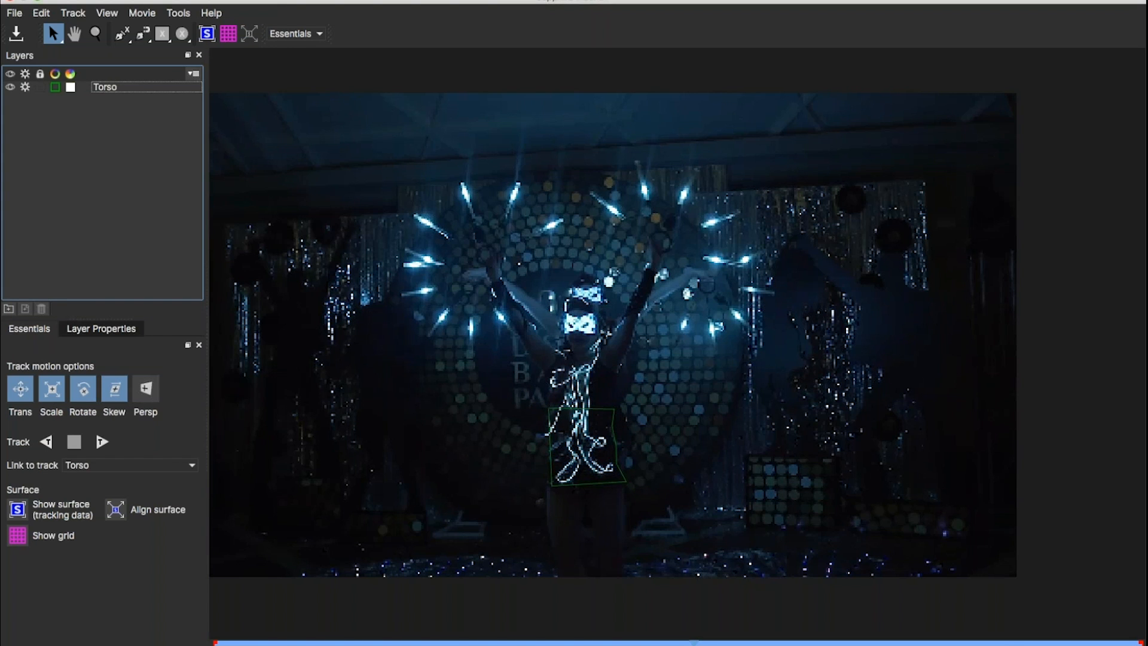
pyautogui.moveTo(694, 643); pyautogui.dragTo(772, 625)
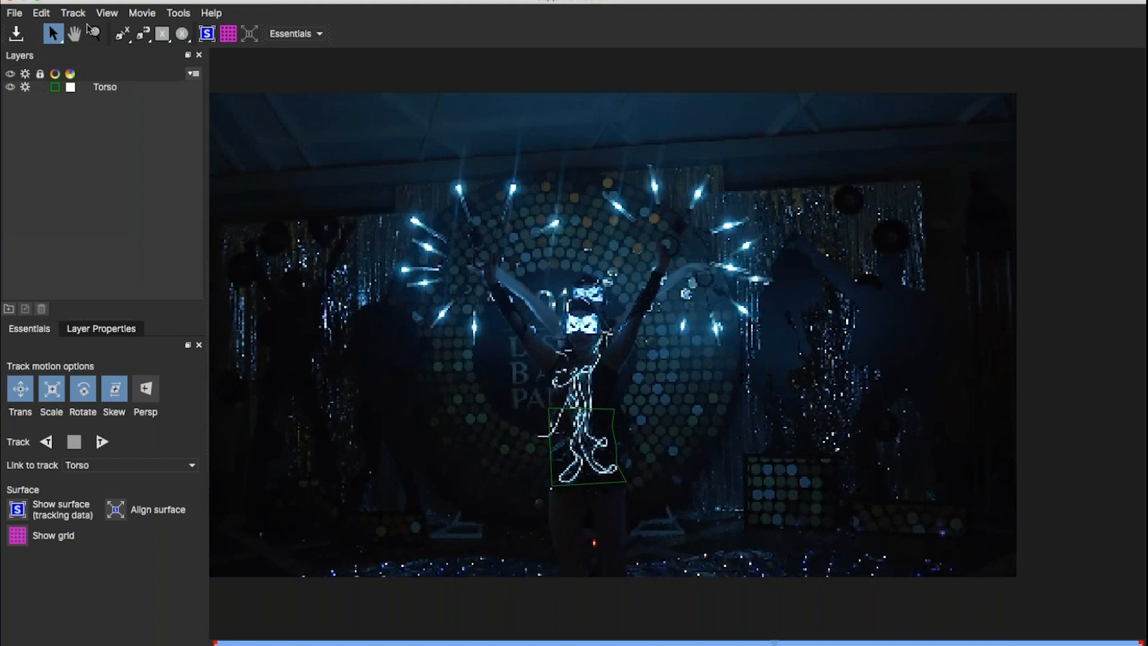
pyautogui.click(122, 36)
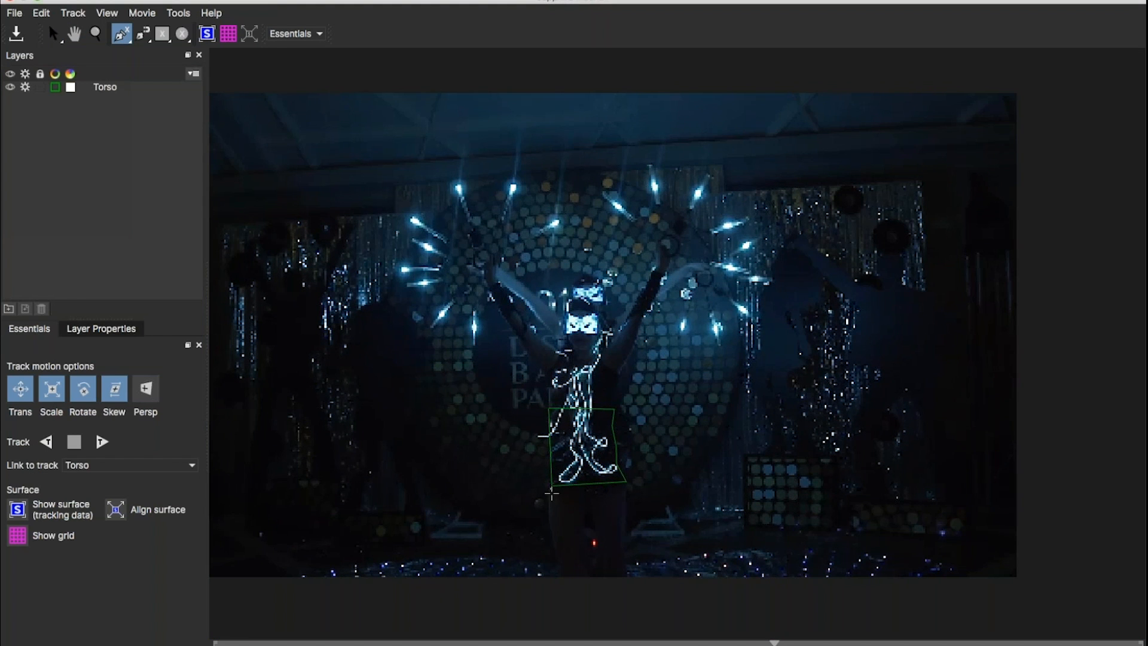
pyautogui.click(550, 488)
pyautogui.click(550, 527)
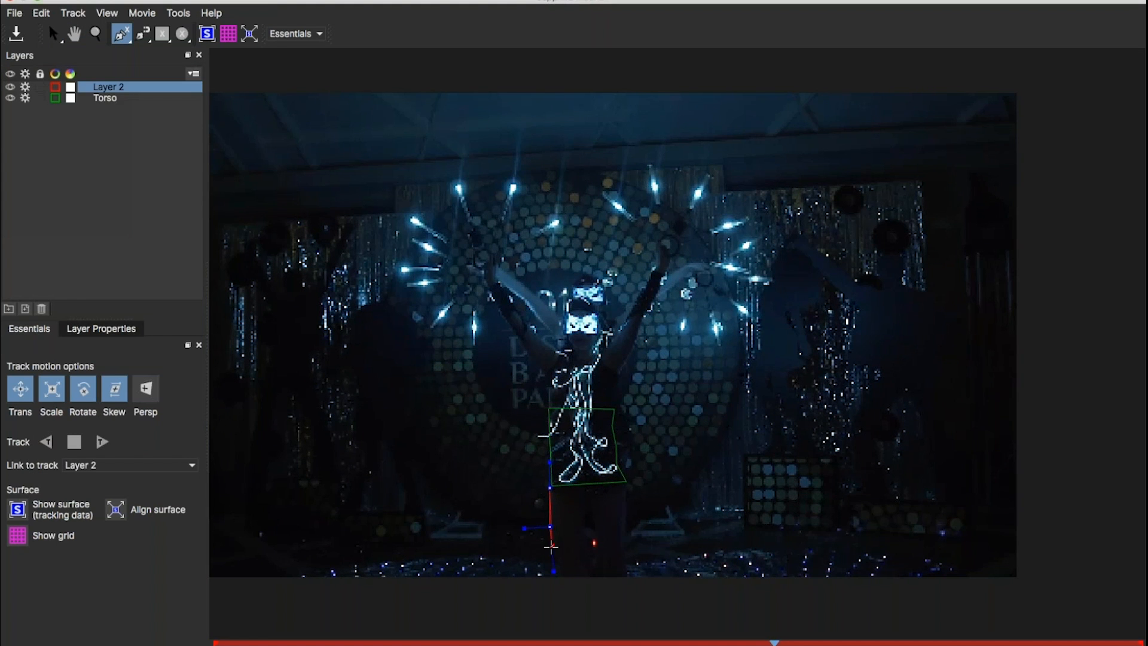
pyautogui.click(554, 548)
pyautogui.click(563, 560)
pyautogui.click(586, 559)
pyautogui.click(583, 542)
pyautogui.click(579, 525)
pyautogui.click(578, 518)
pyautogui.click(577, 509)
pyautogui.click(577, 488)
pyautogui.click(550, 488)
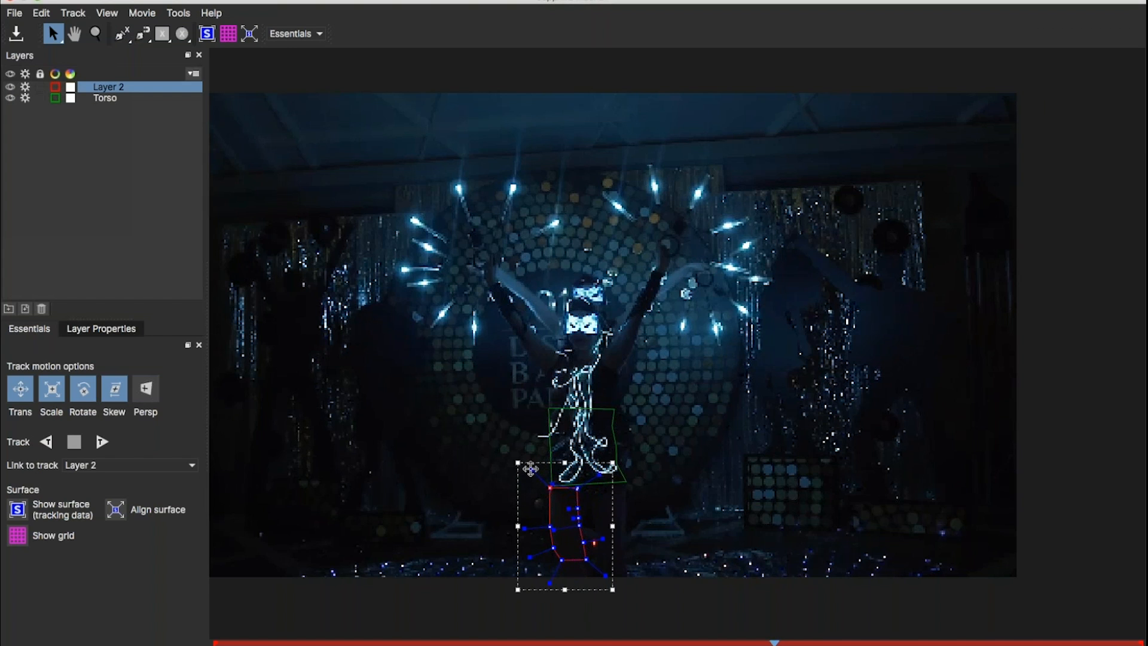
pyautogui.press('super+a')
pyautogui.moveTo(530, 469); pyautogui.dragTo(526, 470)
# Step: Link the leg layer to the Torso track and realign its right-edge points with the leg on the first frame
pyautogui.click(106, 465)
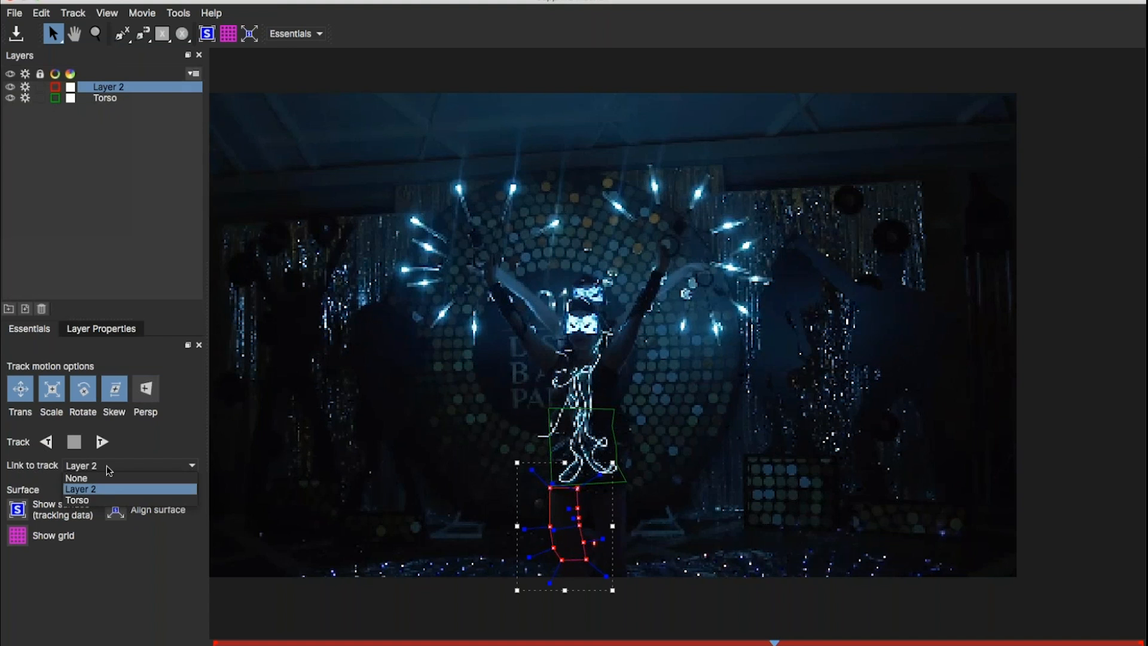
pyautogui.click(110, 499)
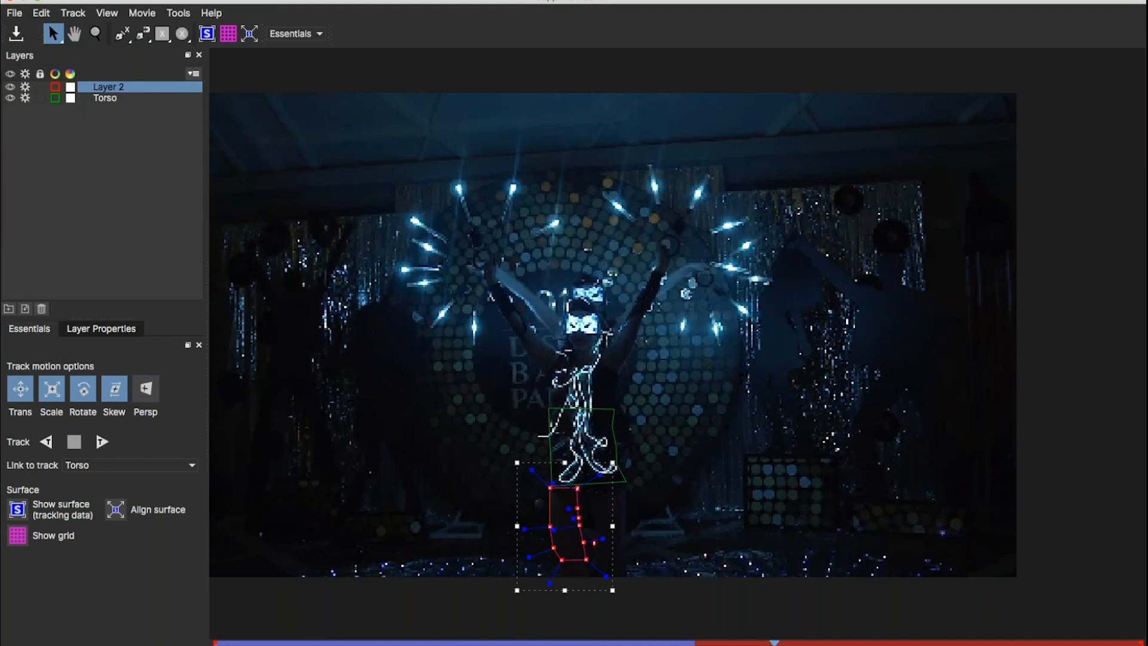
pyautogui.moveTo(775, 643); pyautogui.dragTo(215, 641)
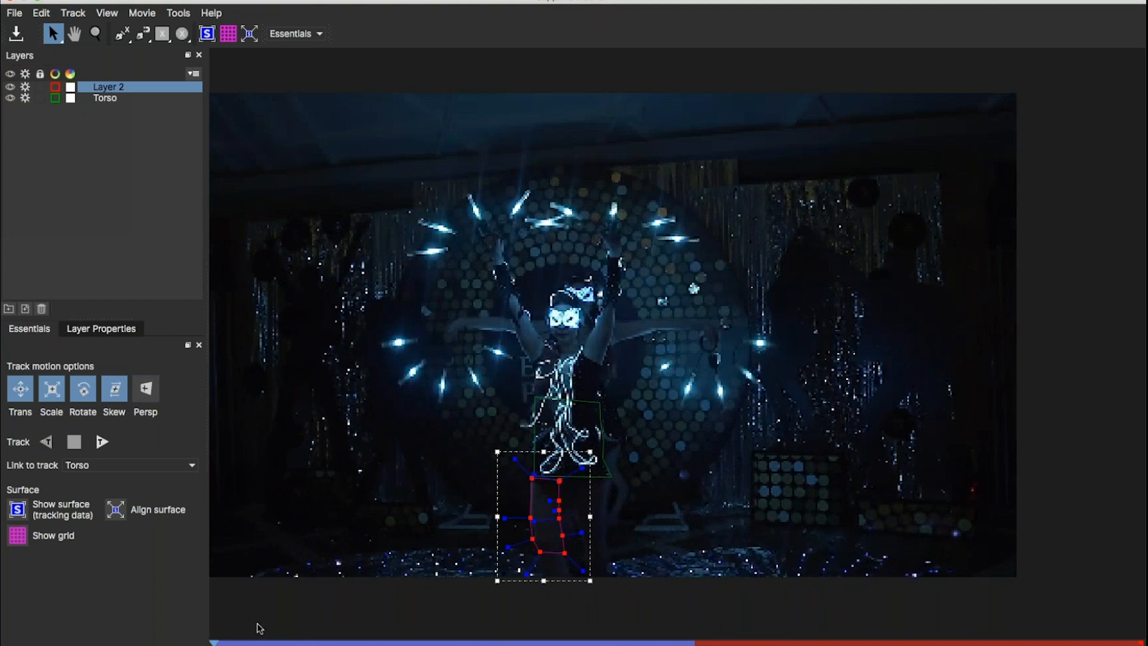
pyautogui.moveTo(573, 483); pyautogui.dragTo(556, 551)
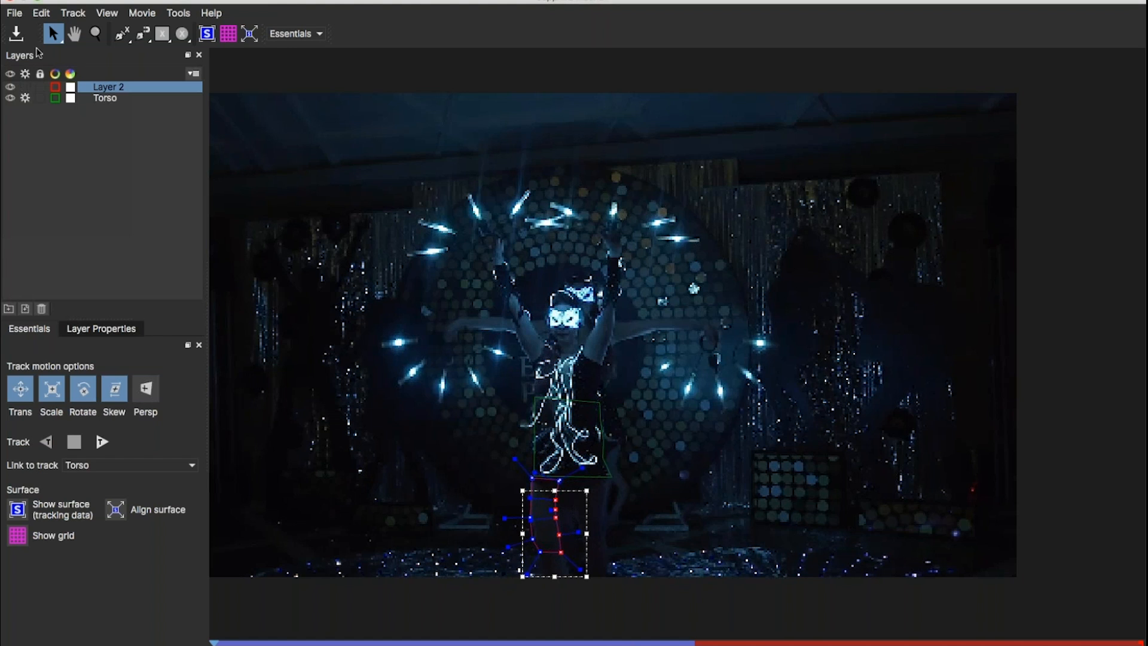
# Step: Save the Mocha project's changes and close the editor to return to Premiere Pro
pyautogui.click(8, 3)
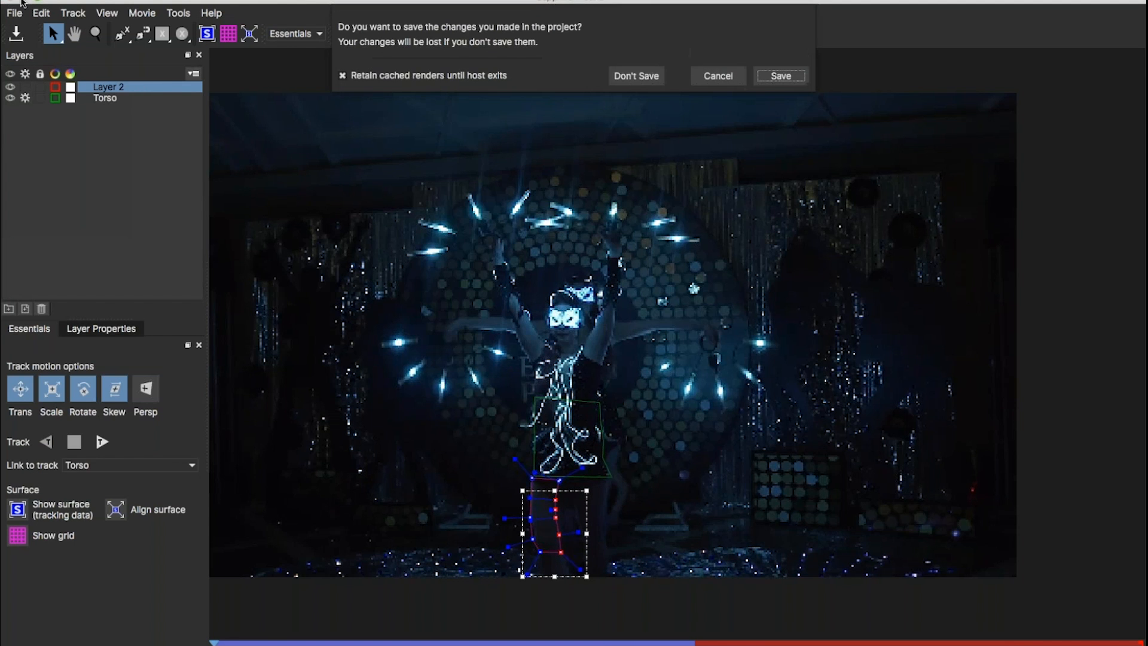
pyautogui.click(781, 75)
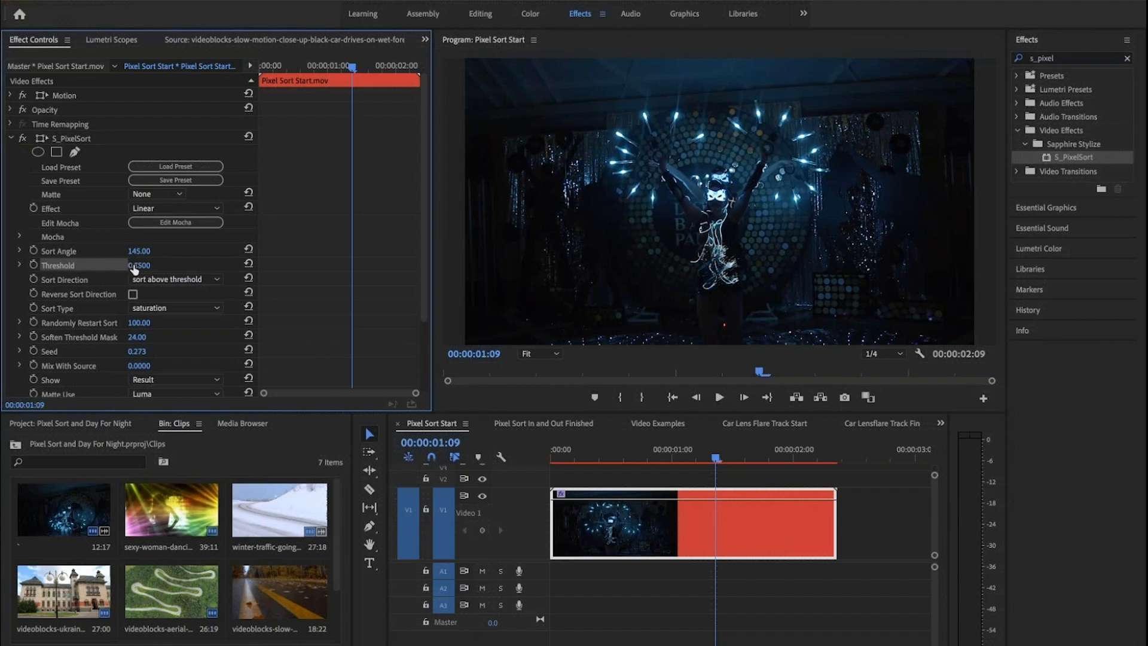
# Step: Try raising the S_PixelSort threshold to about 19.99, then set it to 0
pyautogui.moveTo(134, 269); pyautogui.dragTo(134, 269)
pyautogui.moveTo(134, 270)
pyautogui.mouseDown()
pyautogui.moveTo(157, 241)
pyautogui.moveTo(128, 264)
pyautogui.moveTo(146, 270)
pyautogui.mouseUp()
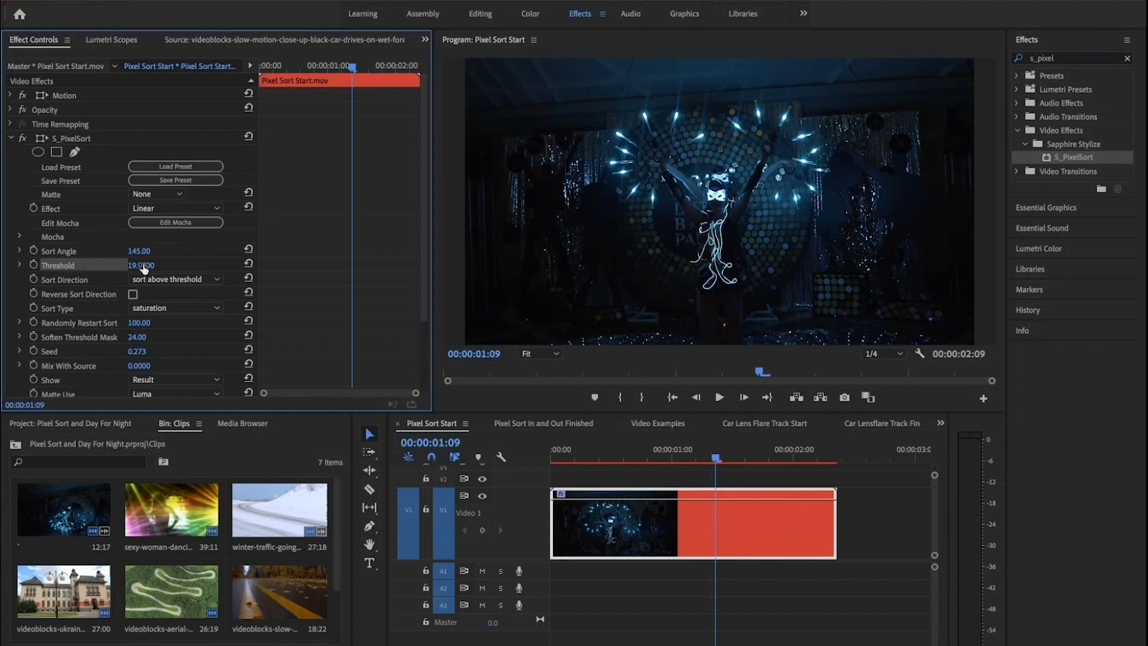
pyautogui.scroll(-1, 144, 269)
pyautogui.click(146, 251)
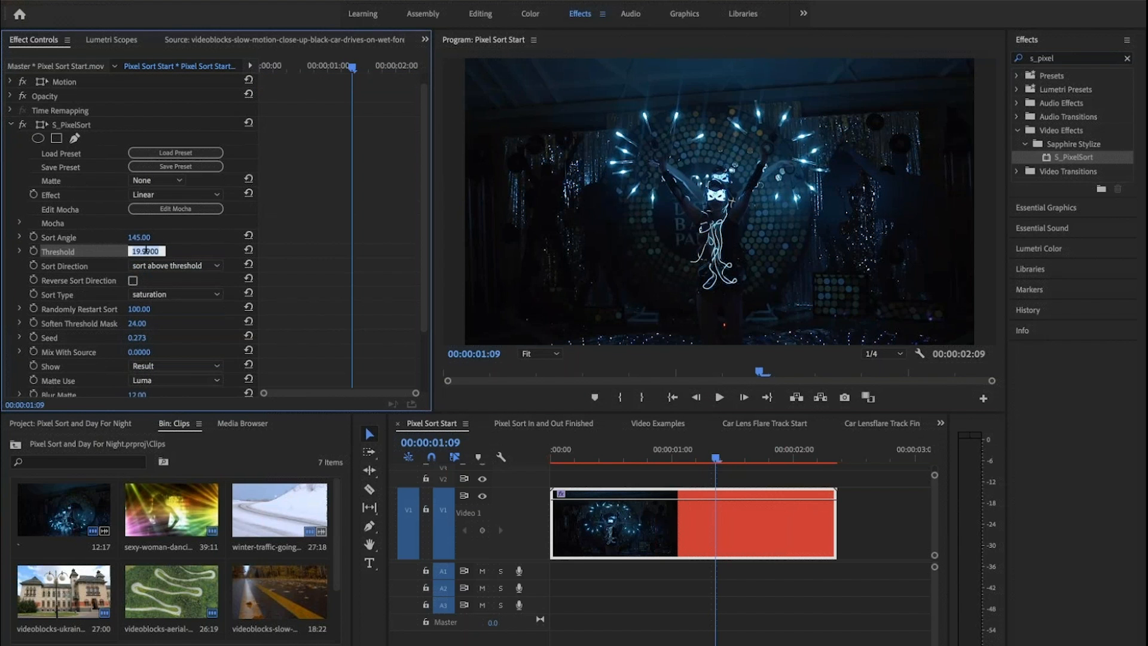
pyautogui.write('0')
pyautogui.press('Return')
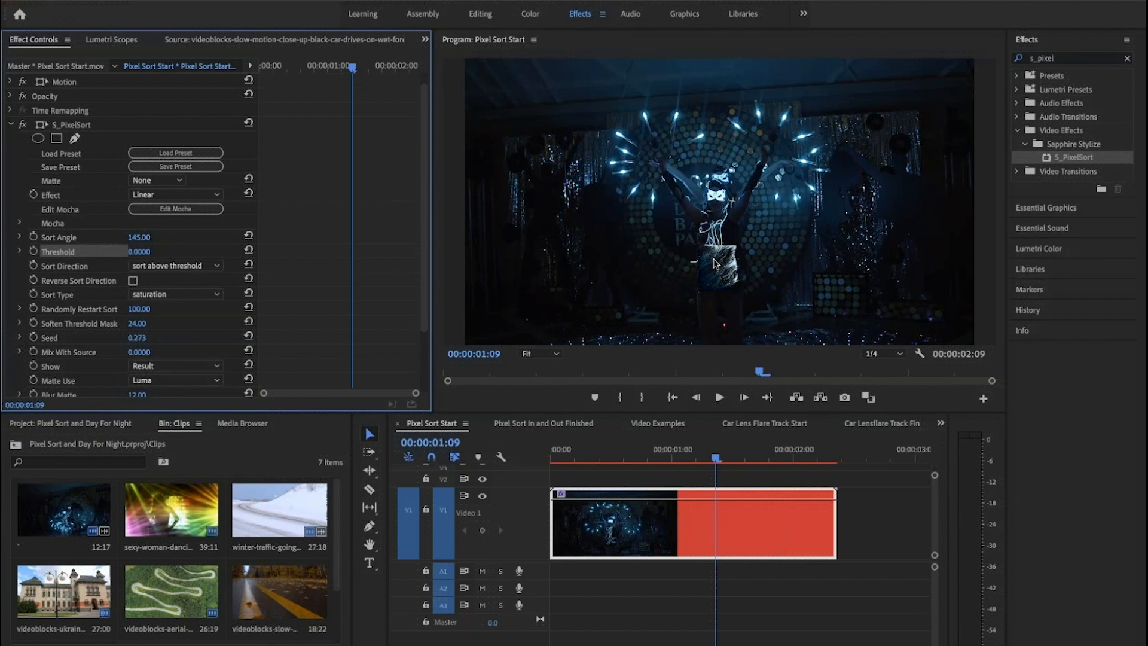
# Step: Render the preview of the Pixel Sort Start sequence and move the progress window clear of the program image
pyautogui.press('Return')
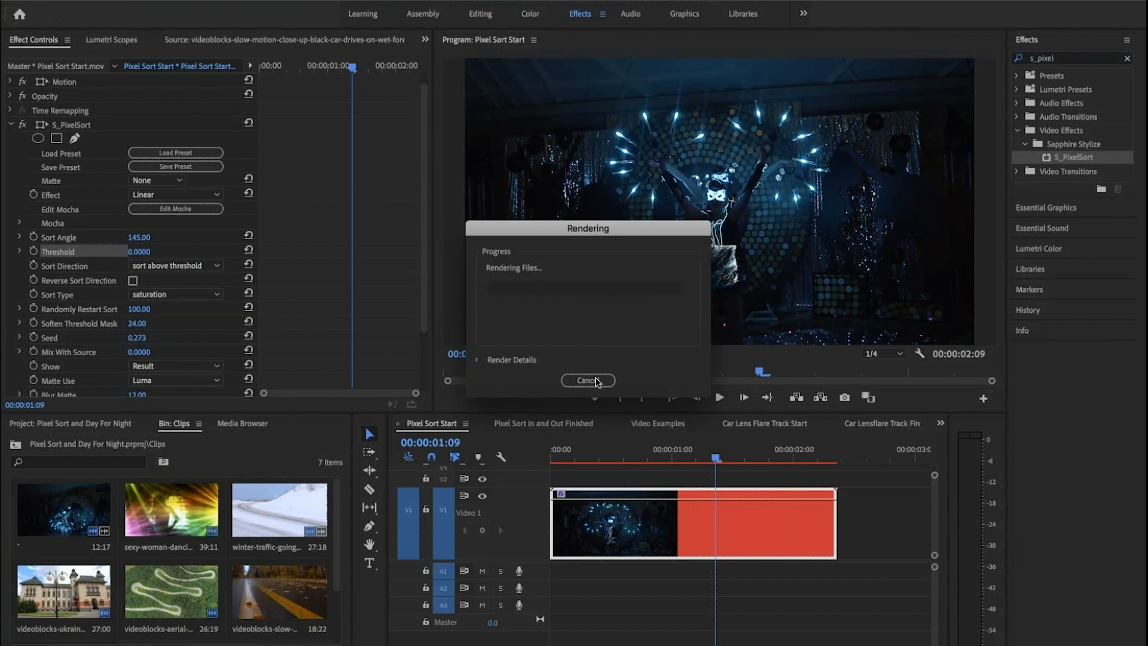
pyautogui.moveTo(558, 238); pyautogui.dragTo(115, 147)
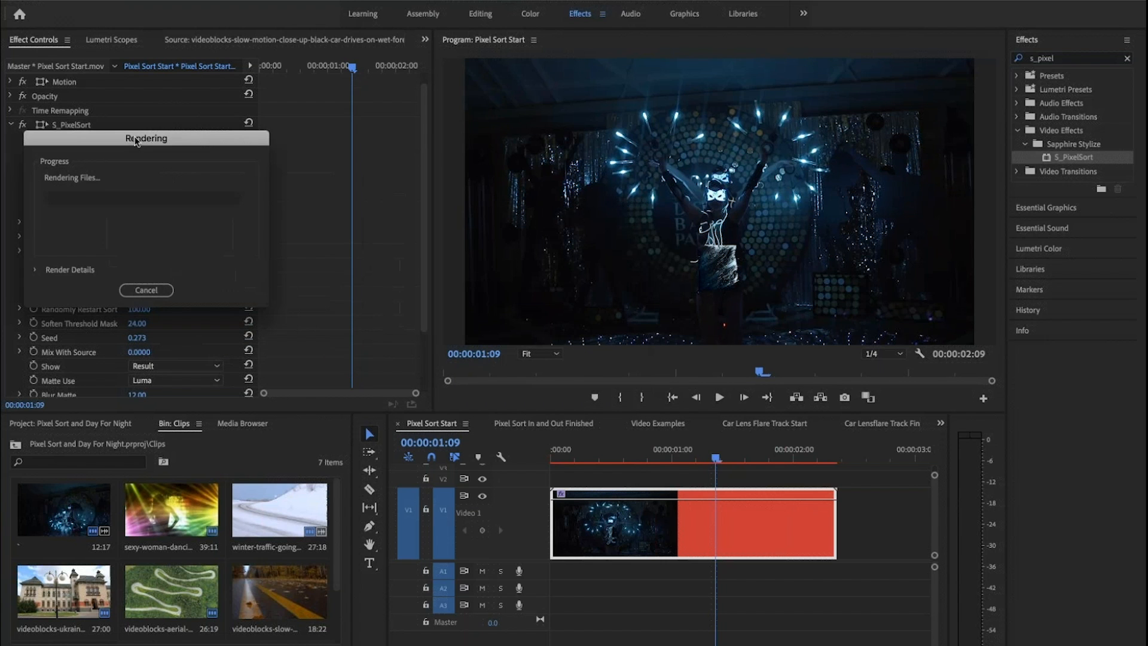
# Step: Switch to Finder to view the Desktop's Premiere BorisFX folder, and return to the Premiere Pro timeline
pyautogui.moveTo(144, 644)
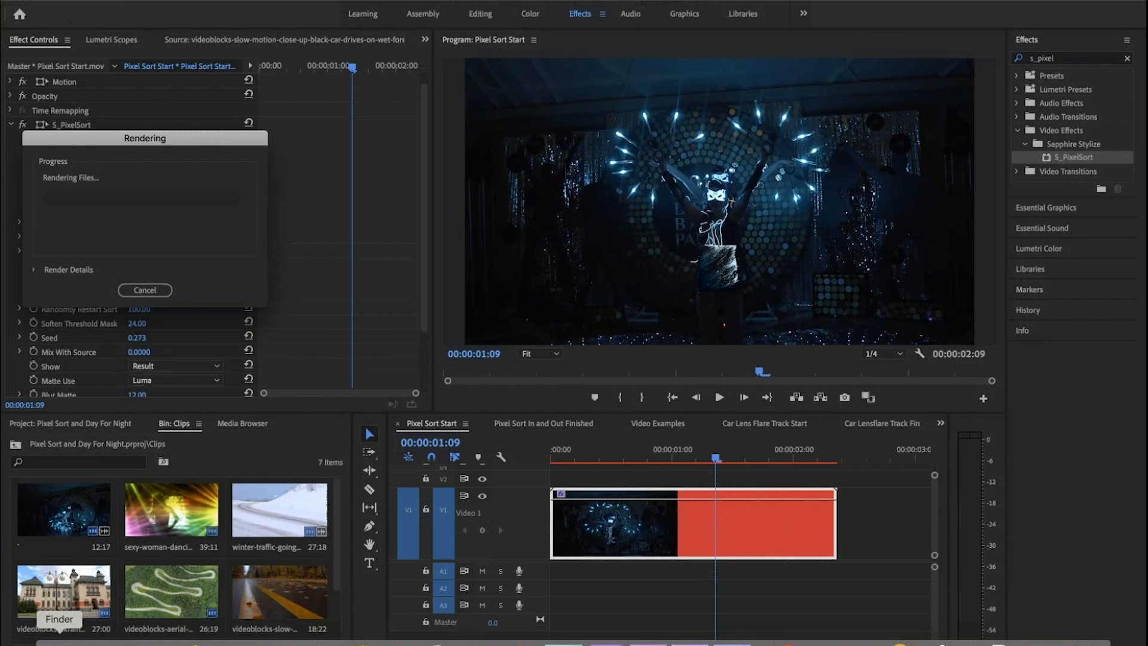
pyautogui.click(59, 642)
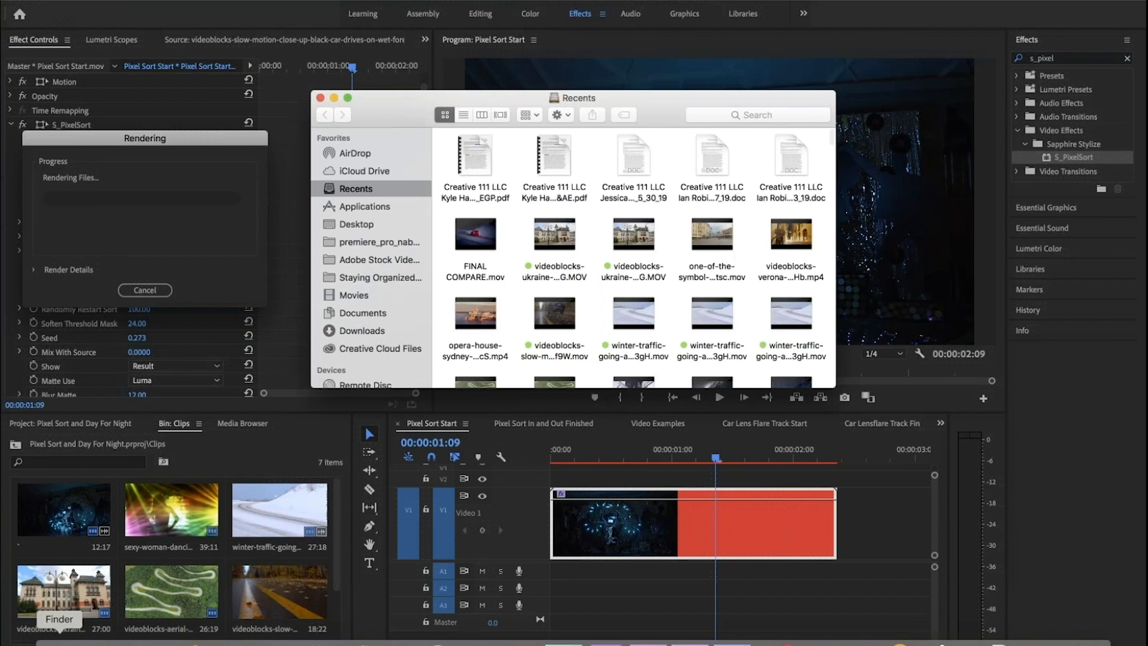
pyautogui.click(357, 225)
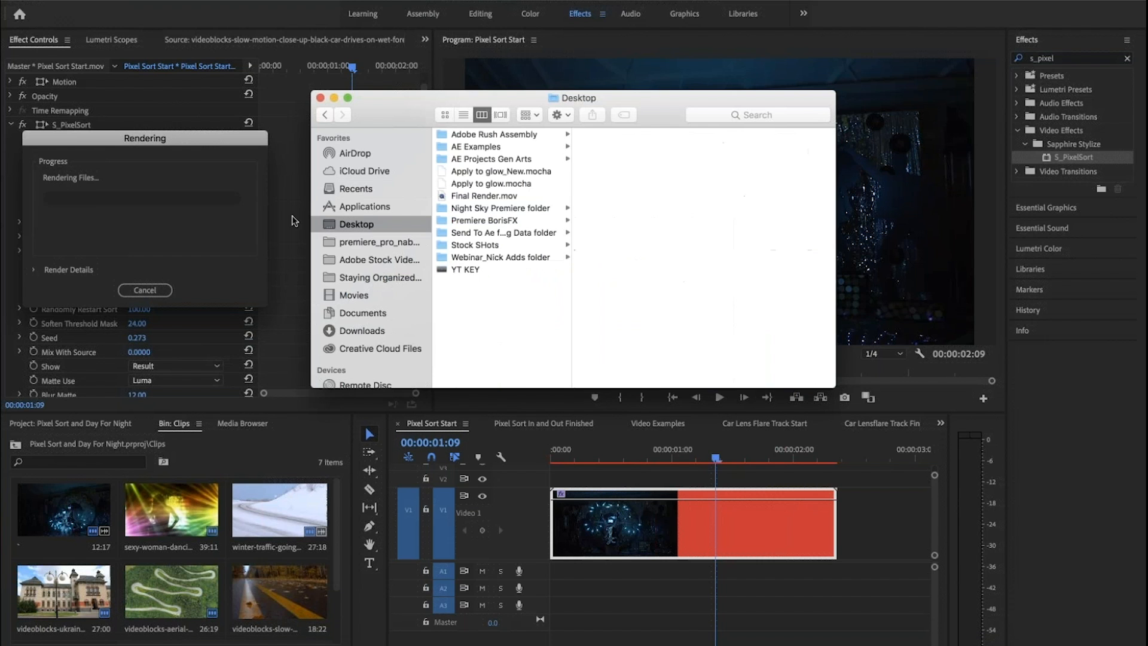
pyautogui.click(501, 219)
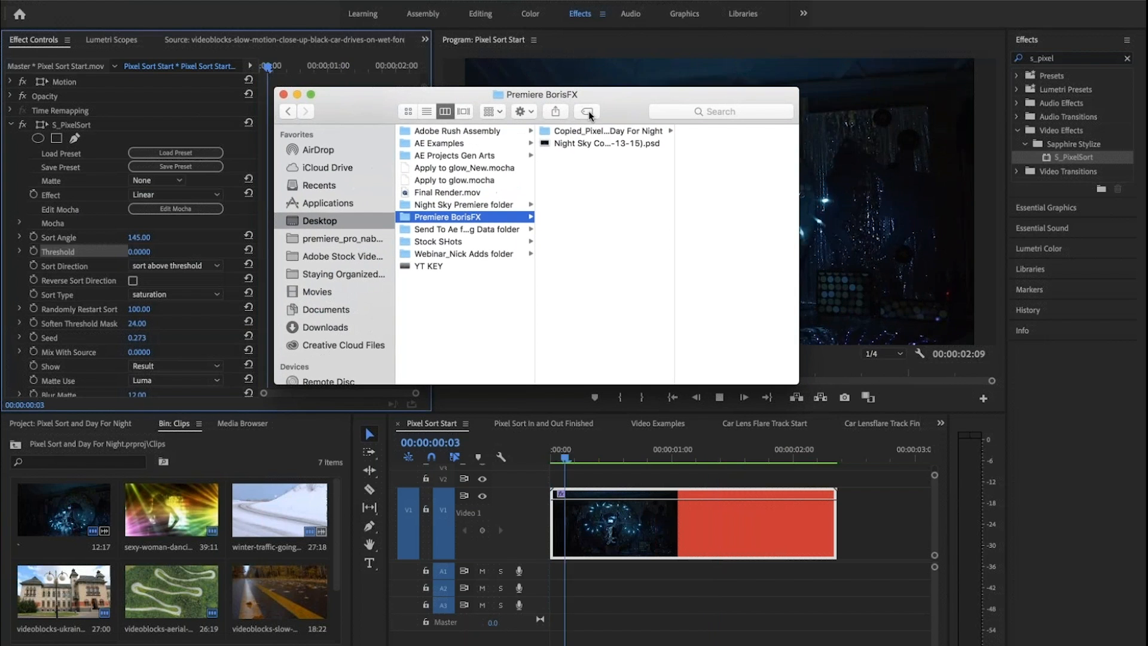
pyautogui.click(743, 484)
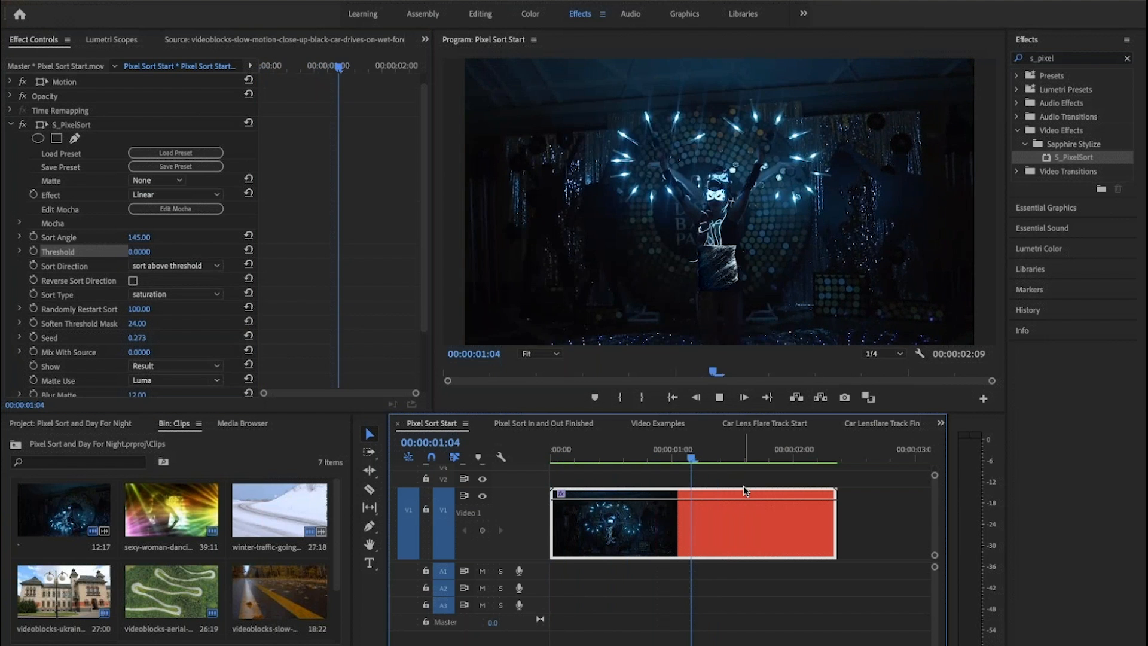
# Step: Open the Pixel Sort In and Out Finished sequence and examine its S_Glow effect at about 00:00:01:18
pyautogui.click(544, 423)
pyautogui.click(692, 455)
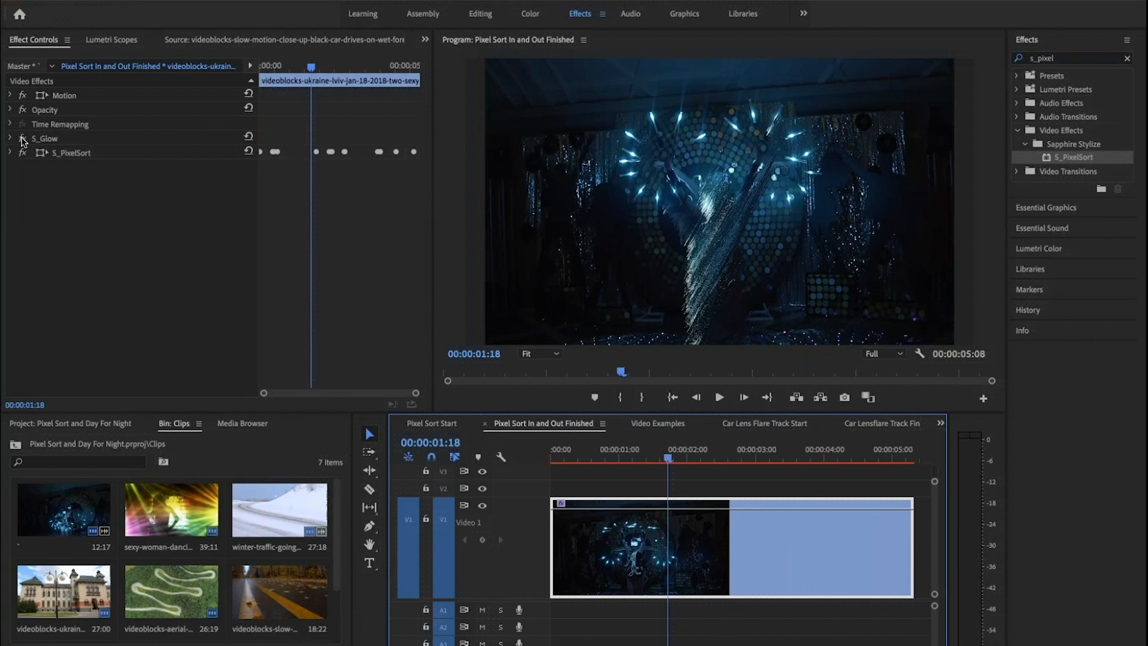
pyautogui.click(23, 139)
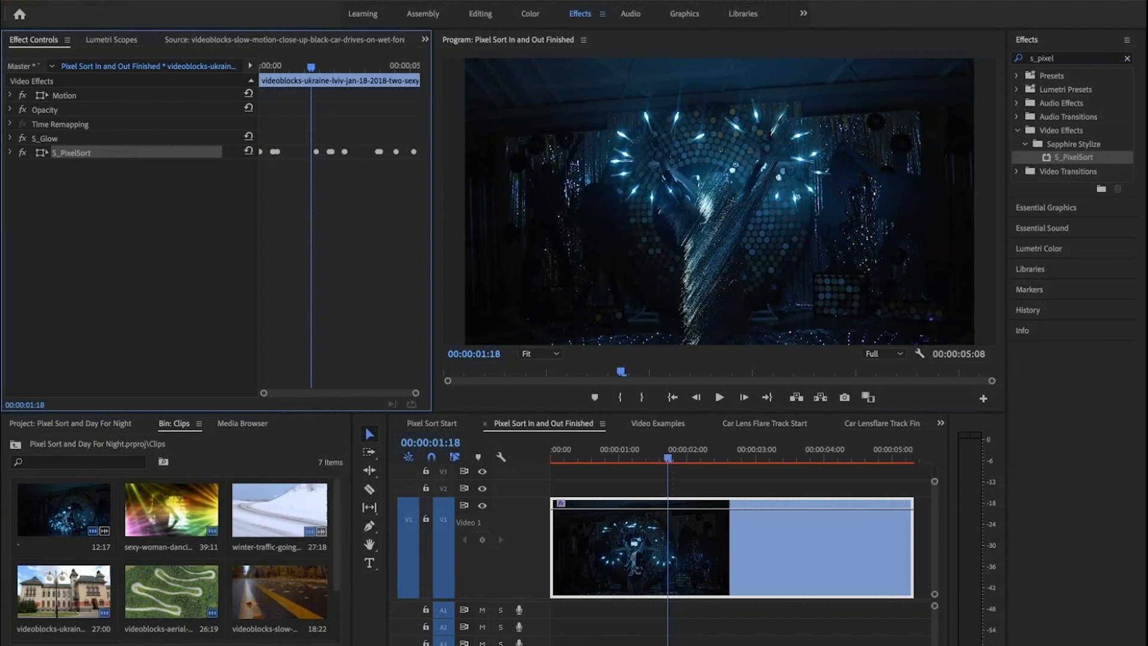
# Step: Switch to Finder and preview Pixel Sort Start.mov from the Night Sky Premiere folder
pyautogui.moveTo(60, 642)
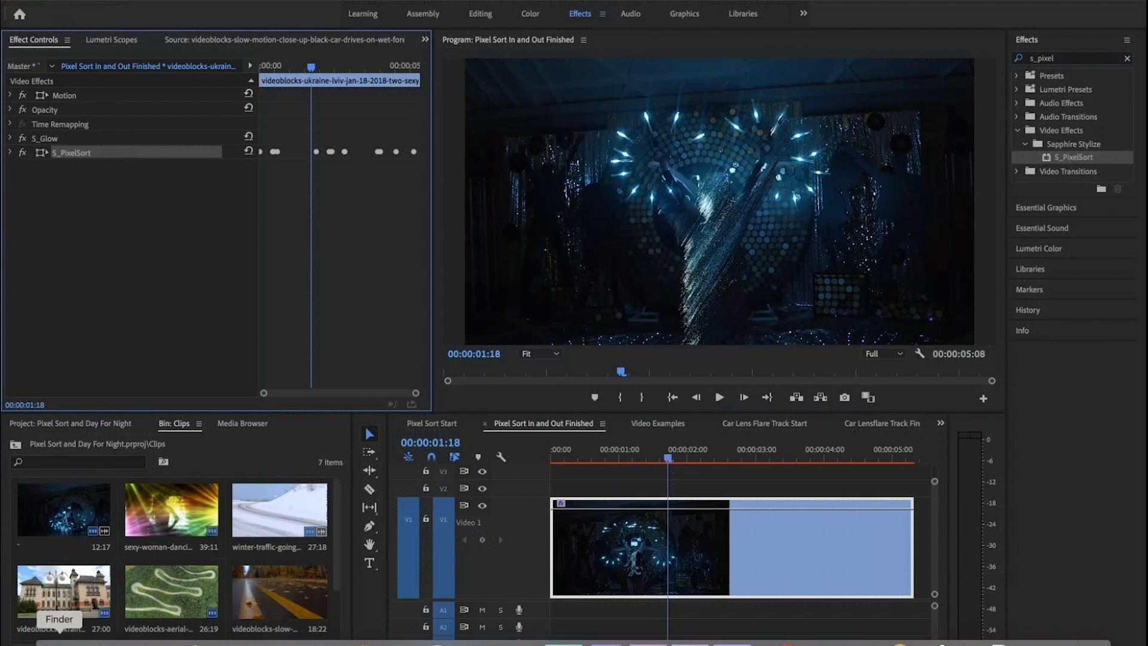
pyautogui.click(59, 643)
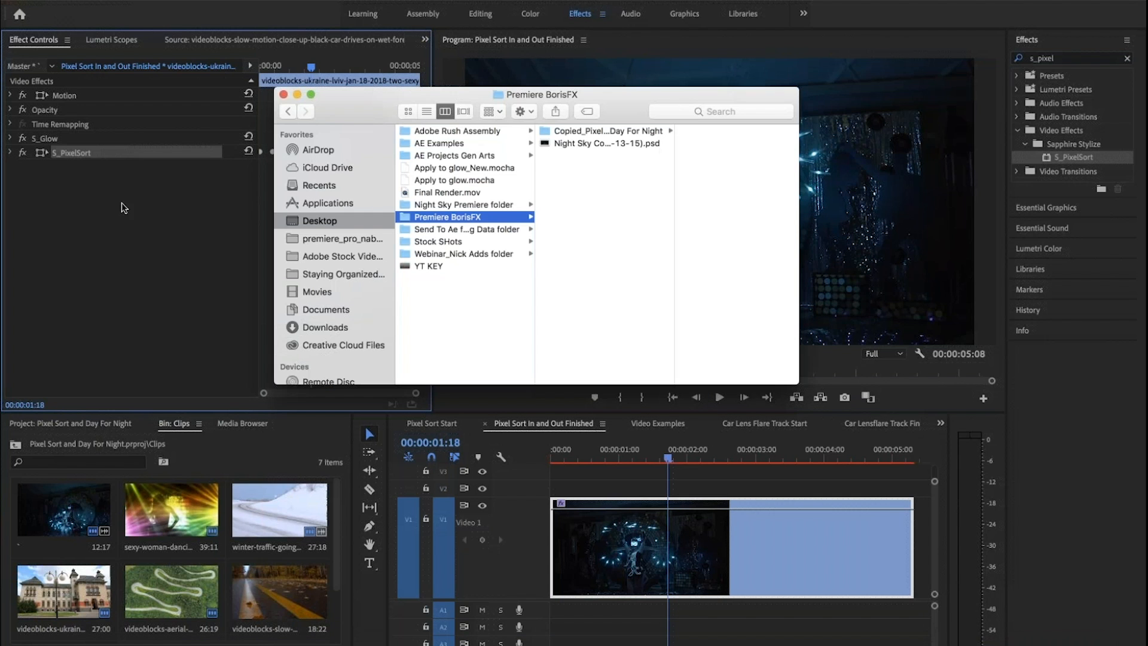
pyautogui.click(487, 207)
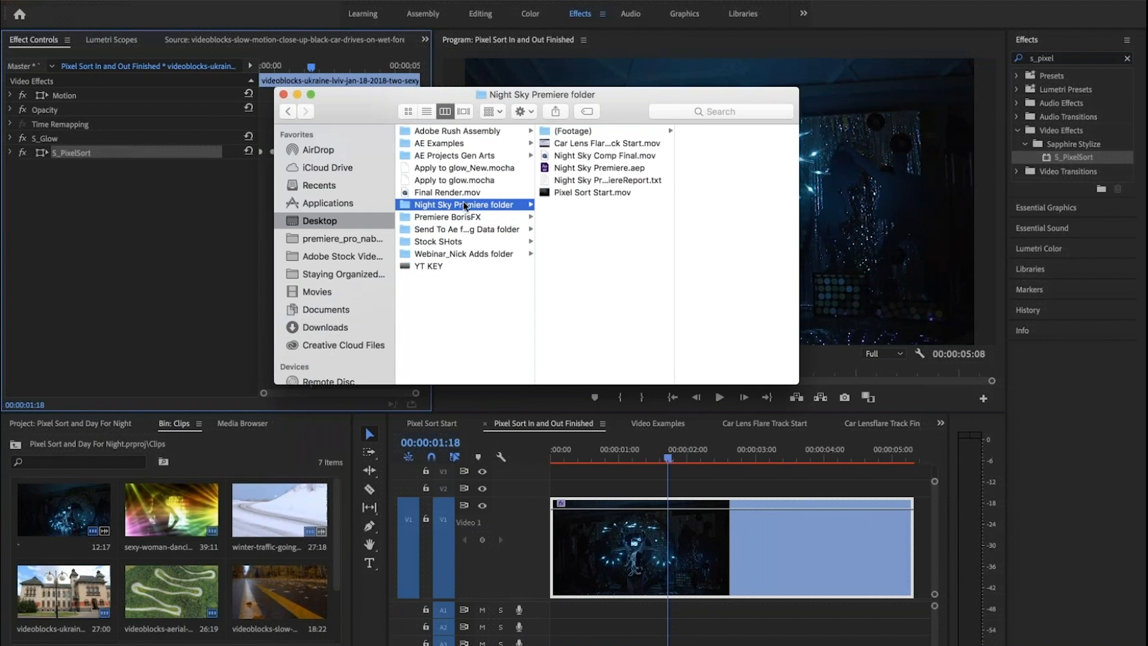
pyautogui.click(579, 192)
pyautogui.press('space')
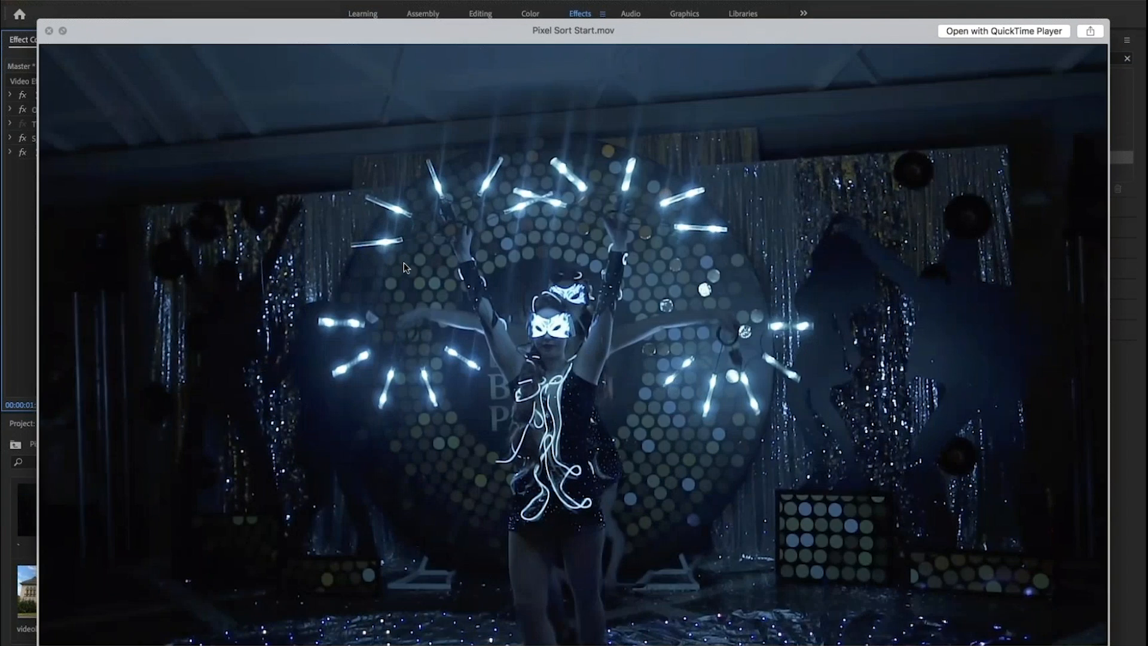
pyautogui.press('space')
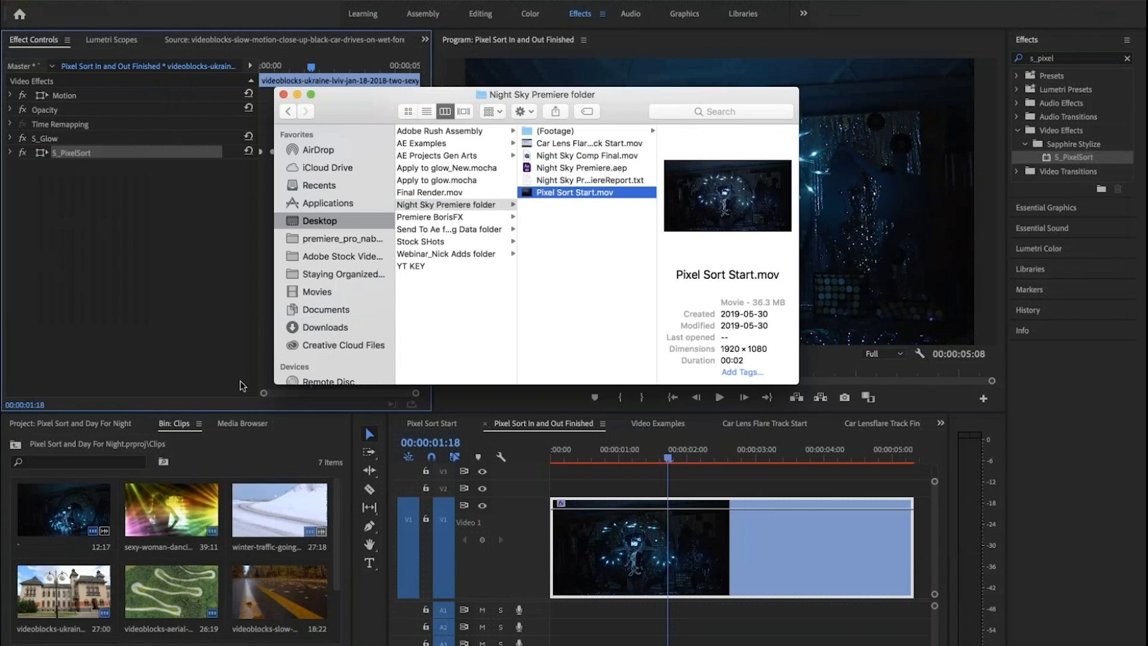
# Step: View the contents of the (Footage) folder and the Copied_Pixel Sort and Day For Night folder inside Premiere BorisFX
pyautogui.click(544, 129)
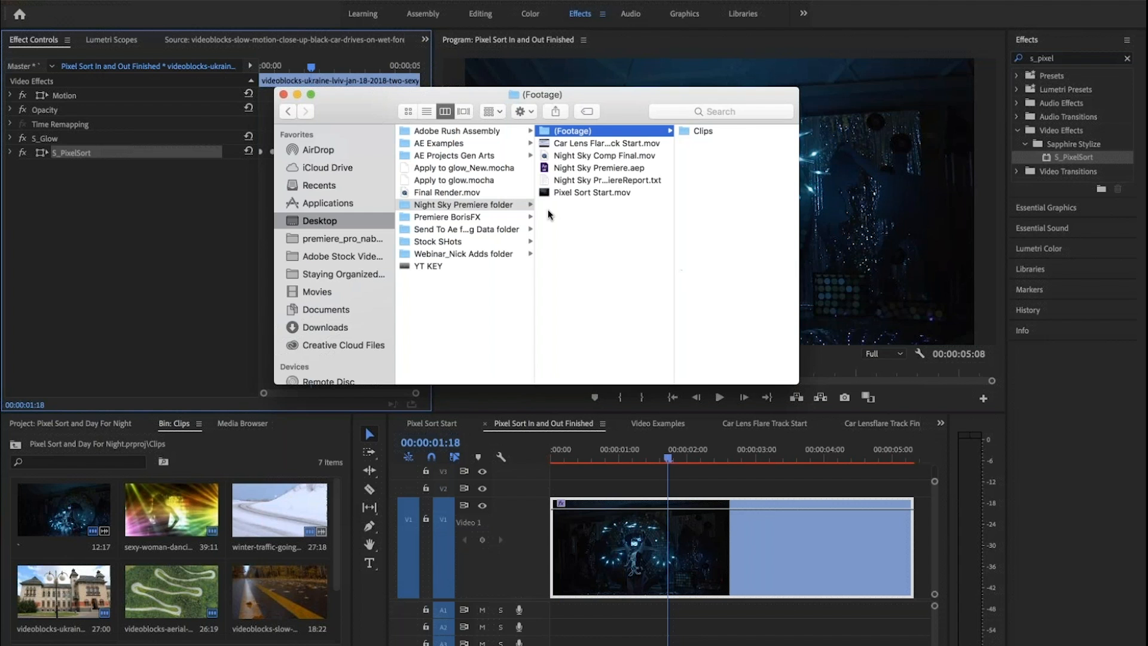
pyautogui.click(448, 216)
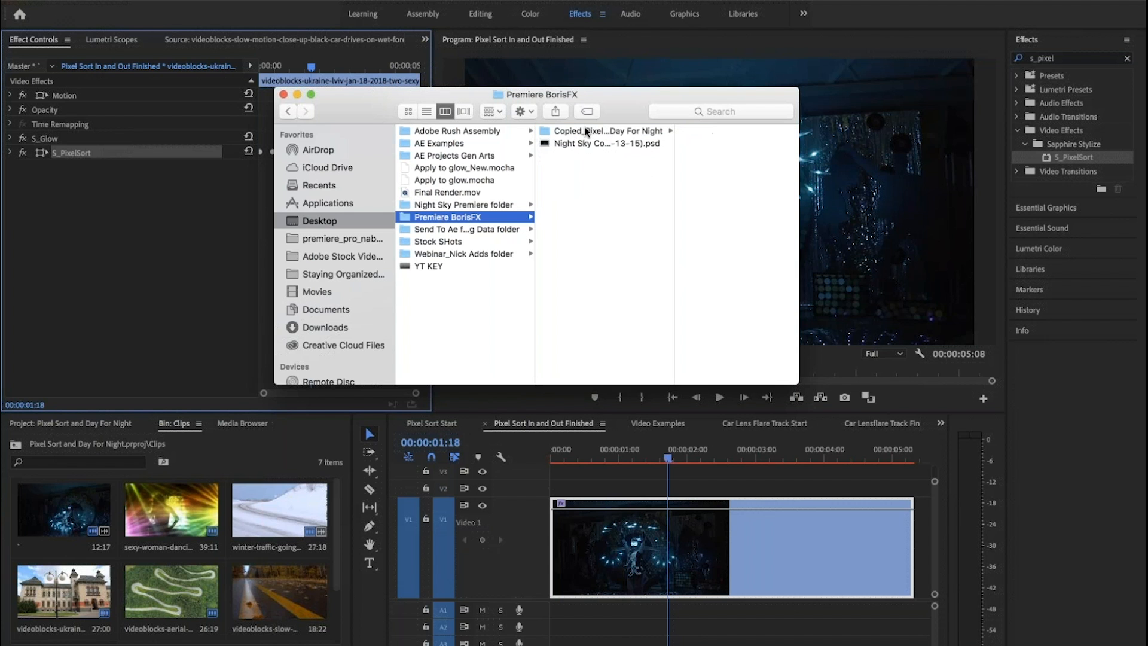
pyautogui.click(578, 133)
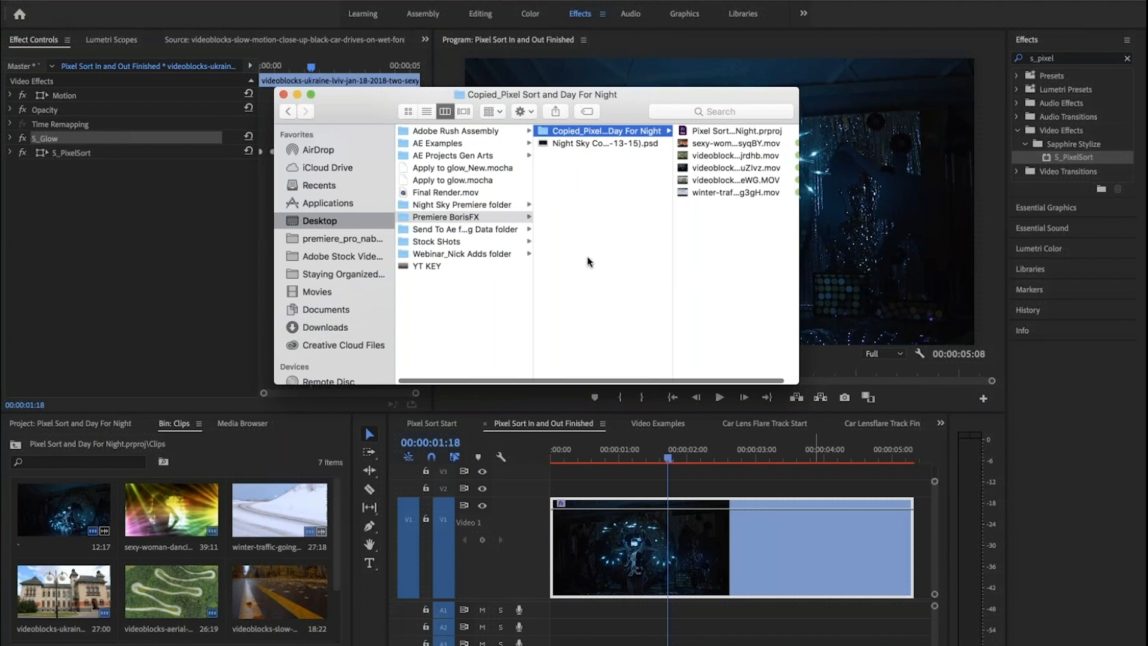
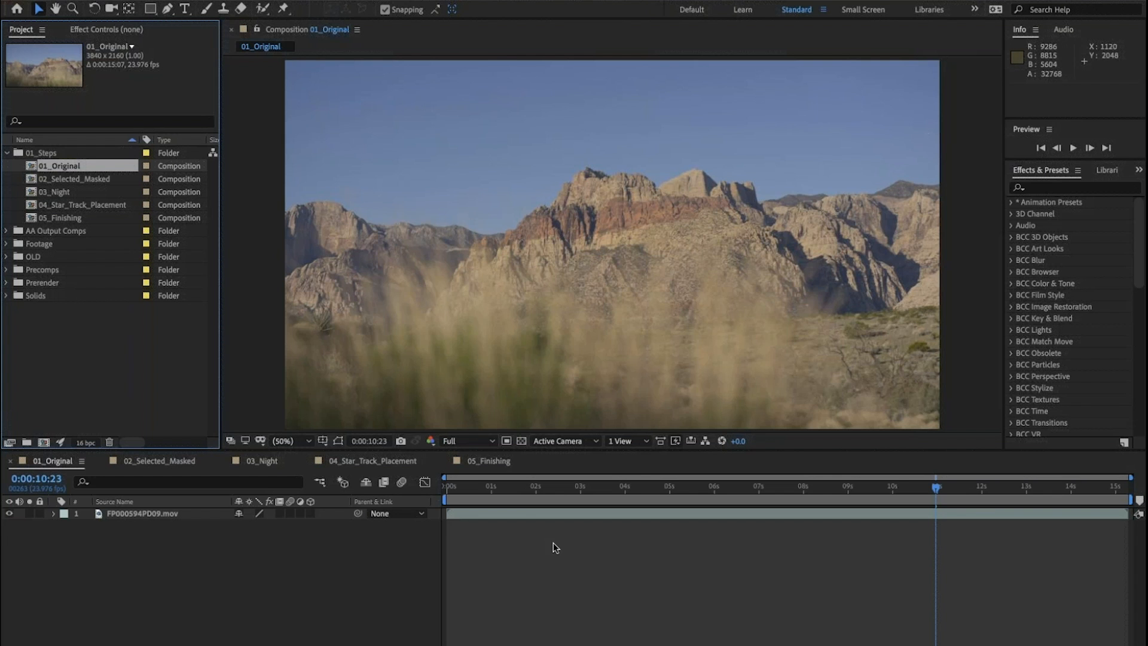
# Step: In After Effects, play the 01_Original composition from its first frame and stop at about 0:00:02:19
pyautogui.moveTo(519, 488); pyautogui.dragTo(440, 484)
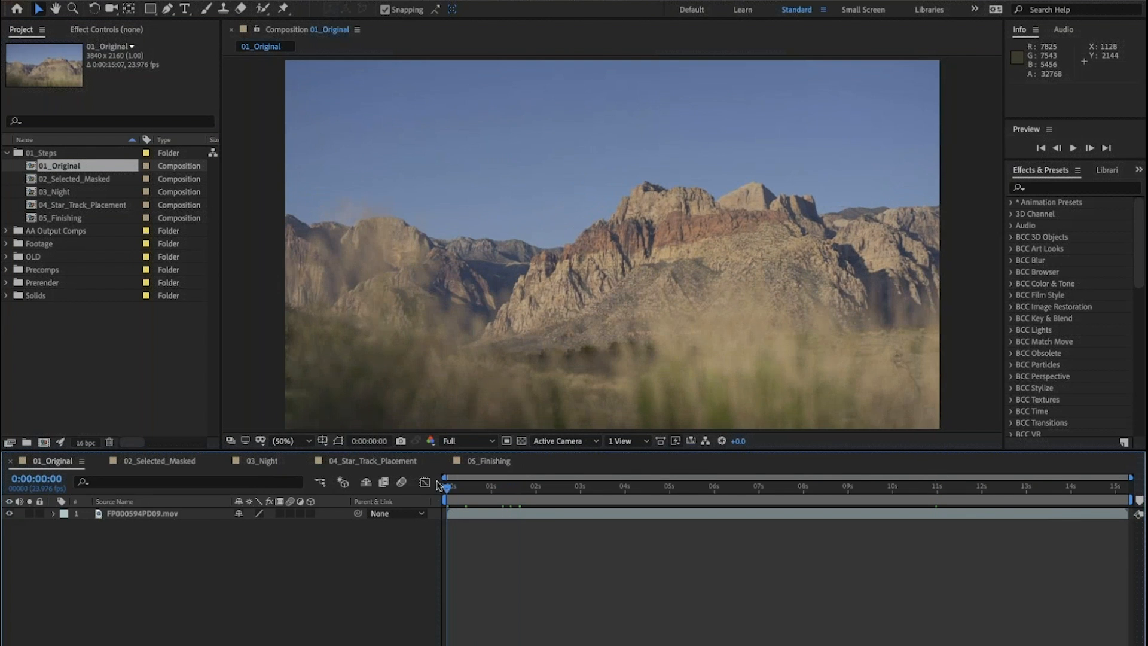
pyautogui.press('space')
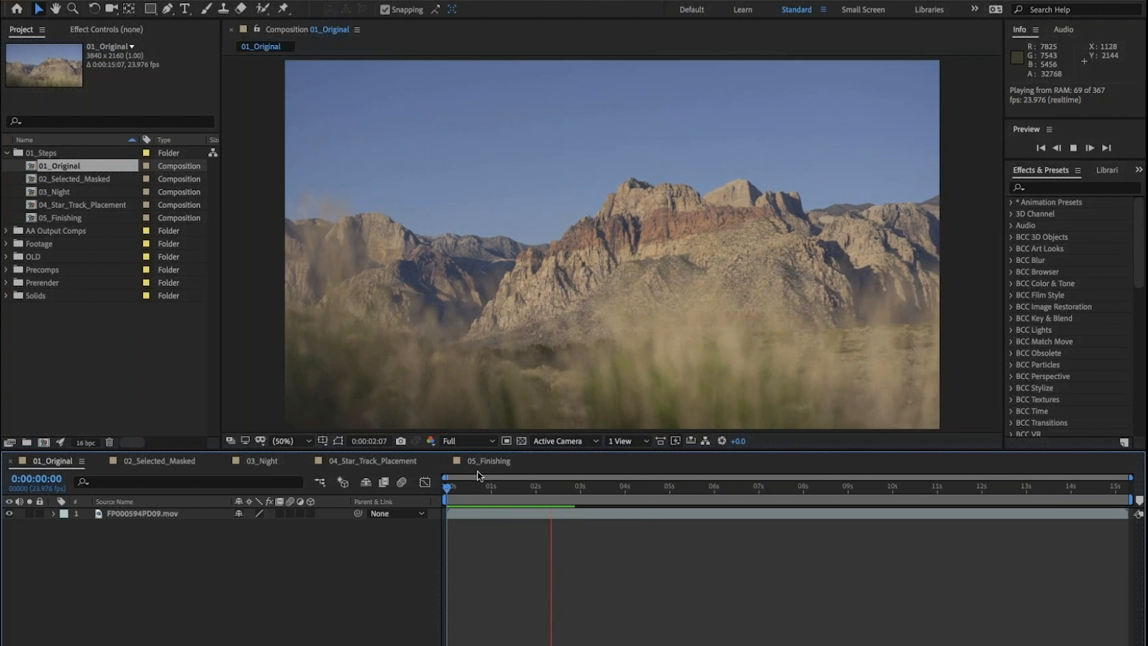
pyautogui.press('space')
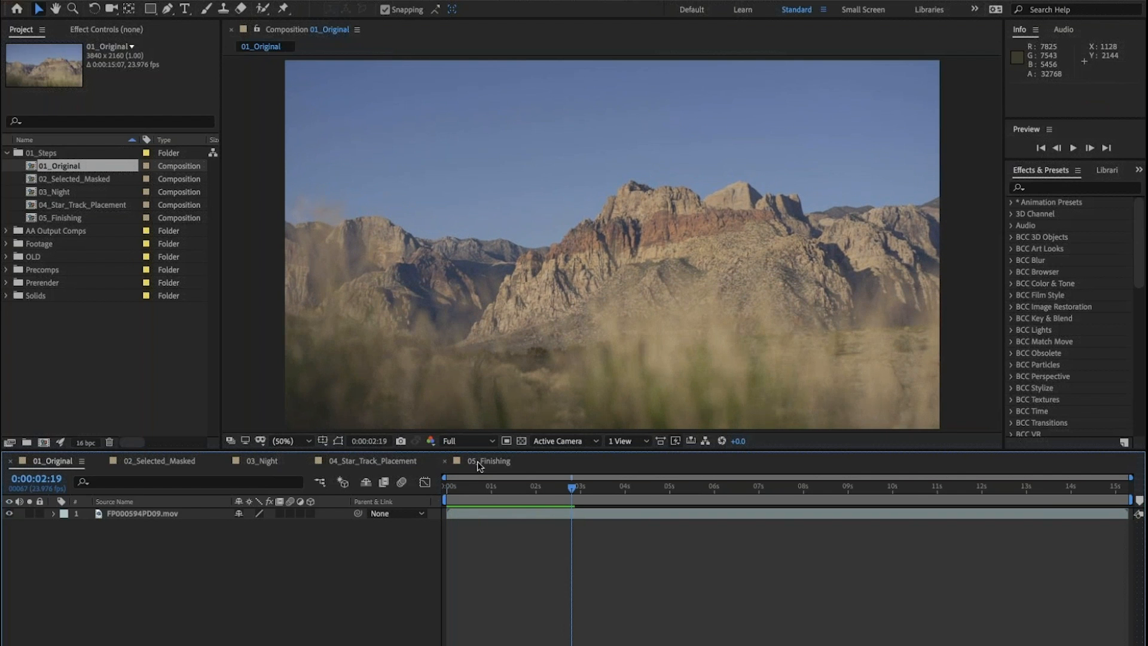
# Step: Open the 05_Finishing composition and scrub through the night sky composite to about 0:00:10:19
pyautogui.doubleClick(28, 216)
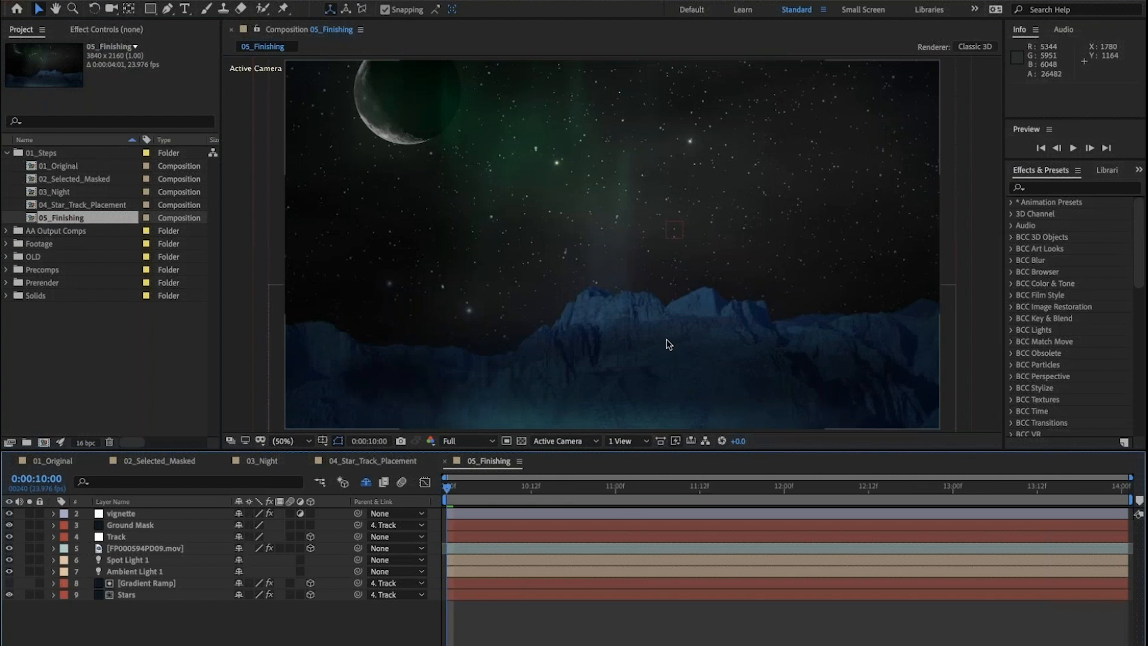
pyautogui.moveTo(524, 488); pyautogui.dragTo(540, 486)
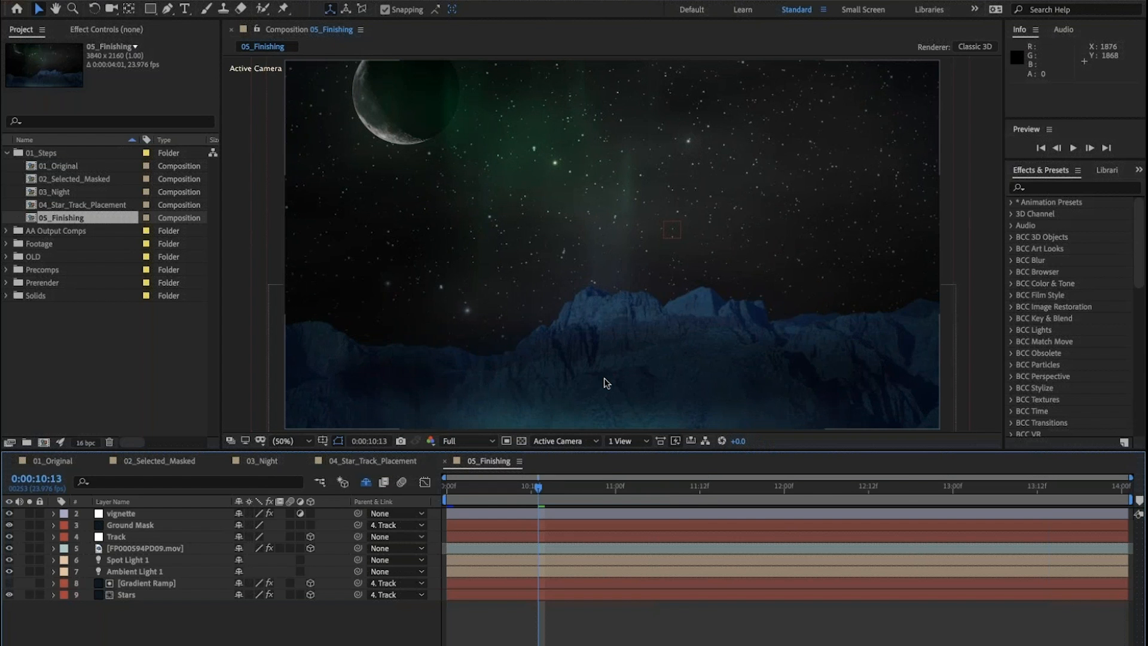
pyautogui.click(468, 486)
pyautogui.moveTo(468, 486); pyautogui.dragTo(576, 490)
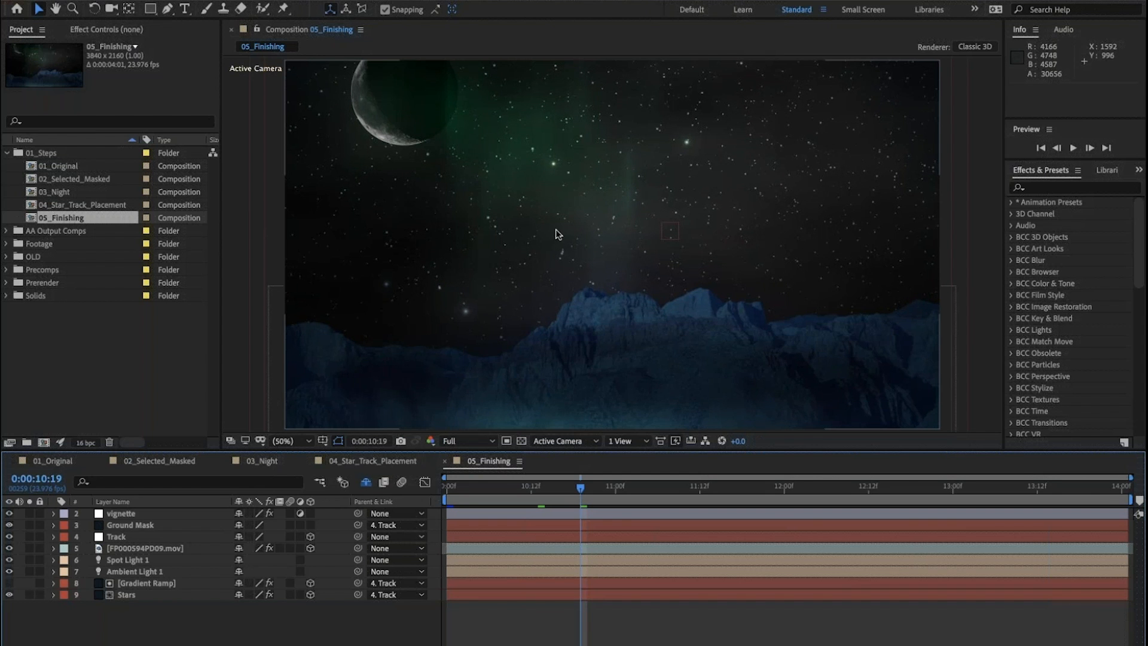
# Step: Look through the step compositions from 01_Original to 04_Star_Track_Placement in the project and reselect 01_Original
pyautogui.click(30, 166)
pyautogui.click(30, 179)
pyautogui.click(29, 192)
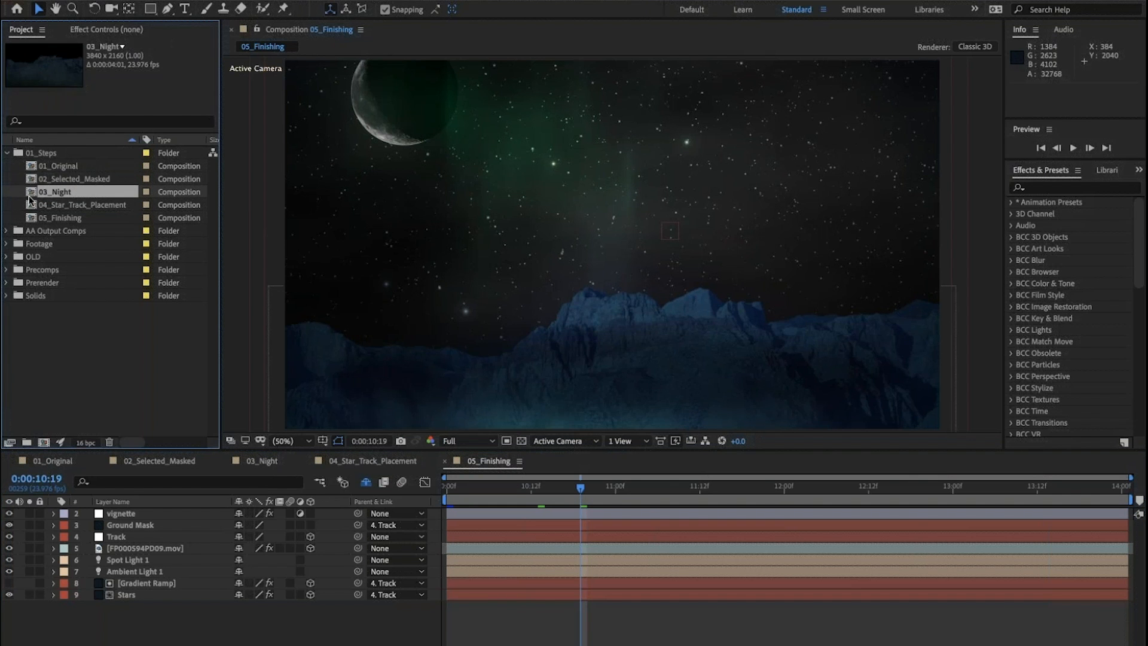
pyautogui.click(29, 206)
pyautogui.click(31, 166)
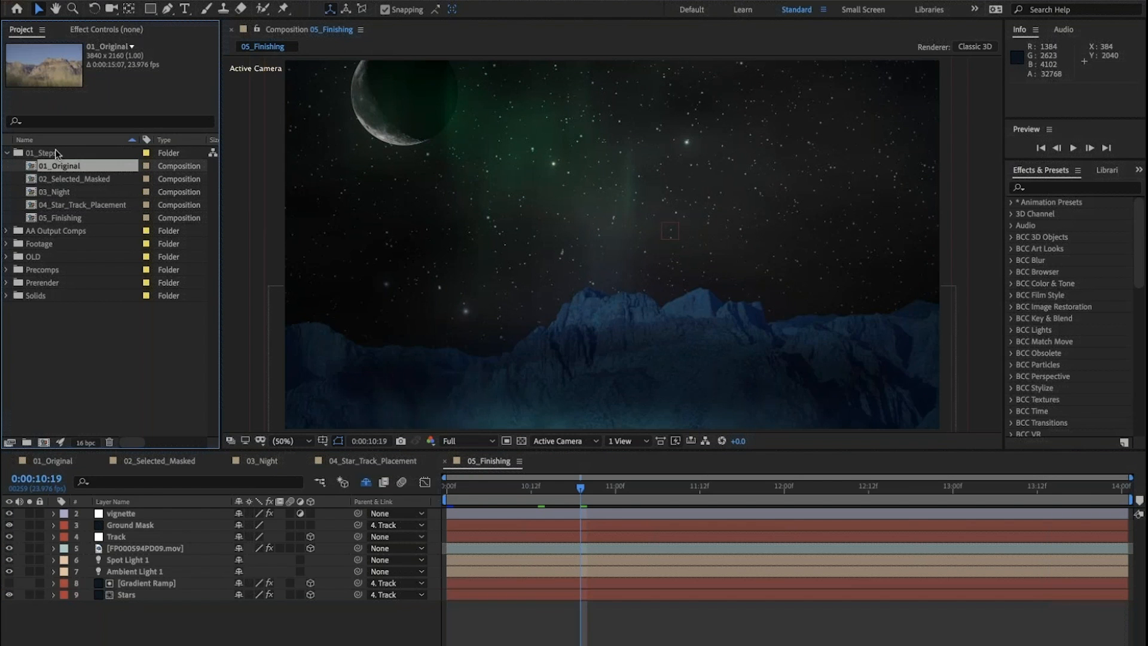
# Step: Open the 01_Original composition, select the FP000594PD09.mov layer and scrub the shot to its last frame
pyautogui.doubleClick(31, 166)
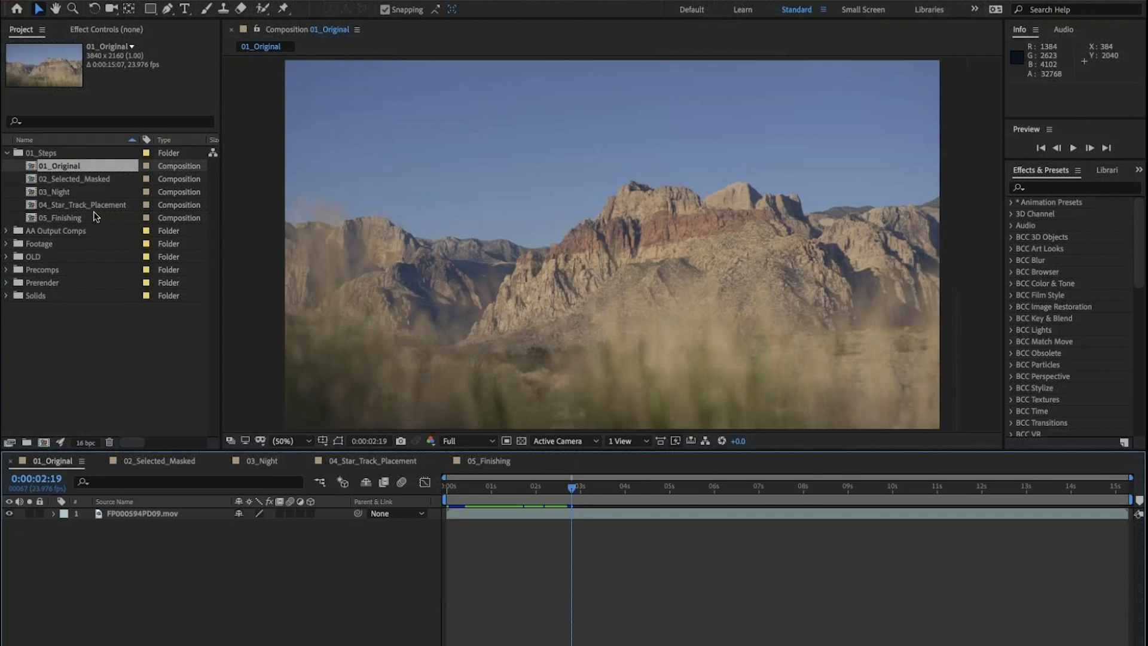
pyautogui.click(30, 166)
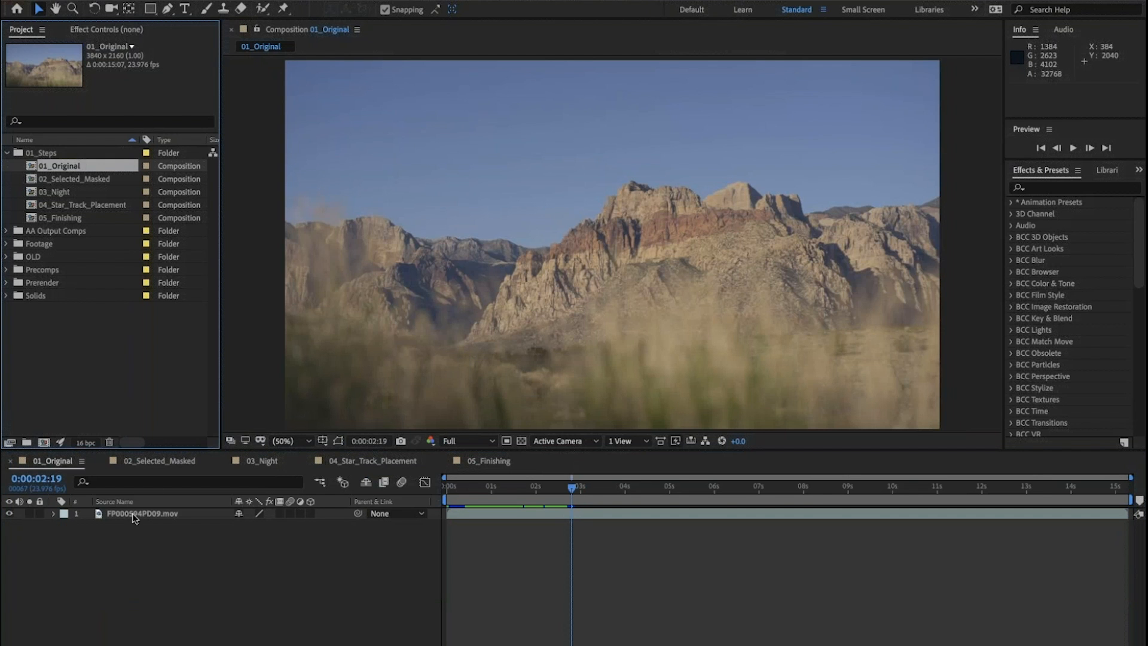
pyautogui.click(134, 516)
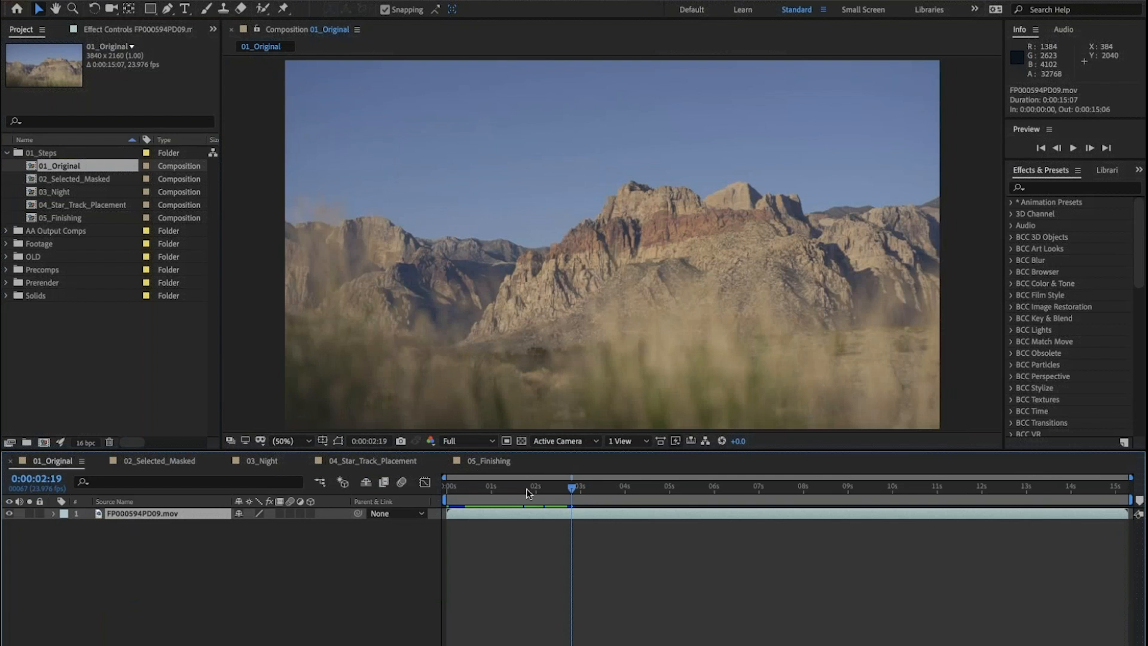
pyautogui.click(564, 495)
pyautogui.moveTo(564, 495); pyautogui.dragTo(1128, 502)
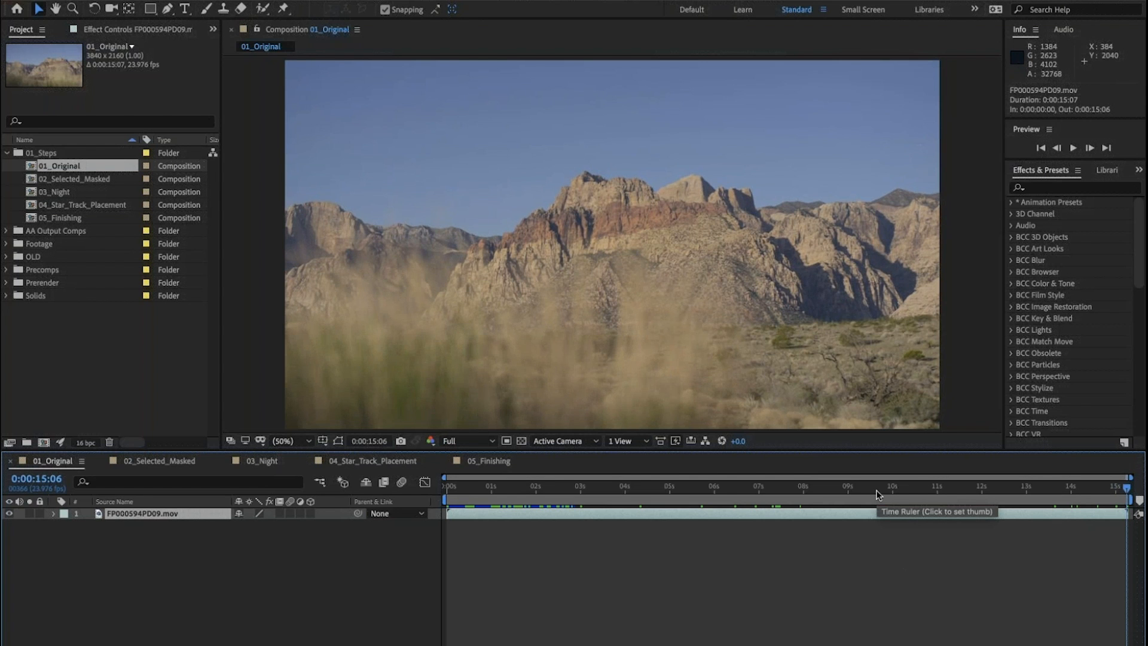
# Step: Start the 01_Original composition's work area at 0:00:10:00
pyautogui.moveTo(877, 490); pyautogui.dragTo(893, 489)
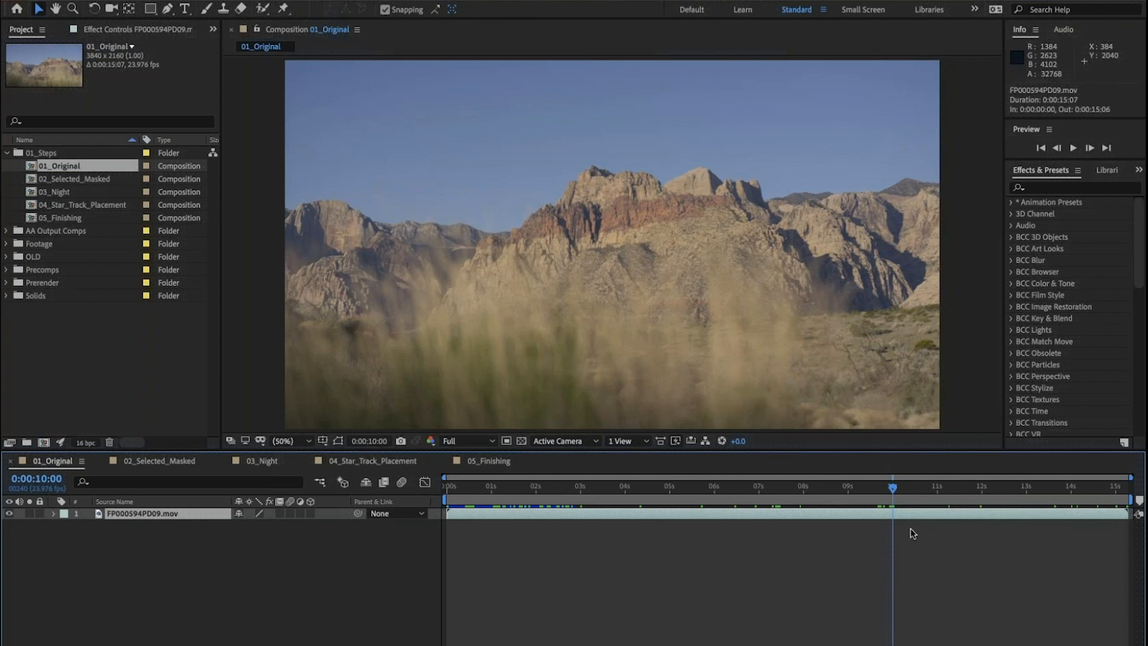
pyautogui.press('b')
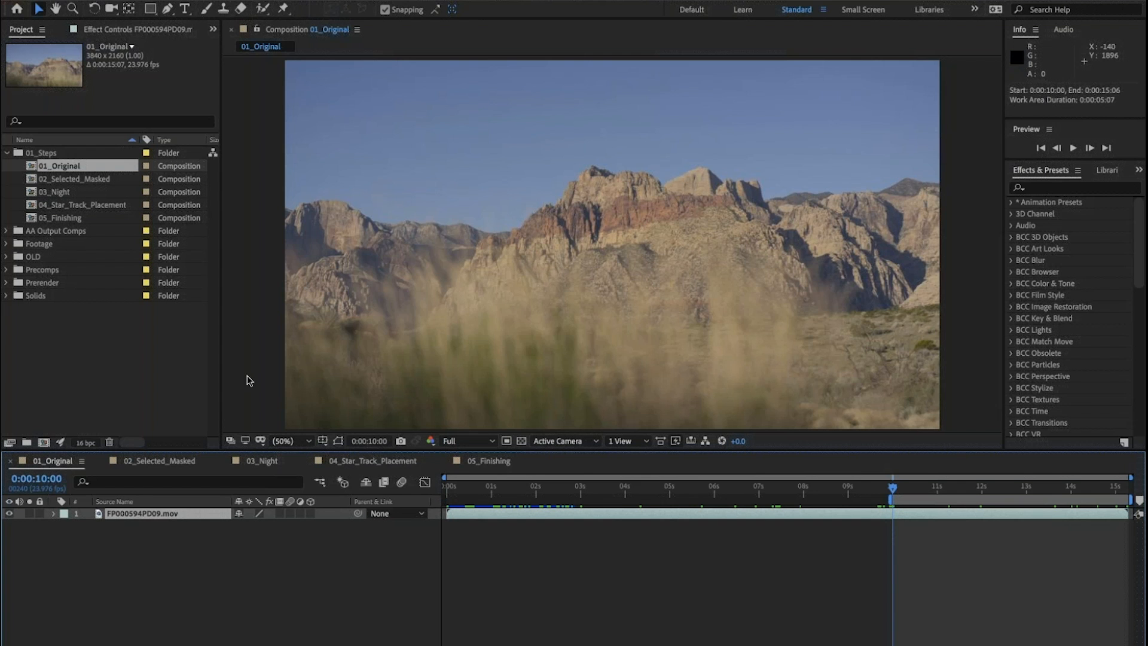
# Step: Move 4 seconds ahead to 0:00:14:00 and end the 01_Original work area there
pyautogui.click(50, 482)
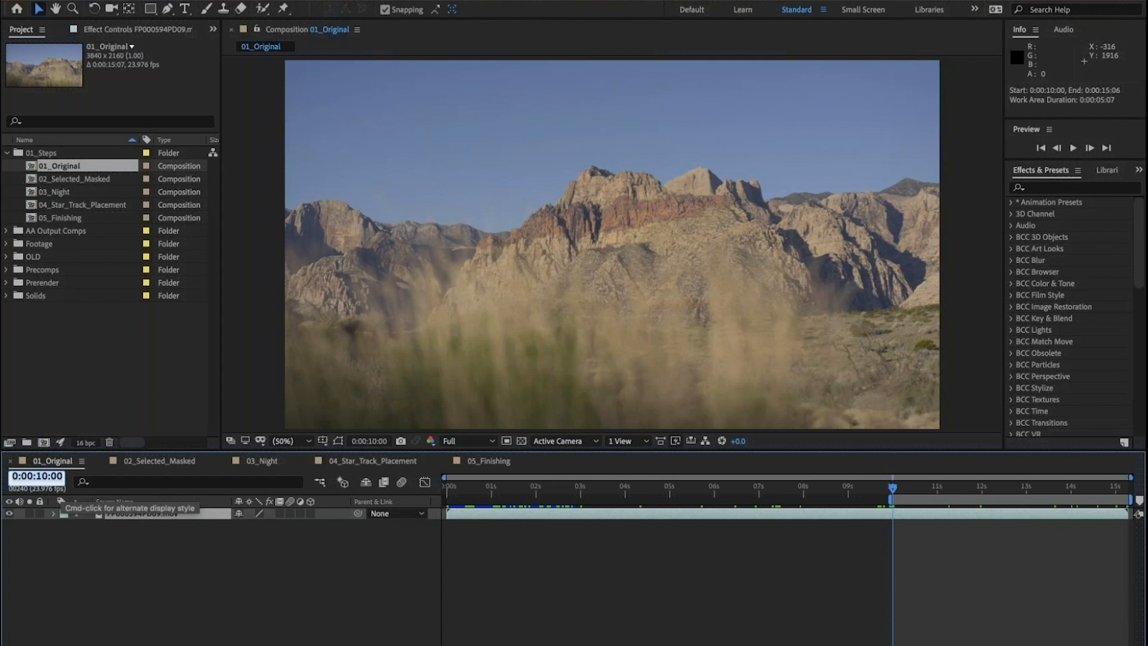
pyautogui.write('10')
pyautogui.press('Return')
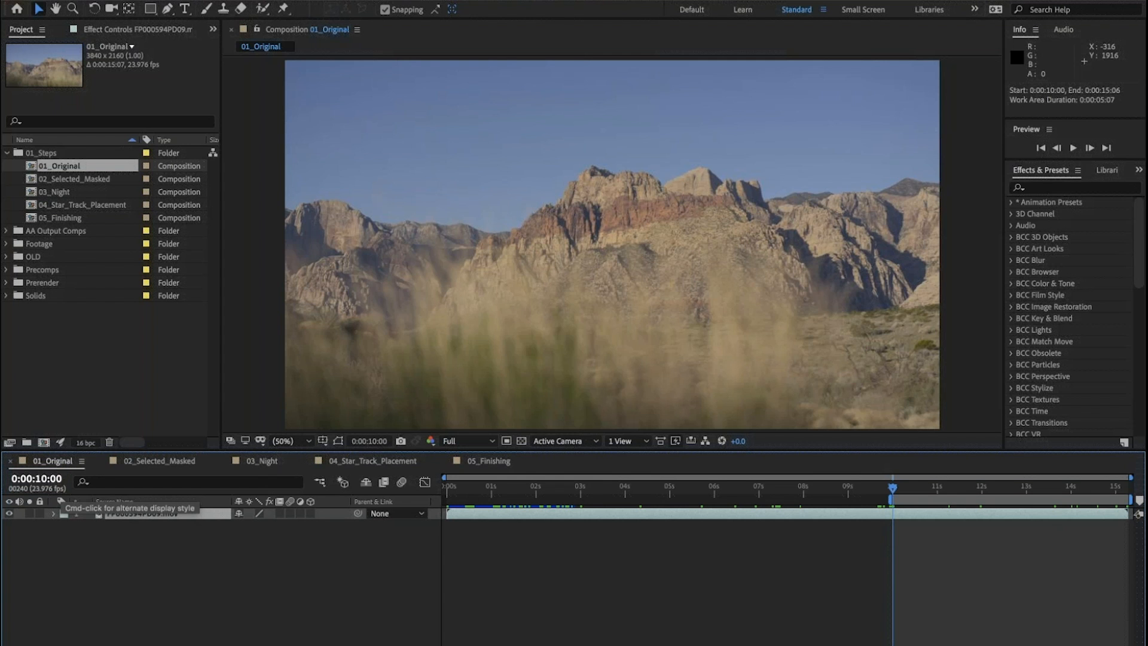
pyautogui.click(37, 479)
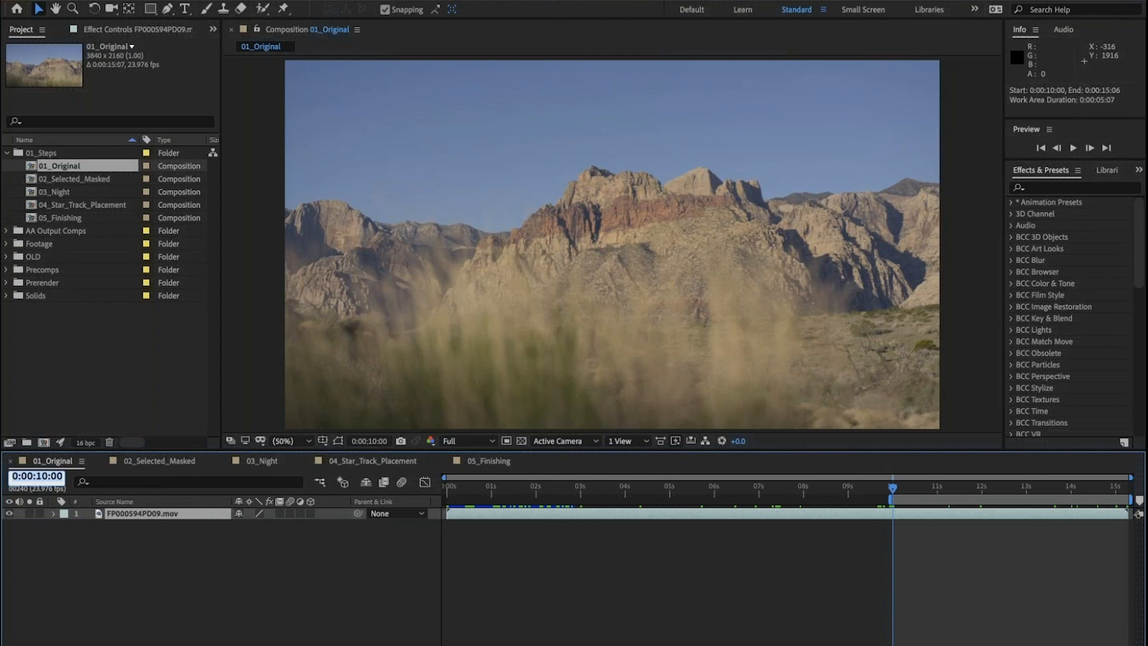
pyautogui.write('+400')
pyautogui.press('Return')
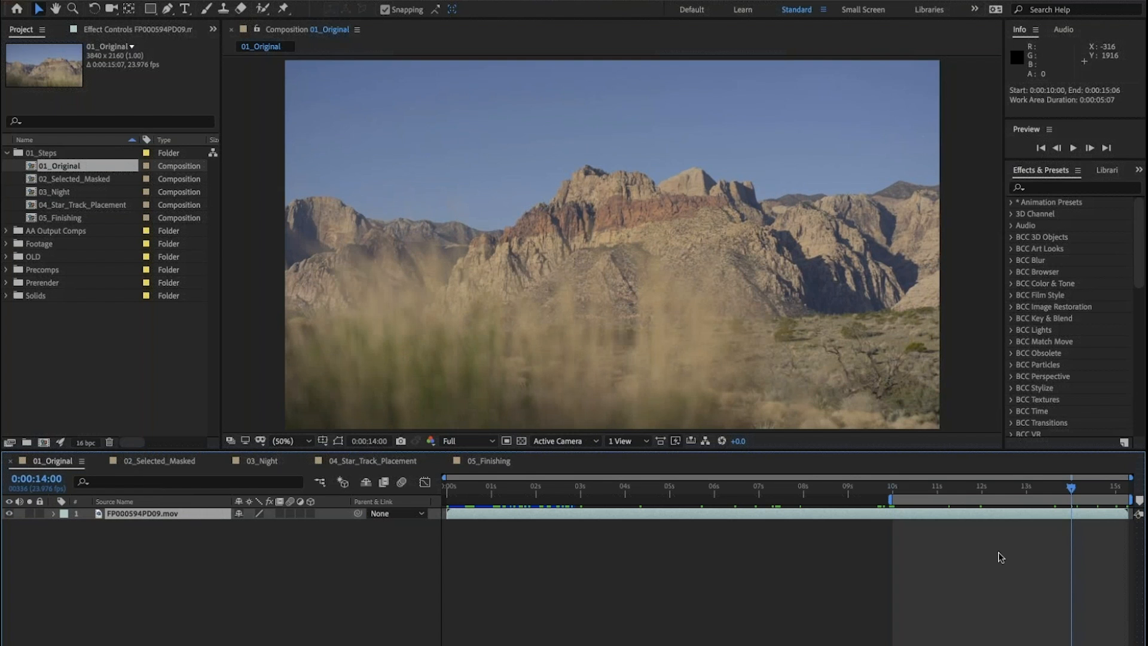
pyautogui.press('n')
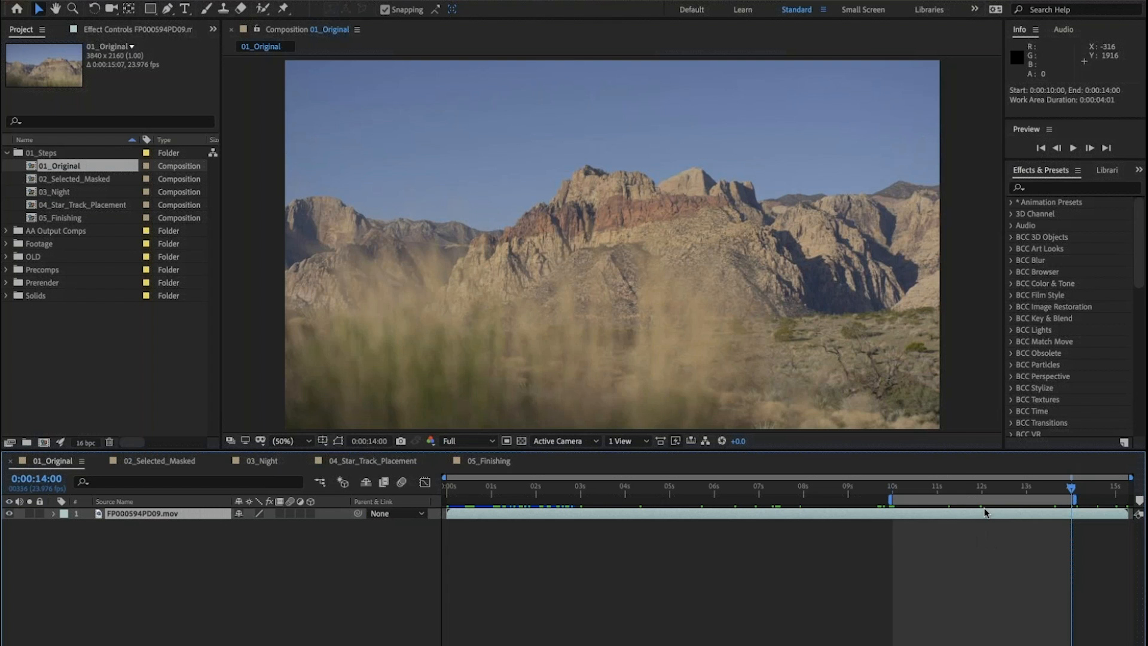
# Step: Trim the 01_Original composition to its work area and scrub back to the first frame at 0:00:10:00
pyautogui.rightClick(972, 498)
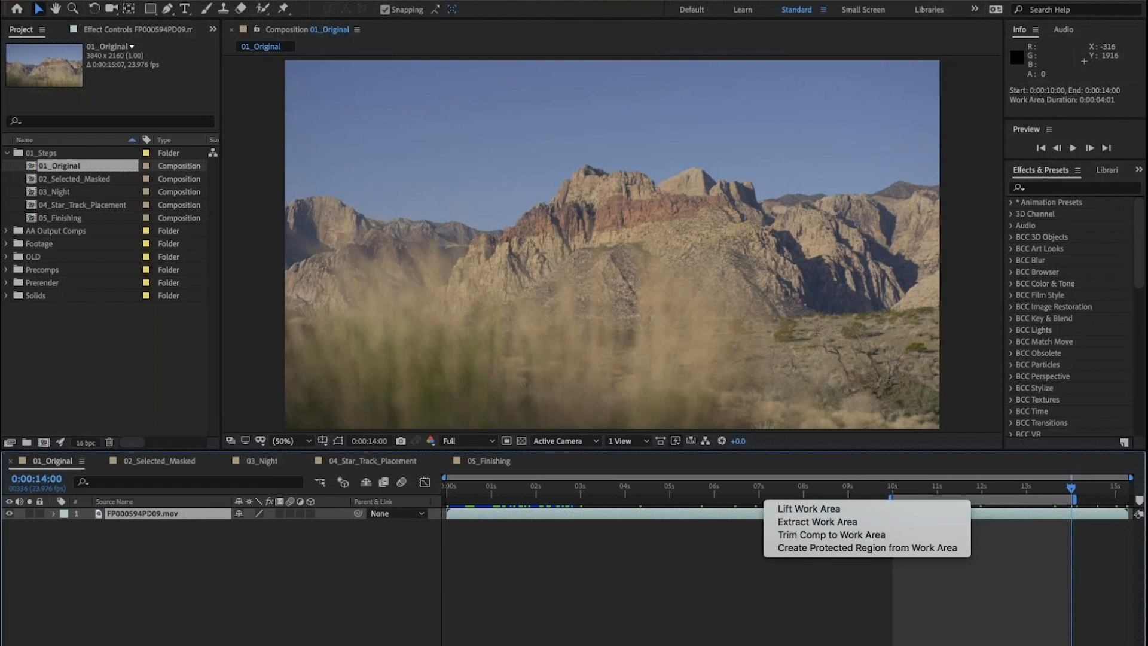
pyautogui.click(942, 534)
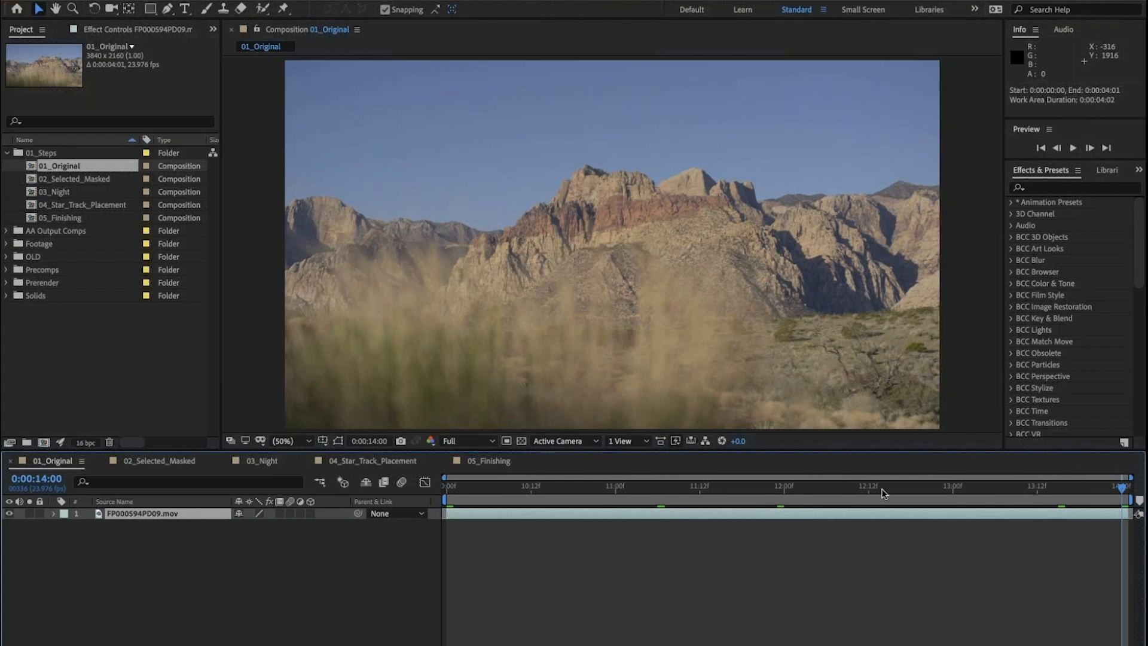
pyautogui.moveTo(879, 486); pyautogui.dragTo(283, 546)
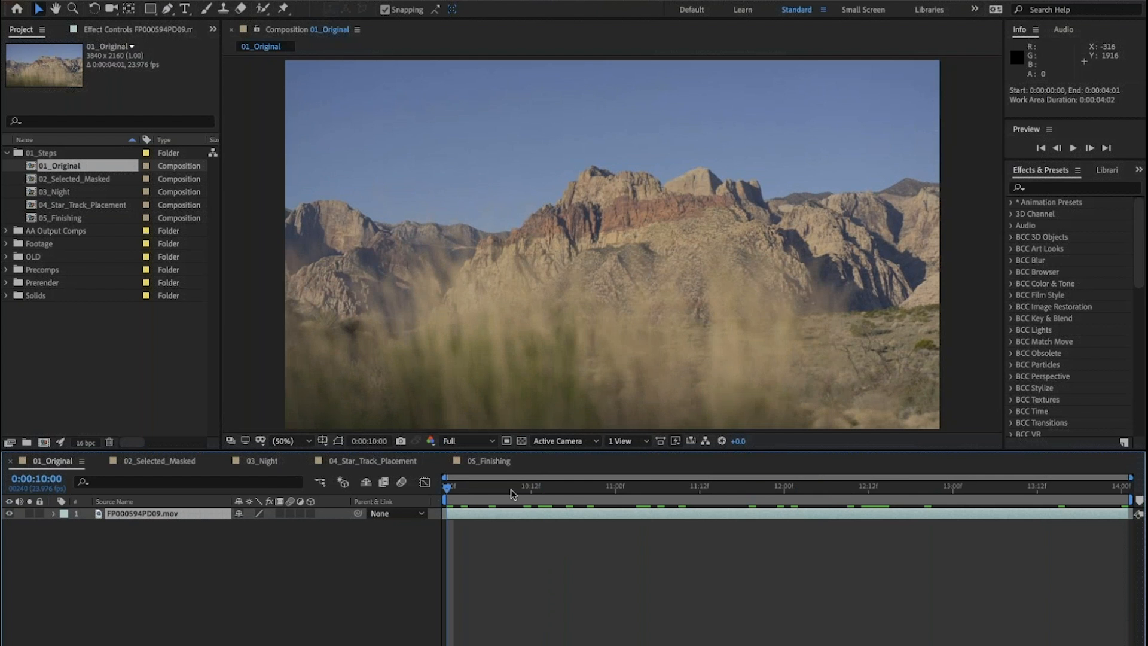
pyautogui.moveTo(511, 489); pyautogui.dragTo(448, 491)
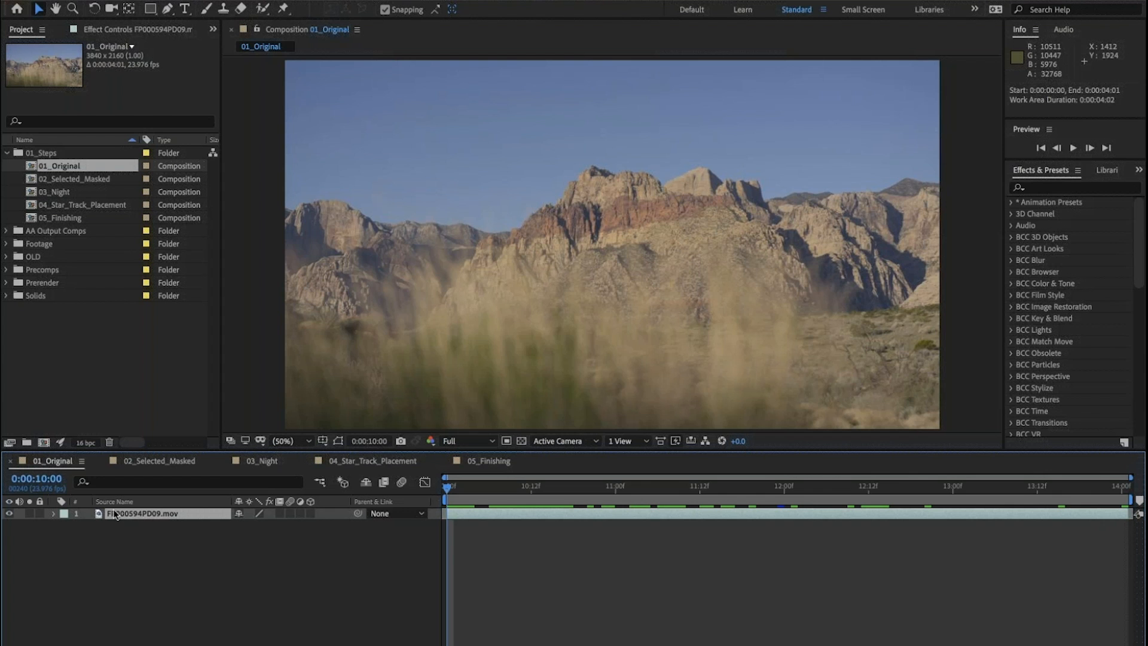
# Step: Apply the Boris FX Mocha Pro effect to the FP000594PD09.mov layer and launch the Mocha interface
pyautogui.click(99, 514)
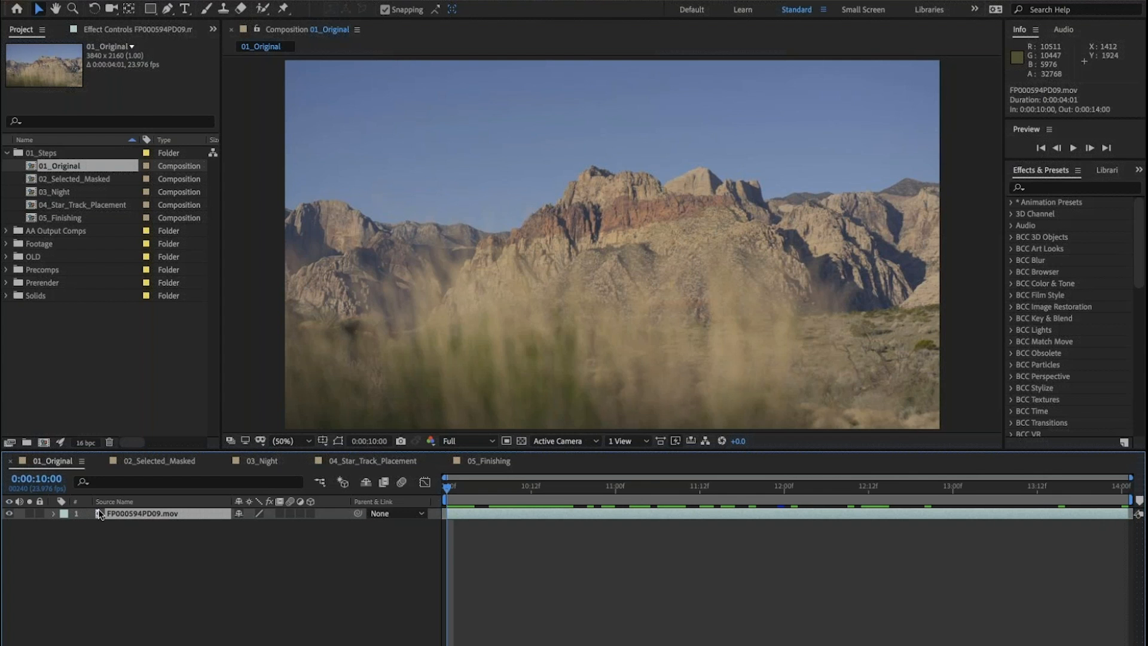
pyautogui.click(281, 0)
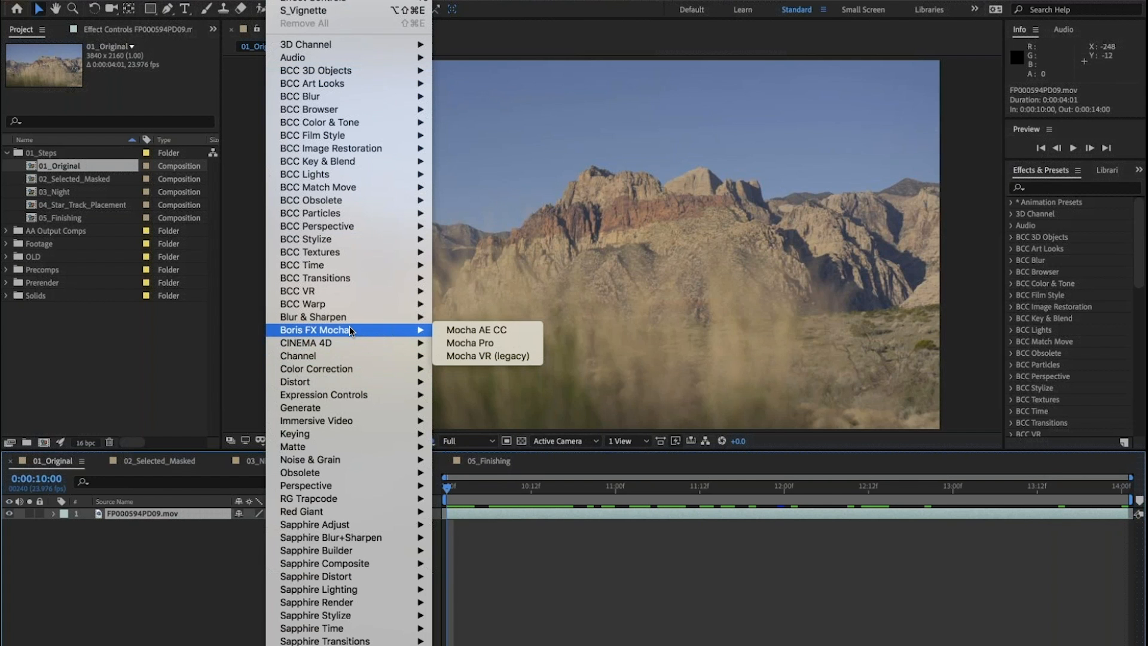
pyautogui.click(470, 344)
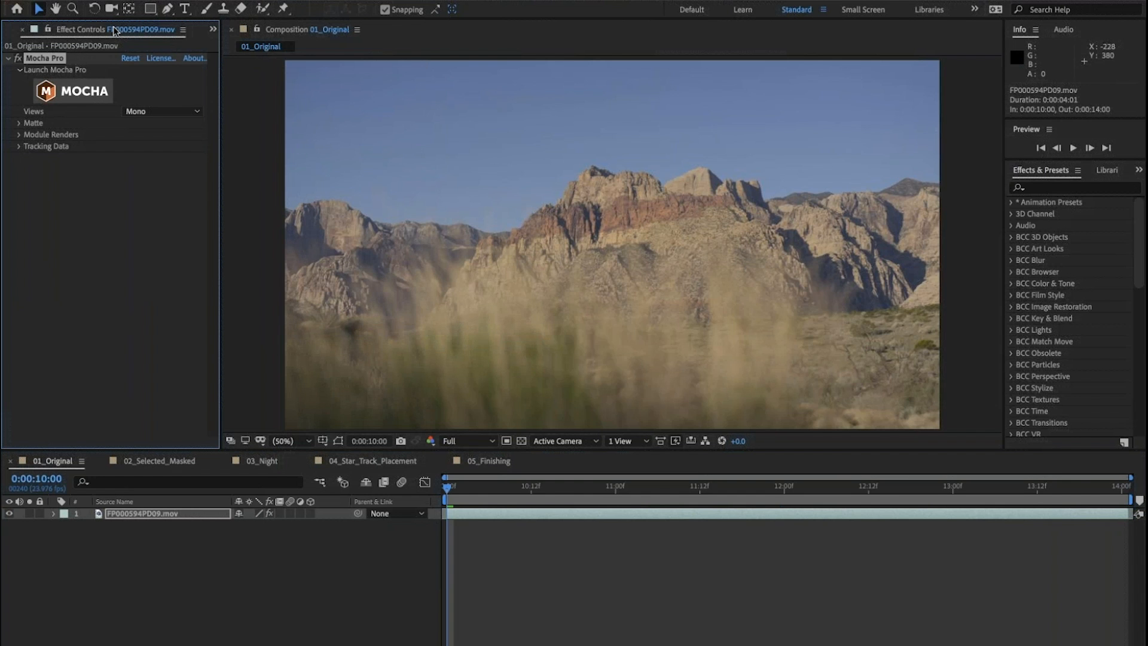
pyautogui.click(83, 93)
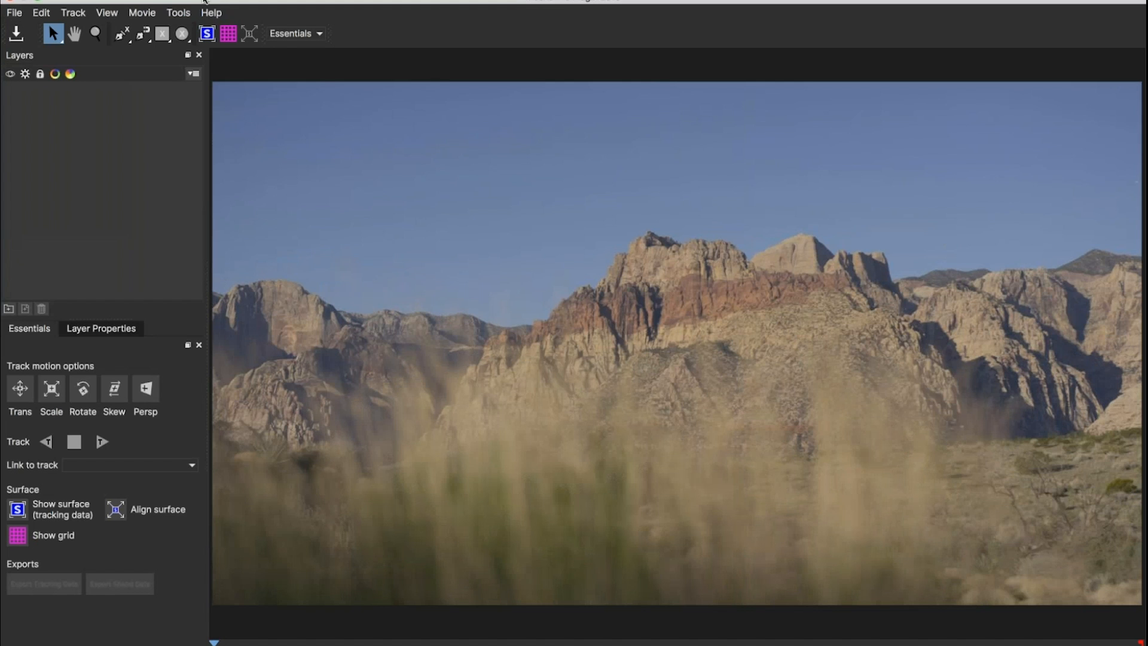
# Step: Preview Mocha's Classic workspace and return to the Essentials workspace
pyautogui.click(284, 35)
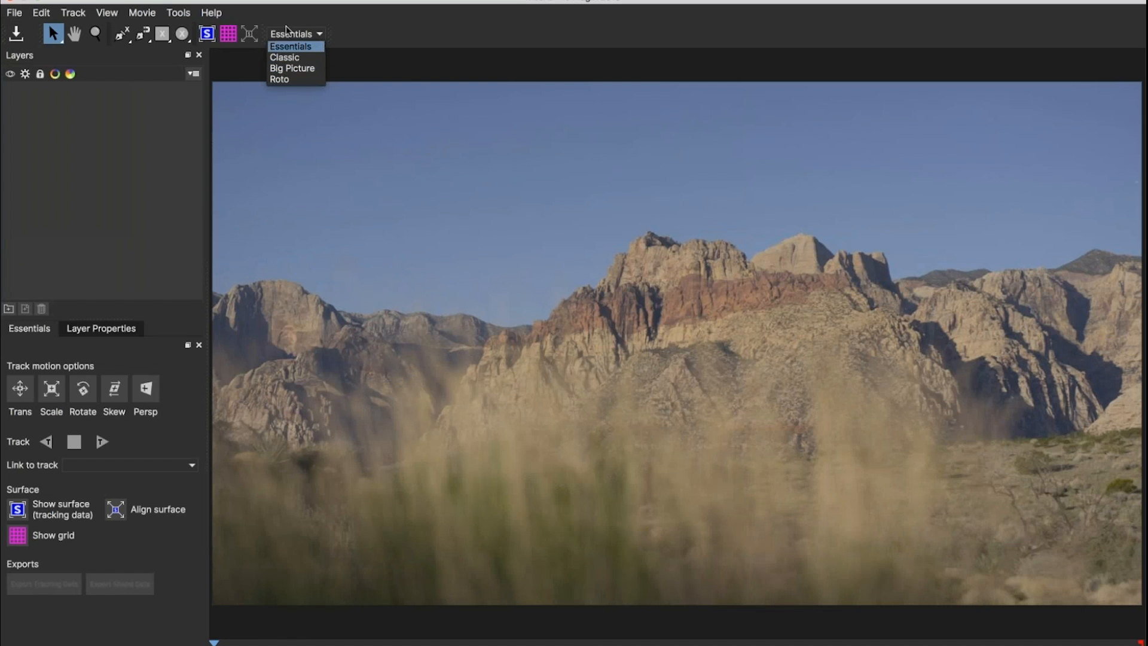
pyautogui.click(287, 58)
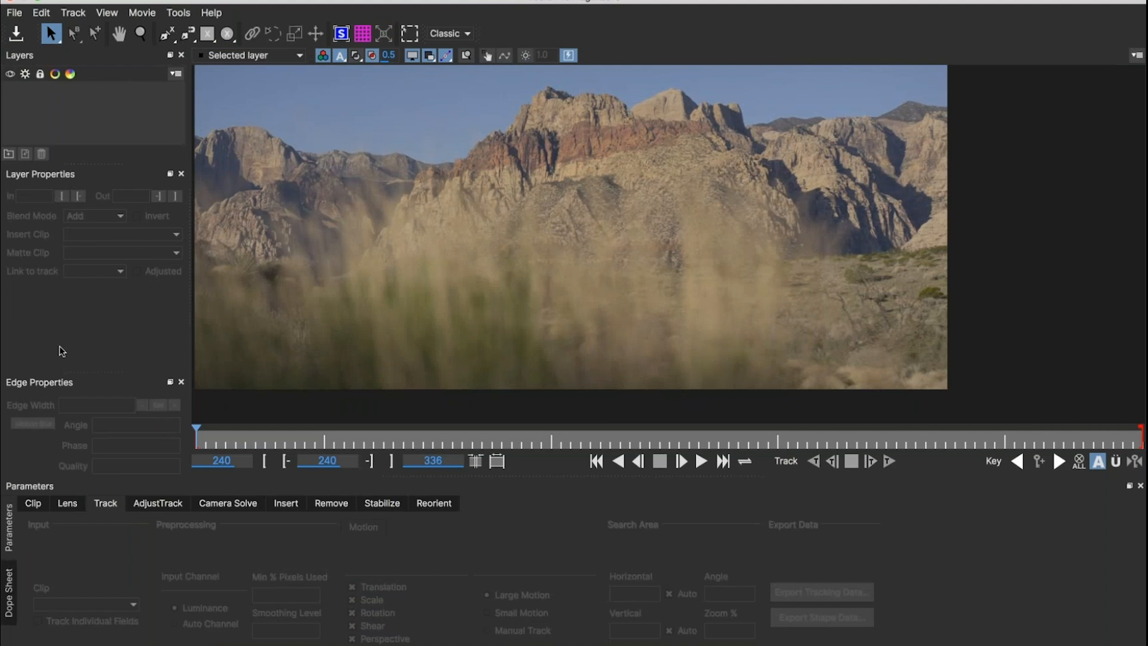
pyautogui.click(454, 34)
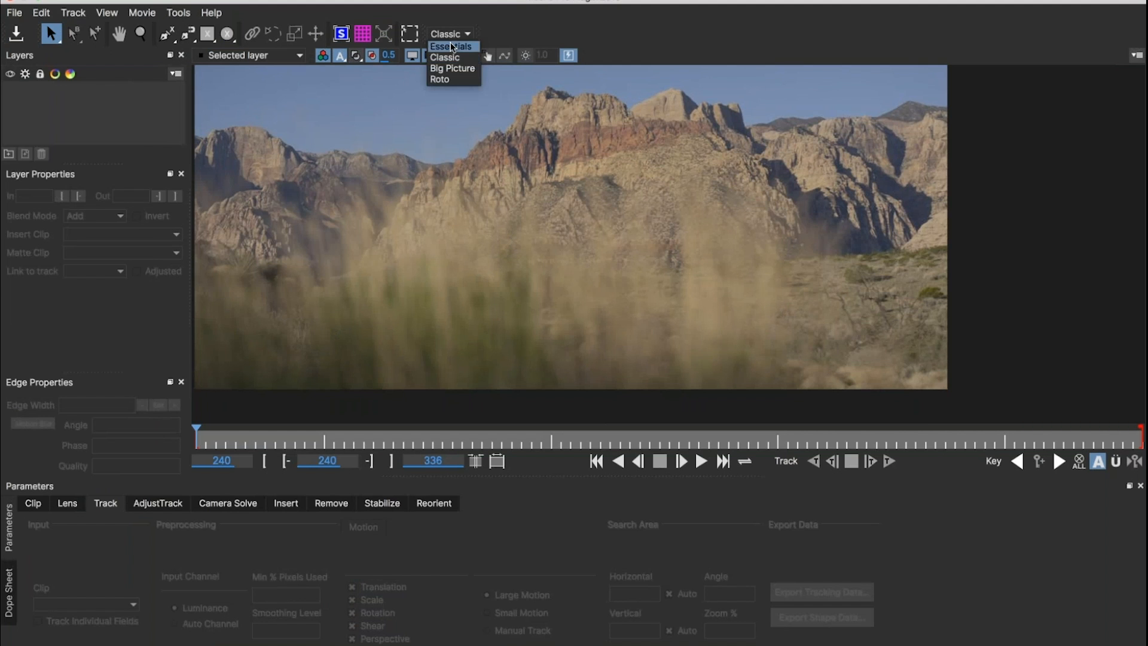
pyautogui.click(451, 47)
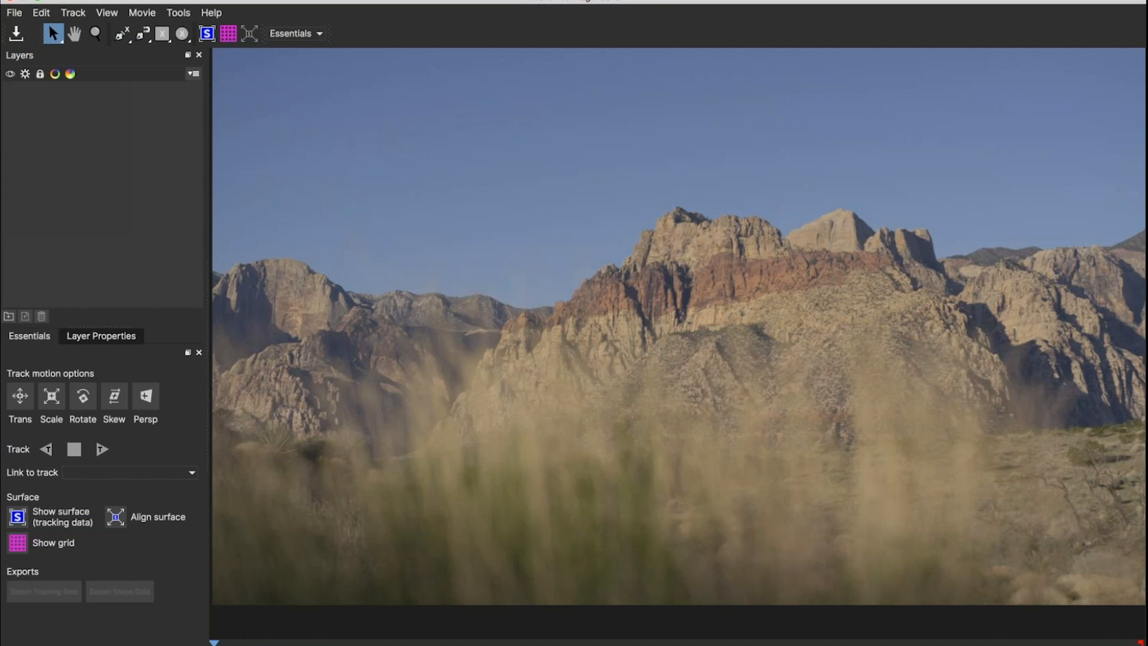
# Step: Draw a wide, flat rectangular spline over the red rock band of the central mountain on the first frame
pyautogui.moveTo(214, 643); pyautogui.dragTo(185, 644)
pyautogui.click(162, 35)
pyautogui.click(162, 35)
pyautogui.click(162, 35)
pyautogui.moveTo(614, 273)
pyautogui.mouseDown()
pyautogui.moveTo(795, 320)
pyautogui.moveTo(932, 314)
pyautogui.mouseUp()
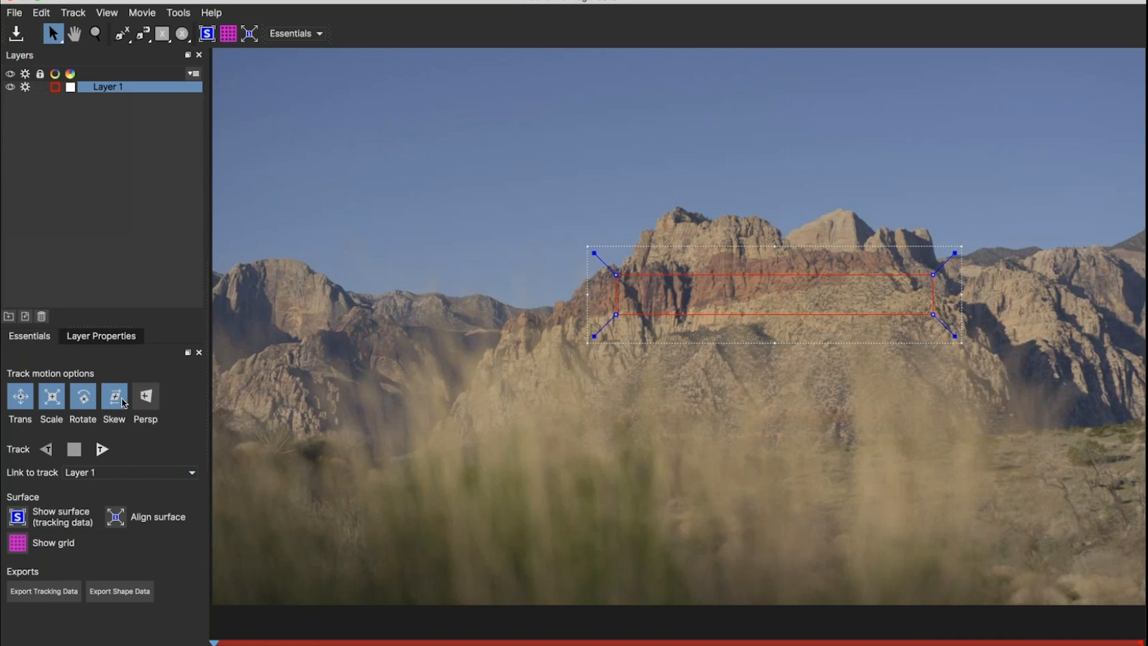
# Step: Track the rock band forward with Trans, Scale, Rotate and Skew, play the track, and return to the first frame
pyautogui.click(102, 449)
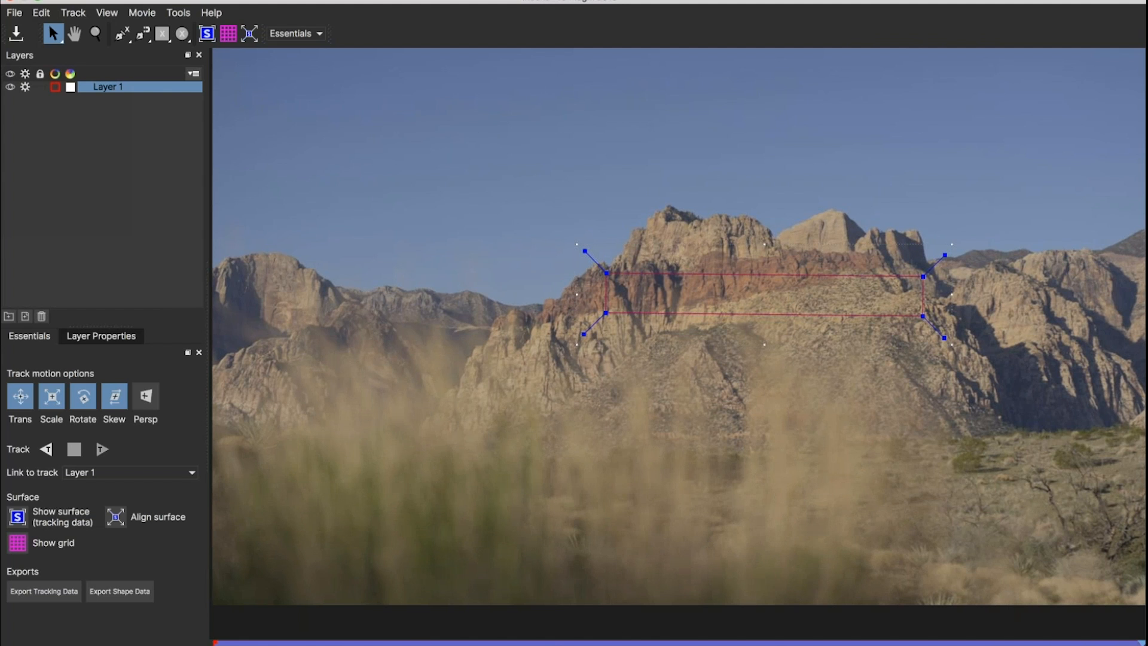
pyautogui.press('space')
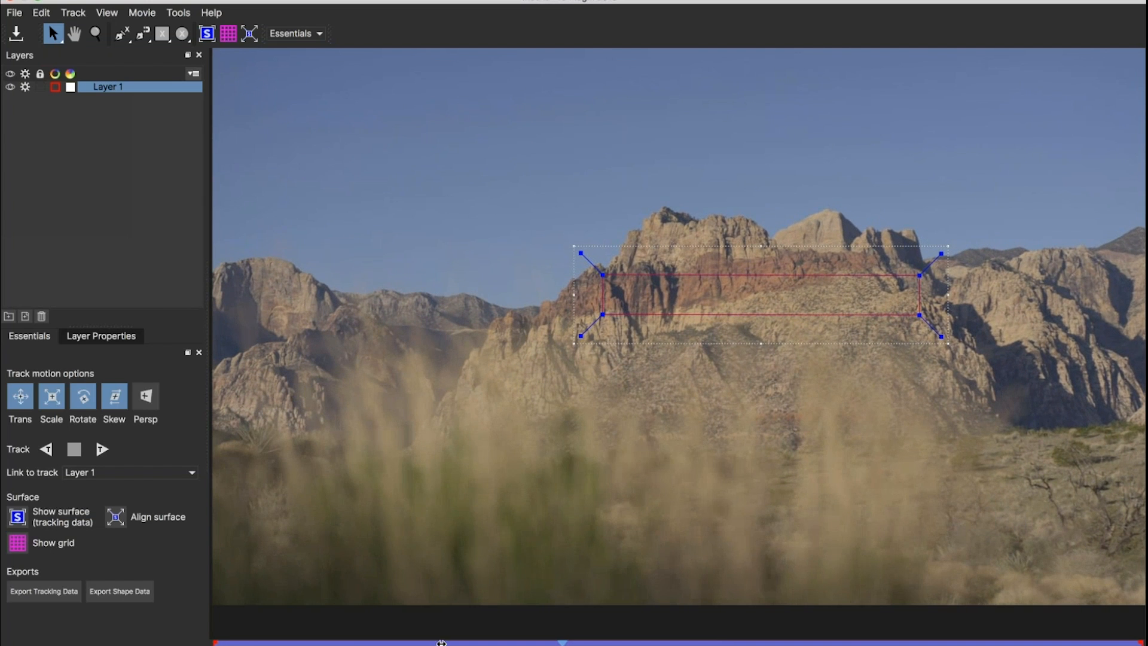
pyautogui.moveTo(441, 643); pyautogui.dragTo(210, 643)
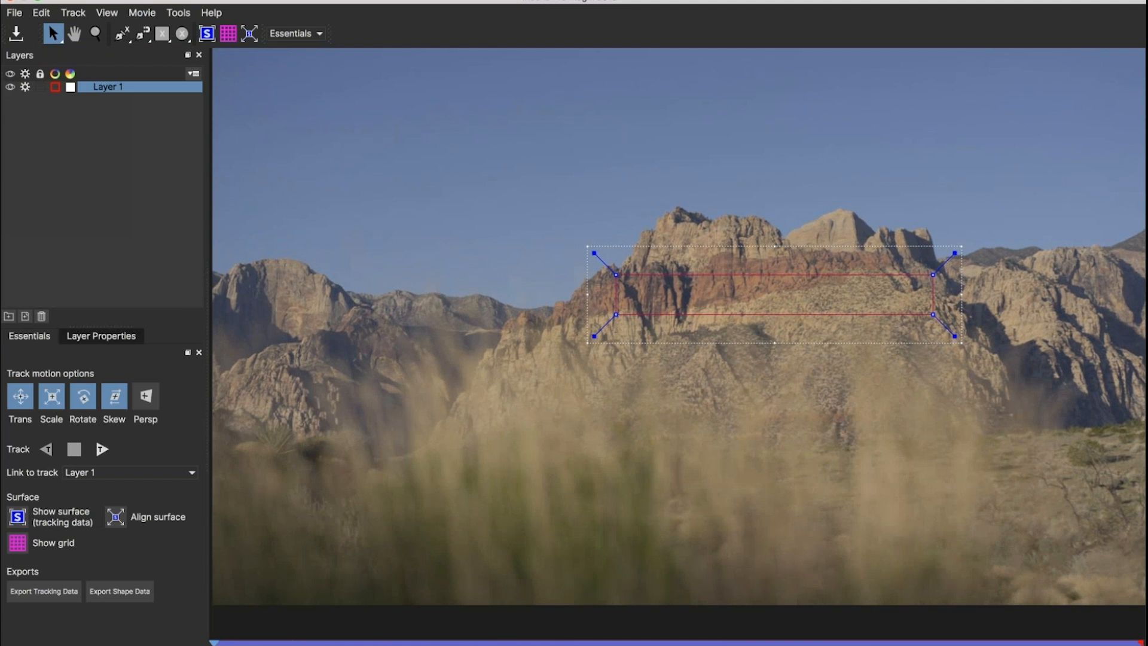
# Step: Rename Layer 1 as Track, lock it, and turn off its tracking process
pyautogui.doubleClick(99, 87)
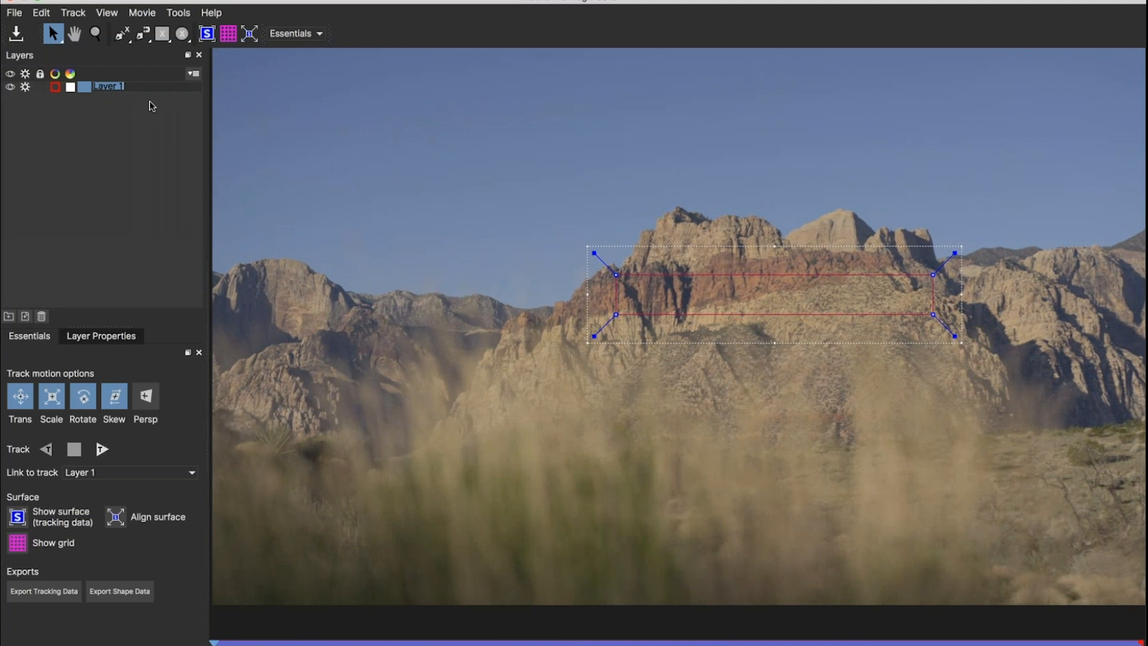
pyautogui.write('Track')
pyautogui.press('Return')
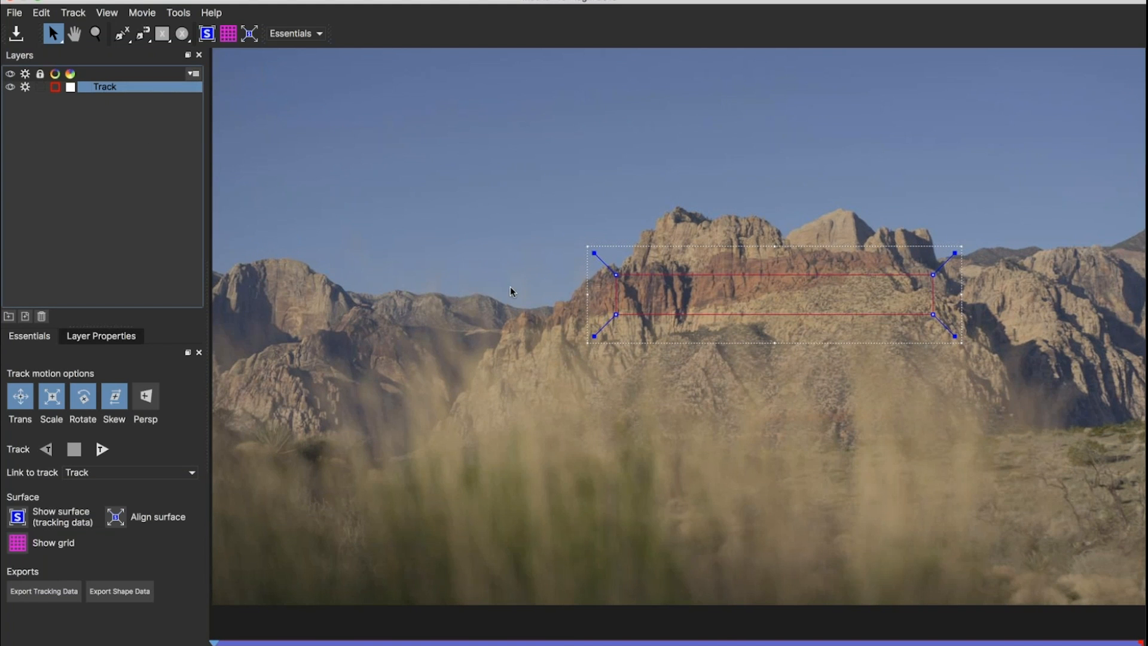
pyautogui.click(40, 87)
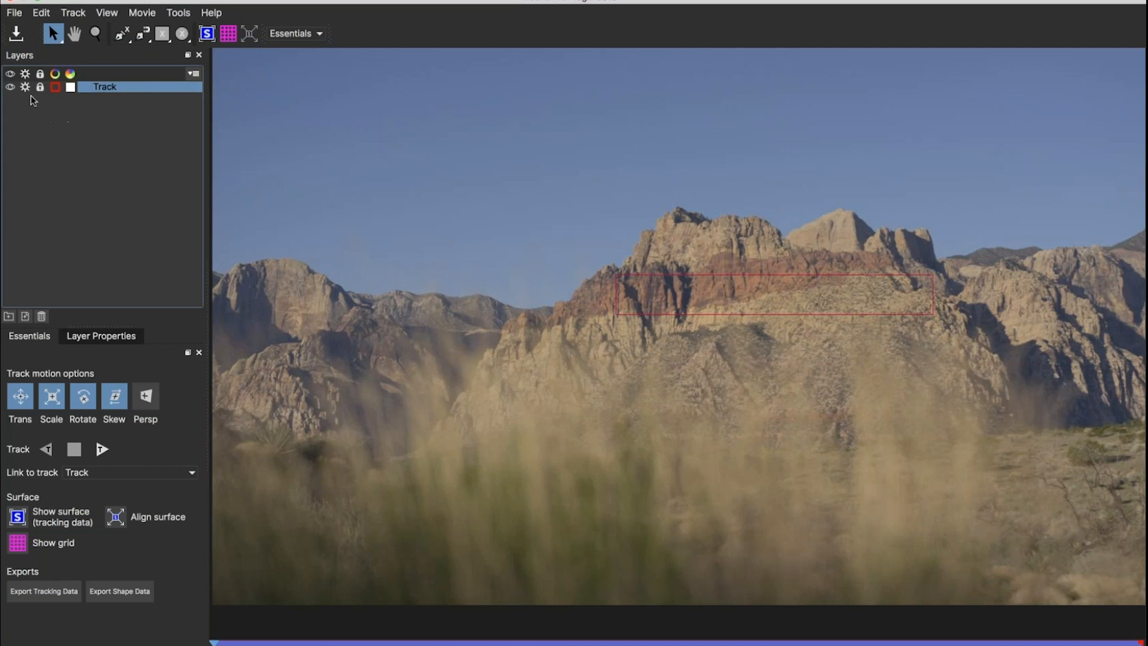
pyautogui.click(25, 88)
# Step: Start a magnetic spline at the left edge of the image and trace the skyline over the leftmost mountain
pyautogui.press('z')
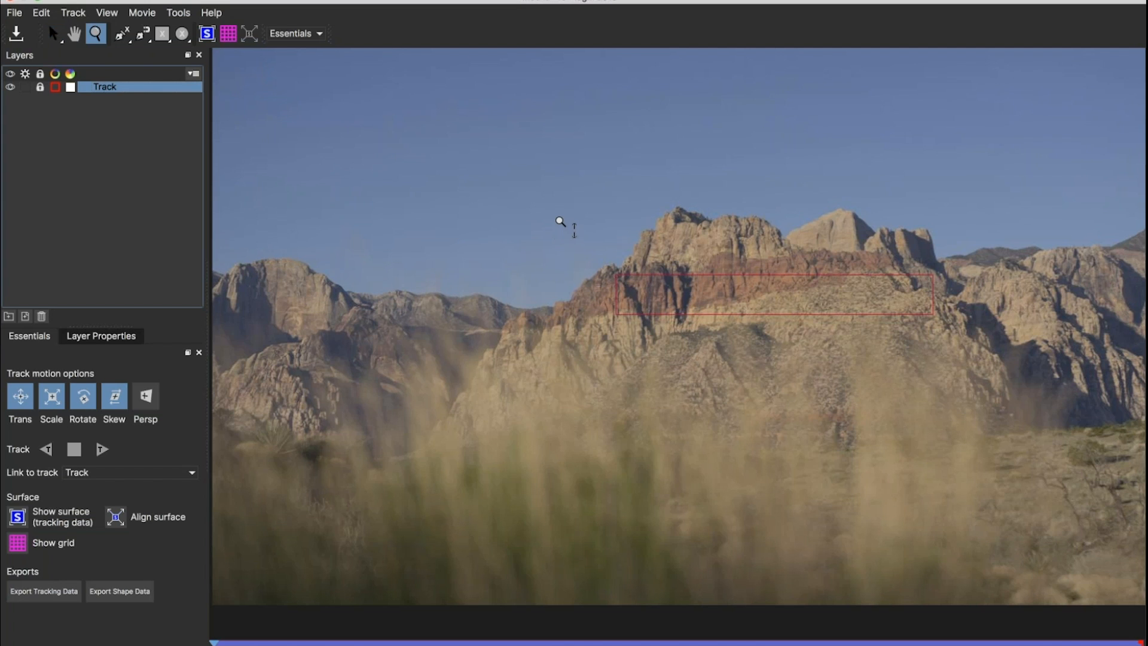
pyautogui.moveTo(561, 223); pyautogui.dragTo(366, 290)
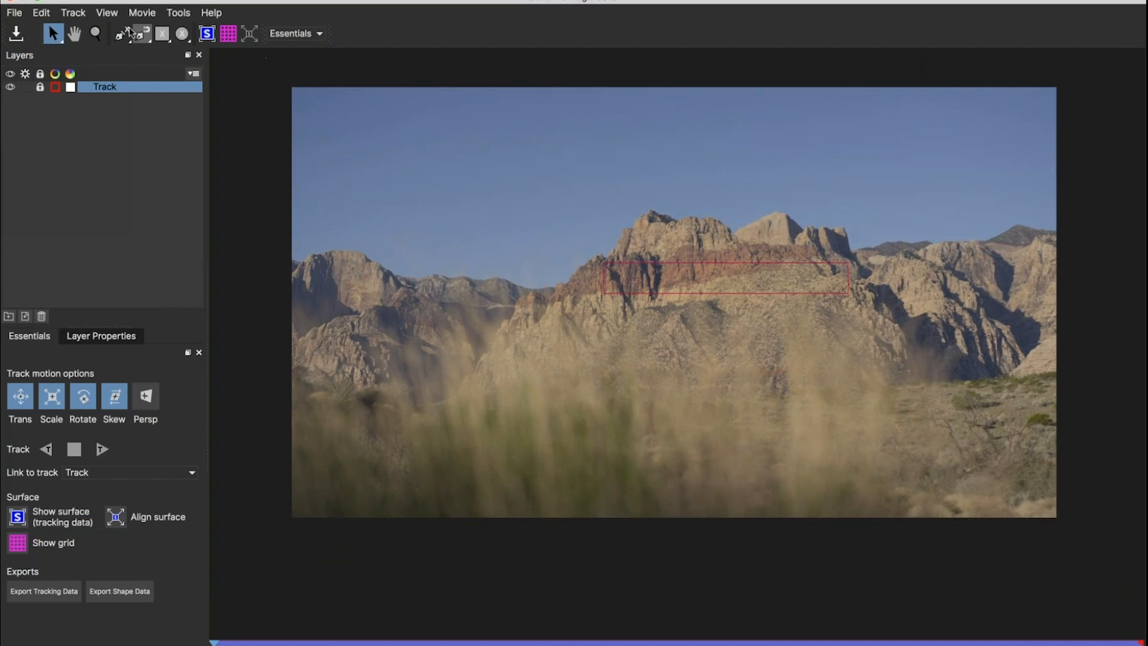
pyautogui.click(143, 34)
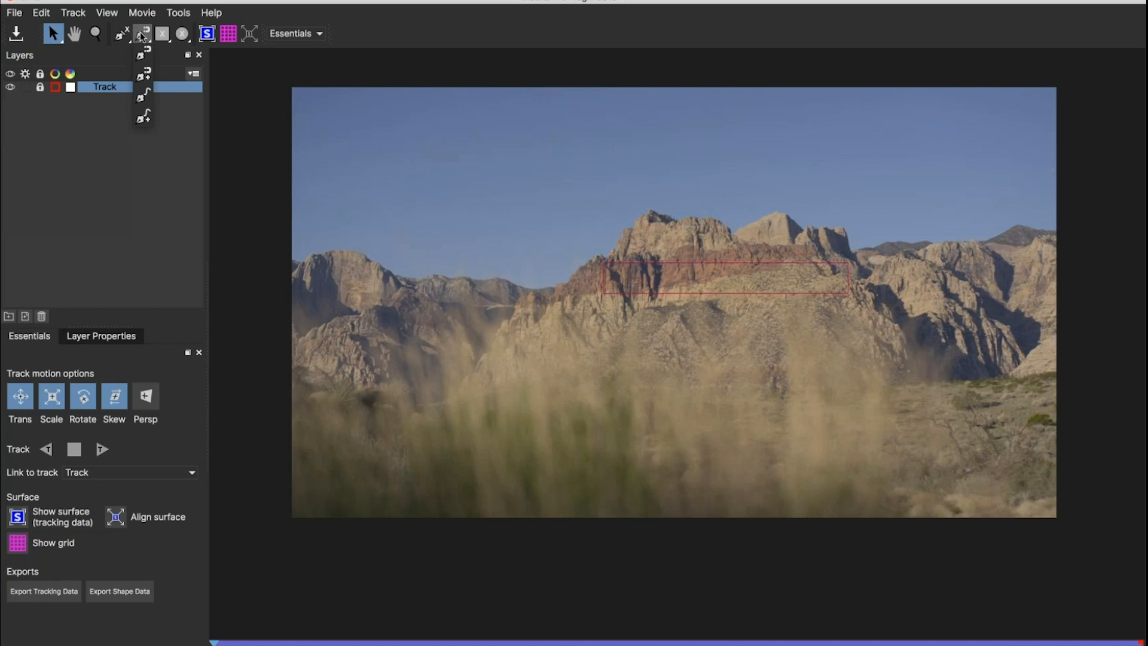
pyautogui.click(142, 54)
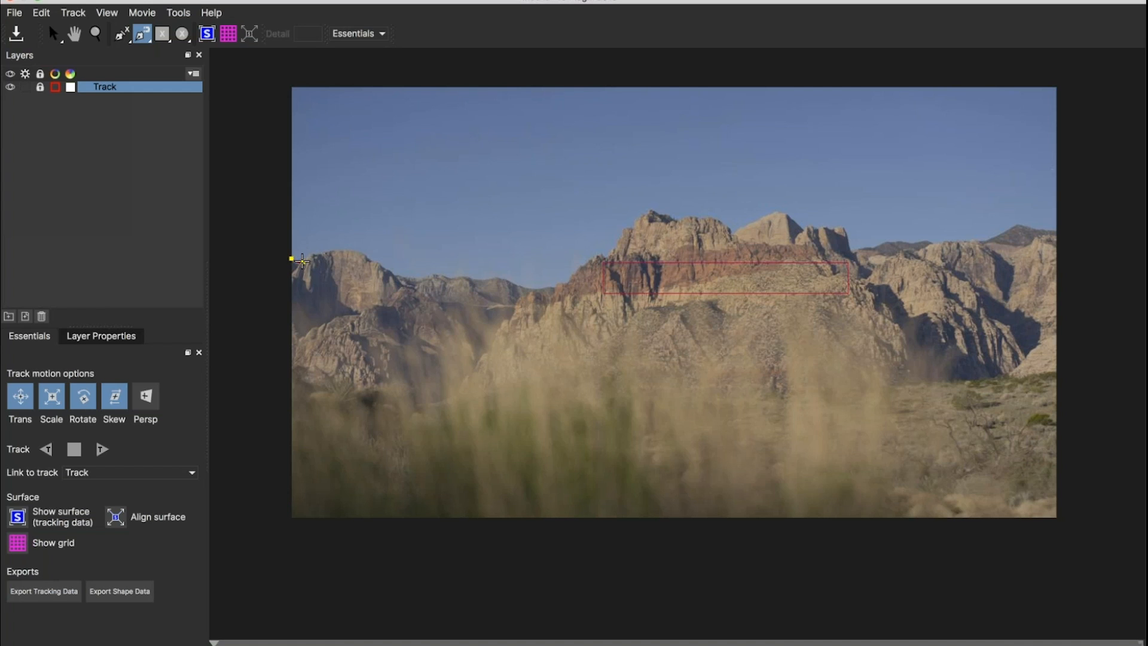
pyautogui.click(303, 262)
pyautogui.press('z')
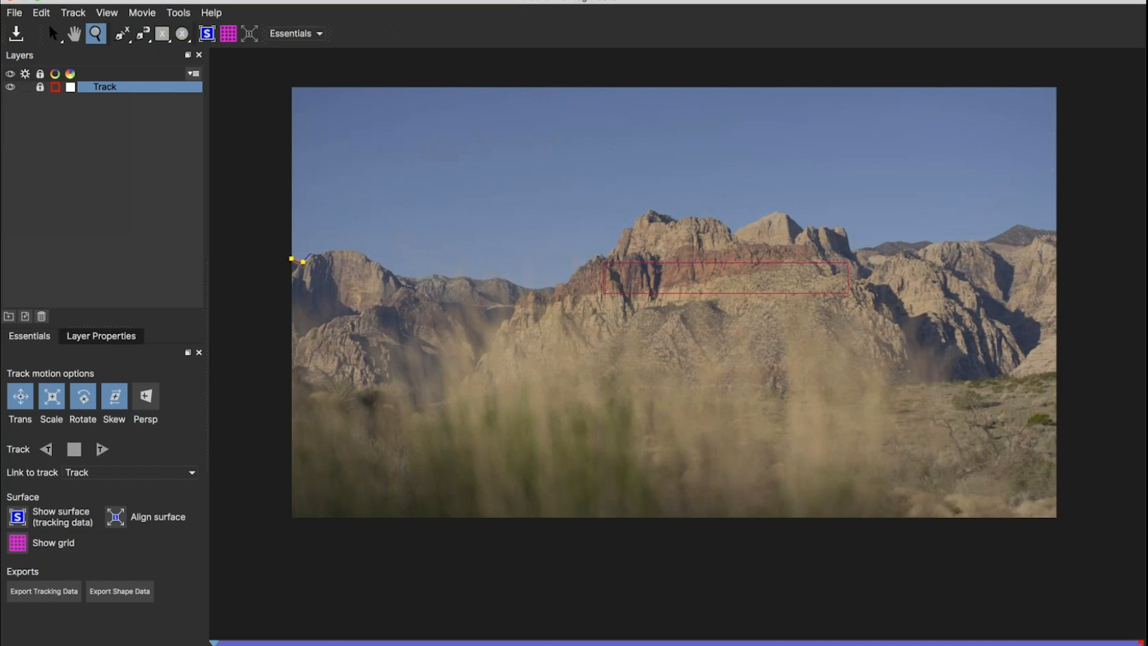
pyautogui.moveTo(316, 251); pyautogui.dragTo(822, 3)
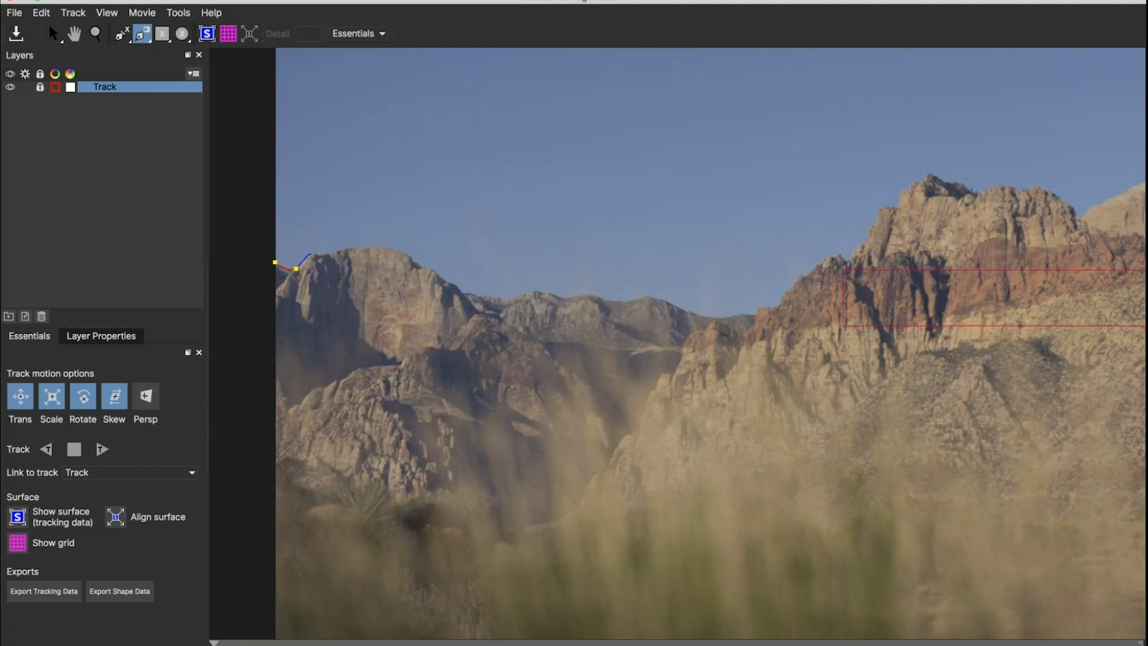
pyautogui.click(312, 254)
pyautogui.moveTo(345, 250); pyautogui.dragTo(413, 259)
pyautogui.click(414, 261)
pyautogui.click(464, 294)
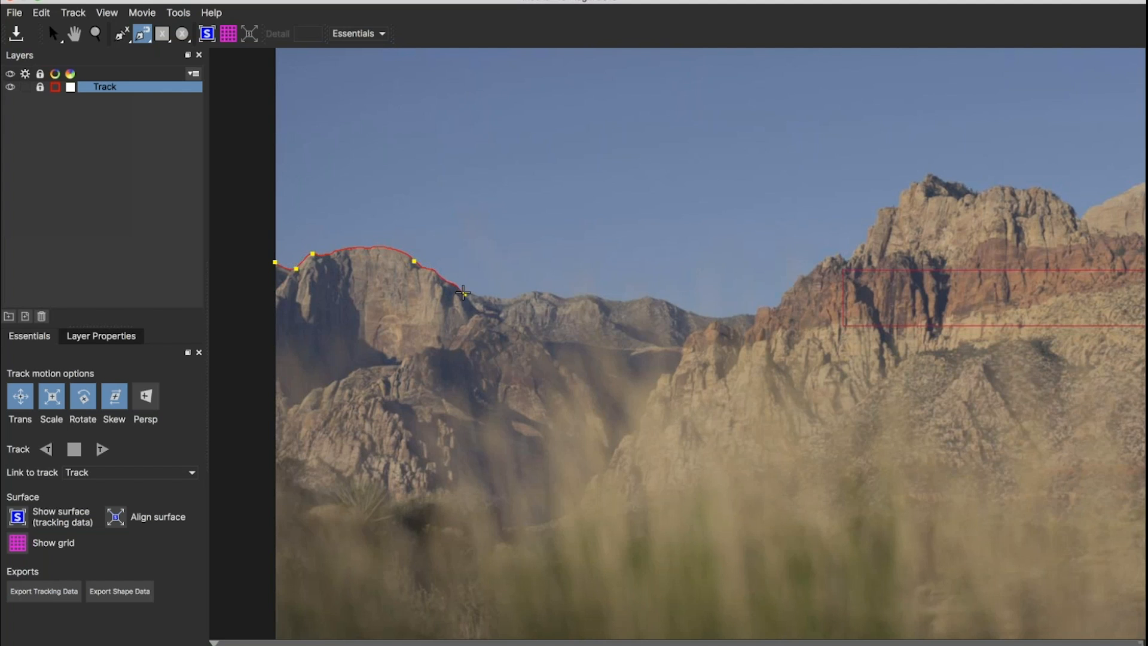
# Step: Continue the magnetic spline along the low distant ridge and onto the lower slope of the central mountain
pyautogui.click(538, 292)
pyautogui.click(648, 296)
pyautogui.click(758, 315)
pyautogui.click(766, 307)
pyautogui.click(807, 277)
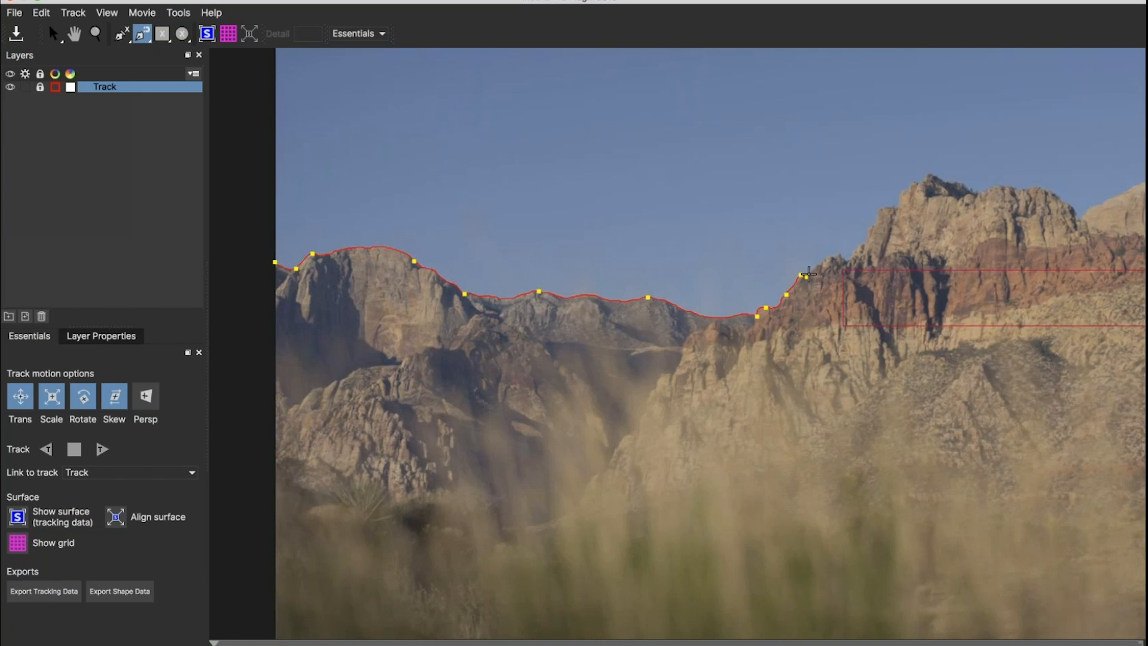
# Step: Trace the magnetic spline up the central mountain, over its highest peak and down to the notch beside the pale peak
pyautogui.click(840, 255)
pyautogui.click(849, 259)
pyautogui.click(865, 243)
pyautogui.click(873, 225)
pyautogui.click(880, 210)
pyautogui.click(898, 207)
pyautogui.click(914, 180)
pyautogui.click(929, 173)
pyautogui.click(956, 182)
pyautogui.click(980, 192)
pyautogui.click(1080, 217)
# Step: Continue the magnetic spline from the notch over the pale peak and along the remaining ridge to the image's right edge
pyautogui.press('x')
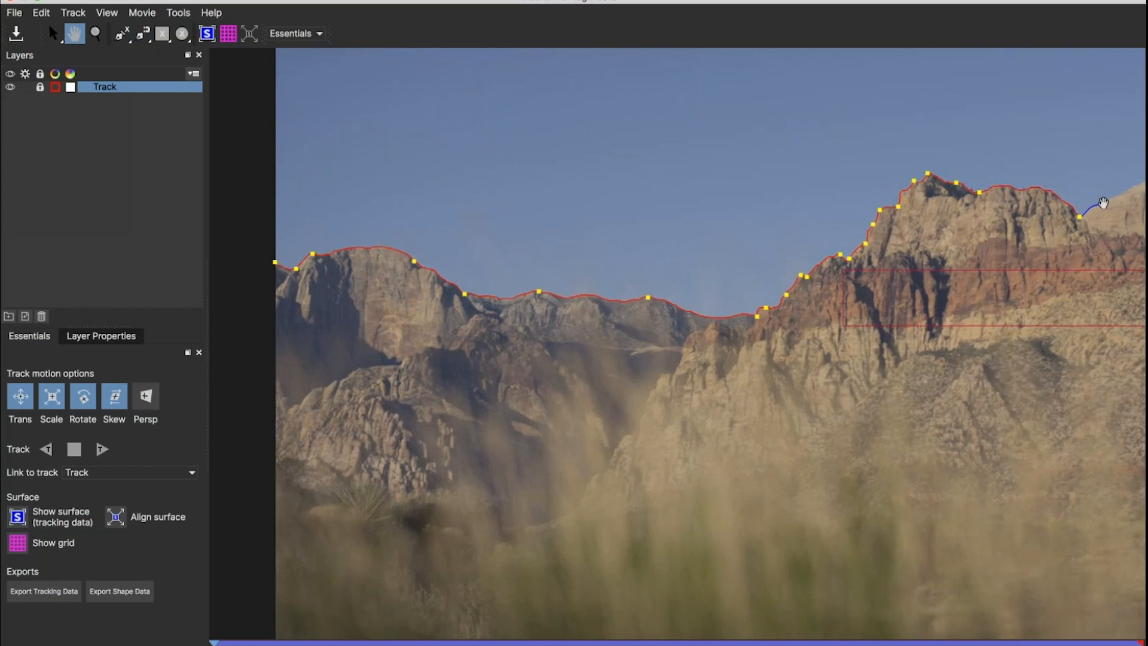
pyautogui.moveTo(1103, 204)
pyautogui.mouseDown()
pyautogui.moveTo(762, 252)
pyautogui.moveTo(523, 269)
pyautogui.moveTo(393, 267)
pyautogui.moveTo(389, 257)
pyautogui.moveTo(447, 234)
pyautogui.moveTo(497, 268)
pyautogui.moveTo(567, 263)
pyautogui.moveTo(585, 309)
pyautogui.moveTo(665, 291)
pyautogui.moveTo(775, 291)
pyautogui.mouseUp()
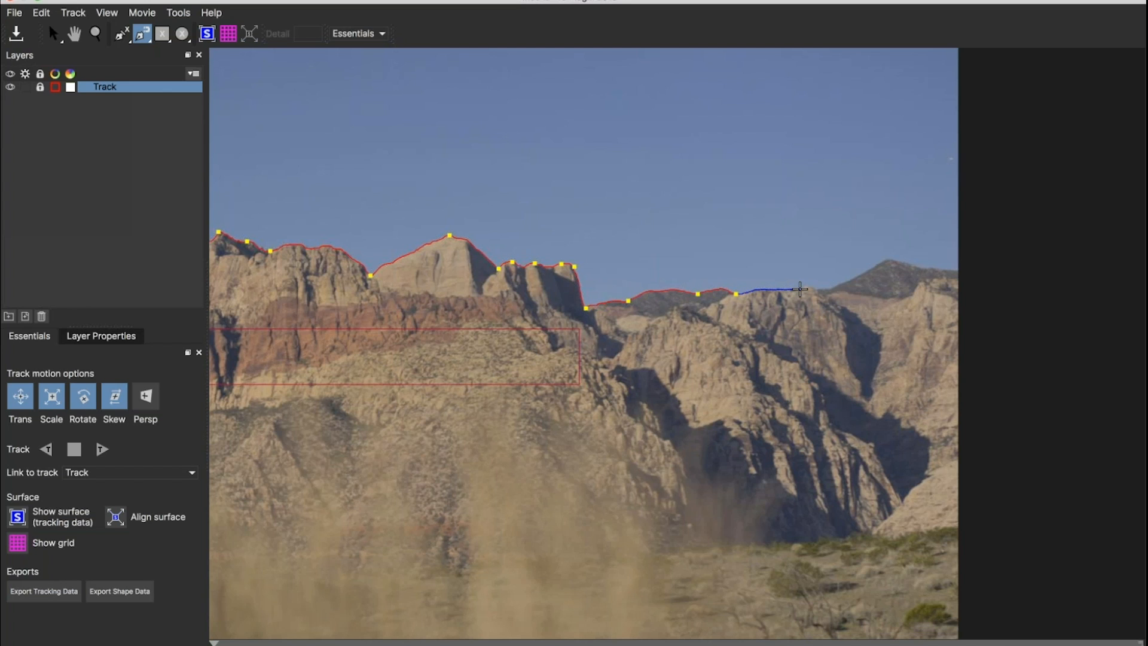
pyautogui.click(801, 290)
pyautogui.moveTo(815, 289)
pyautogui.mouseDown()
pyautogui.moveTo(888, 259)
pyautogui.moveTo(958, 271)
pyautogui.mouseUp()
# Step: Close the magnetic spline by tracing outside the frame down the right edge, along the bottom and up the left edge to its start
pyautogui.moveTo(962, 270)
pyautogui.mouseDown()
pyautogui.moveTo(976, 293)
pyautogui.moveTo(977, 430)
pyautogui.mouseUp()
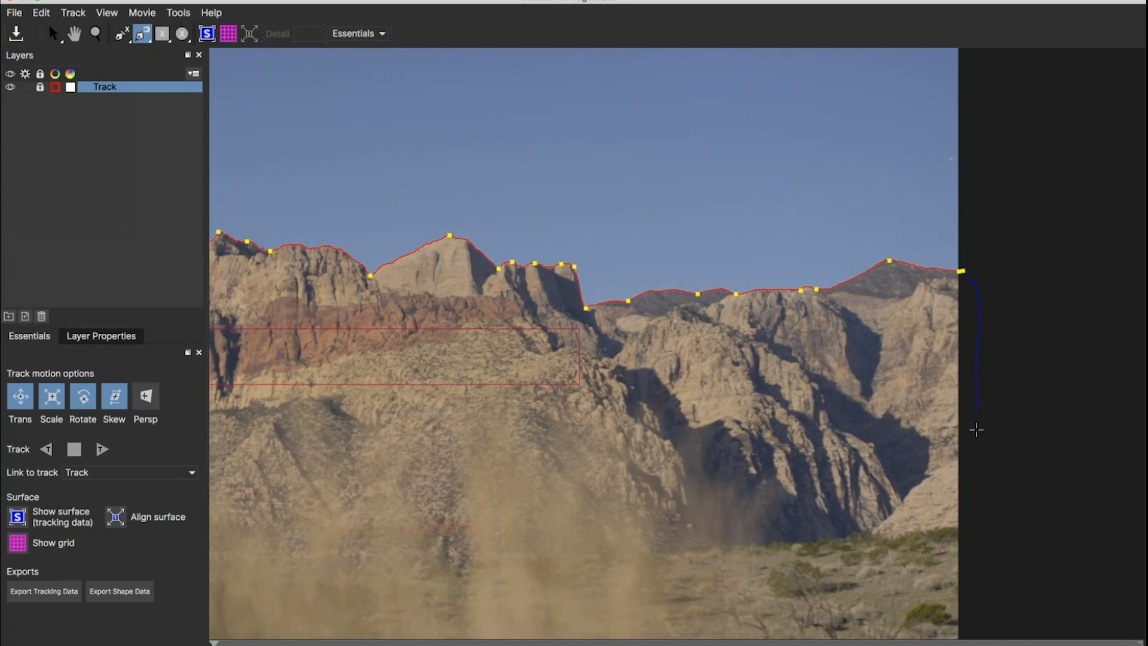
pyautogui.moveTo(978, 487)
pyautogui.mouseDown()
pyautogui.moveTo(973, 551)
pyautogui.moveTo(987, 599)
pyautogui.mouseUp()
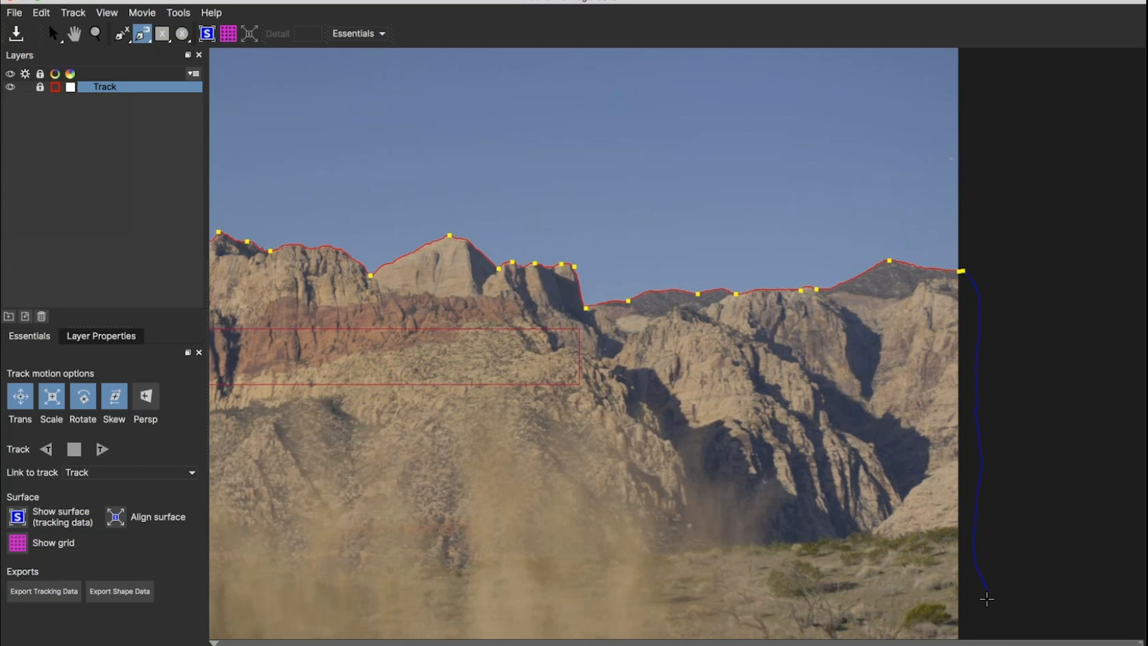
pyautogui.press('x')
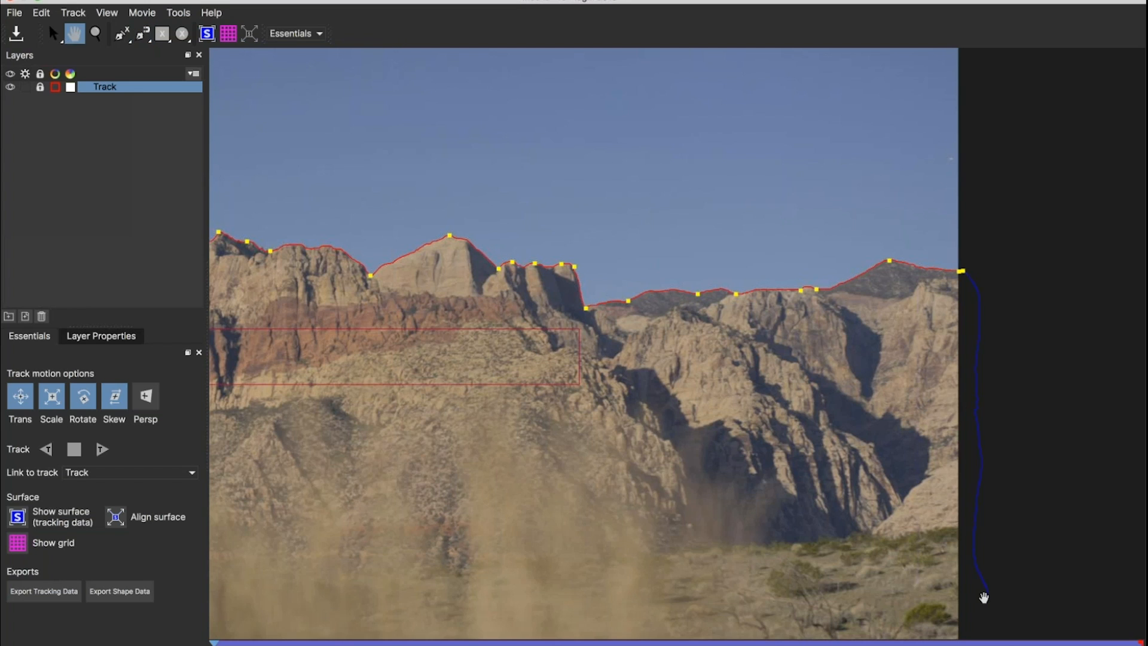
pyautogui.press('x')
pyautogui.moveTo(985, 599)
pyautogui.mouseDown()
pyautogui.moveTo(986, 532)
pyautogui.moveTo(1011, 462)
pyautogui.moveTo(990, 299)
pyautogui.moveTo(985, 330)
pyautogui.mouseUp()
pyautogui.press('x')
pyautogui.moveTo(979, 405)
pyautogui.mouseDown()
pyautogui.moveTo(960, 489)
pyautogui.moveTo(942, 501)
pyautogui.moveTo(719, 510)
pyautogui.mouseUp()
pyautogui.moveTo(600, 503)
pyautogui.mouseDown()
pyautogui.moveTo(395, 502)
pyautogui.moveTo(230, 520)
pyautogui.moveTo(310, 545)
pyautogui.moveTo(523, 575)
pyautogui.moveTo(936, 561)
pyautogui.moveTo(665, 570)
pyautogui.moveTo(487, 543)
pyautogui.moveTo(354, 558)
pyautogui.moveTo(259, 553)
pyautogui.moveTo(246, 522)
pyautogui.moveTo(240, 339)
pyautogui.moveTo(251, 180)
pyautogui.mouseUp()
pyautogui.press('x')
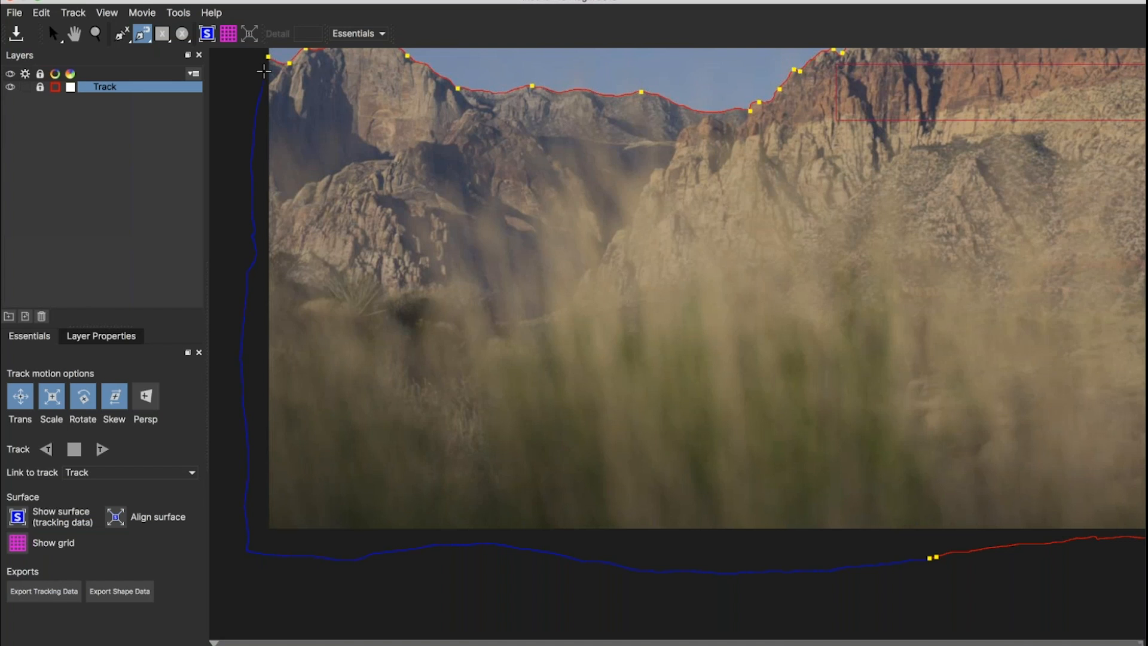
pyautogui.moveTo(264, 71); pyautogui.dragTo(265, 58)
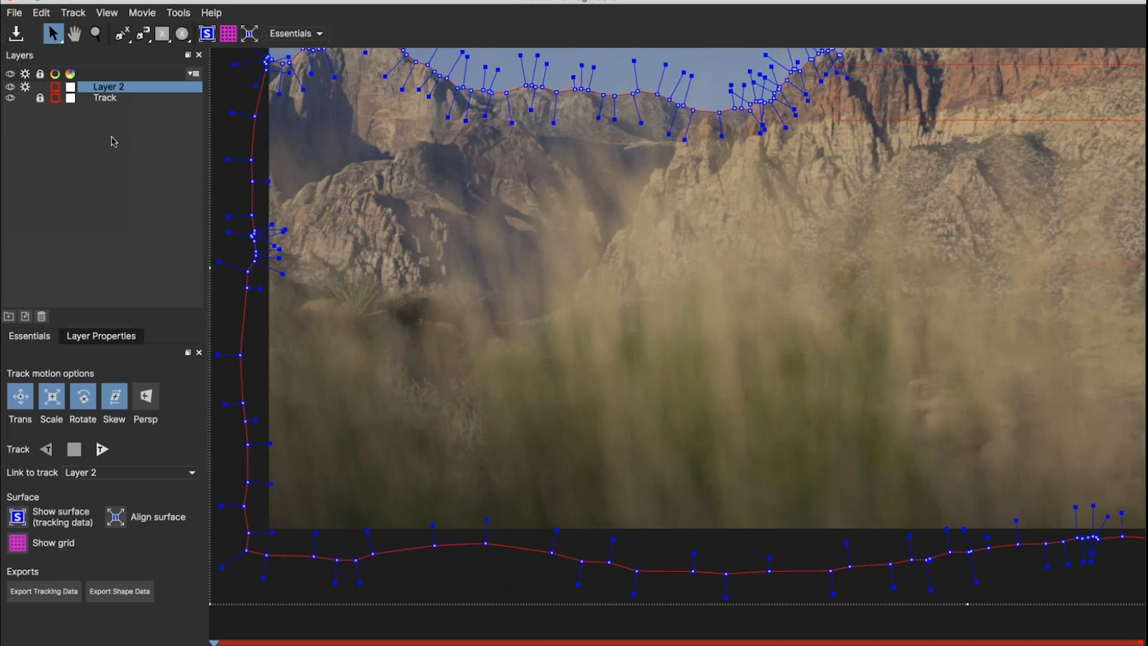
# Step: Change Layer 2's spline color to green
pyautogui.press('z')
pyautogui.moveTo(611, 299); pyautogui.dragTo(600, 349)
pyautogui.press('x')
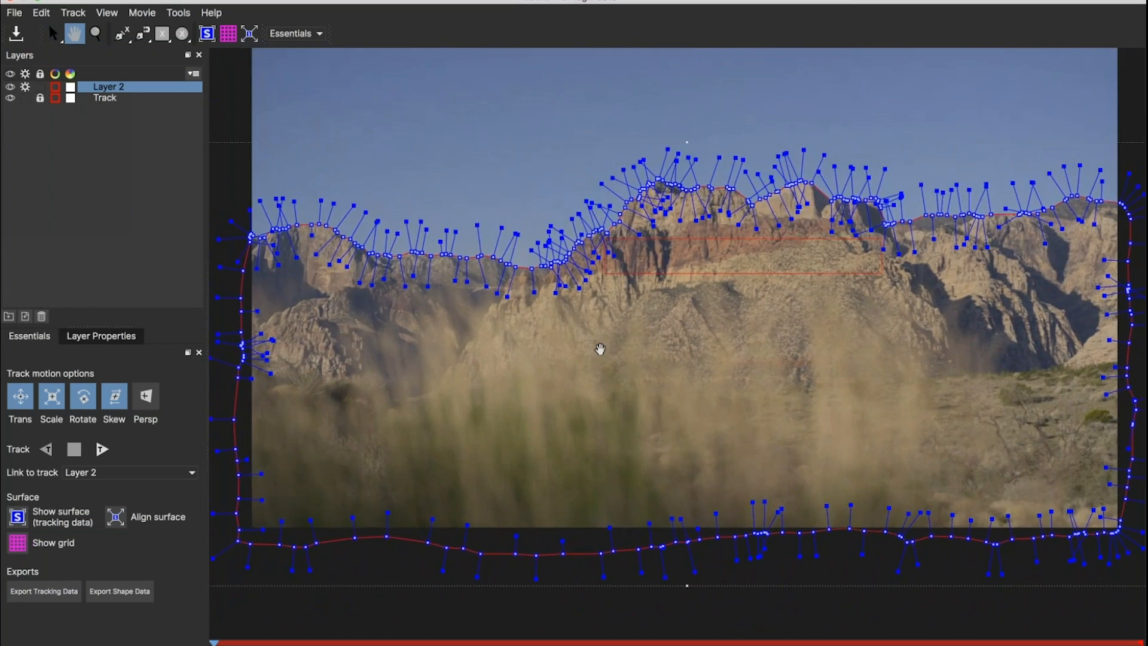
pyautogui.press('q')
pyautogui.click(56, 88)
pyautogui.click(475, 213)
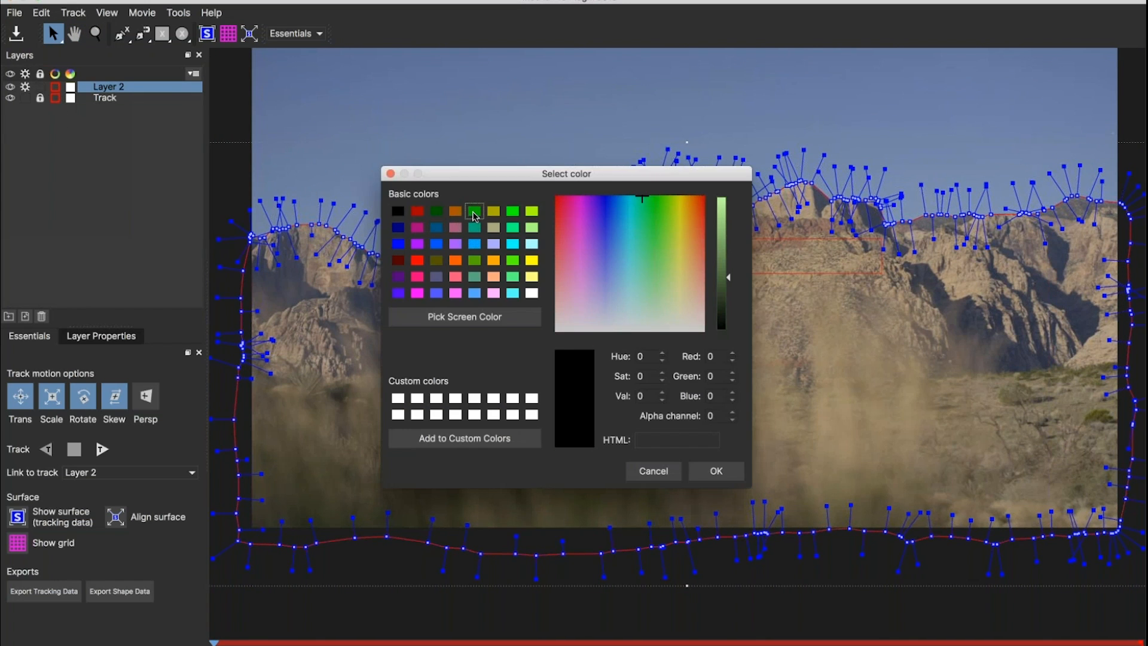
pyautogui.click(714, 472)
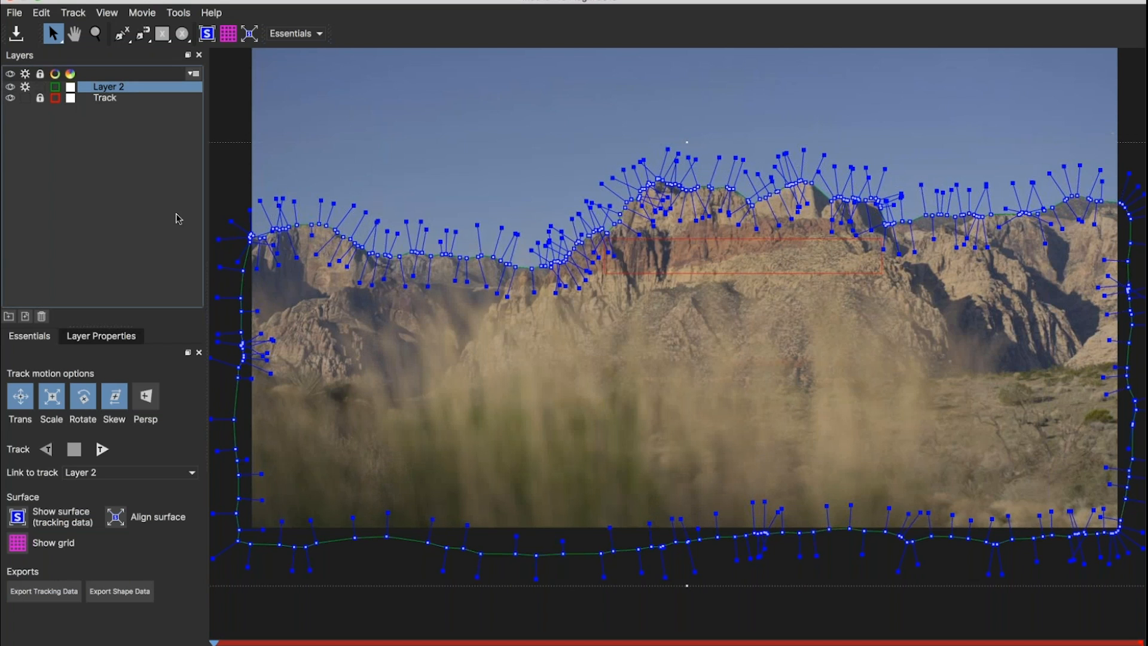
# Step: Rename Layer 2 as Mask and turn off its tracking process
pyautogui.doubleClick(111, 89)
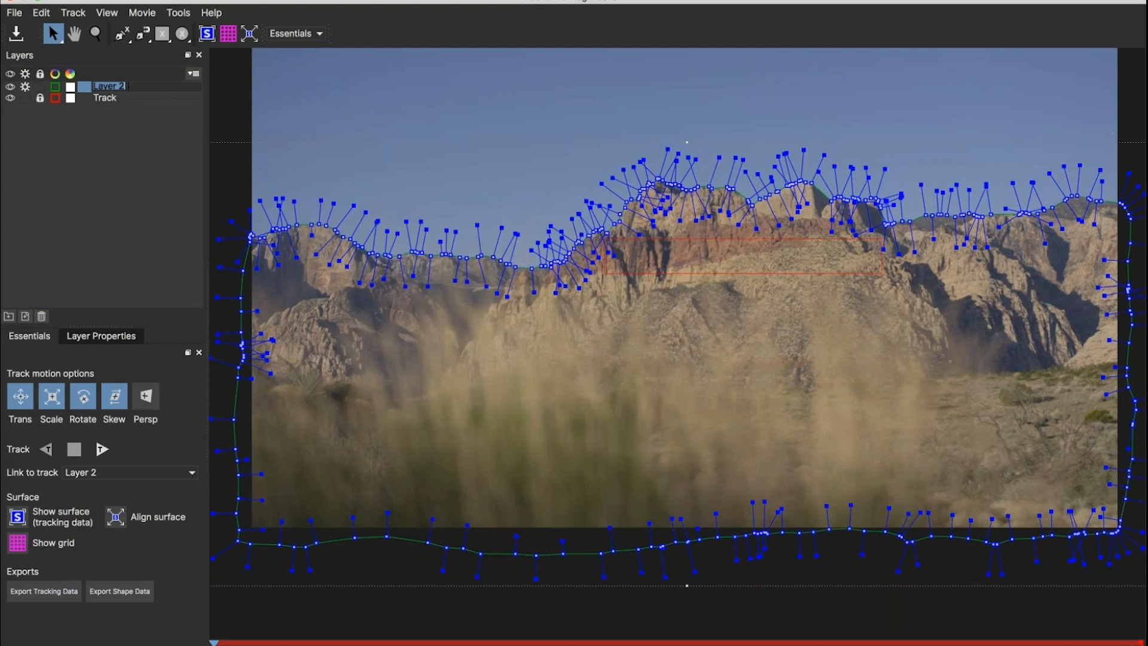
pyautogui.write('Mi')
pyautogui.click(127, 143)
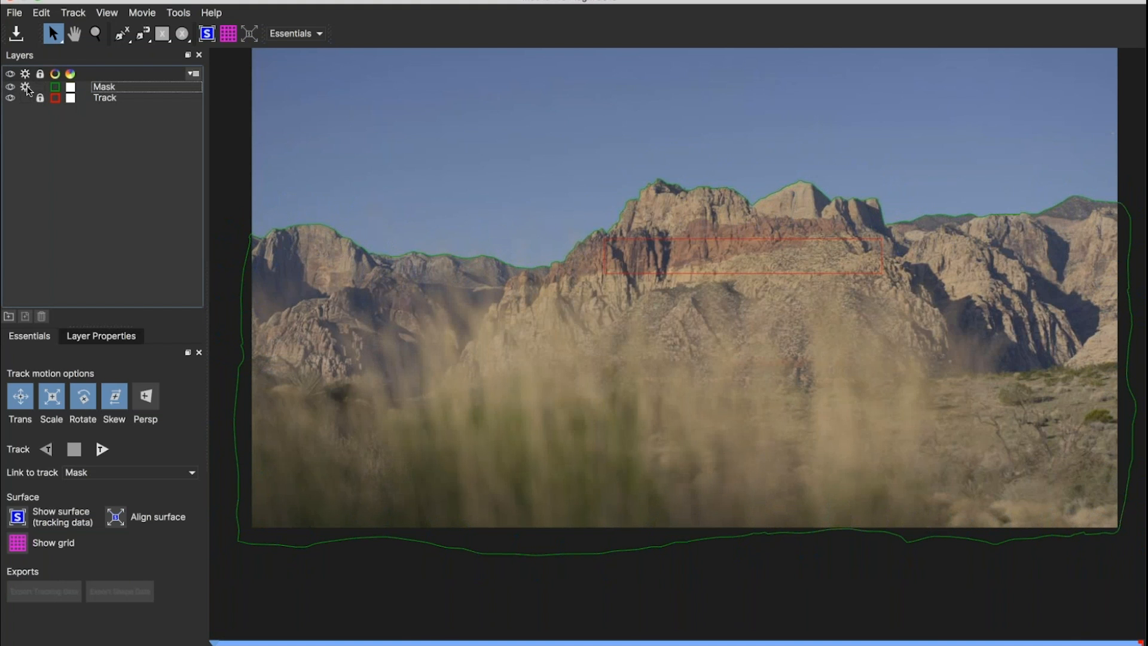
pyautogui.click(25, 87)
# Step: Link the Mask layer to the Track layer's tracking data and play the shot to check the mask's motion
pyautogui.click(106, 87)
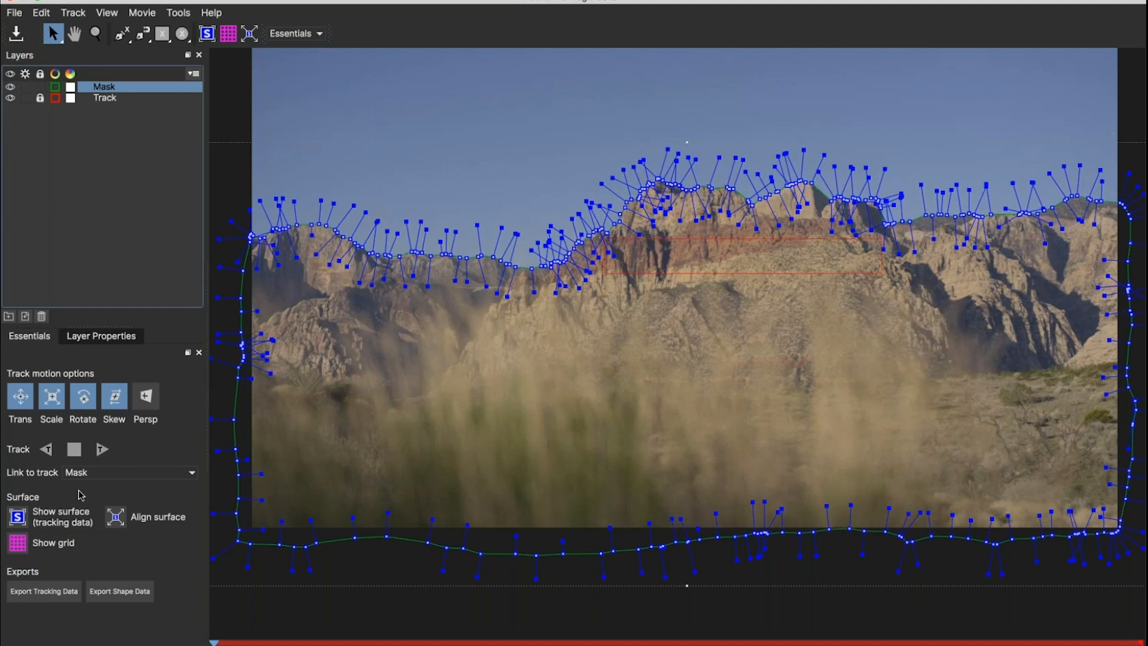
pyautogui.click(111, 474)
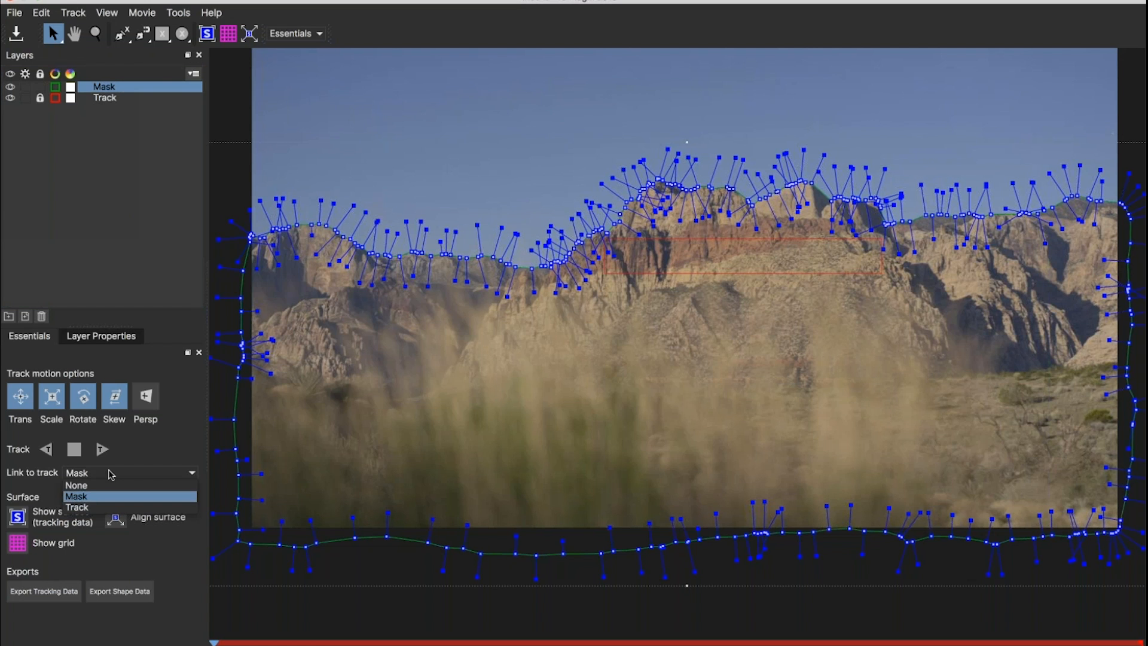
pyautogui.click(82, 508)
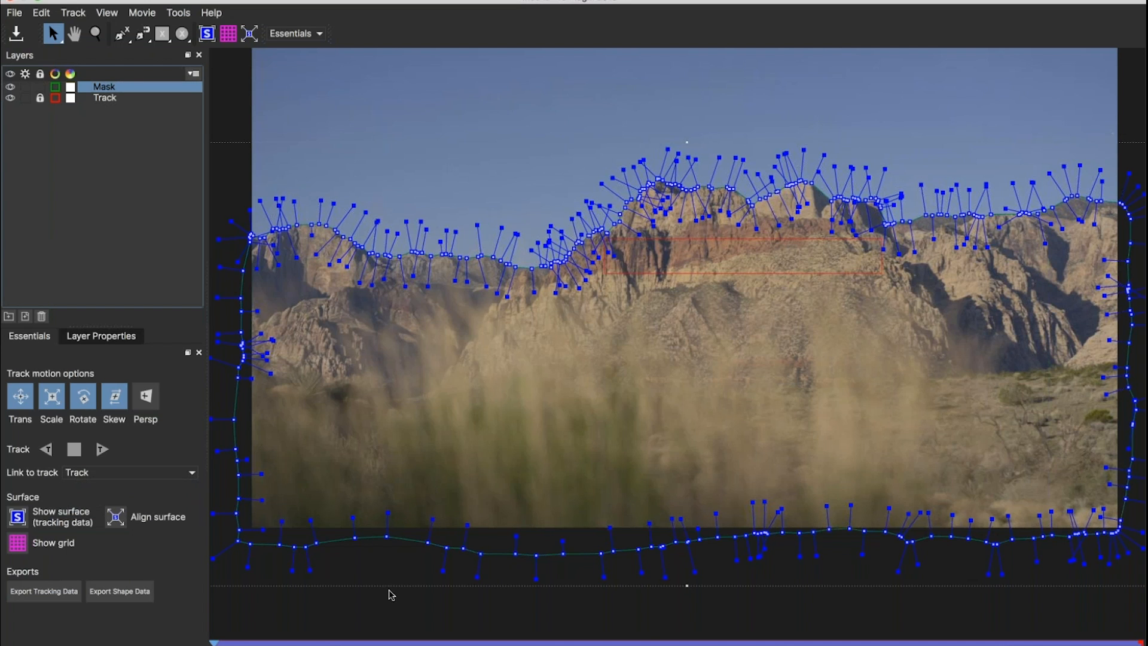
pyautogui.press('space')
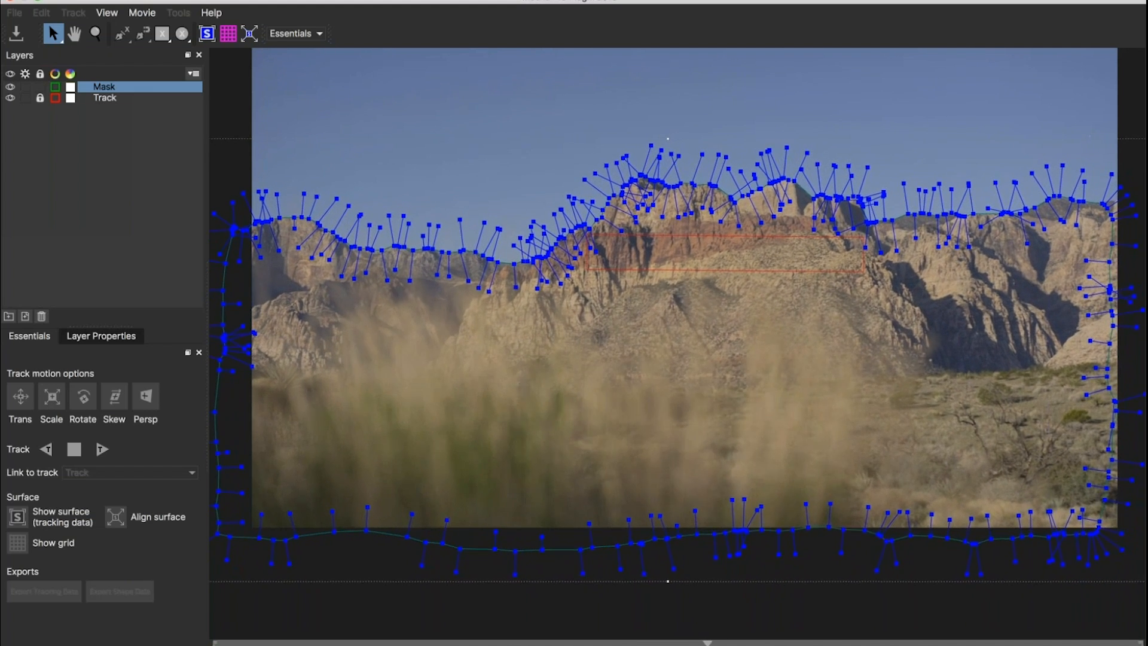
pyautogui.press('space')
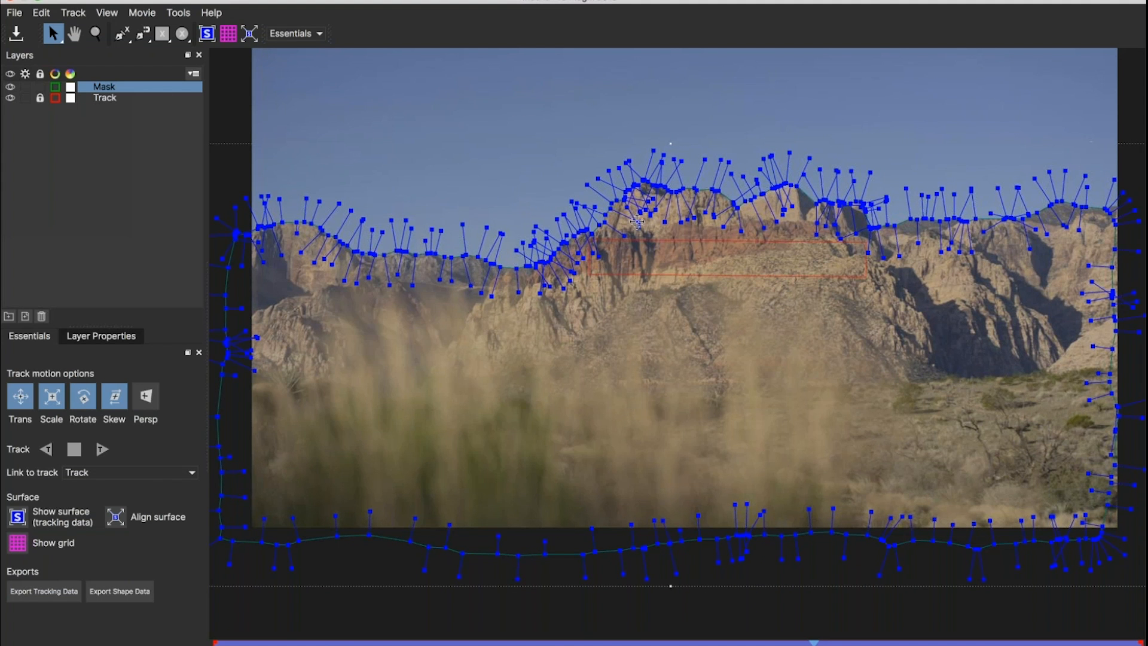
# Step: Save the Mocha project, return to After Effects and select the FP000594PD09.mov layer
pyautogui.click(18, 34)
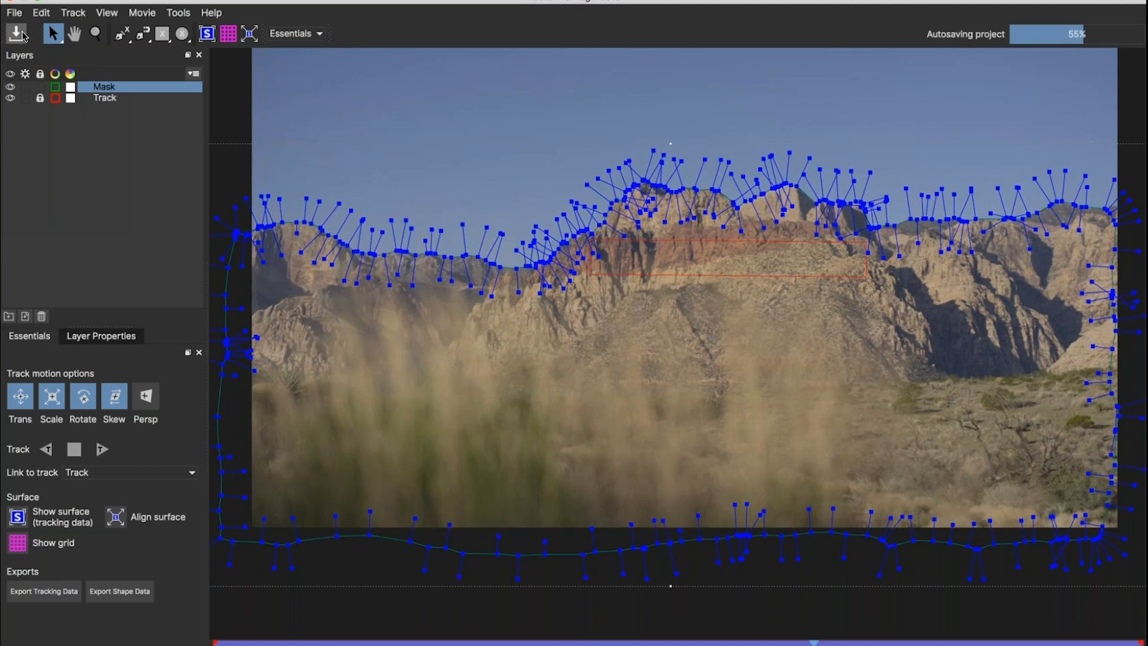
pyautogui.click(9, 2)
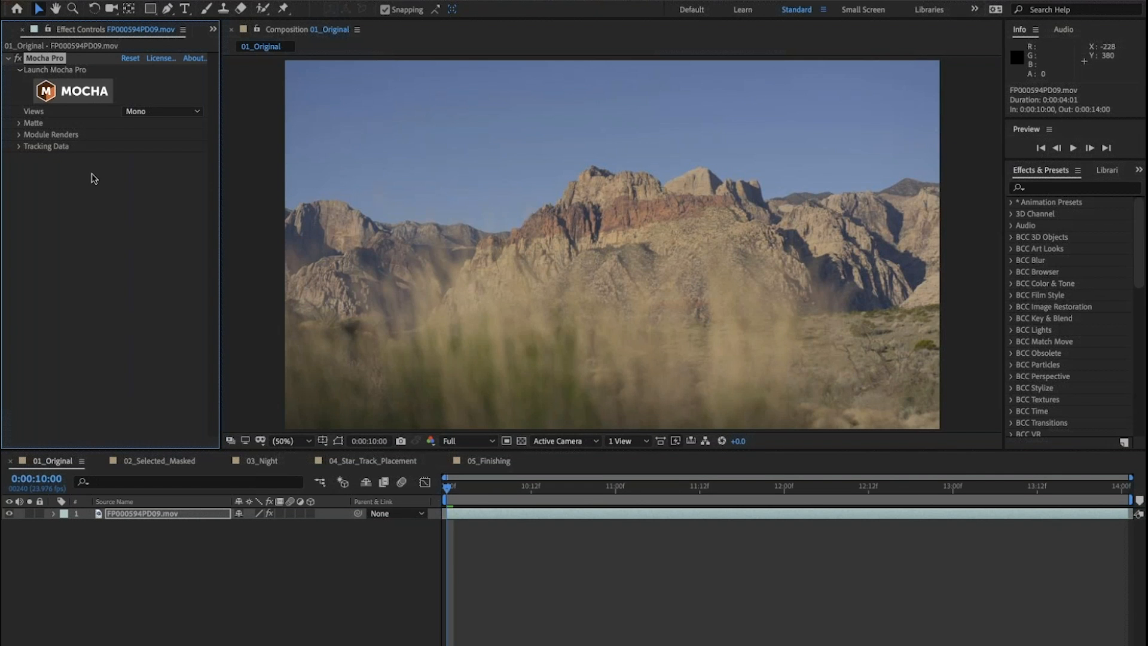
pyautogui.click(125, 515)
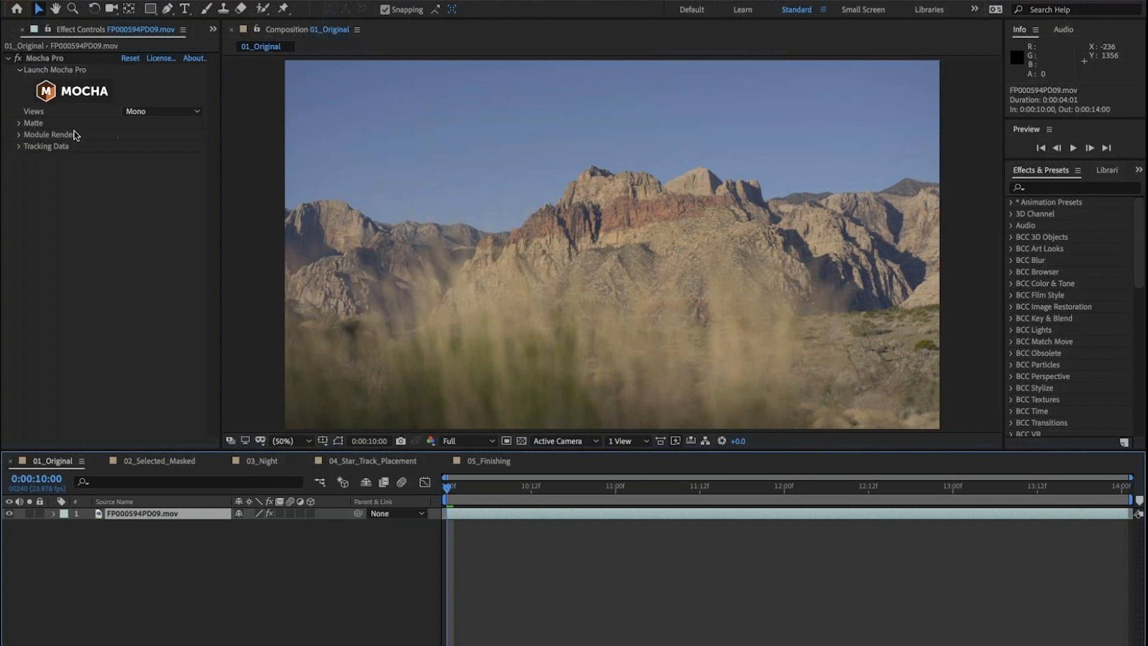
# Step: Inspect the Mocha matte in black and white while trying feather values of 15 and 6, and return to the footage view
pyautogui.click(18, 123)
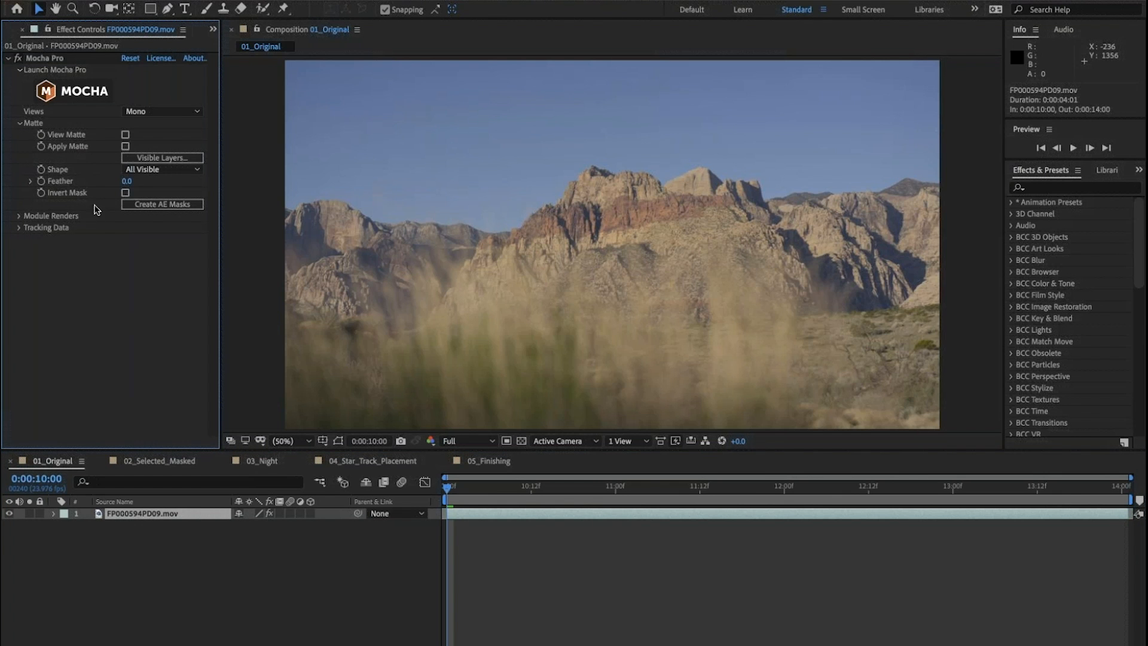
pyautogui.click(125, 135)
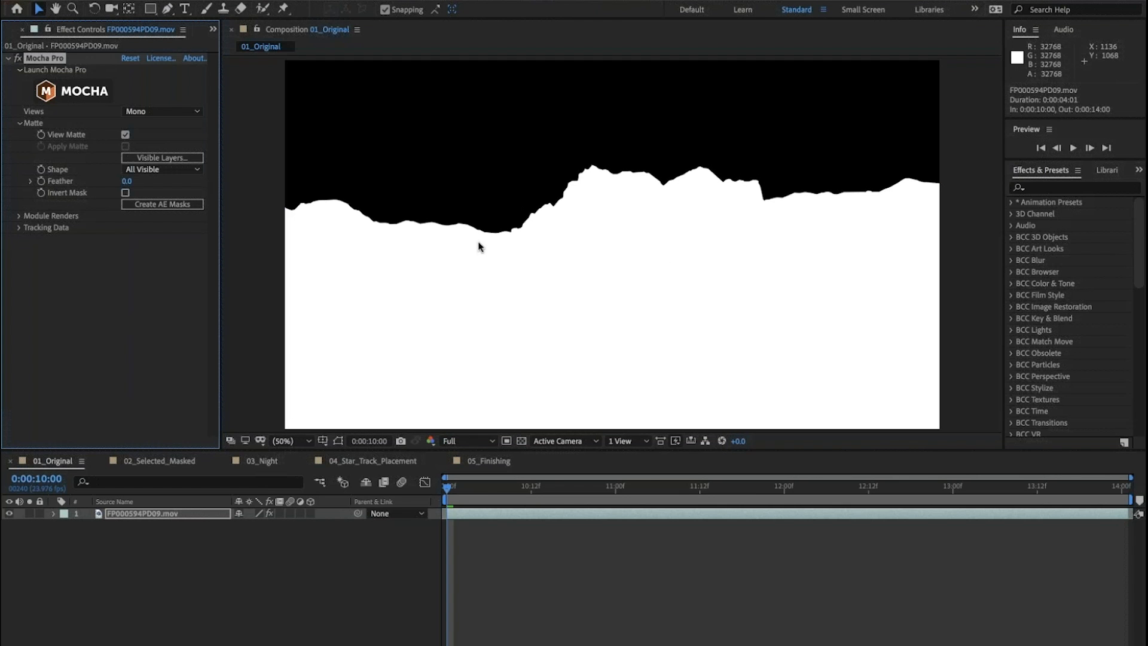
pyautogui.press('.')
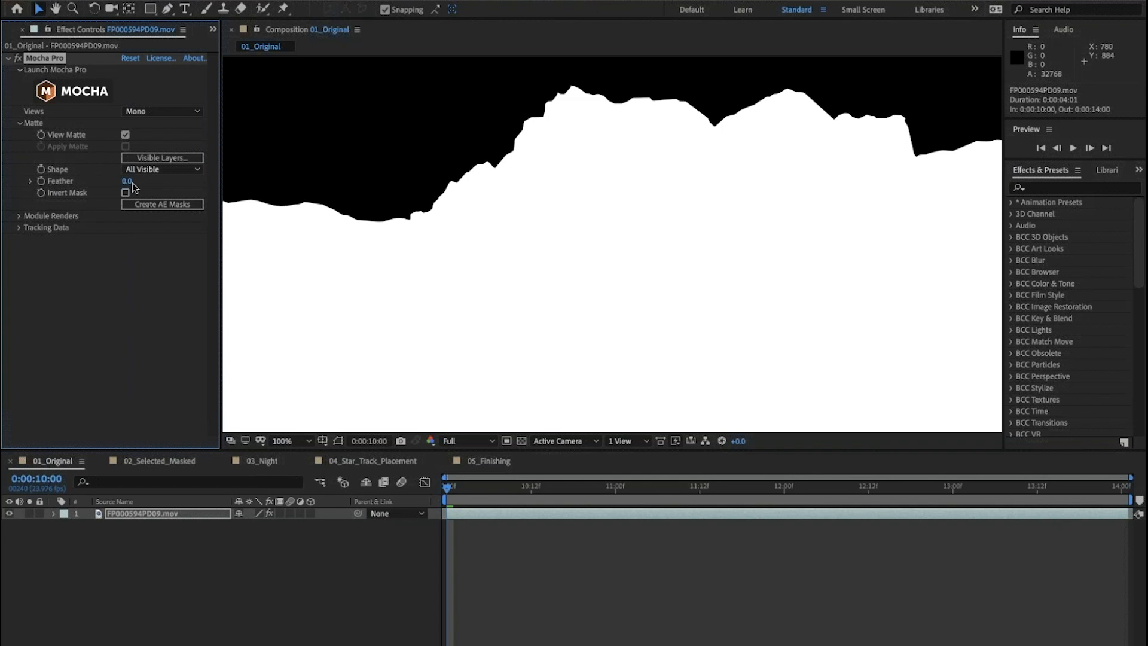
pyautogui.moveTo(133, 181); pyautogui.dragTo(136, 182)
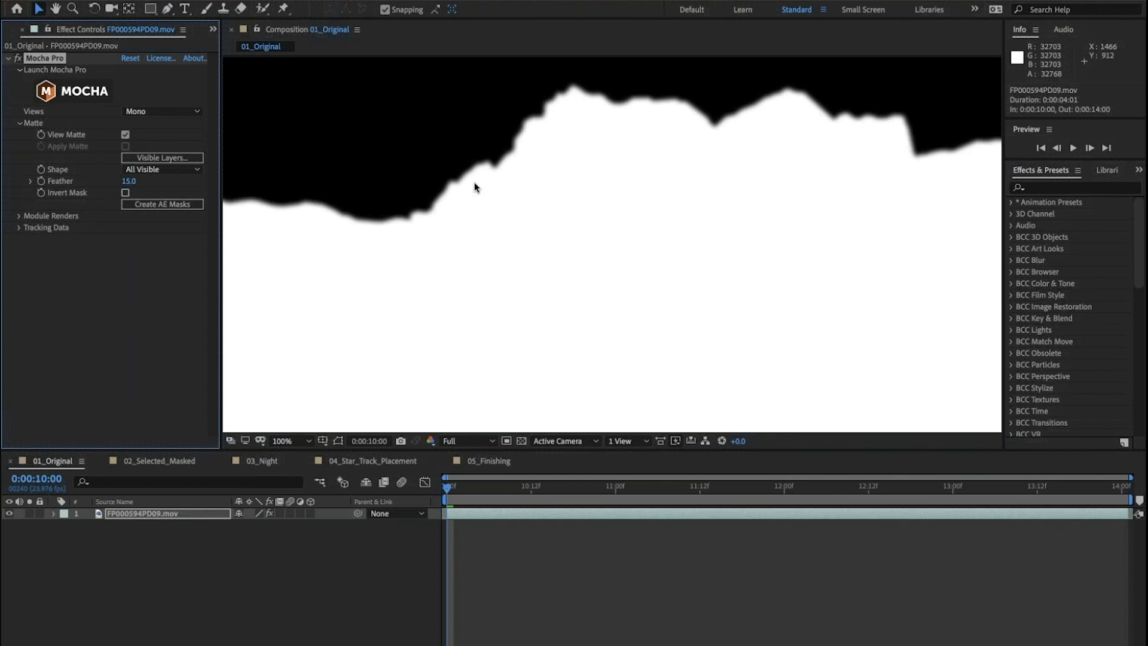
pyautogui.click(129, 181)
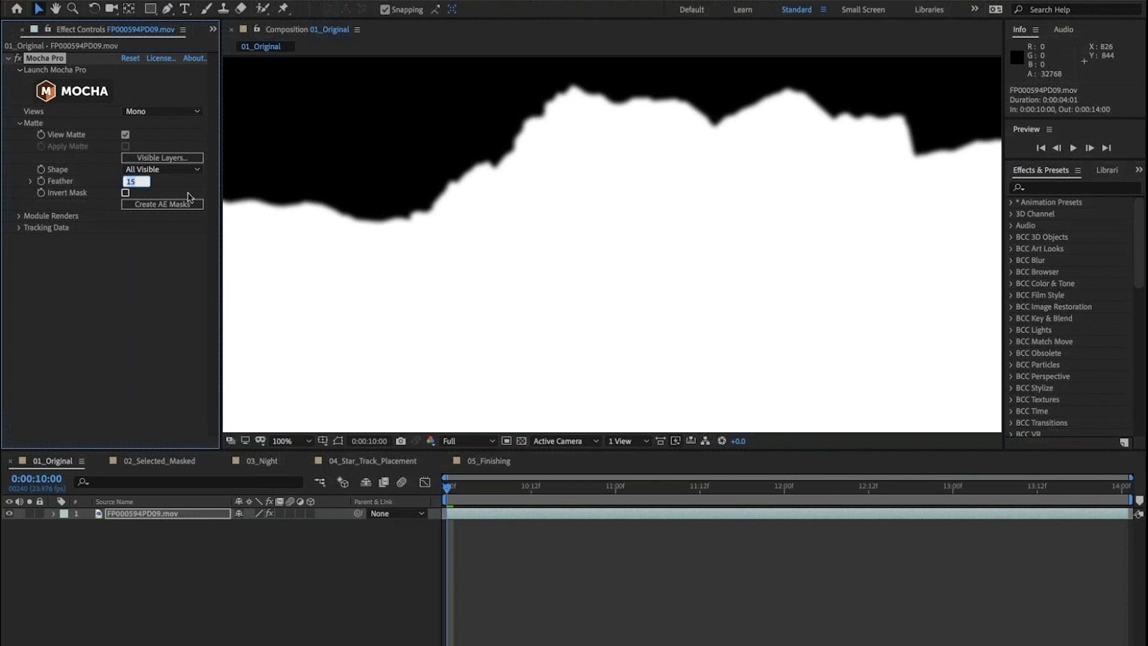
pyautogui.write('6')
pyautogui.press('Return')
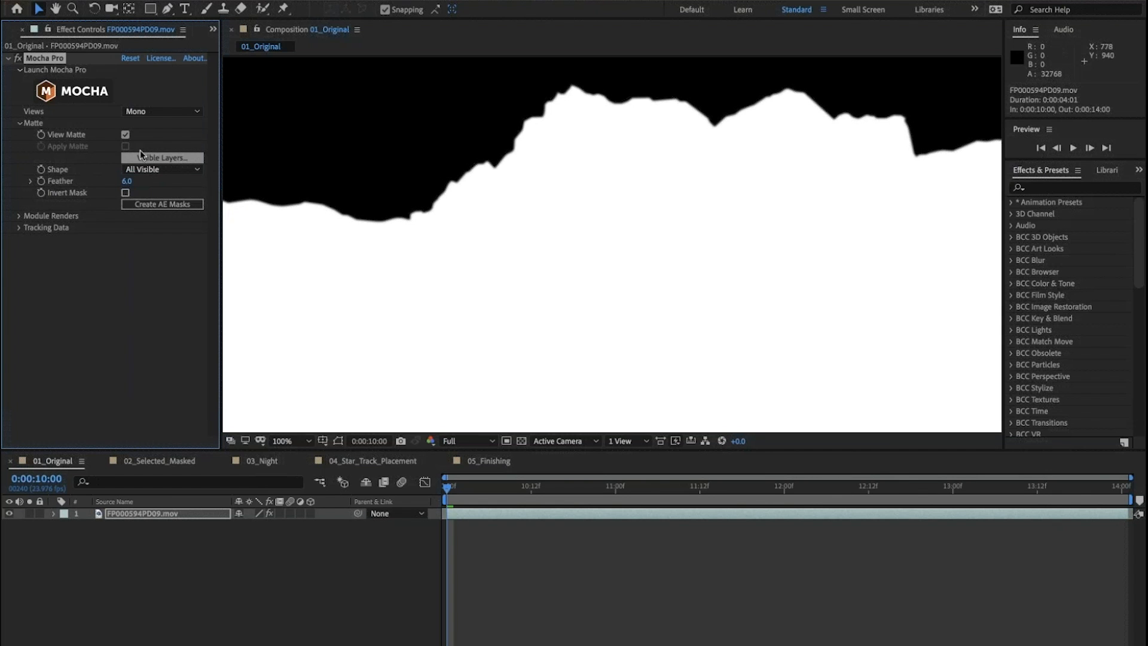
pyautogui.click(126, 135)
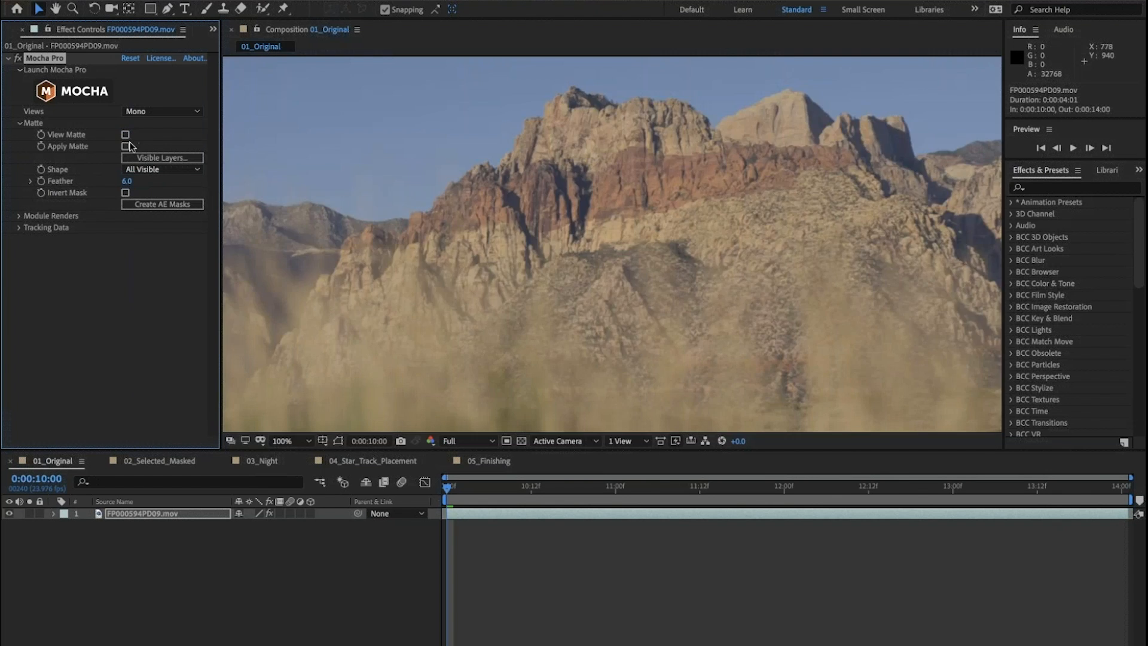
# Step: Apply the Mocha matte to the footage and set its feather to 3
pyautogui.click(125, 146)
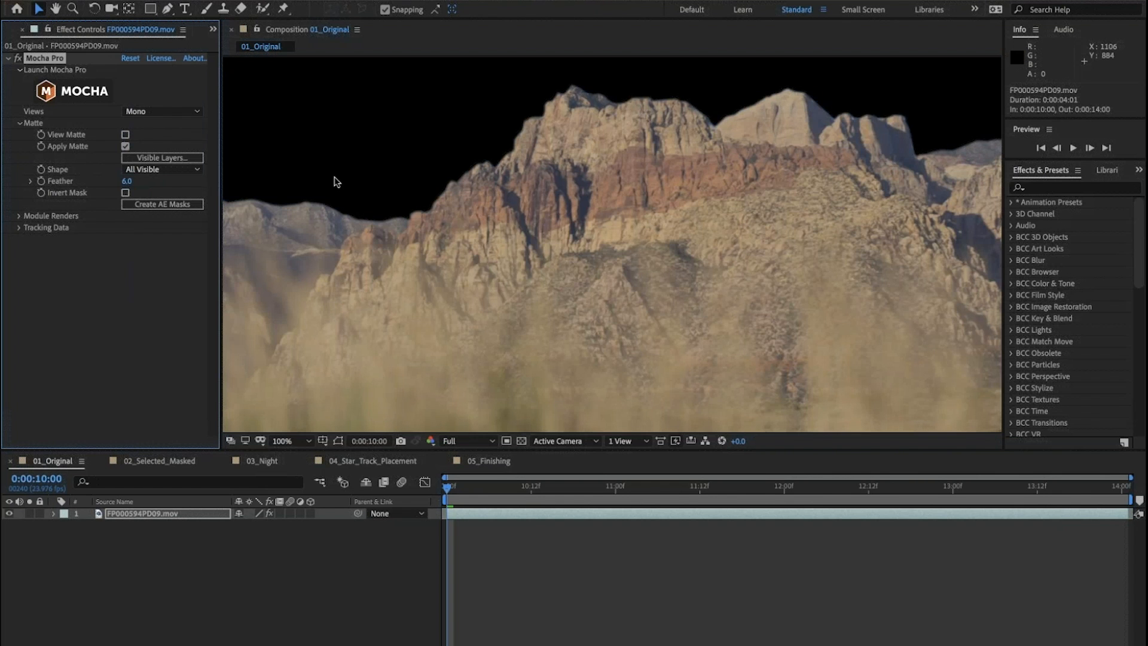
pyautogui.click(126, 181)
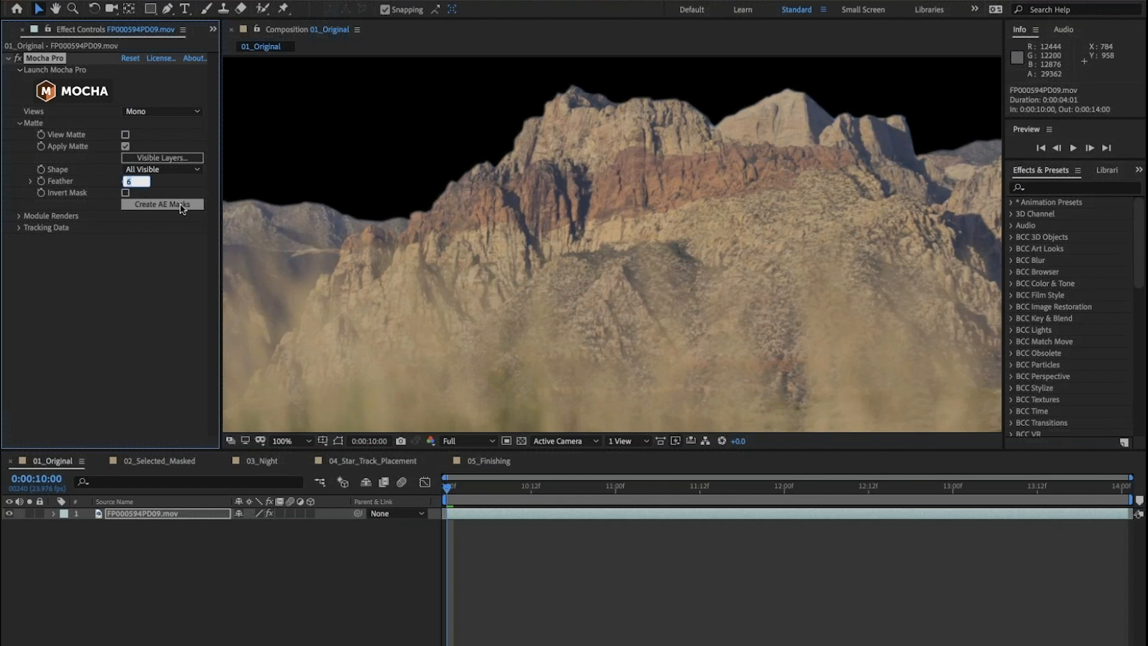
pyautogui.write('3')
pyautogui.press('Return')
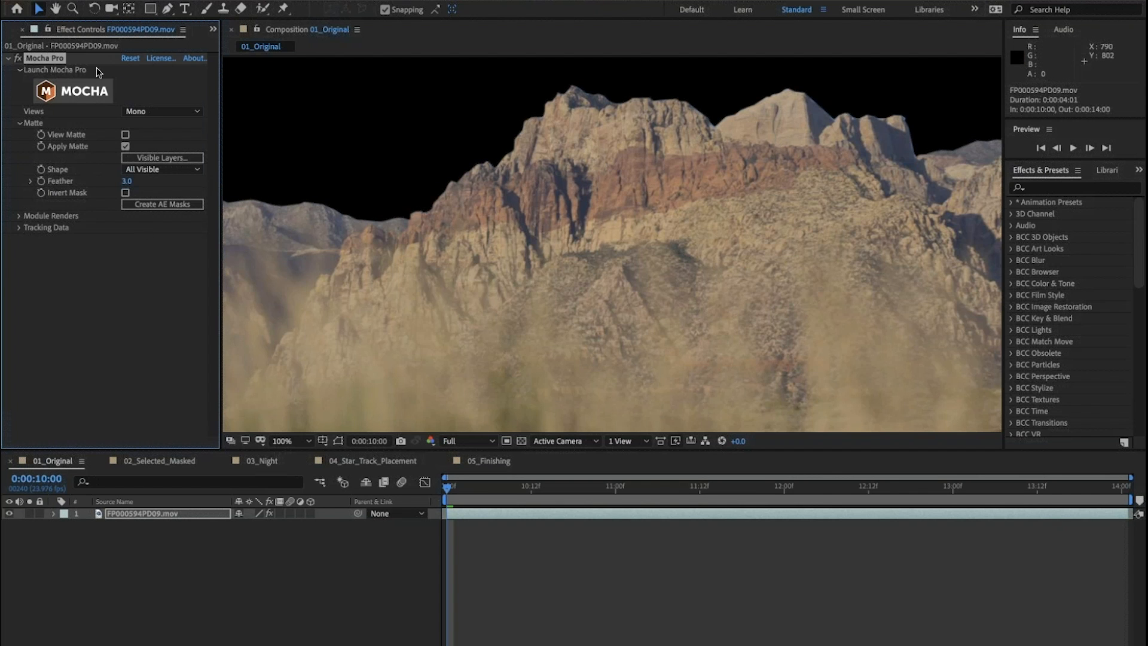
# Step: Create After Effects masks from the Mocha shapes on the FP000594PD09.mov layer and expand its mask list
pyautogui.click(144, 514)
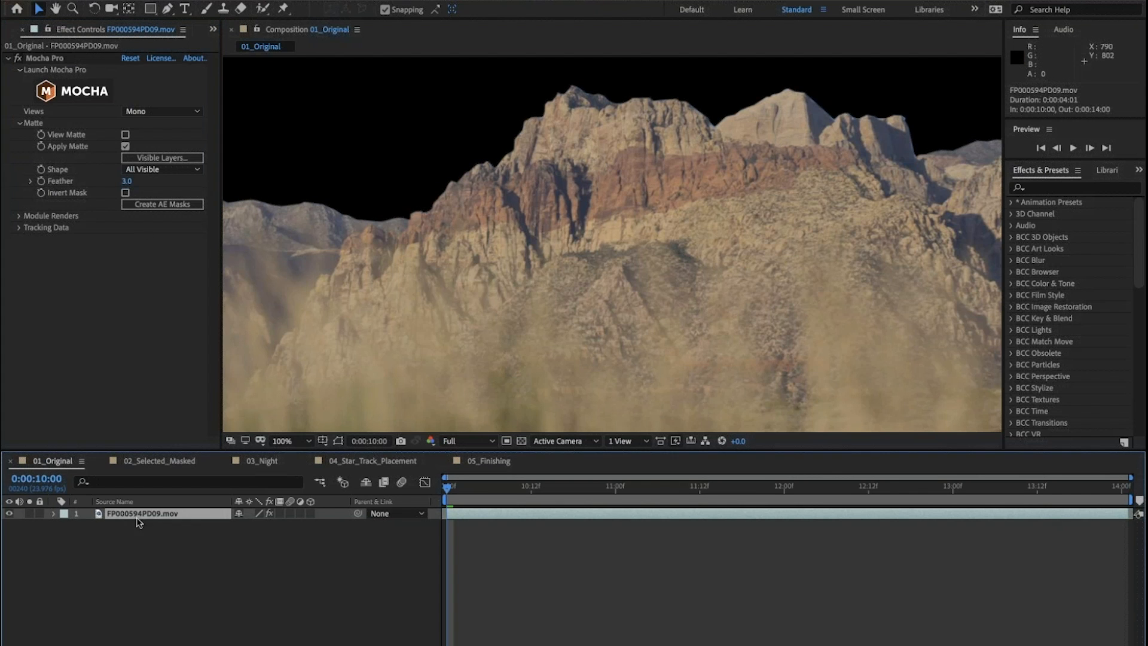
pyautogui.click(54, 513)
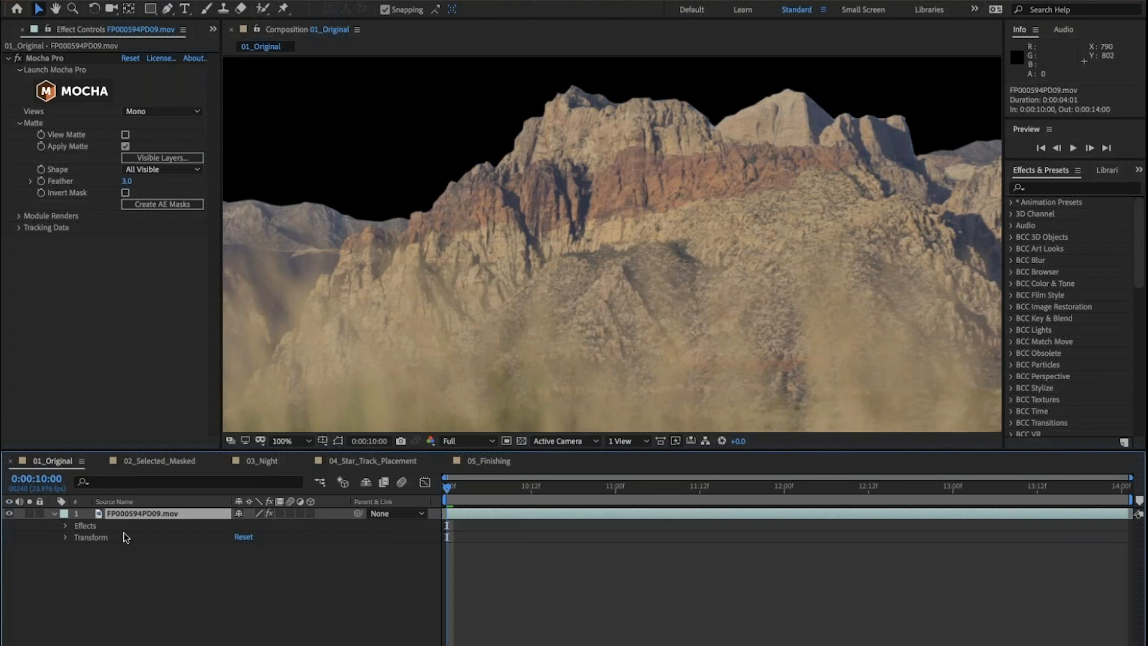
pyautogui.click(146, 205)
pyautogui.click(145, 206)
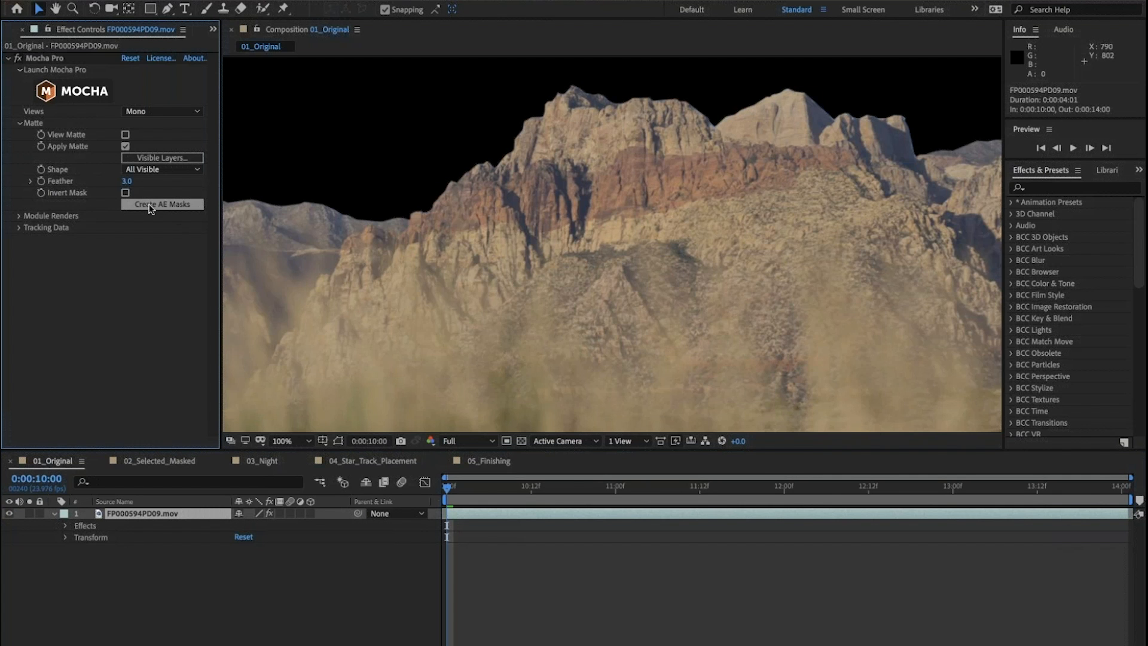
pyautogui.click(150, 206)
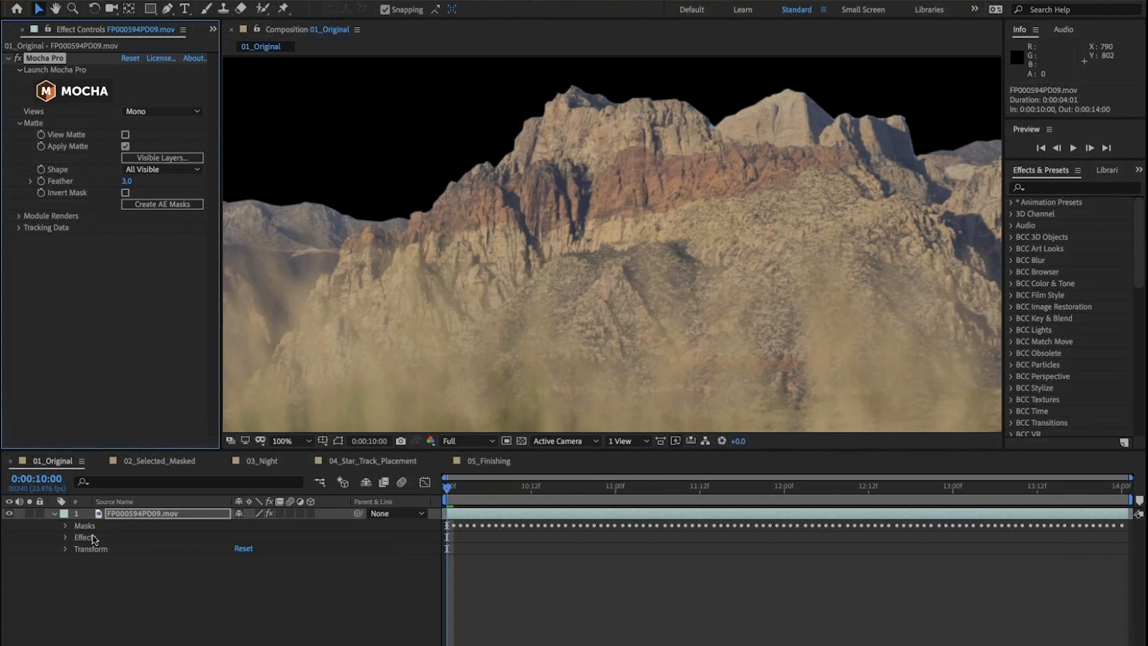
pyautogui.click(67, 529)
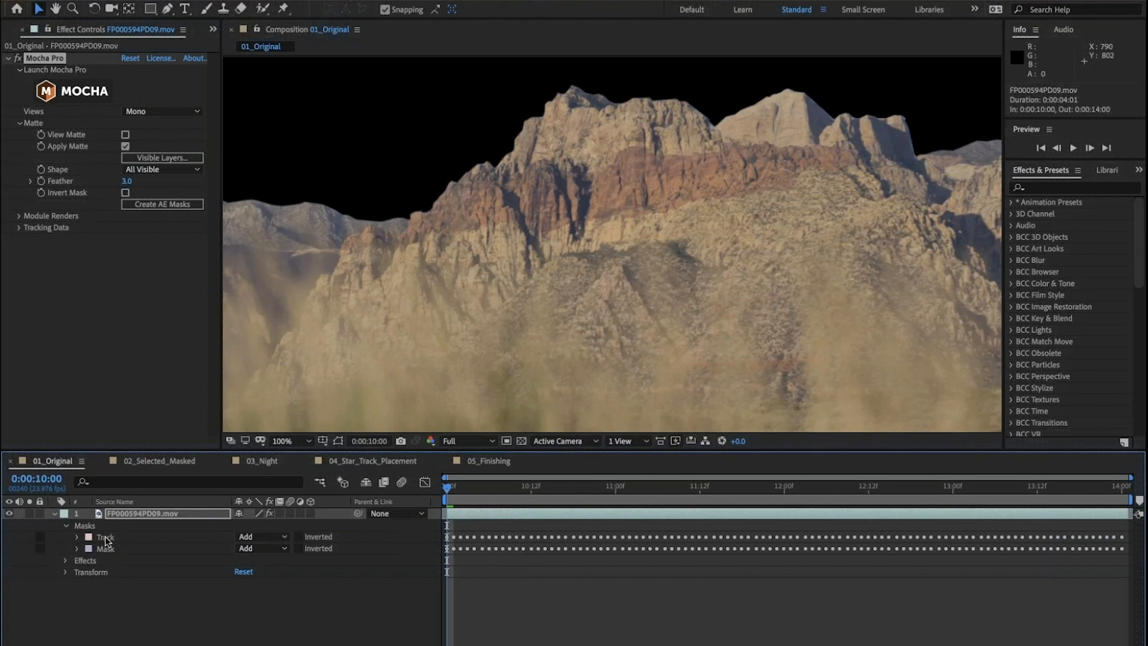
# Step: Delete the Track mask from the FP000594PD09.mov layer and select the remaining Mask shape
pyautogui.click(108, 538)
pyautogui.click(118, 550)
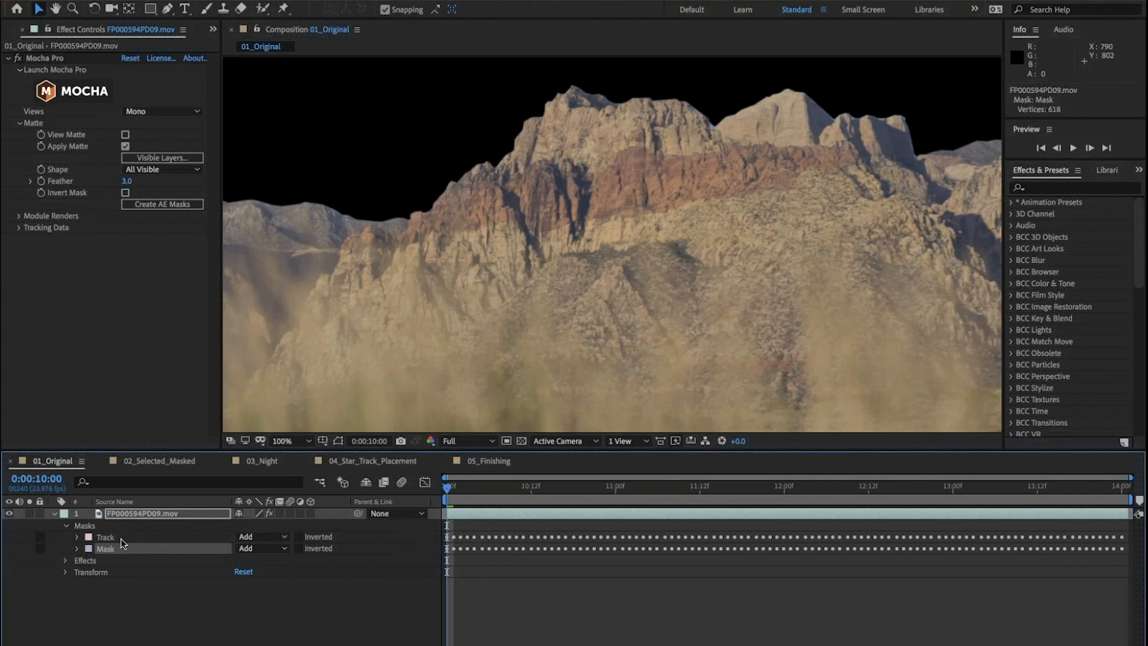
pyautogui.click(106, 538)
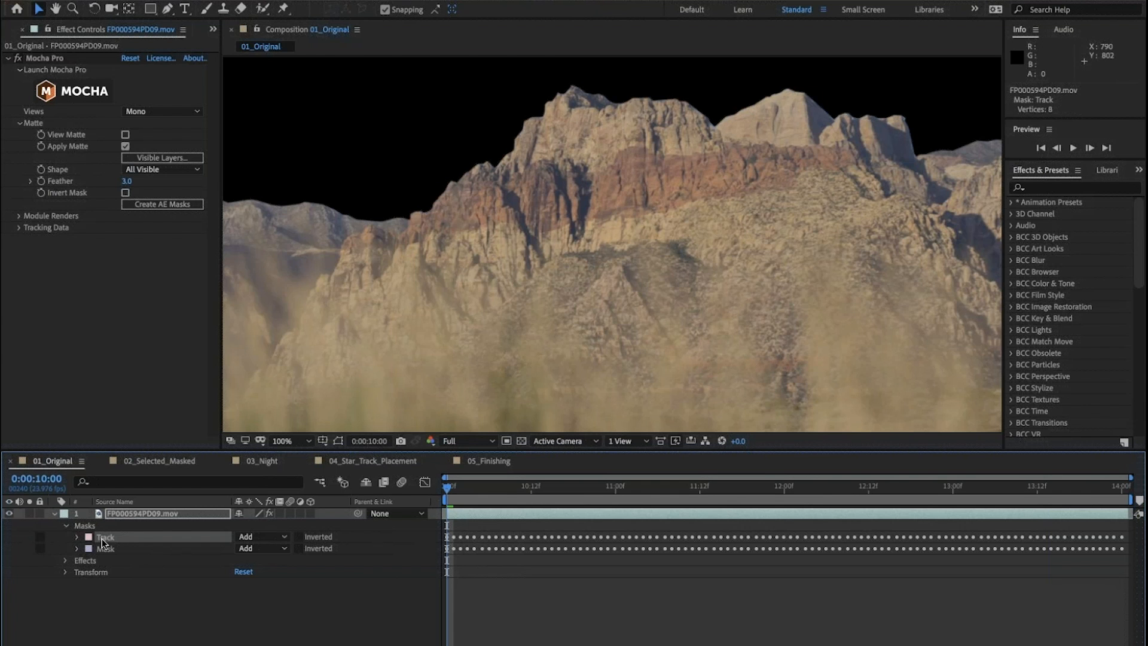
pyautogui.press('Delete')
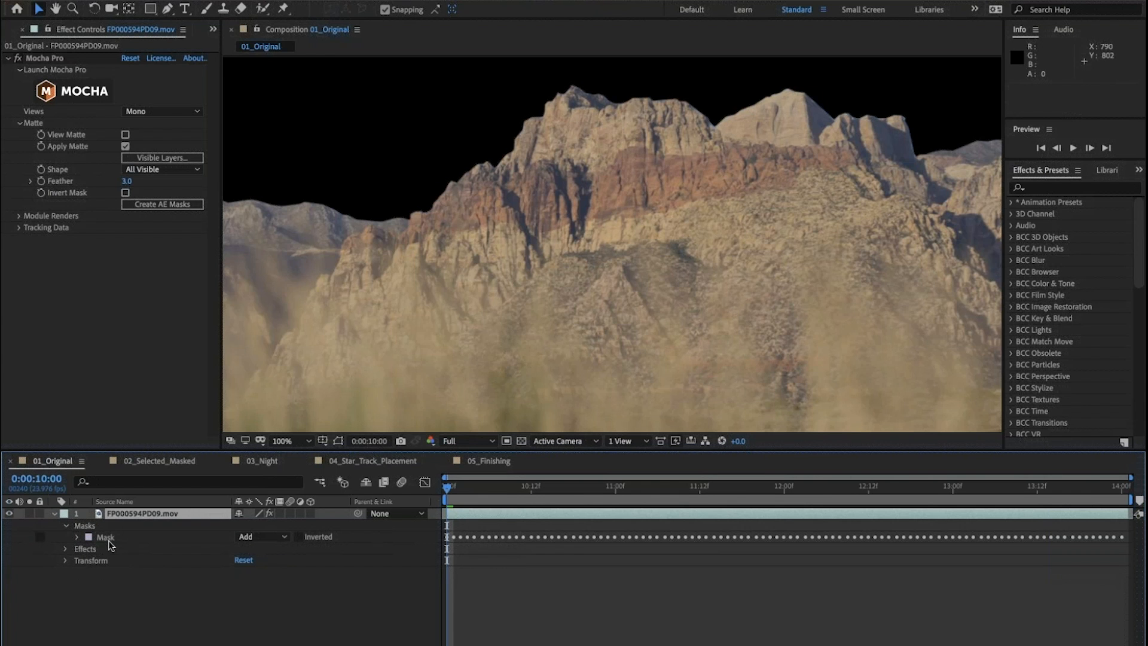
pyautogui.click(103, 540)
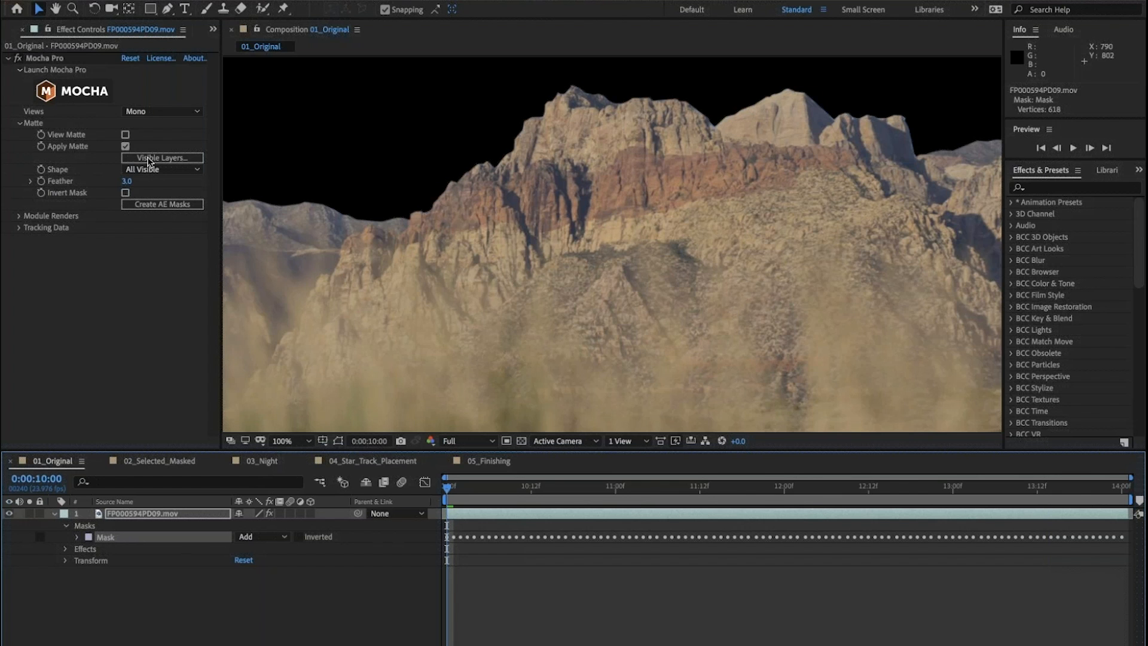
# Step: Open the 02_Selected_Masked composition from the project's 01_Steps folder and compare it with the 03_Night composition
pyautogui.click(8, 30)
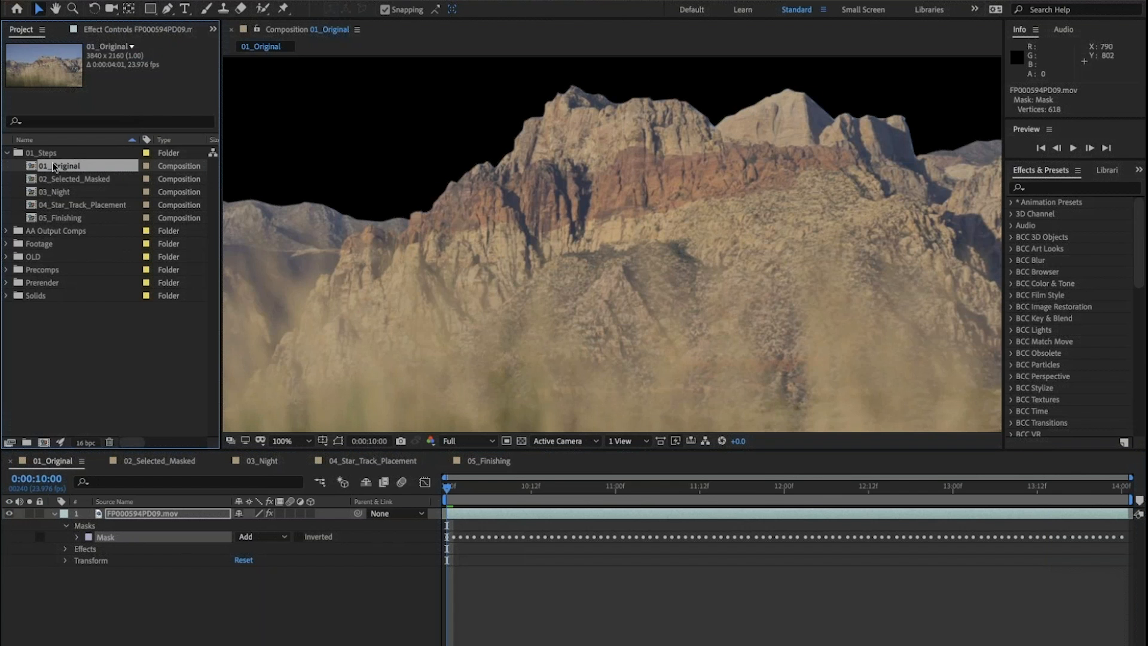
pyautogui.doubleClick(33, 179)
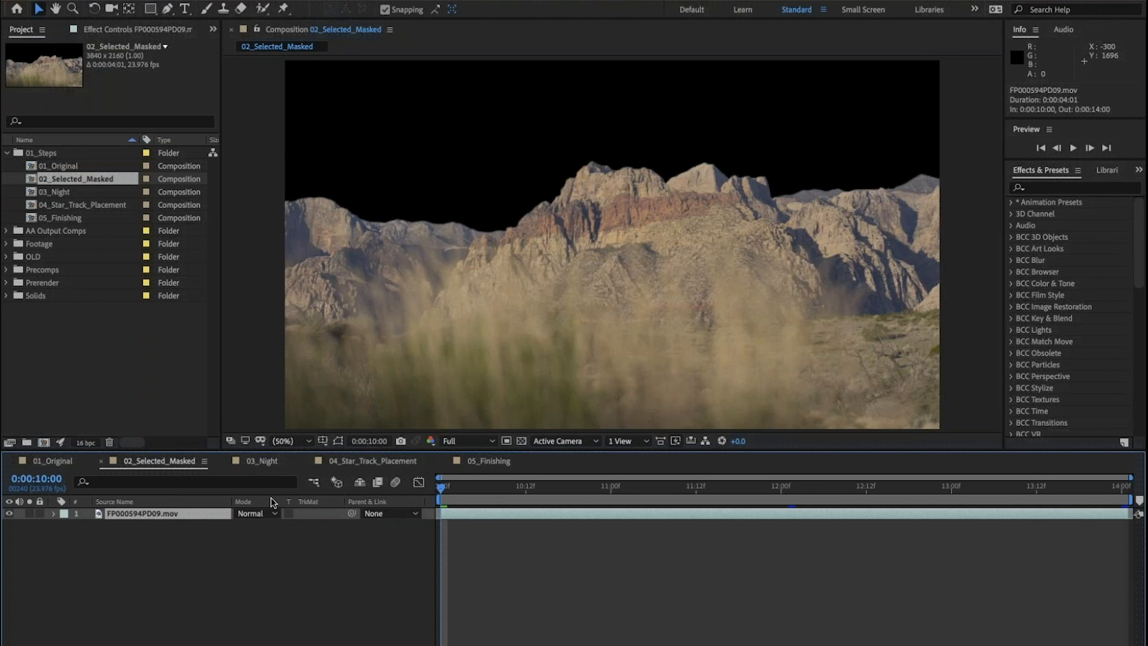
pyautogui.click(263, 463)
pyautogui.click(120, 515)
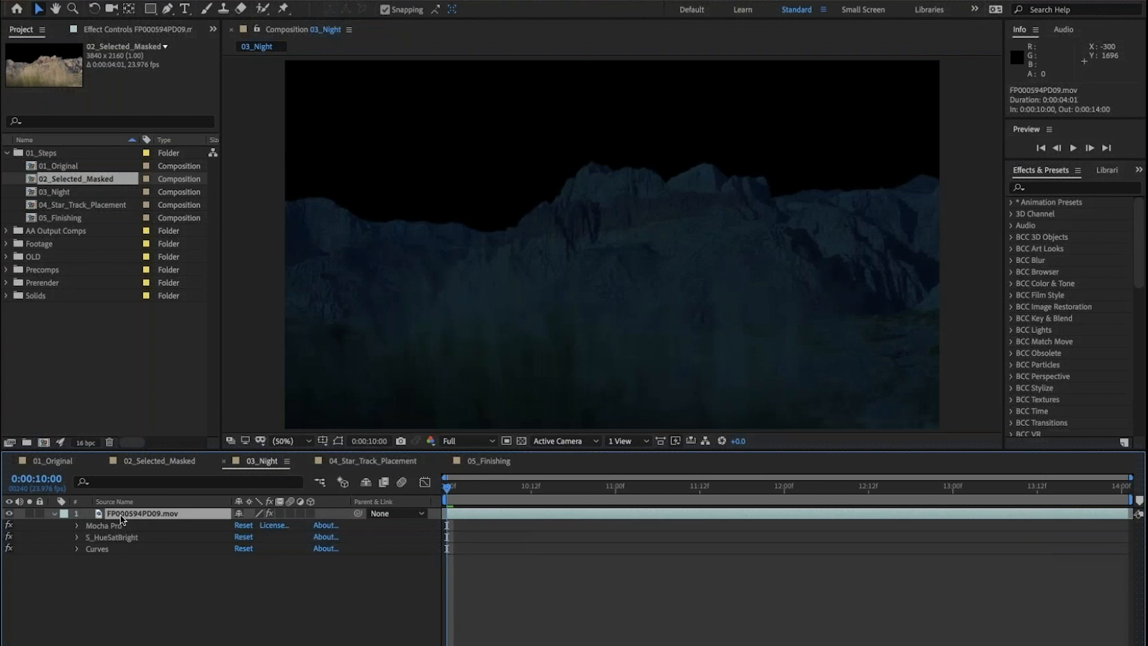
pyautogui.click(160, 464)
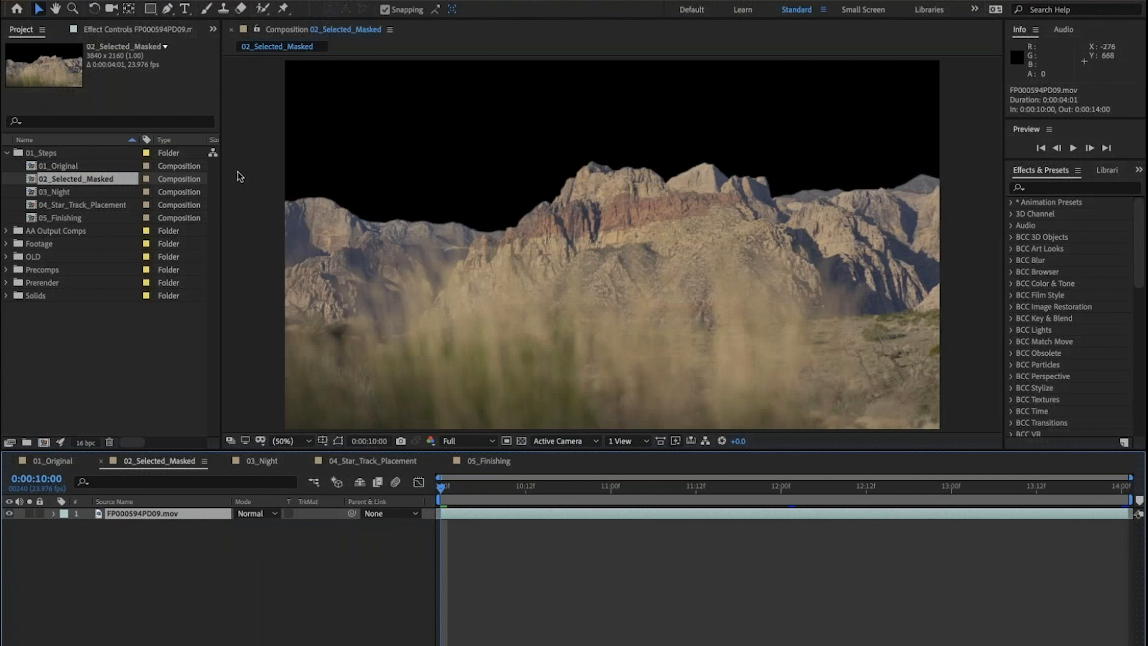
pyautogui.click(283, 1)
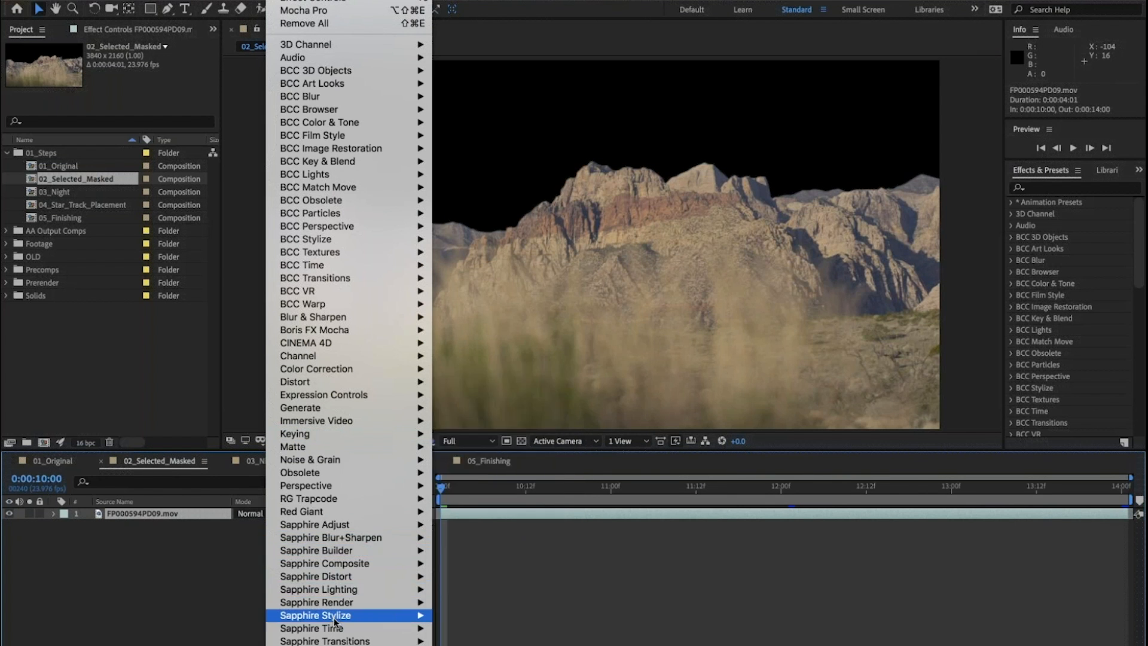
pyautogui.moveTo(334, 622)
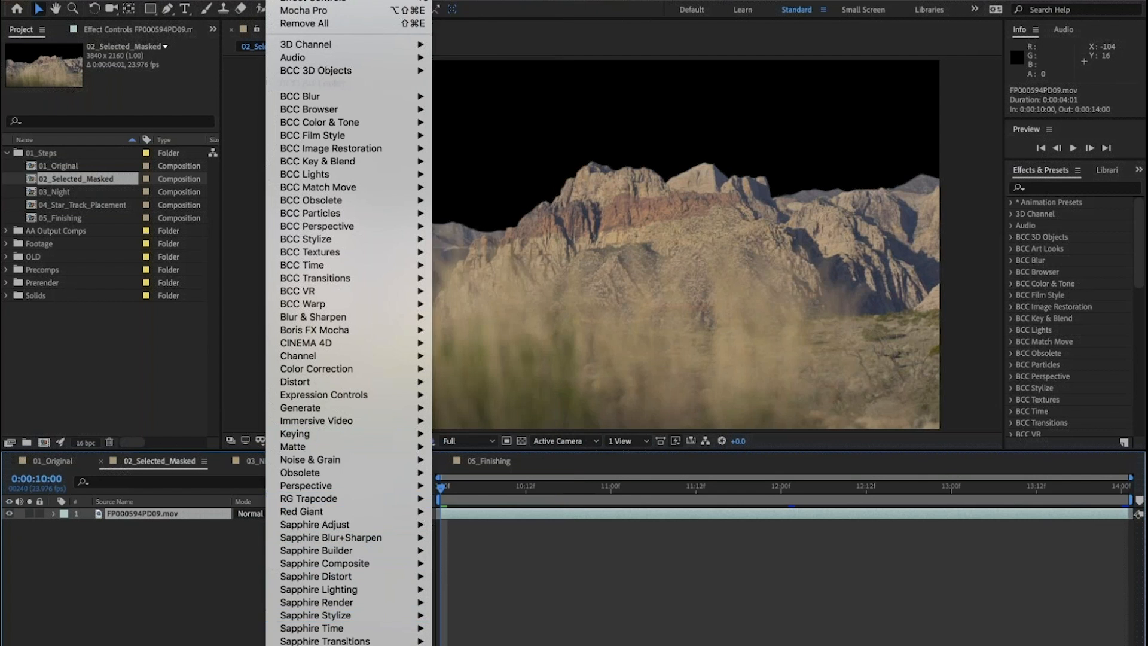
pyautogui.click(280, 1)
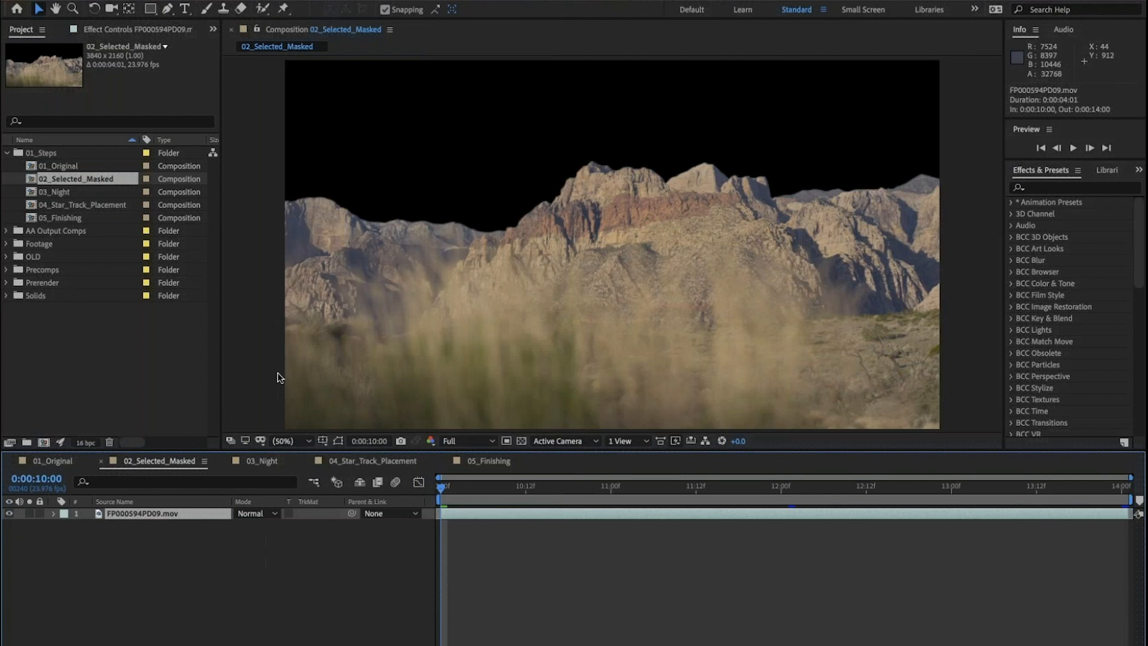
pyautogui.click(257, 467)
pyautogui.click(149, 462)
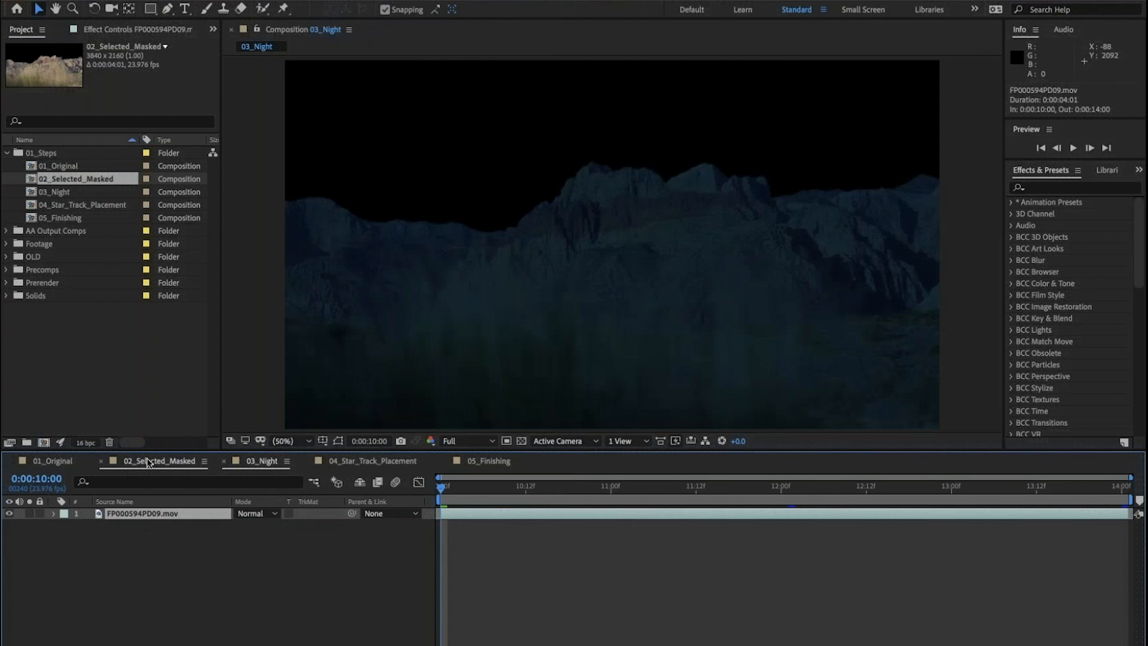
# Step: Search the effects for "hue" and apply S_HueSatBright to the masked mountain footage
pyautogui.click(1089, 188)
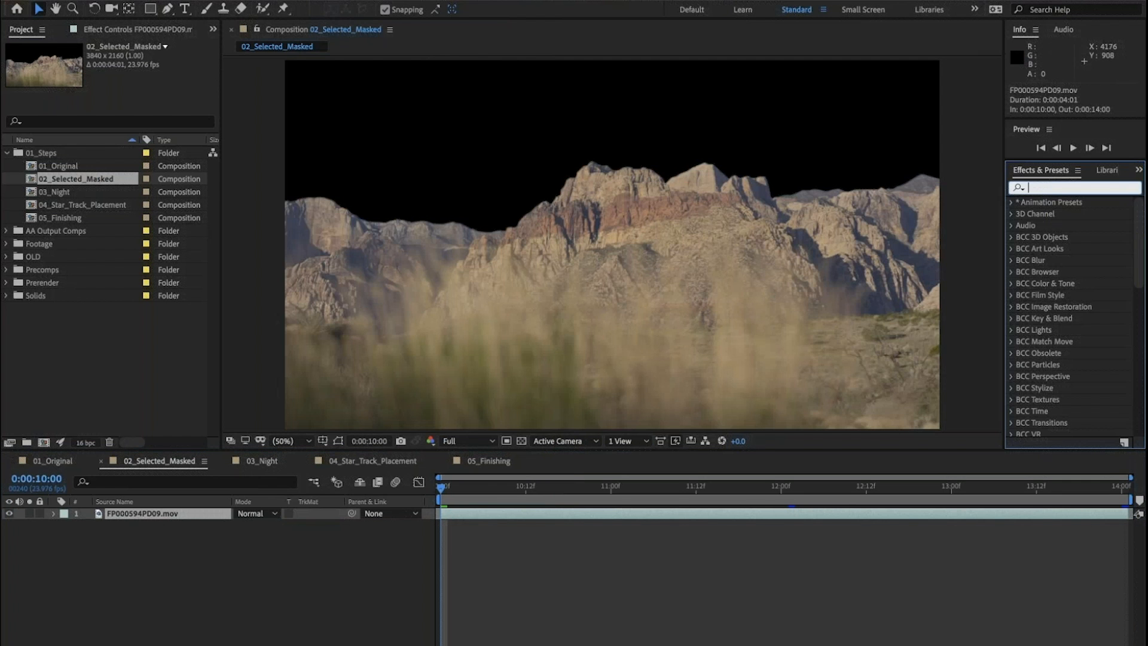
pyautogui.write('hue')
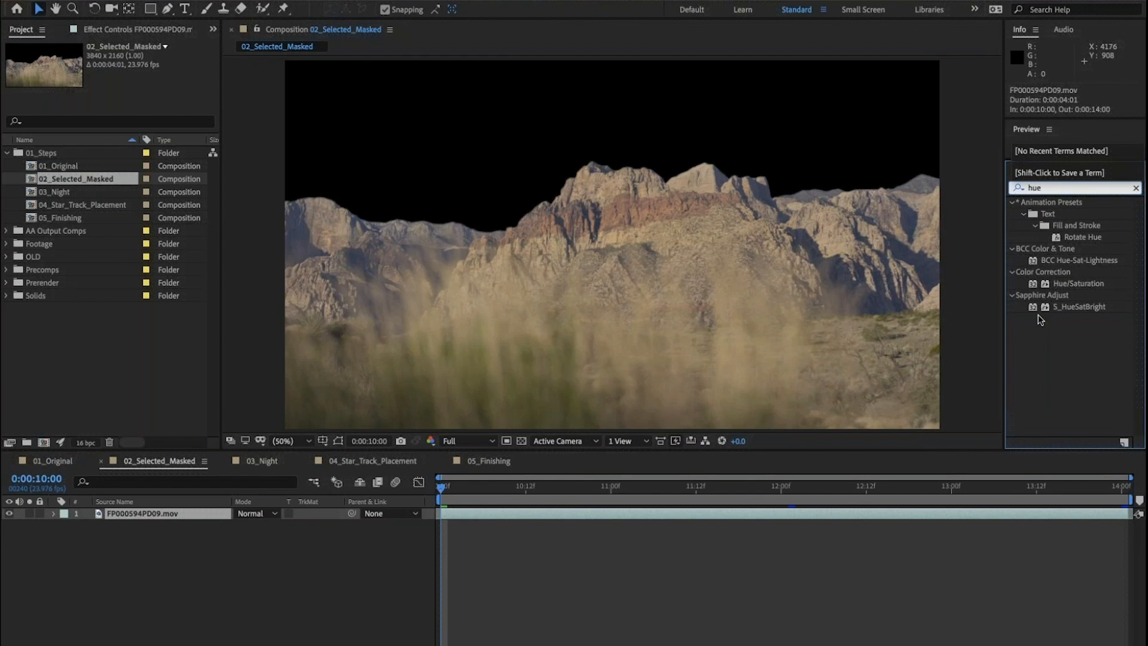
pyautogui.moveTo(1070, 307); pyautogui.dragTo(538, 294)
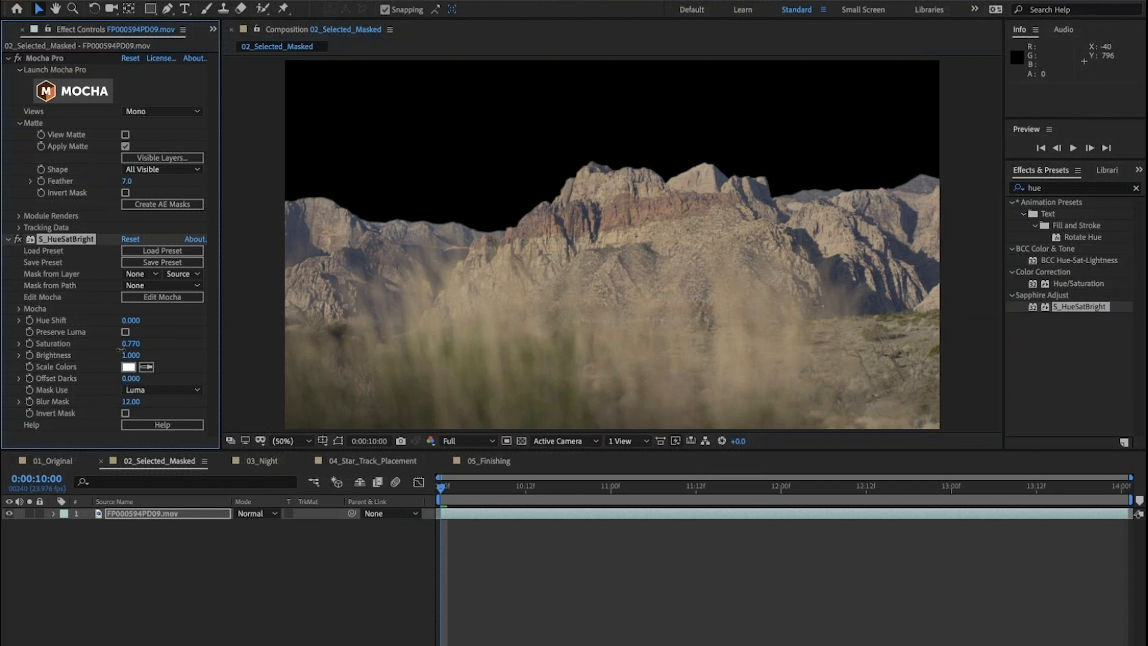
# Step: Try changing the S_HueSatBright saturation and undo it, and darken the mountains by setting Brightness to 0.430
pyautogui.moveTo(111, 353); pyautogui.dragTo(105, 354)
pyautogui.hotkey('ctrl', 'z')
pyautogui.moveTo(135, 360); pyautogui.dragTo(98, 363)
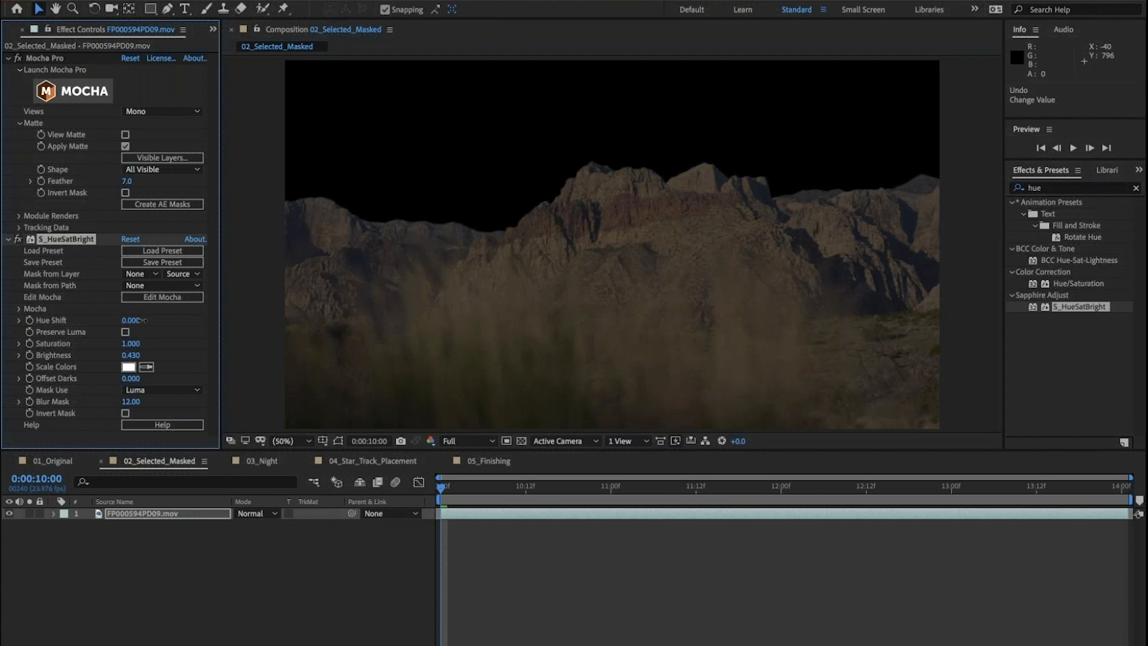
pyautogui.moveTo(141, 320)
pyautogui.mouseDown()
pyautogui.moveTo(166, 321)
pyautogui.moveTo(127, 330)
pyautogui.moveTo(146, 321)
pyautogui.mouseUp()
pyautogui.click(178, 299)
# Step: Search the effects for "curve" and apply the Color Correction Curves effect to the mountain footage
pyautogui.click(1048, 189)
pyautogui.write('curve')
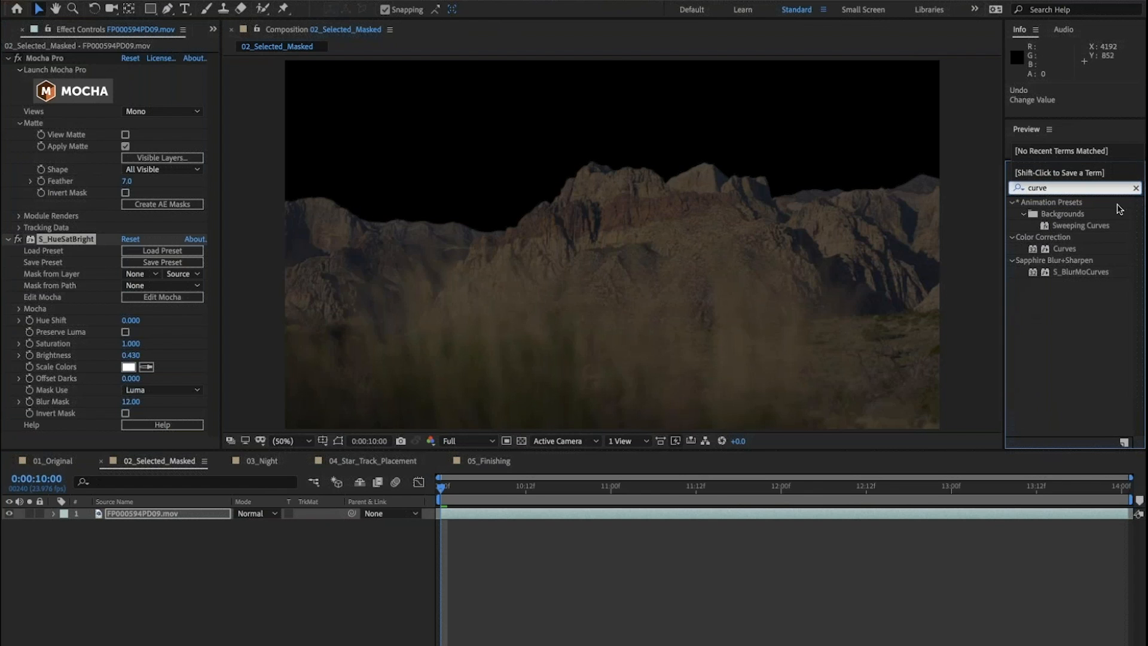
pyautogui.moveTo(1035, 249); pyautogui.dragTo(700, 263)
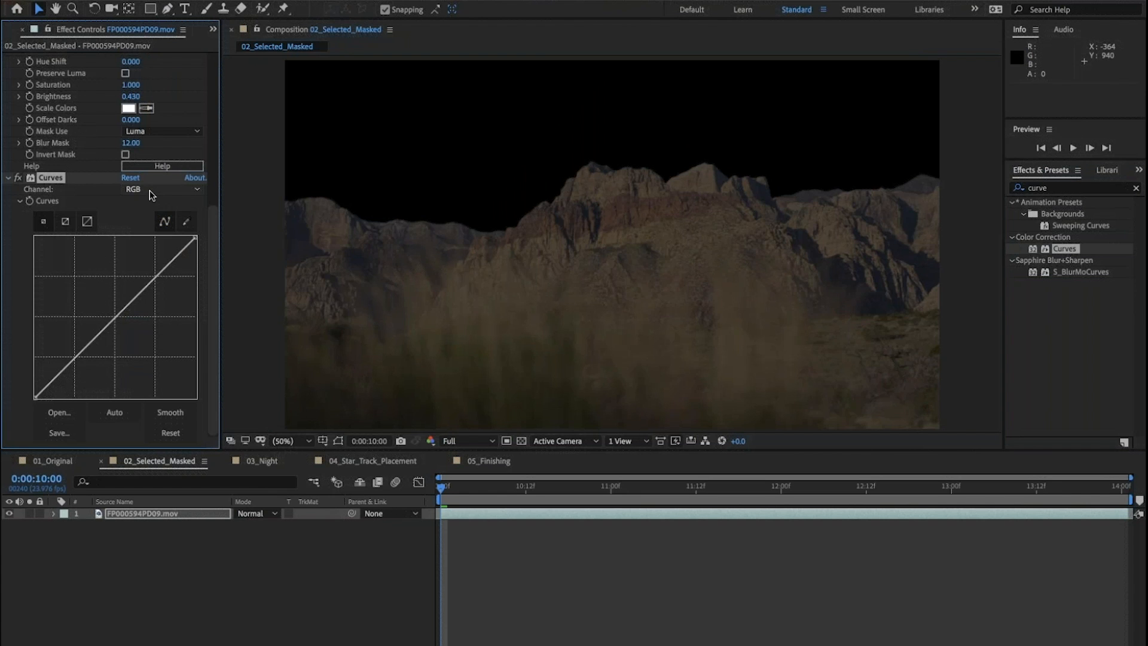
# Step: Lower the white end of the red curve to about half height and that of the green curve slightly
pyautogui.click(146, 189)
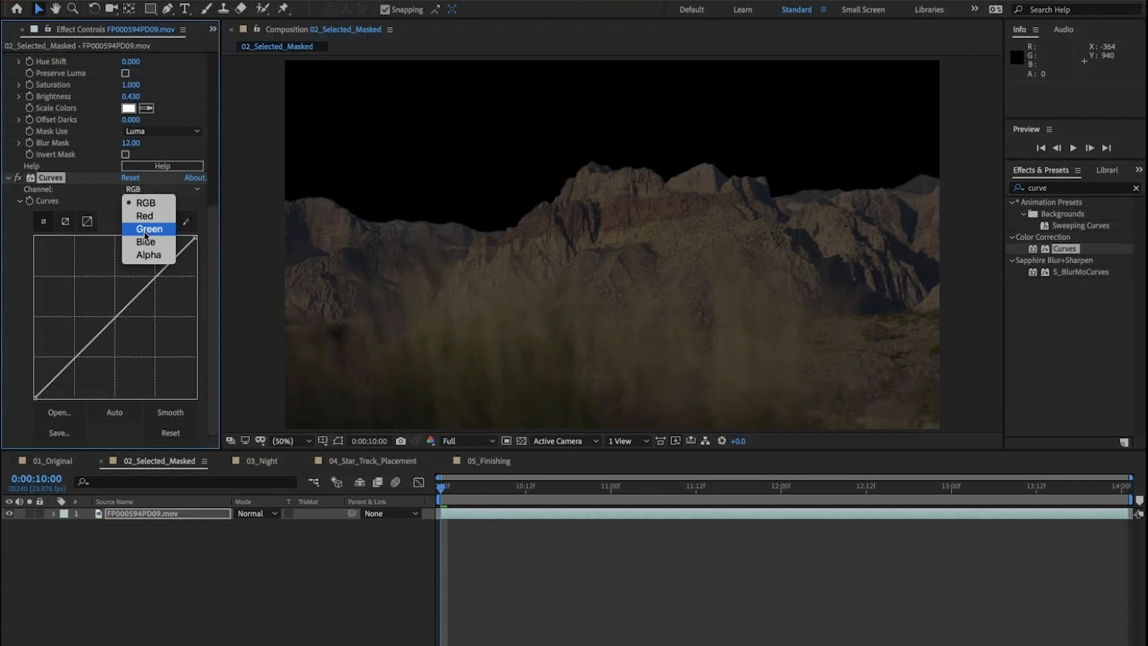
pyautogui.click(148, 218)
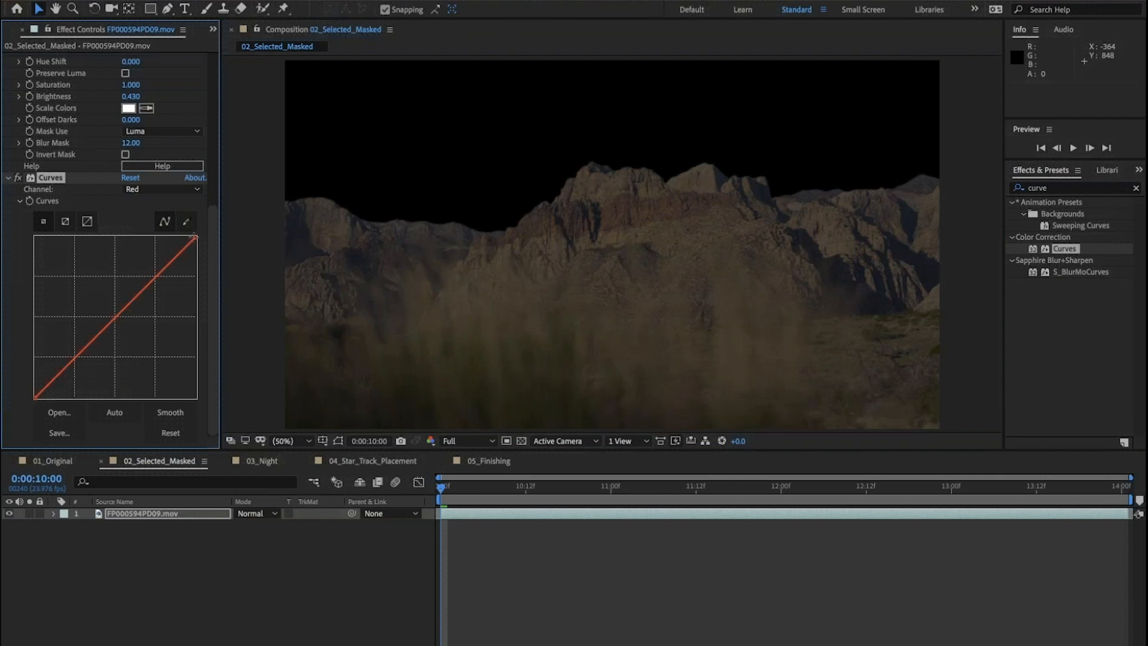
pyautogui.scroll(-1, 197, 235)
pyautogui.moveTo(196, 236); pyautogui.dragTo(197, 319)
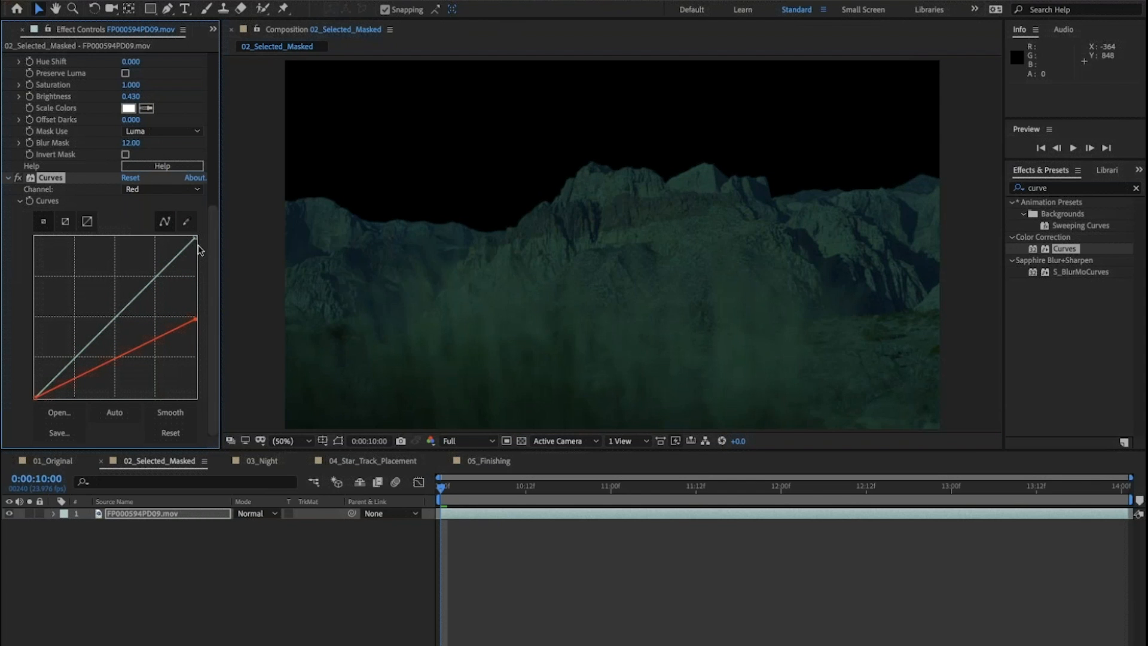
pyautogui.click(136, 191)
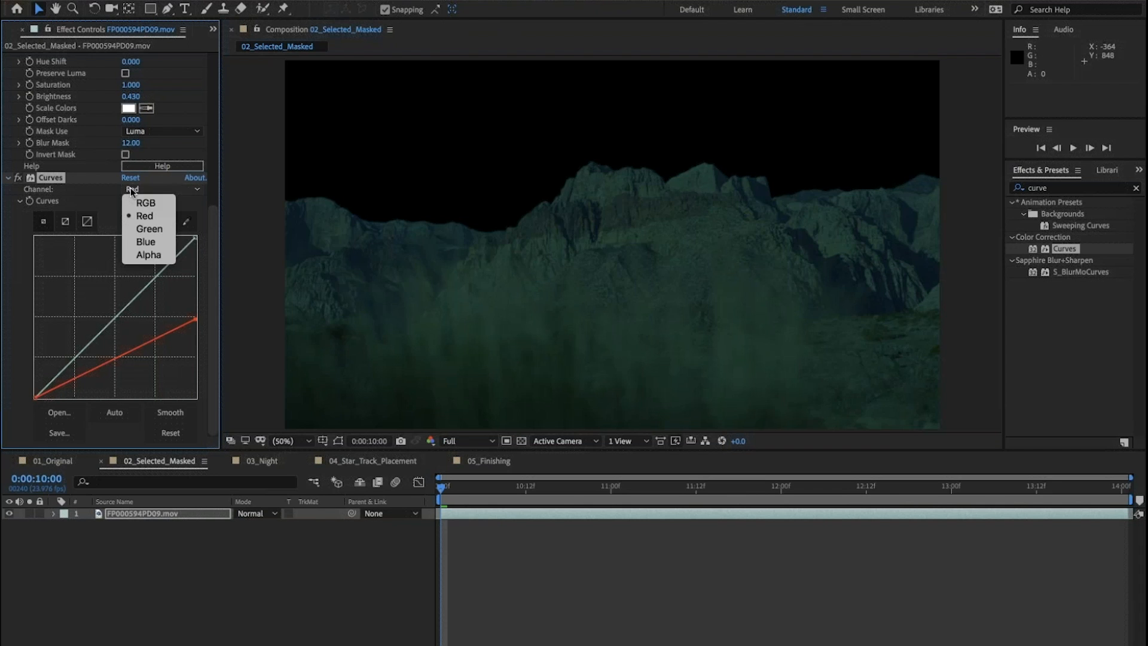
pyautogui.click(139, 229)
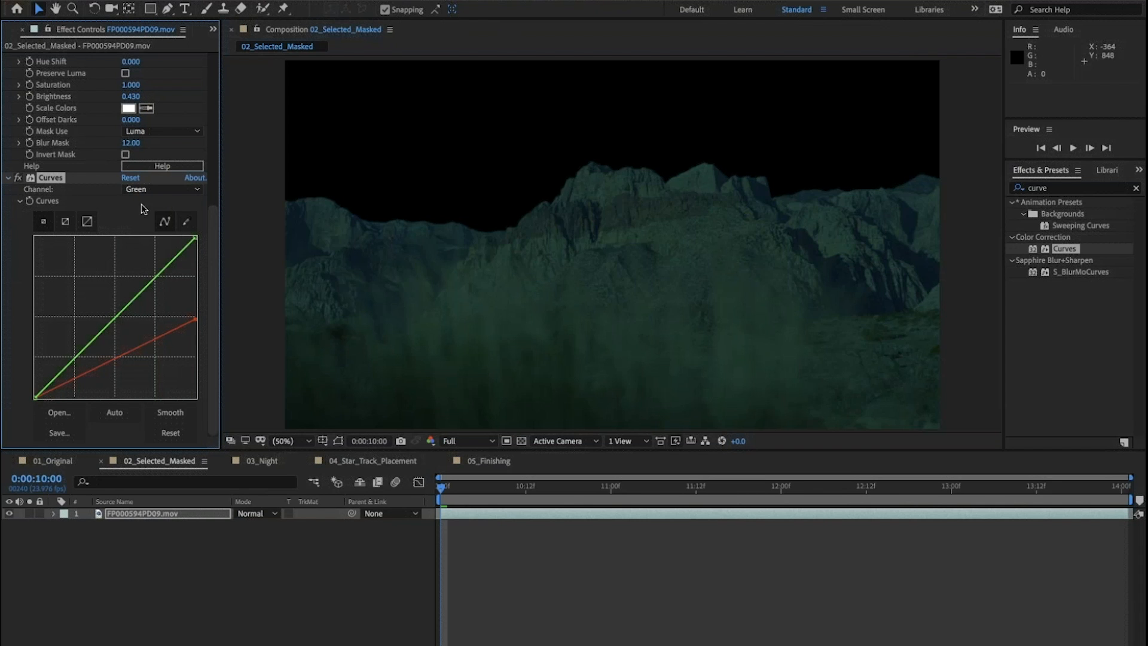
pyautogui.moveTo(195, 237); pyautogui.dragTo(200, 256)
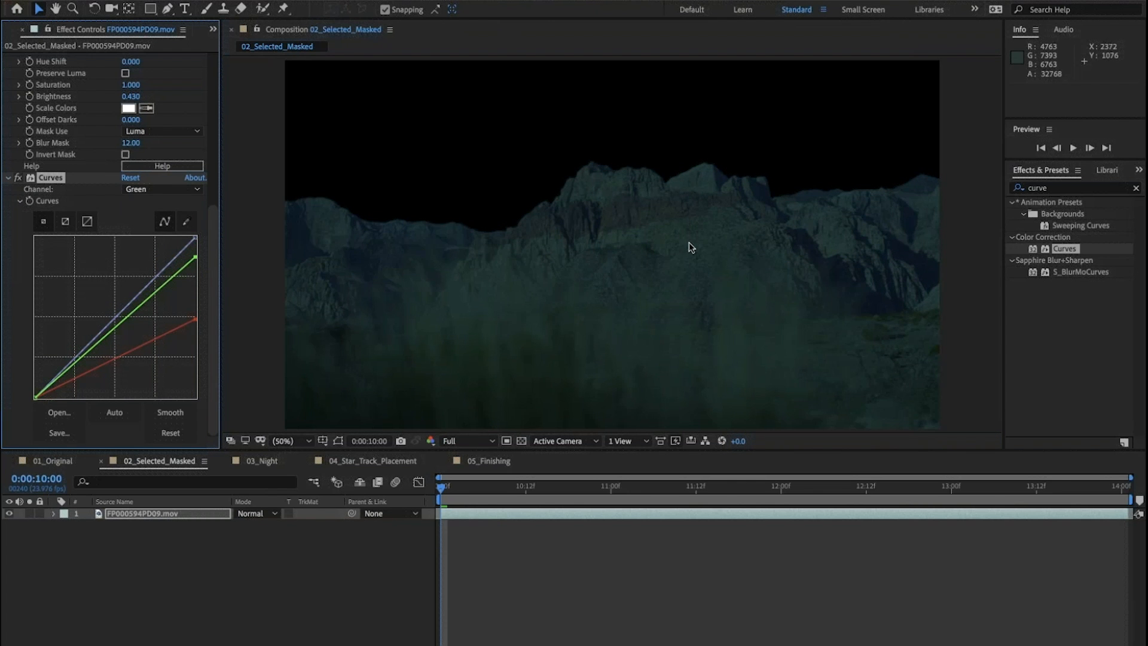
# Step: Boost the blue curve by moving its white point slightly inward and raising a point in its upper part
pyautogui.click(153, 189)
pyautogui.click(148, 242)
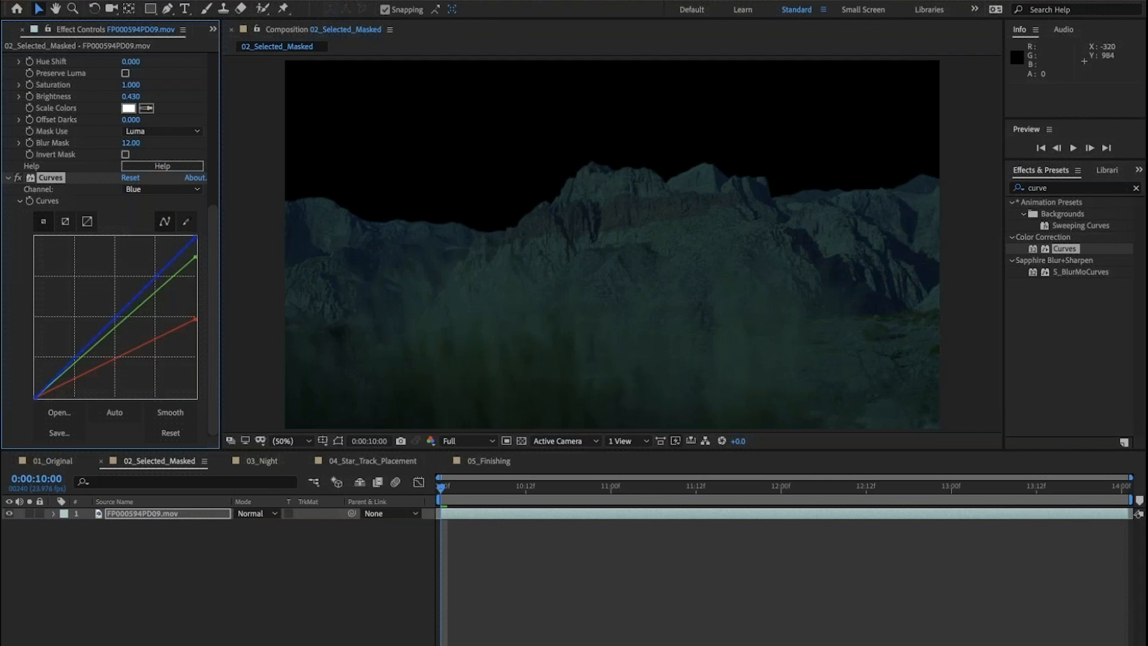
pyautogui.moveTo(193, 238); pyautogui.dragTo(183, 236)
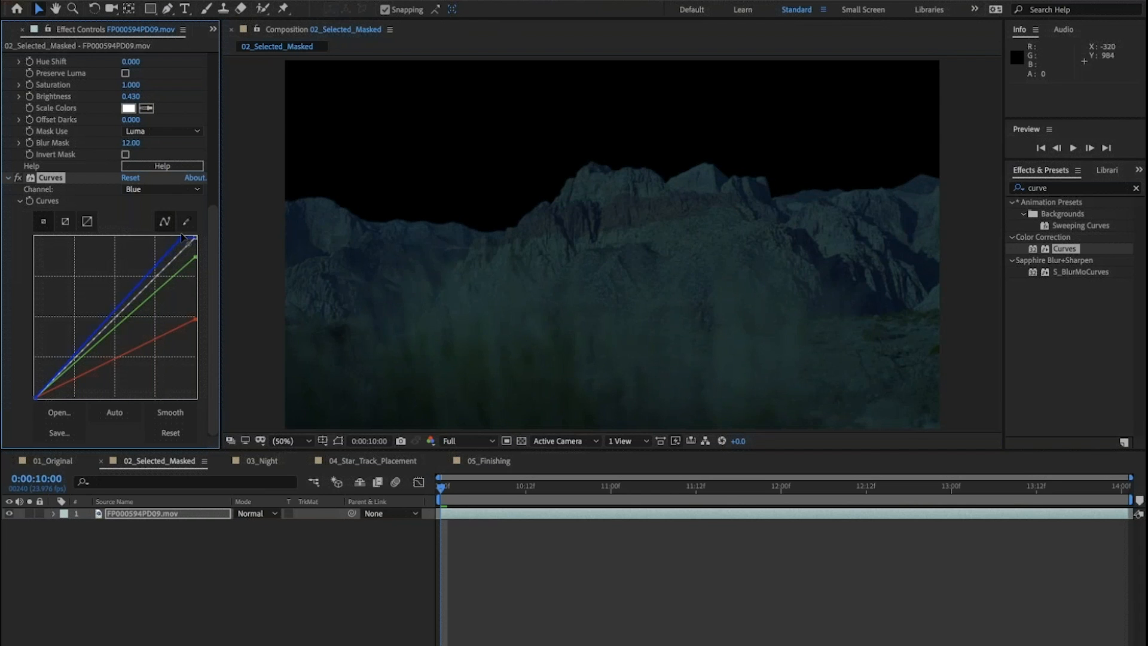
pyautogui.moveTo(150, 271); pyautogui.dragTo(151, 267)
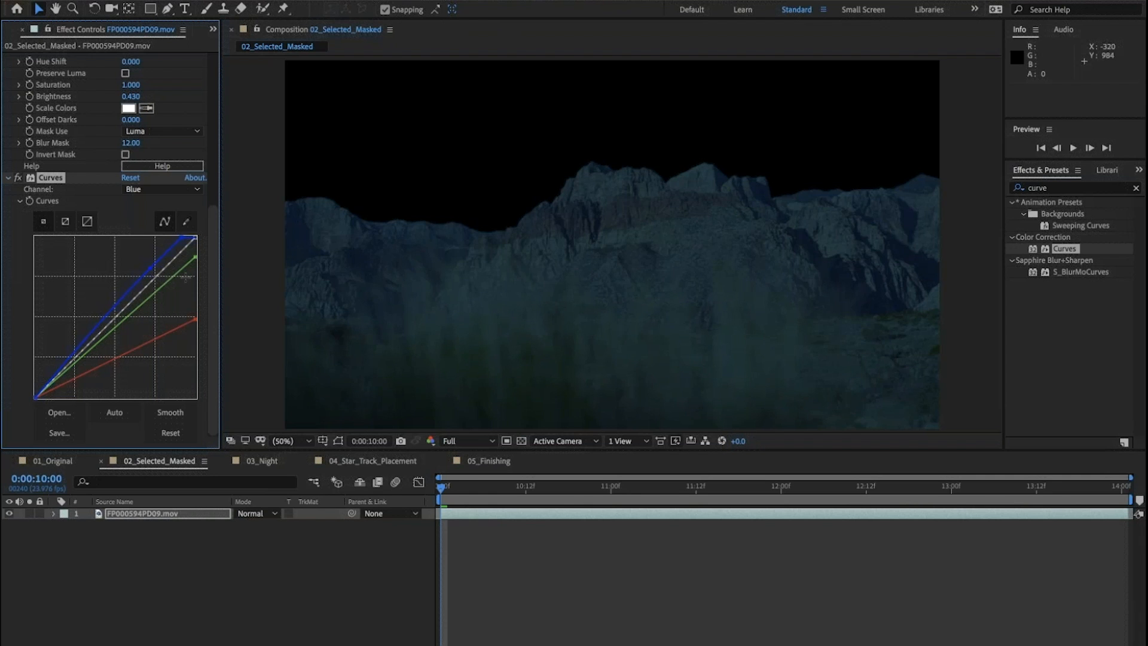
# Step: Darken the midtones slightly by pulling the middle of the RGB curve down
pyautogui.click(148, 189)
pyautogui.click(147, 203)
pyautogui.moveTo(115, 317); pyautogui.dragTo(122, 325)
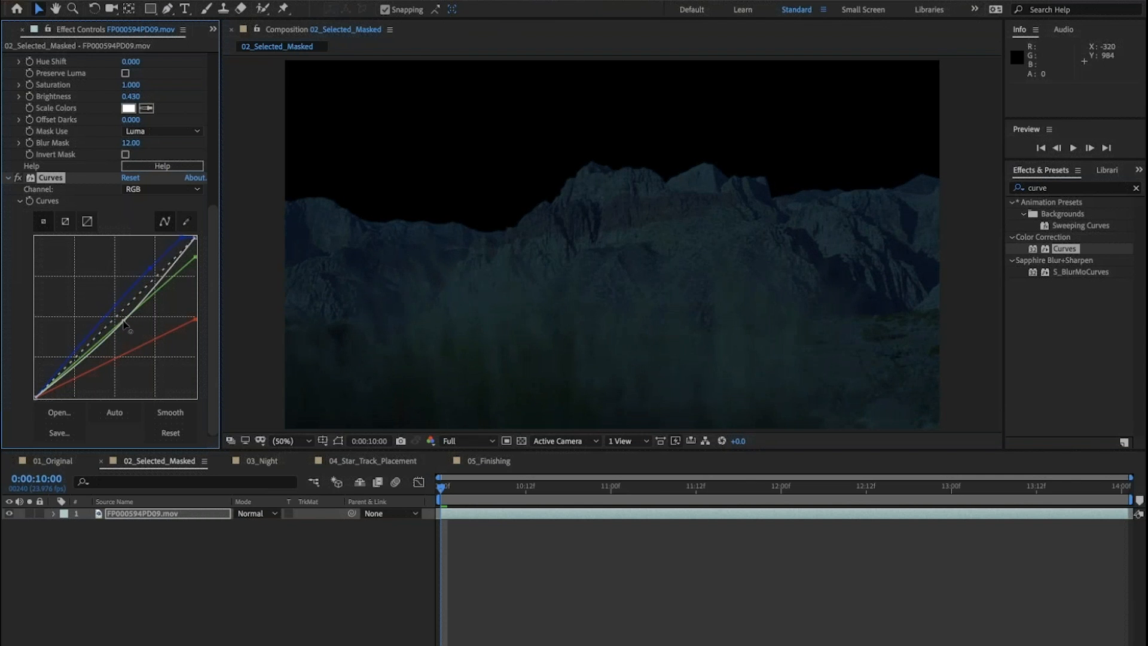
# Step: Collapse the Mocha Pro and S_HueSatBright settings and leave only the Curves effect expanded
pyautogui.scroll(1, 210, 242)
pyautogui.moveTo(210, 242); pyautogui.dragTo(210, 95)
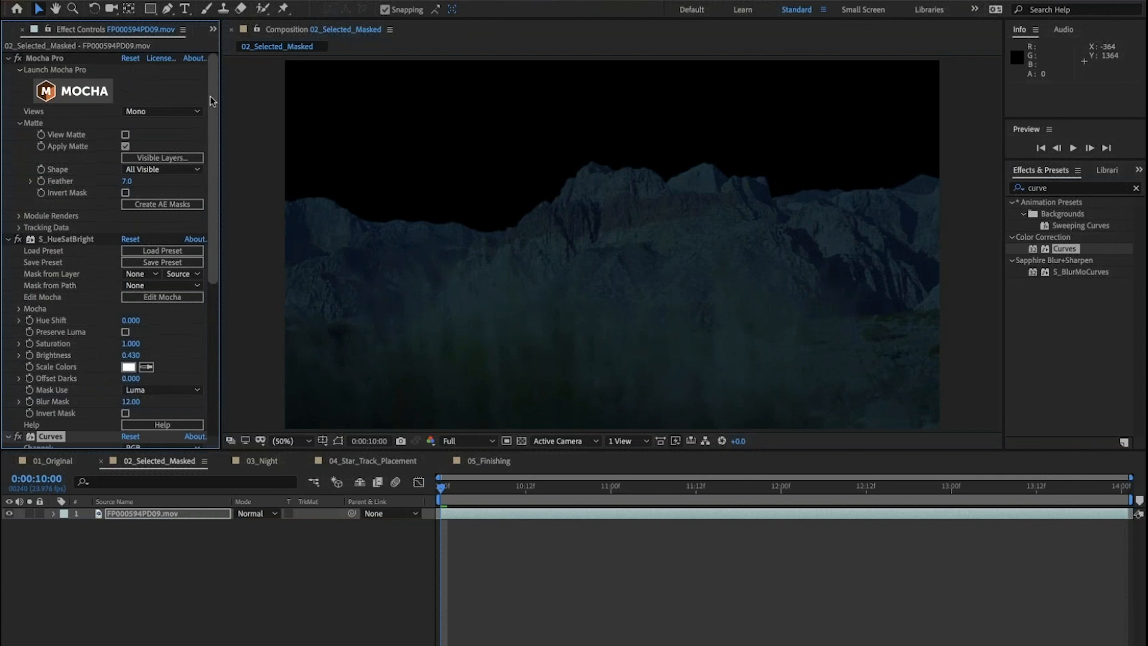
pyautogui.click(8, 58)
pyautogui.click(8, 70)
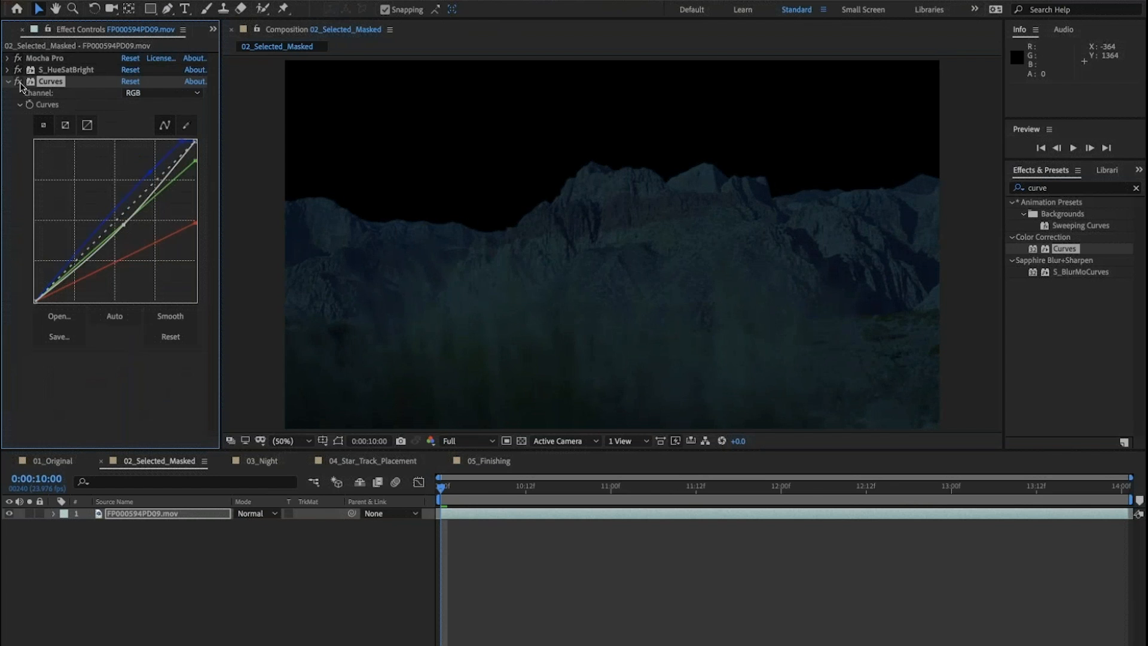
pyautogui.click(8, 81)
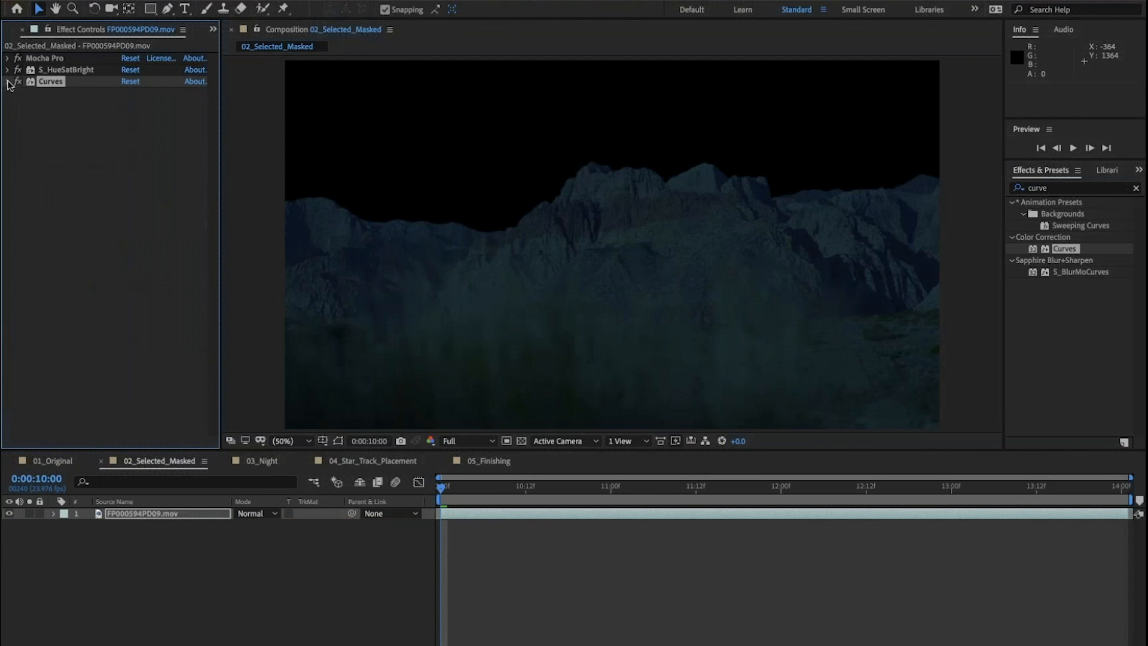
pyautogui.click(8, 82)
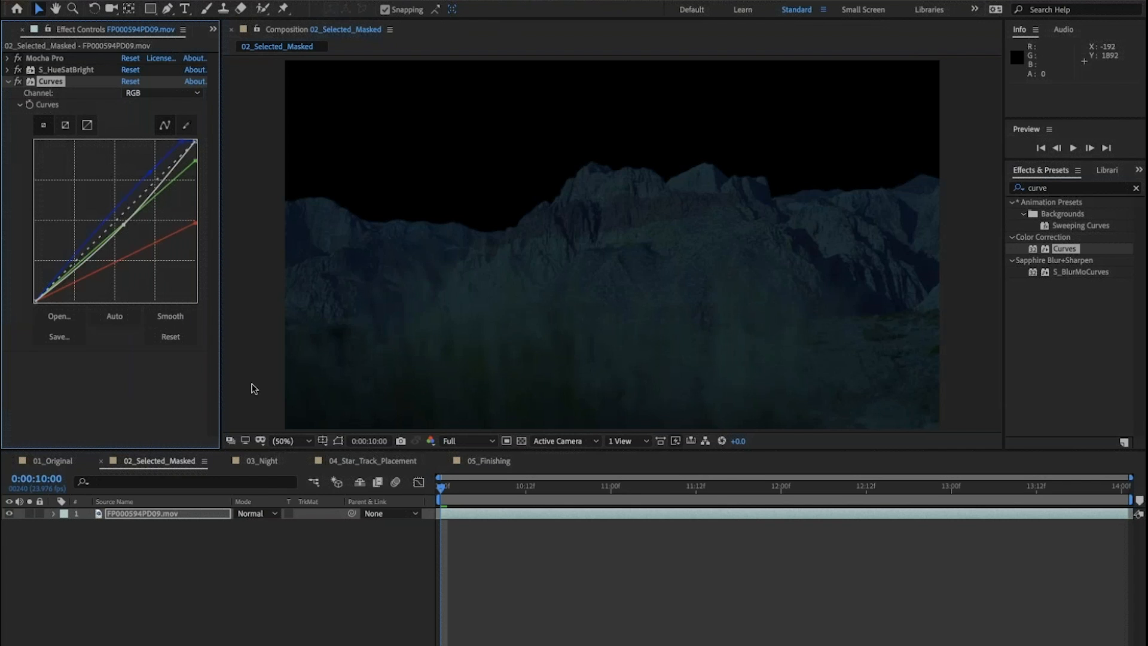
# Step: Open the 03_Night composition to compare the night grade, with a brief look at 04_Star_Track_Placement
pyautogui.click(267, 461)
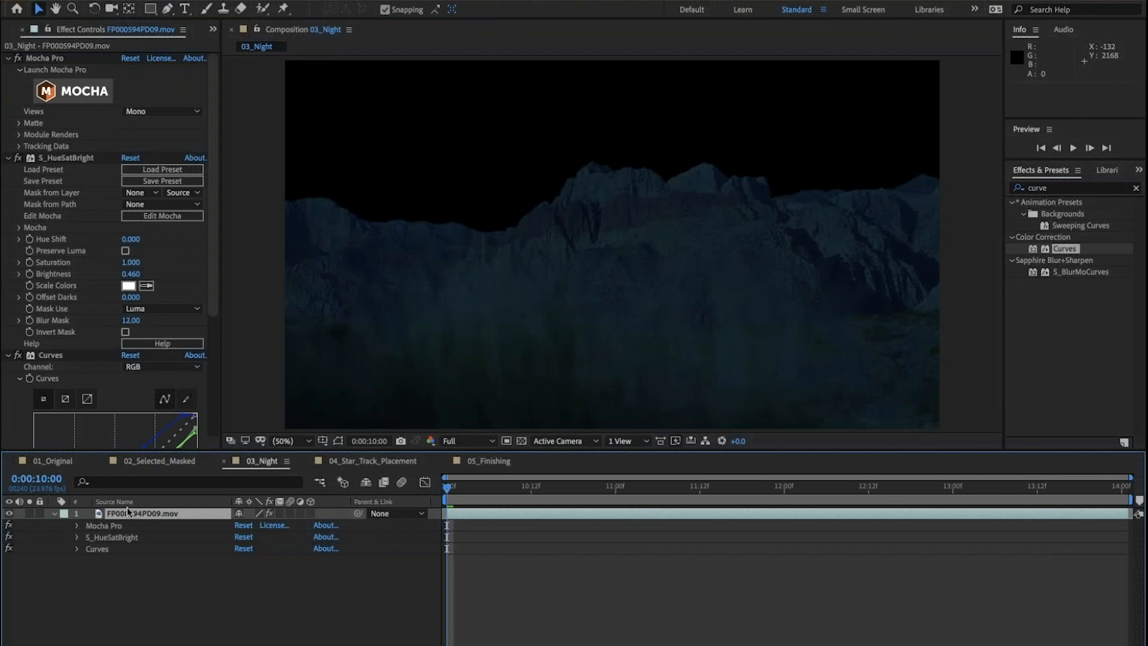
pyautogui.click(360, 464)
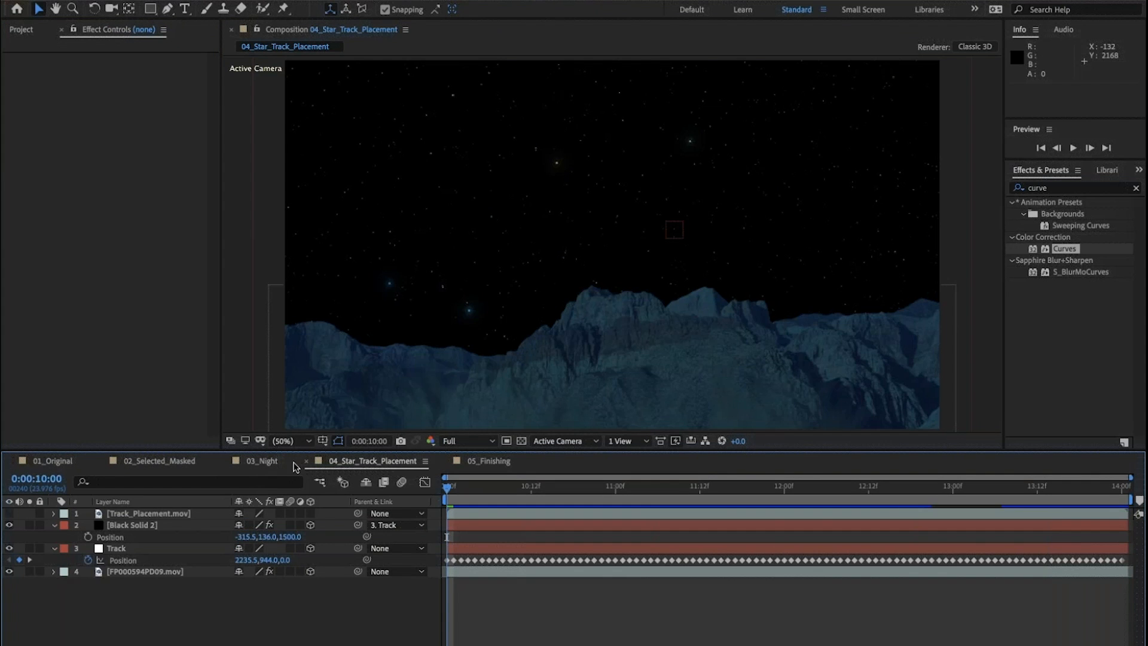
pyautogui.click(253, 460)
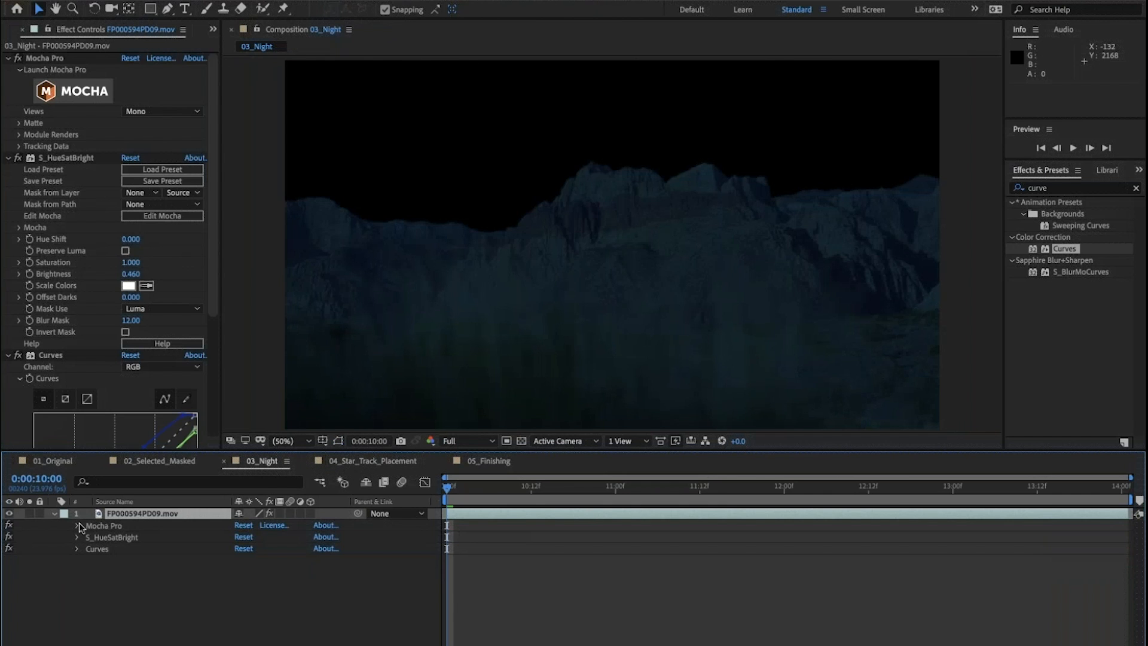
# Step: Collapse the footage layer in 03_Night and start a new solid matched to the composition size
pyautogui.click(53, 514)
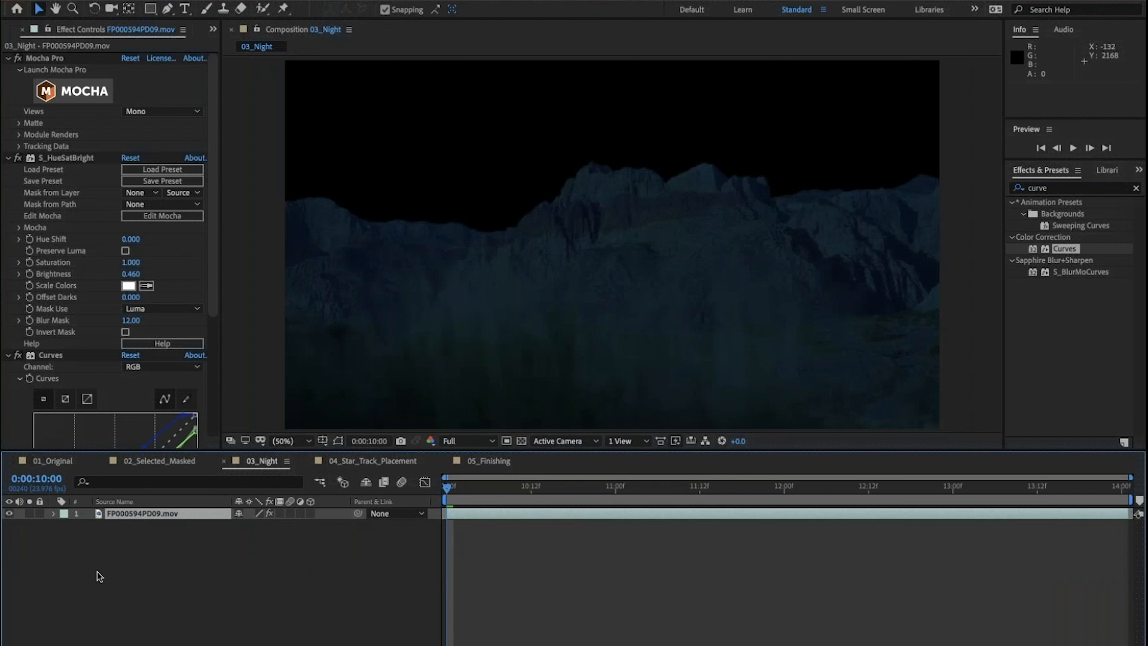
pyautogui.click(127, 599)
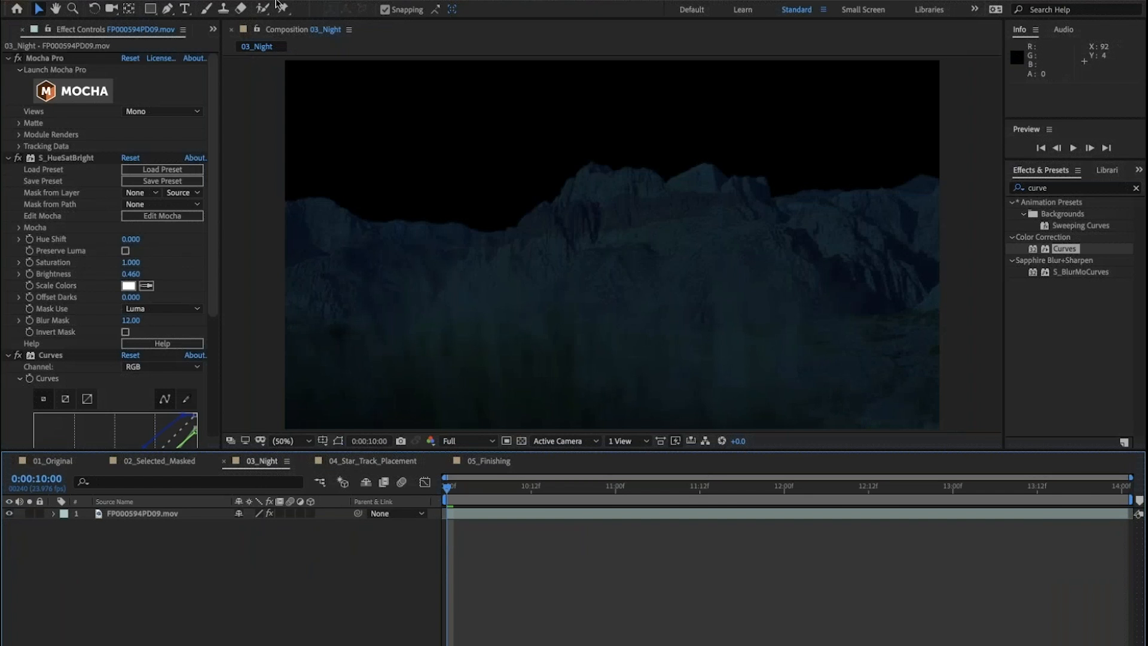
pyautogui.click(246, 0)
pyautogui.moveTo(248, 1)
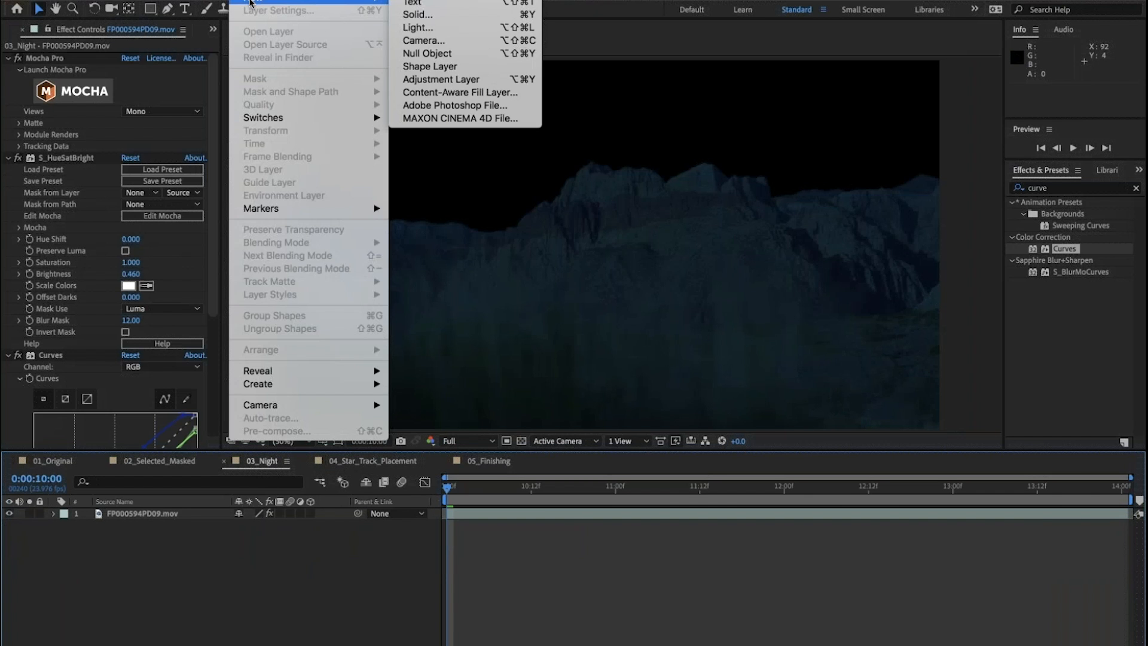
pyautogui.click(429, 15)
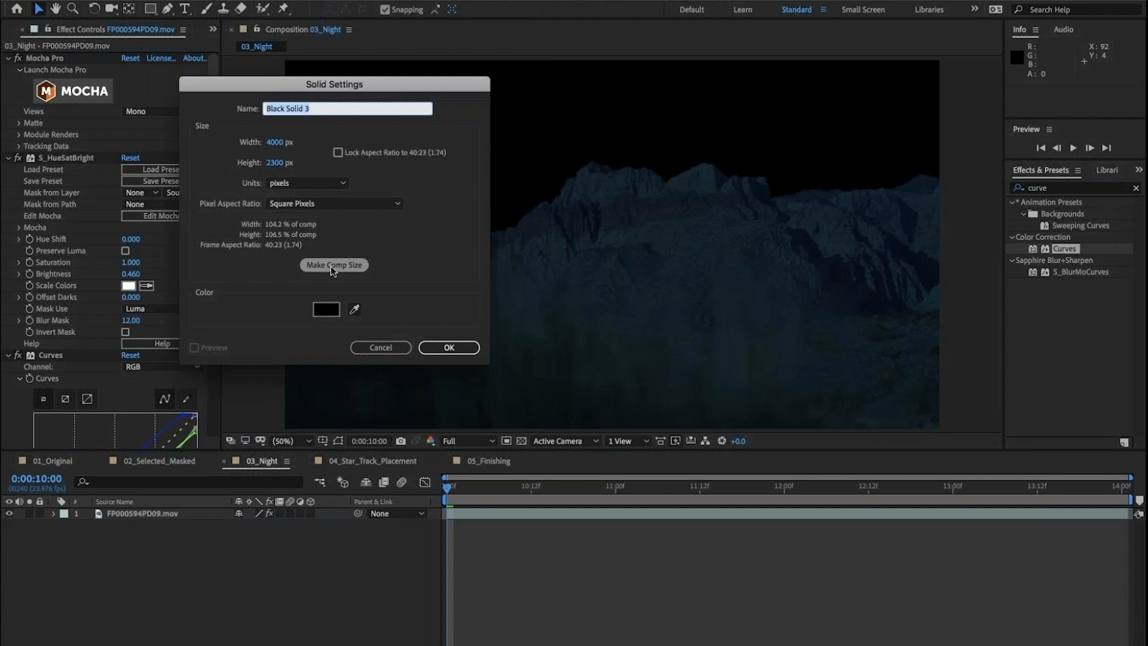
pyautogui.click(332, 266)
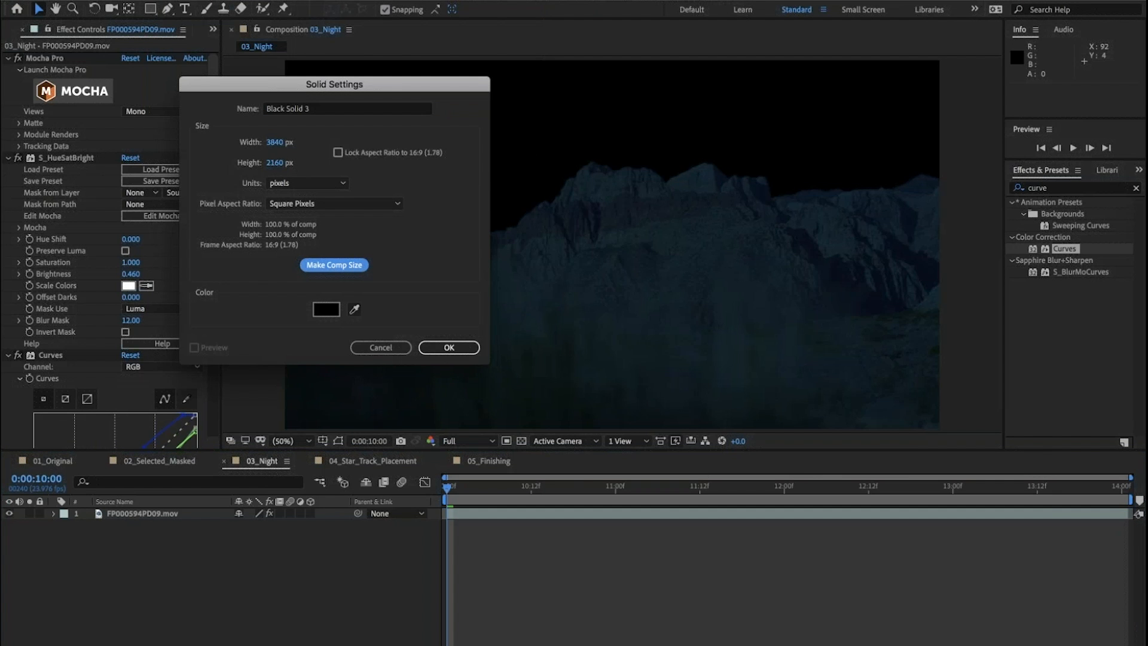
# Step: Set the new solid's size to 4000 × 2300 px, keep its color black (000000), and create it
pyautogui.click(274, 143)
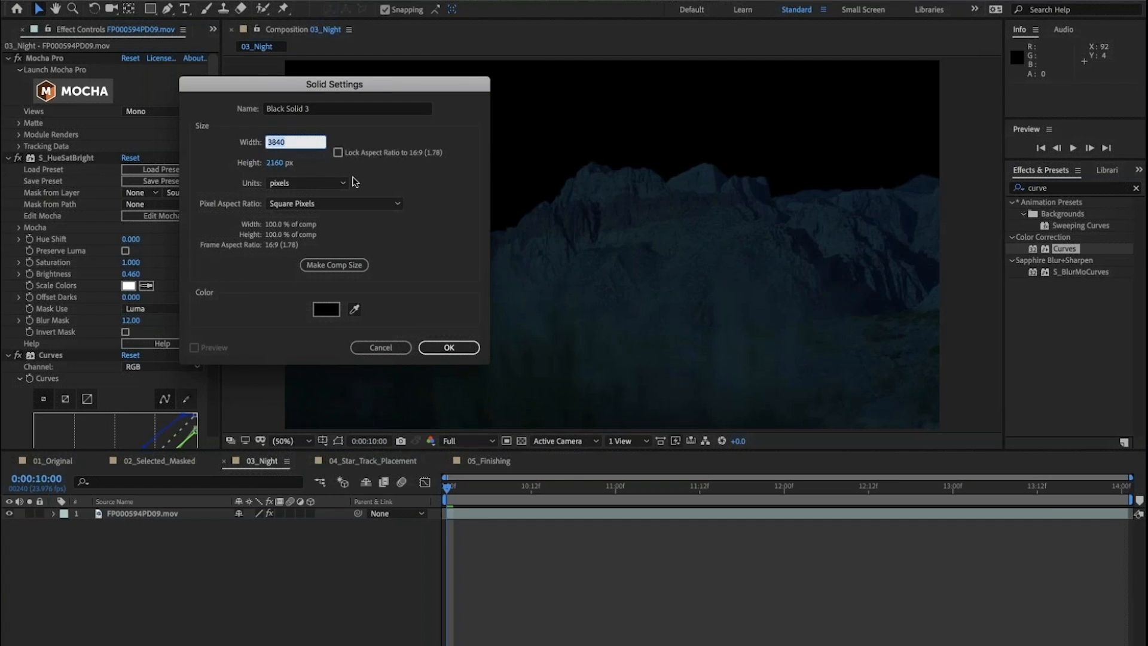
pyautogui.write('4000')
pyautogui.press('Tab')
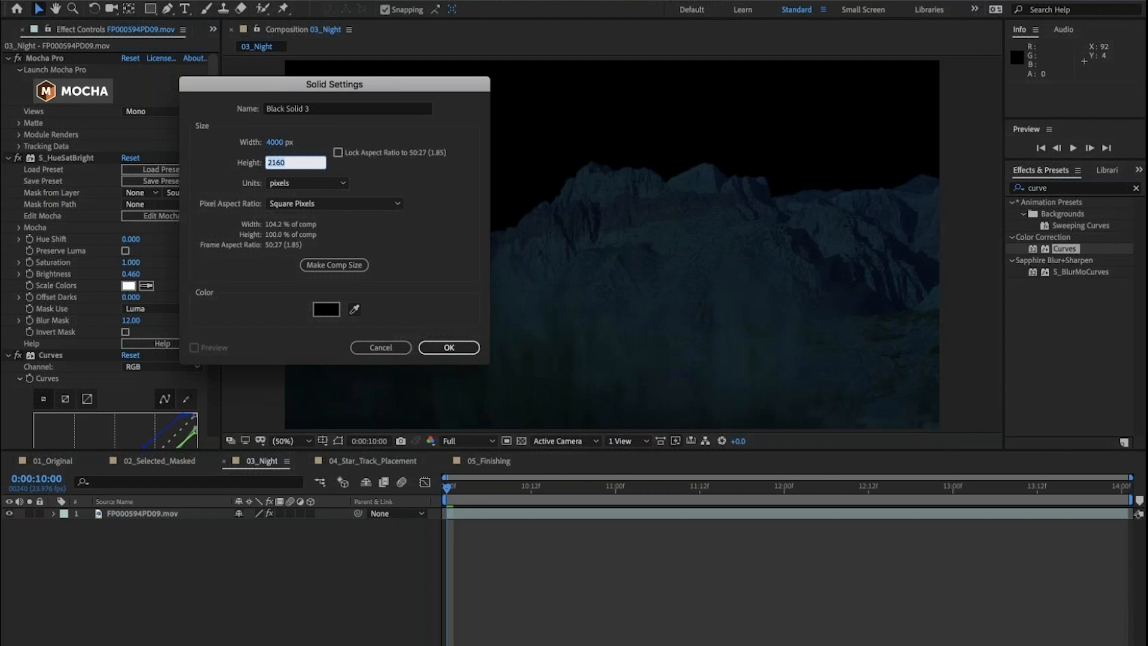
pyautogui.write('2300')
pyautogui.click(327, 310)
pyautogui.moveTo(543, 398); pyautogui.dragTo(464, 526)
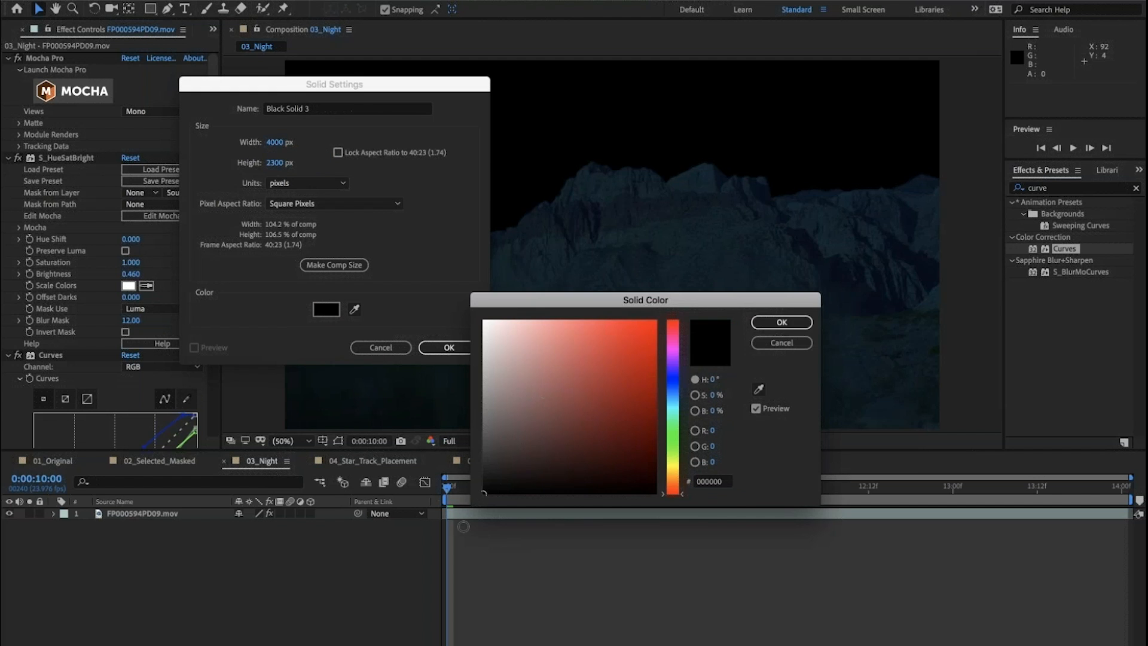
pyautogui.click(780, 322)
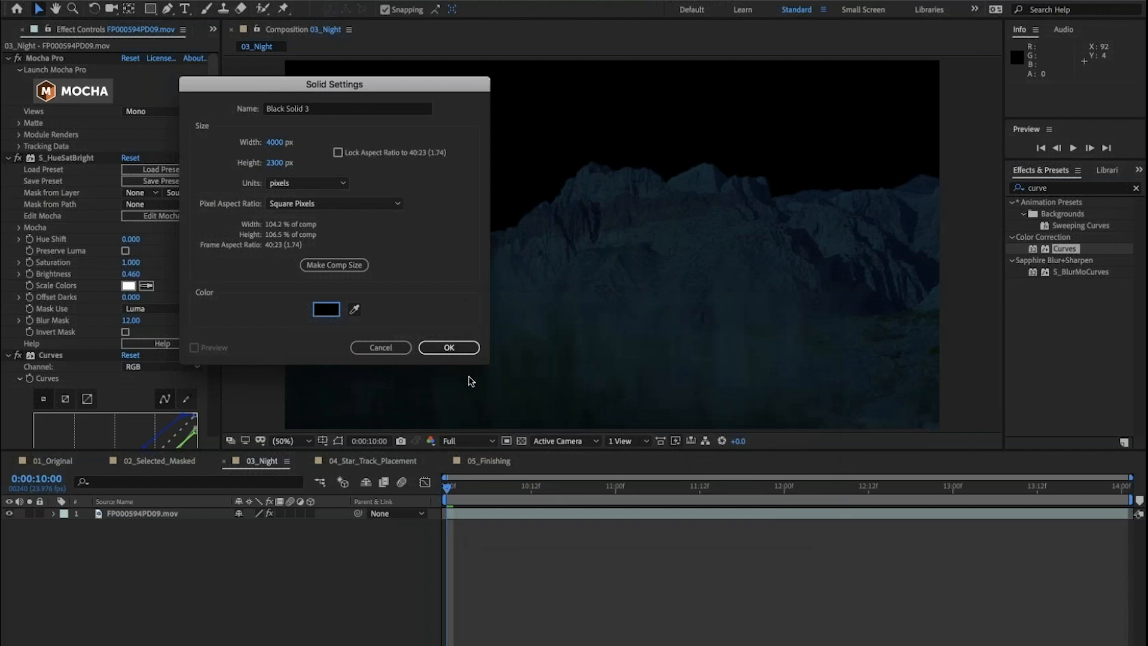
pyautogui.click(443, 348)
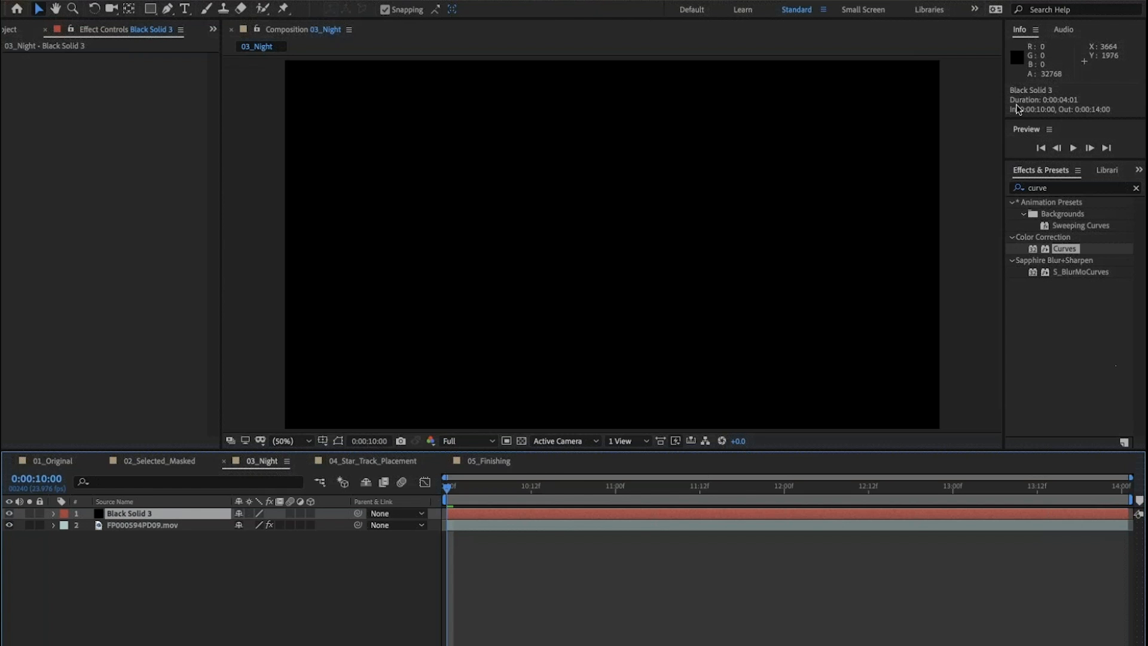
pyautogui.click(1059, 187)
pyautogui.write('S')
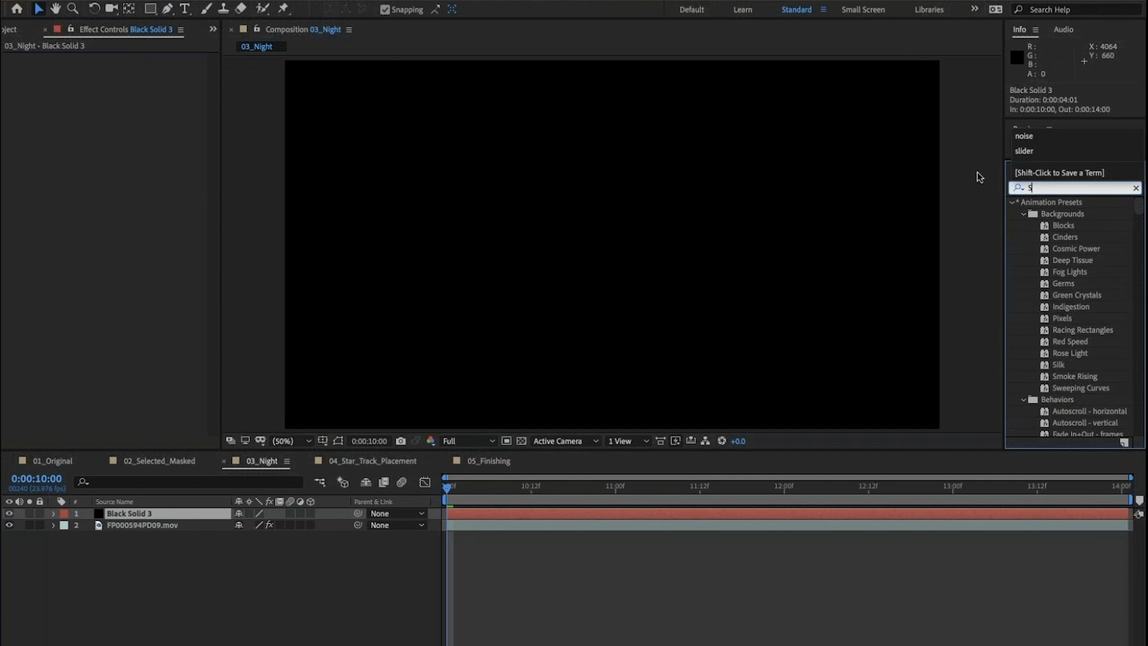
pyautogui.write('-E')
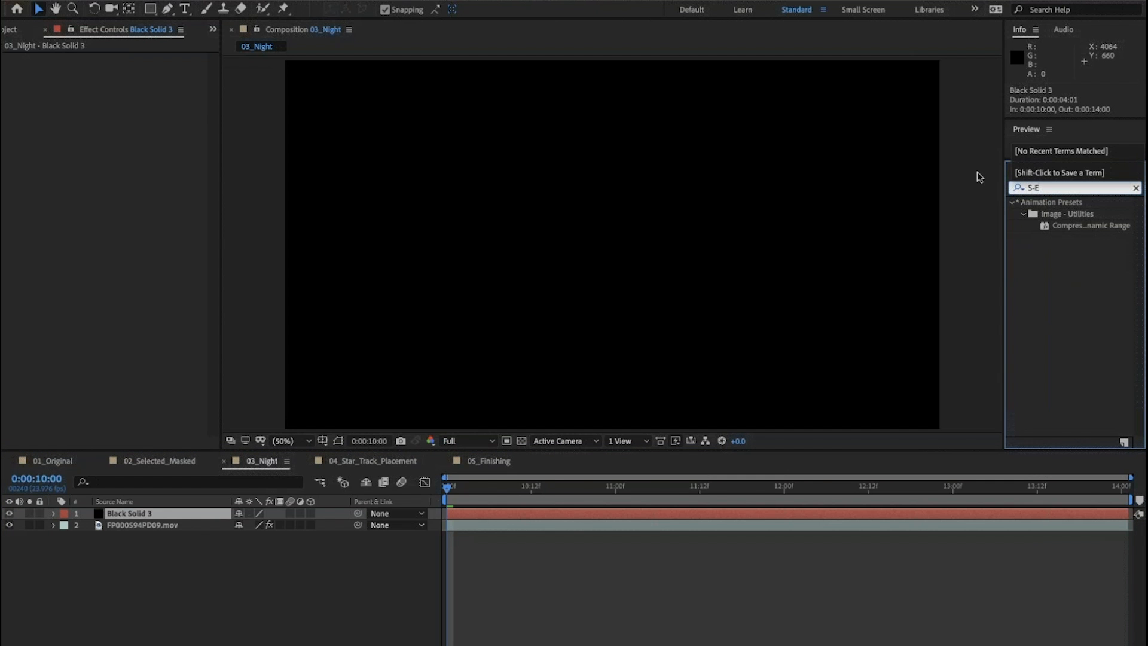
pyautogui.click(1136, 187)
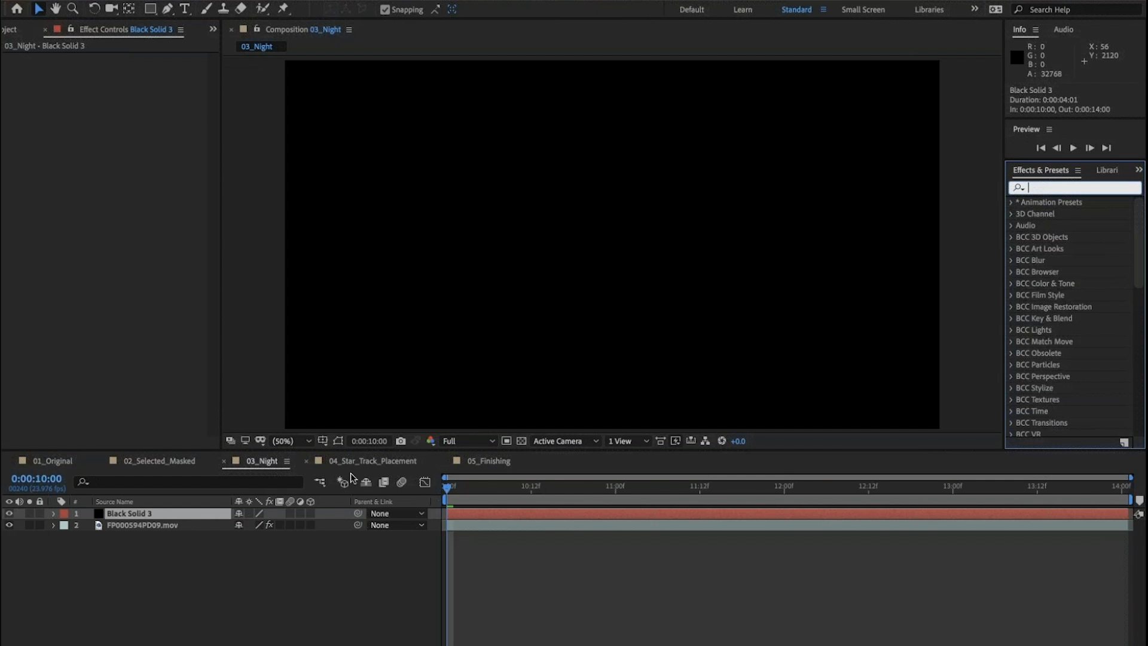
# Step: Open the 04_Star_Track_Placement composition and display the S_Effect NightSky settings of the Black Solid 2 layer
pyautogui.click(375, 462)
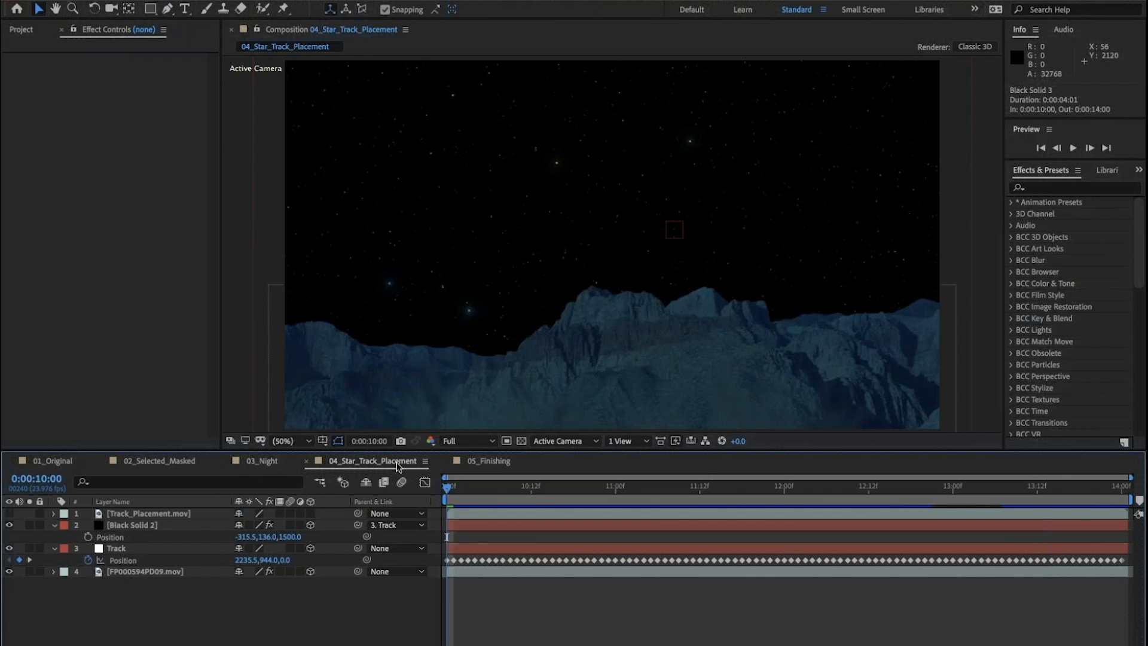
pyautogui.click(133, 526)
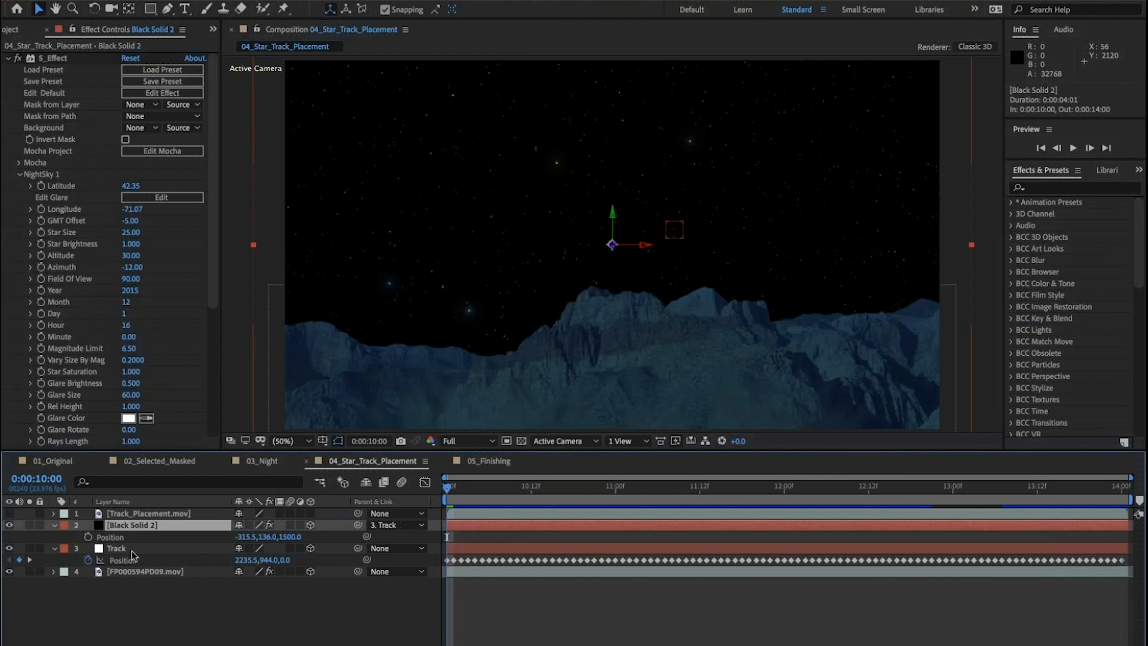
# Step: Apply the Sapphire Builder S_Effect to the Black Solid 3 layer in the 03_Night composition
pyautogui.click(264, 462)
pyautogui.click(120, 517)
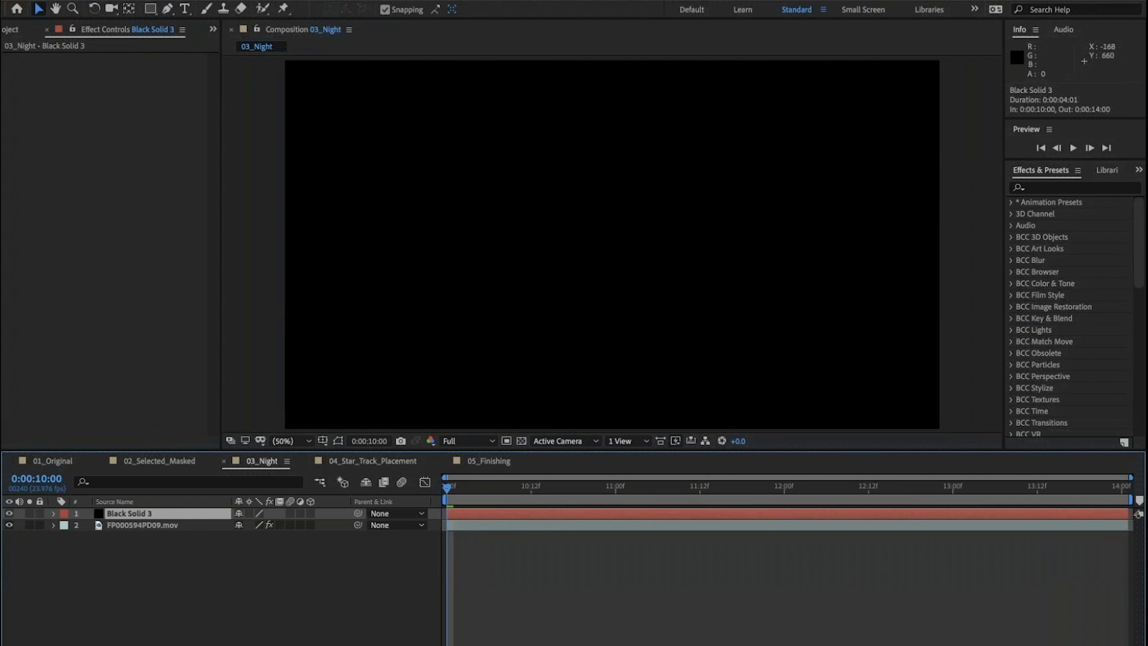
pyautogui.click(284, 1)
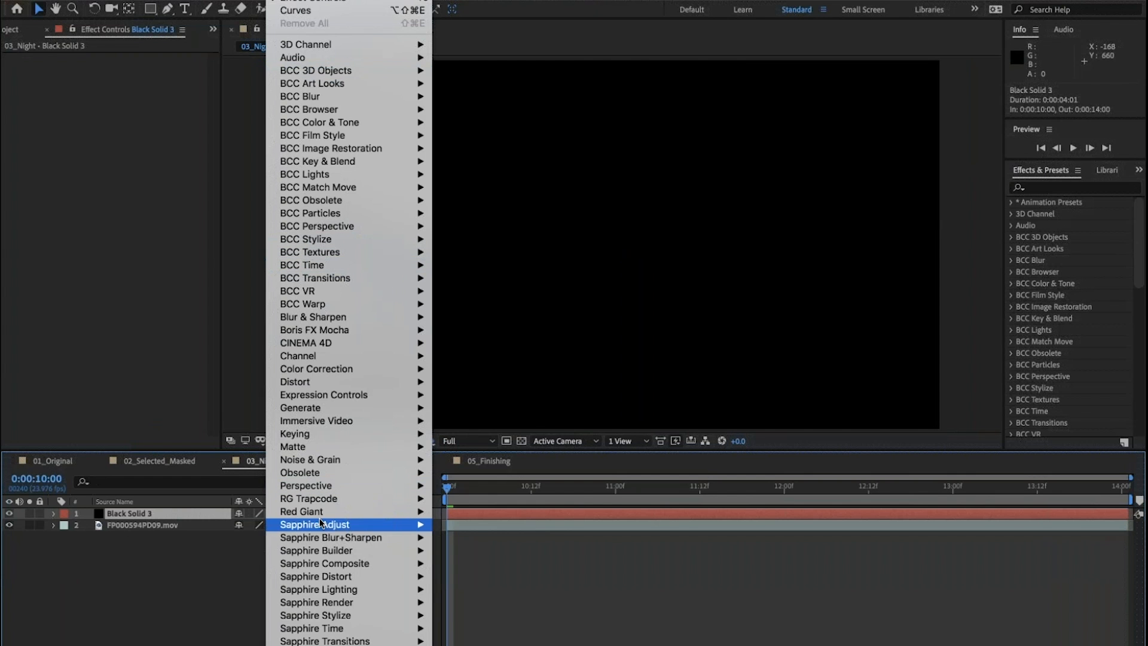
pyautogui.moveTo(319, 519)
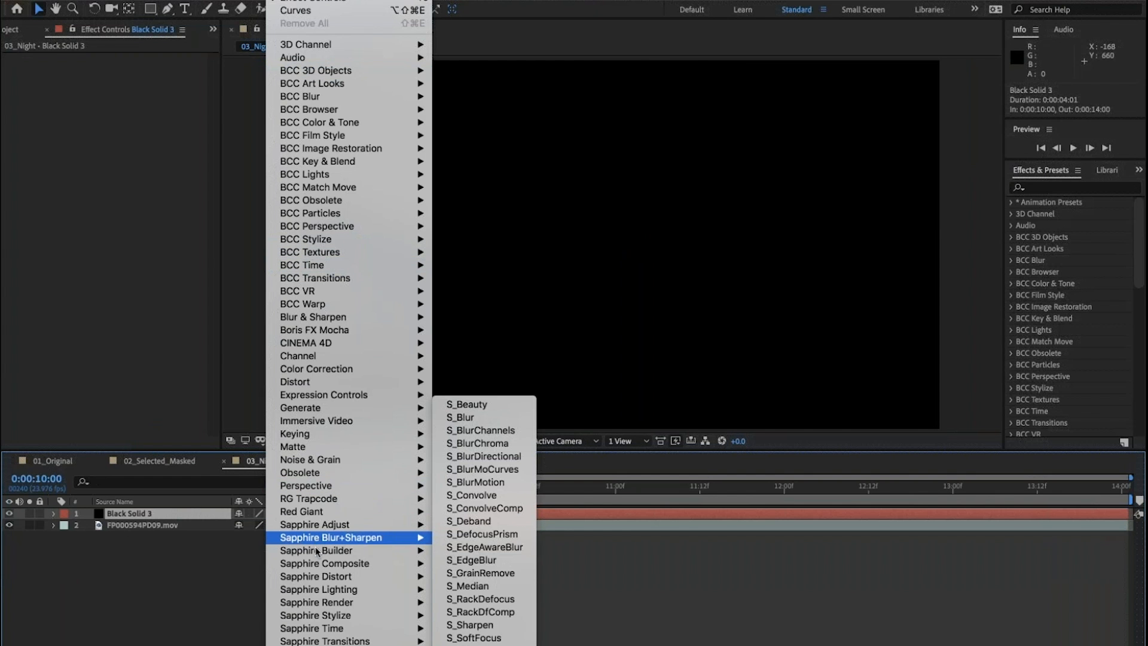
pyautogui.moveTo(319, 563)
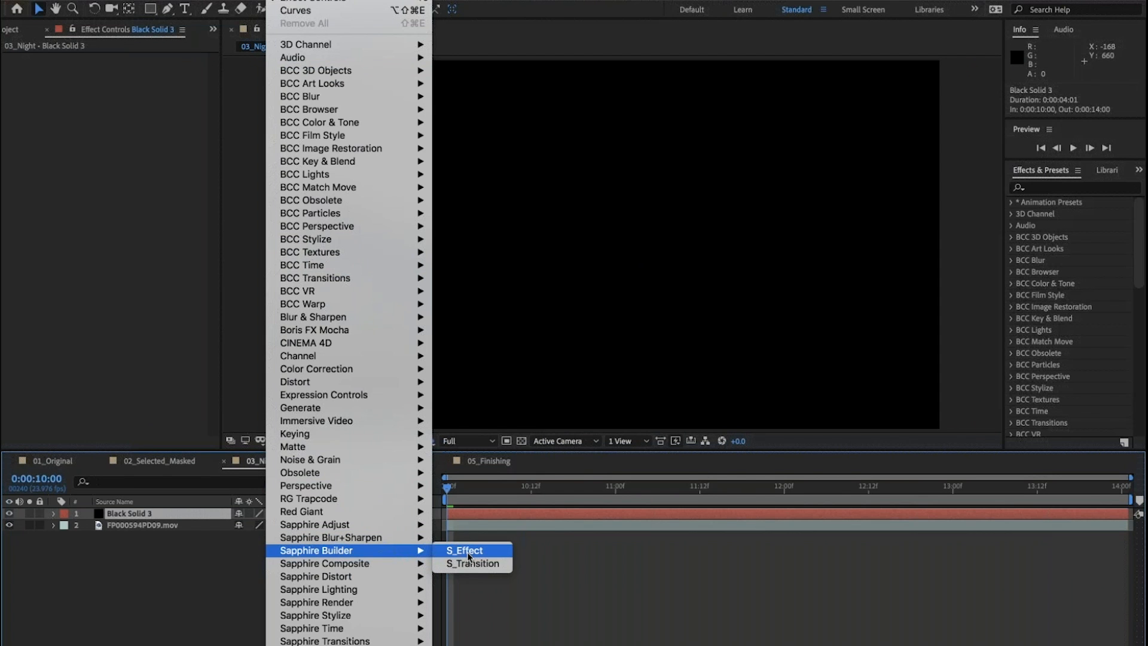
pyautogui.click(468, 552)
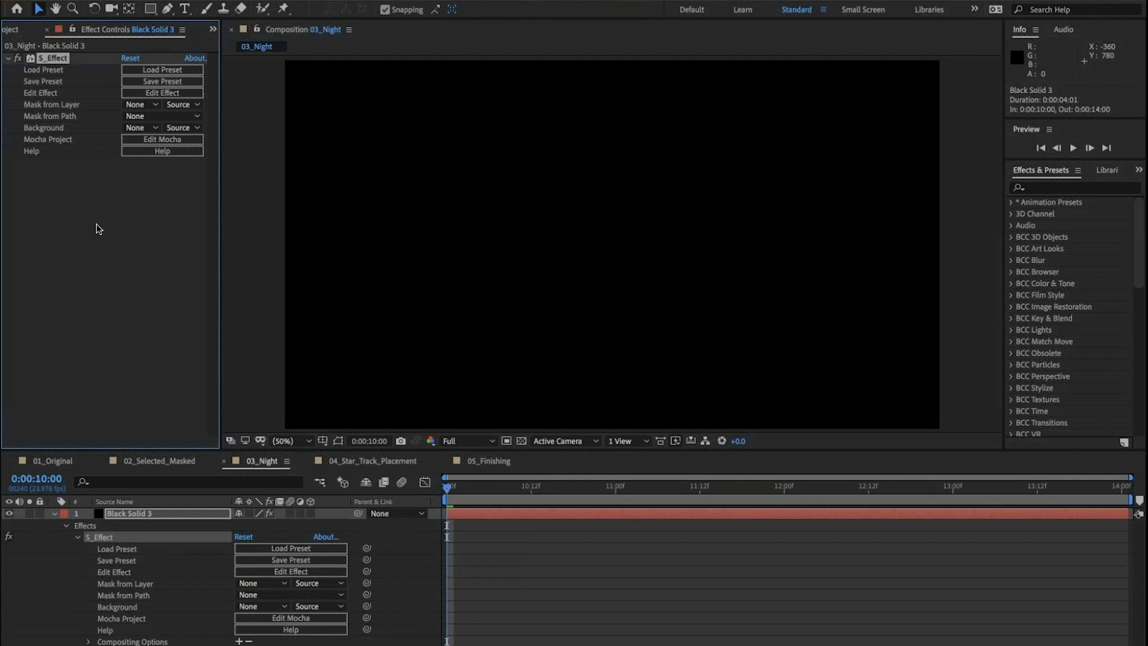
# Step: Search the Sapphire preset browser's effects for "ni" and load the Default preset of S_NightSky into S_Effect
pyautogui.click(136, 68)
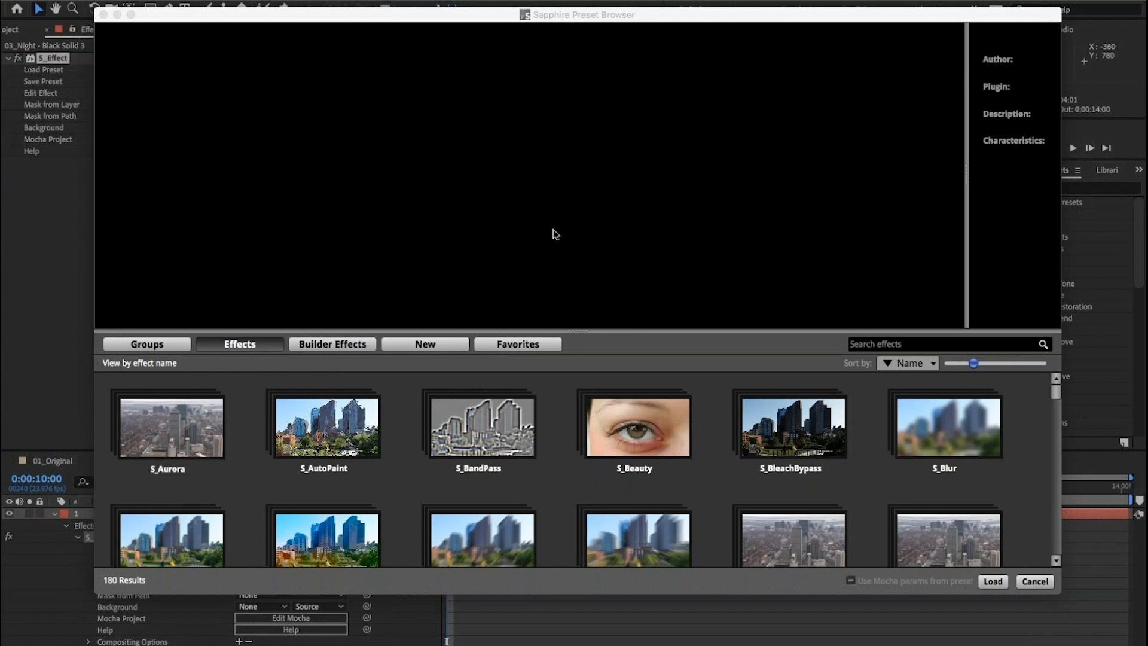
pyautogui.click(261, 347)
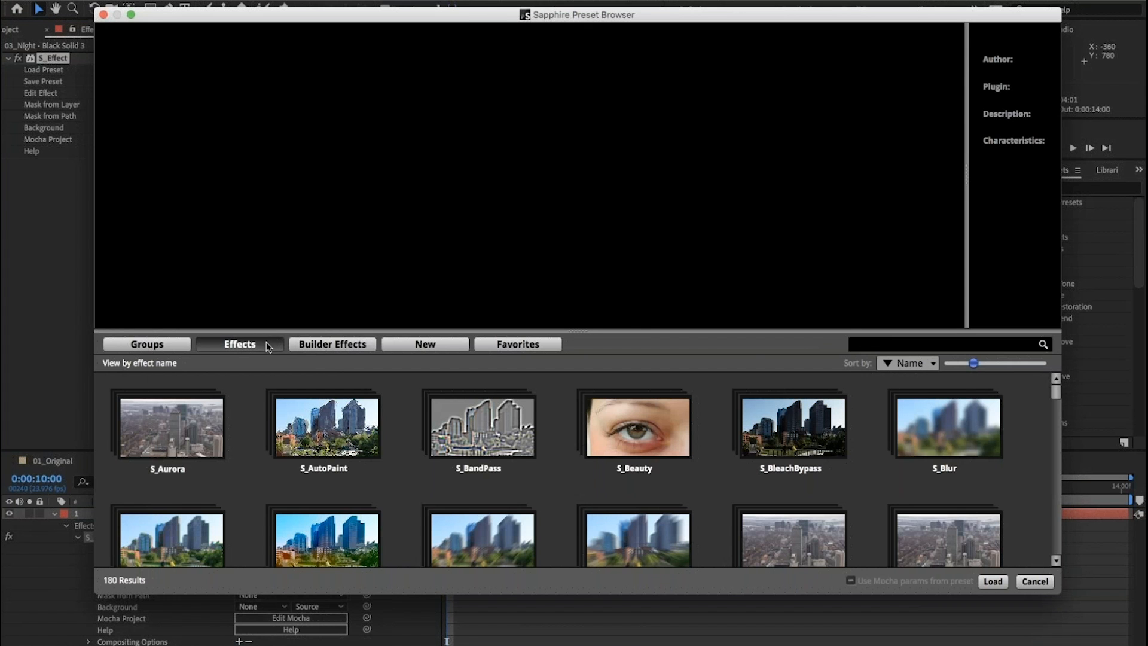
pyautogui.click(244, 347)
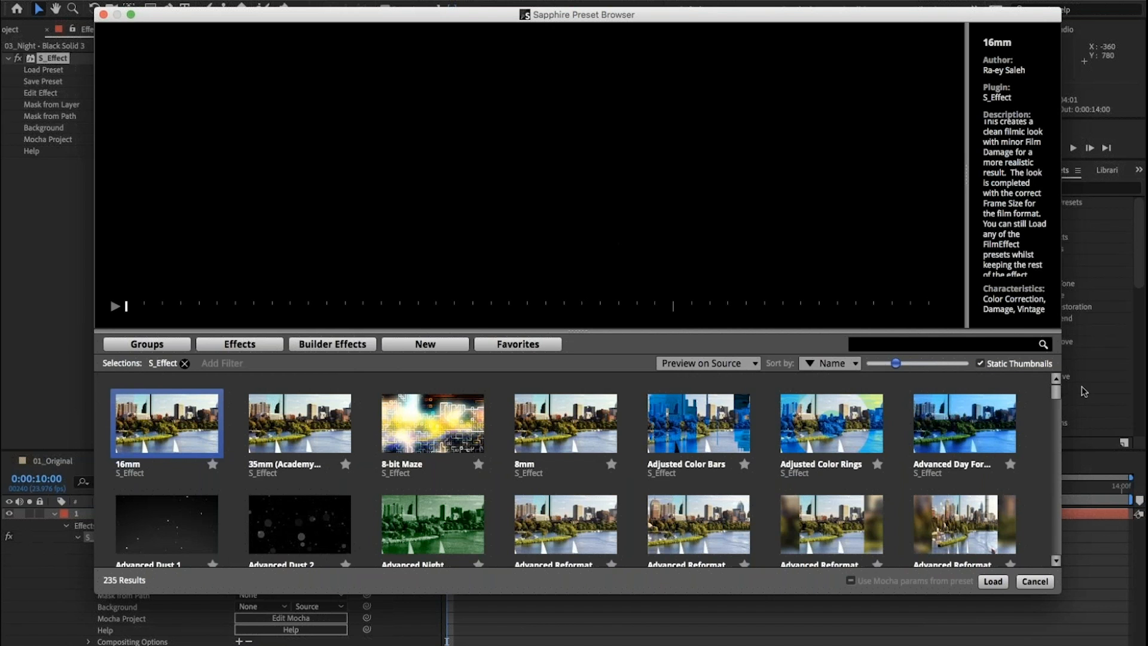
pyautogui.click(258, 348)
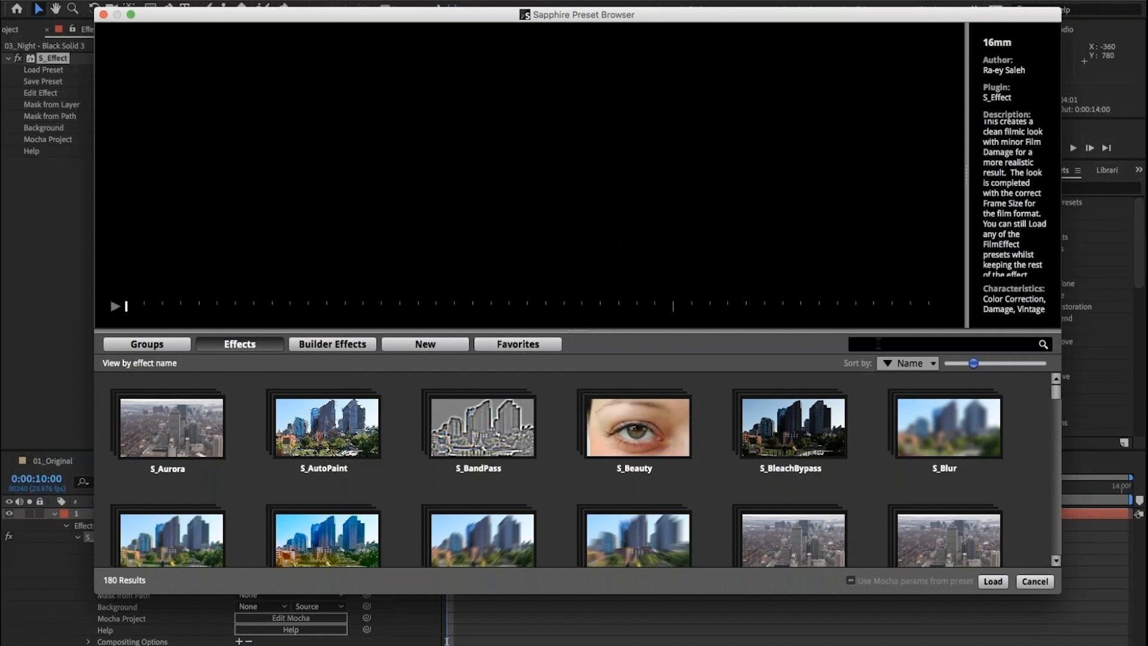
pyautogui.write('ni')
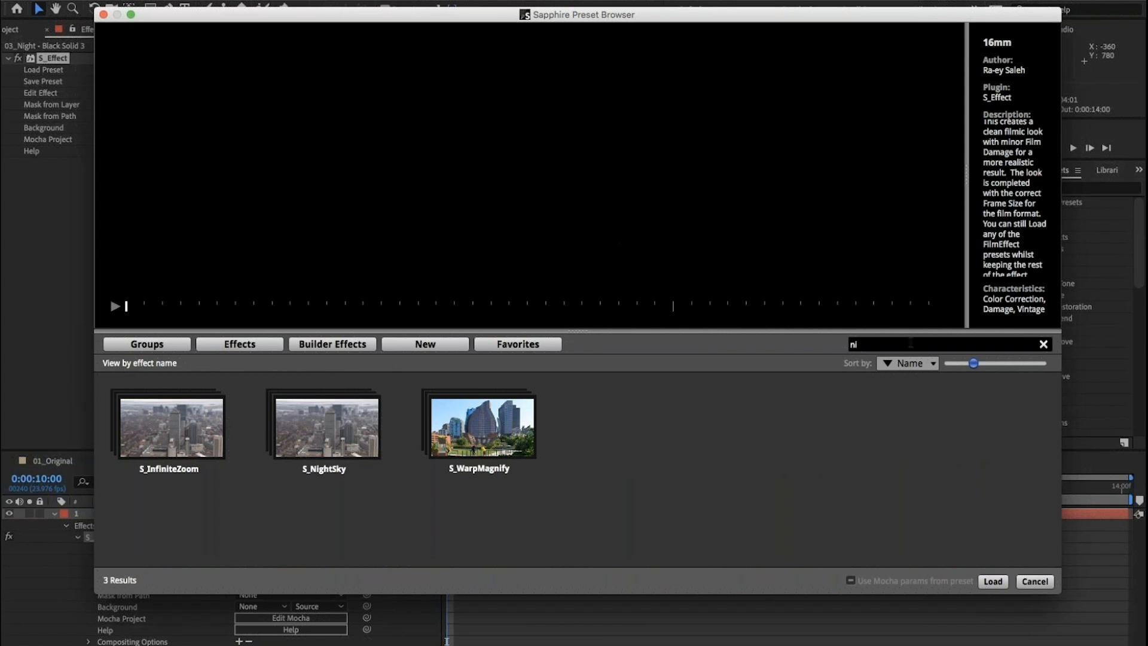
pyautogui.doubleClick(311, 425)
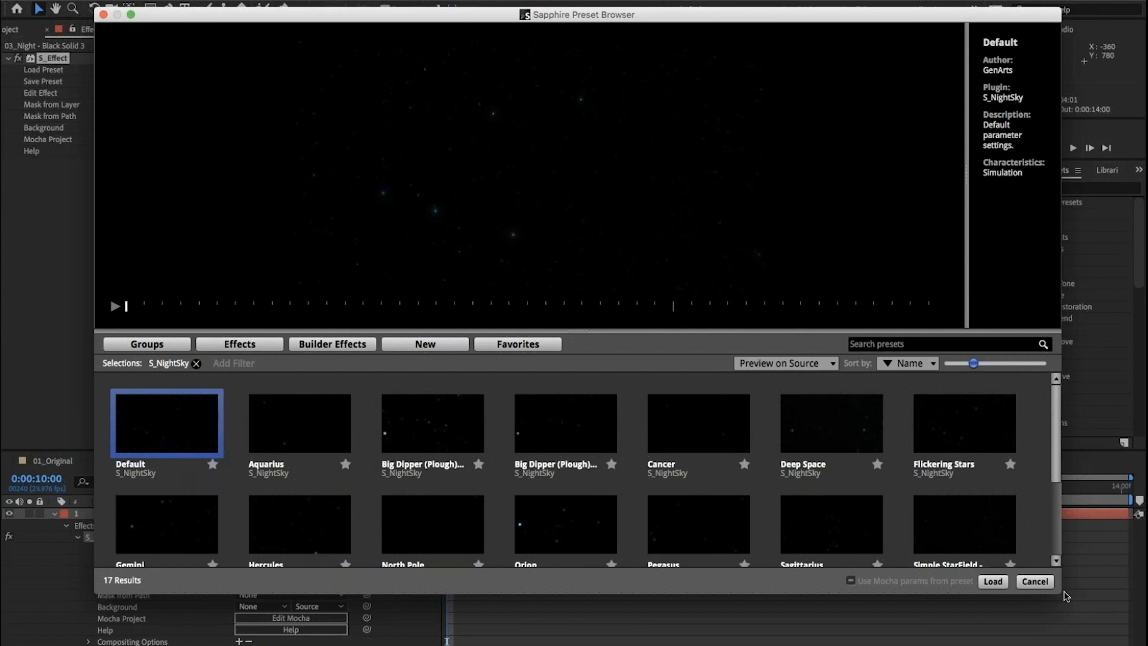
pyautogui.moveTo(1057, 592); pyautogui.dragTo(1104, 644)
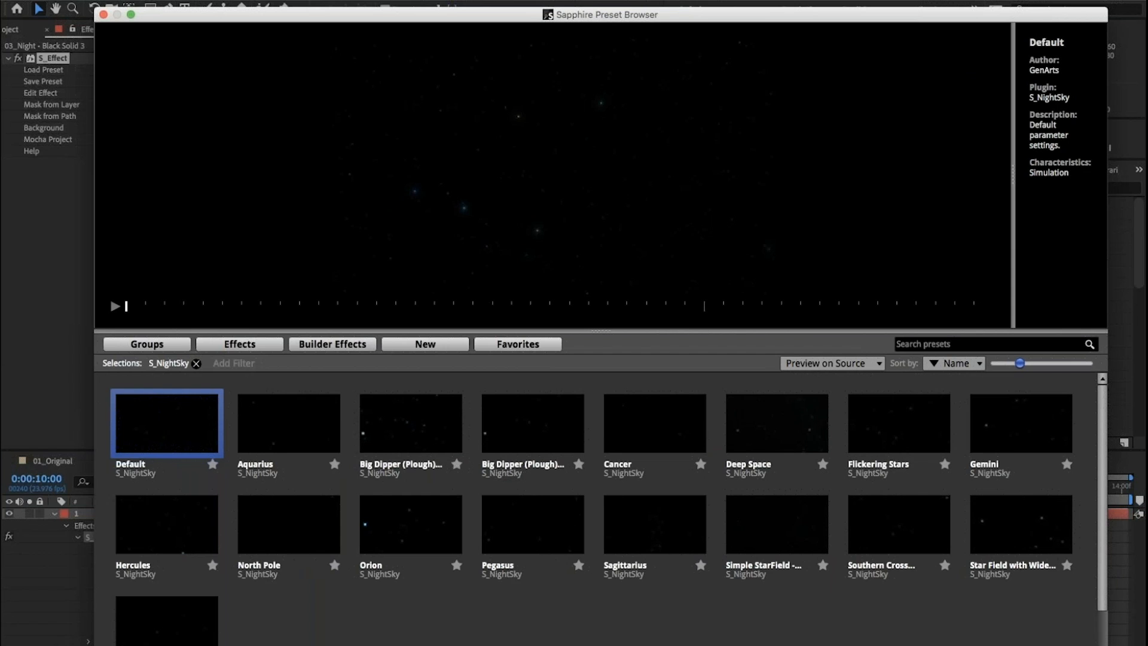
pyautogui.click(1062, 645)
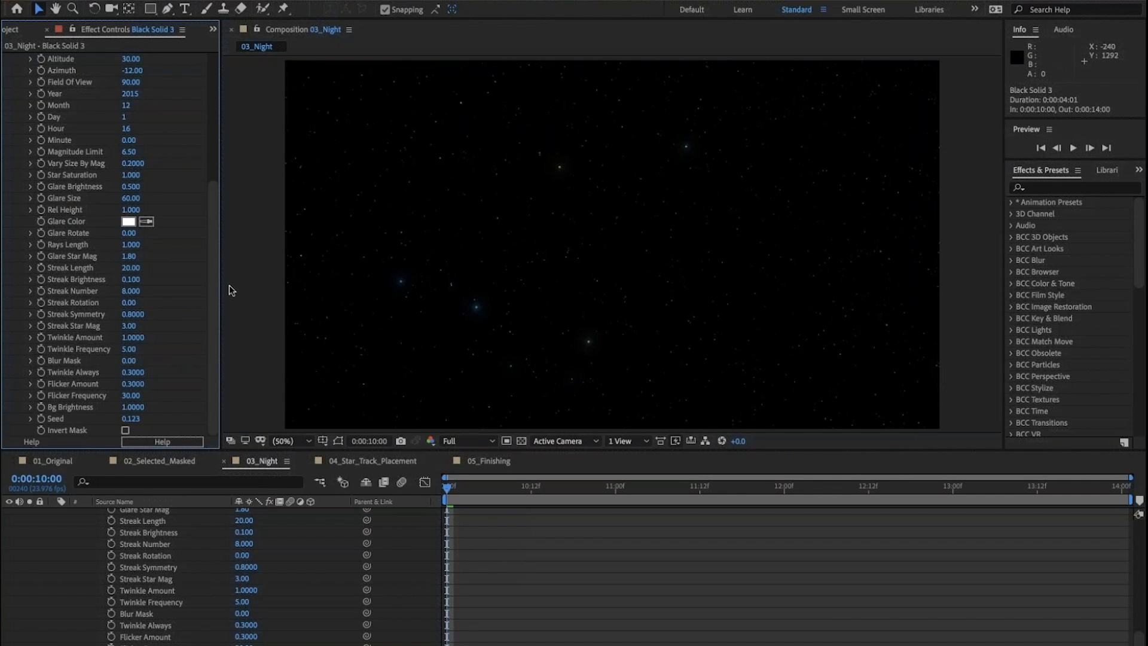
# Step: Collapse the properties of Black Solid 3, move it beneath FP000594PD09.mov and make both layers 3D
pyautogui.scroll(5, 214, 293)
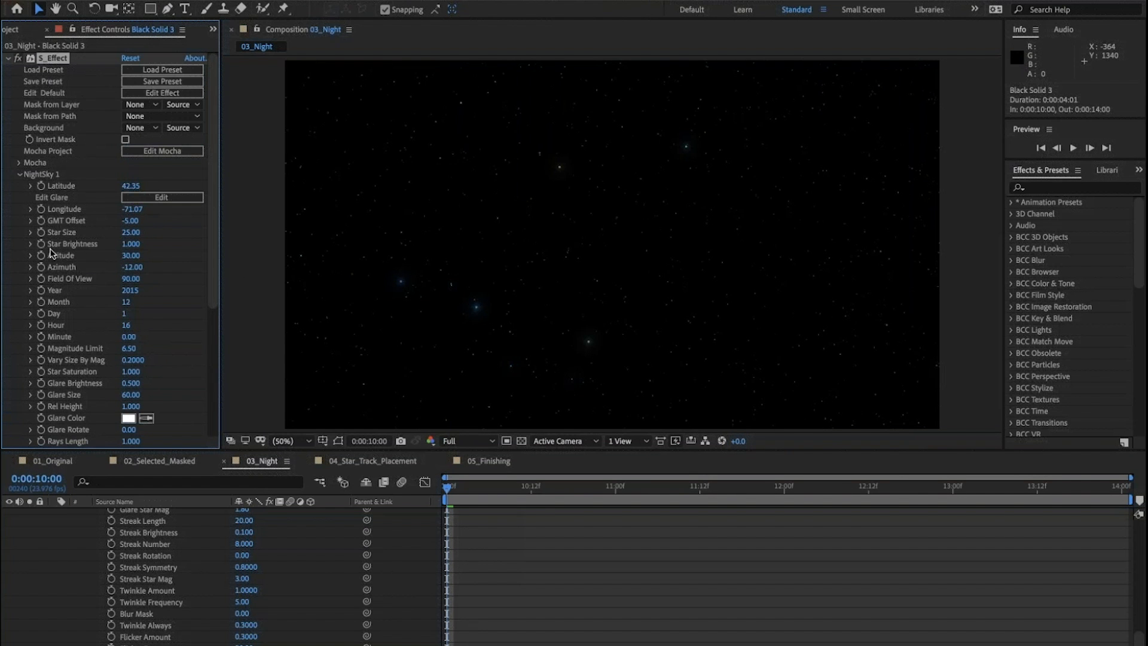
pyautogui.click(259, 461)
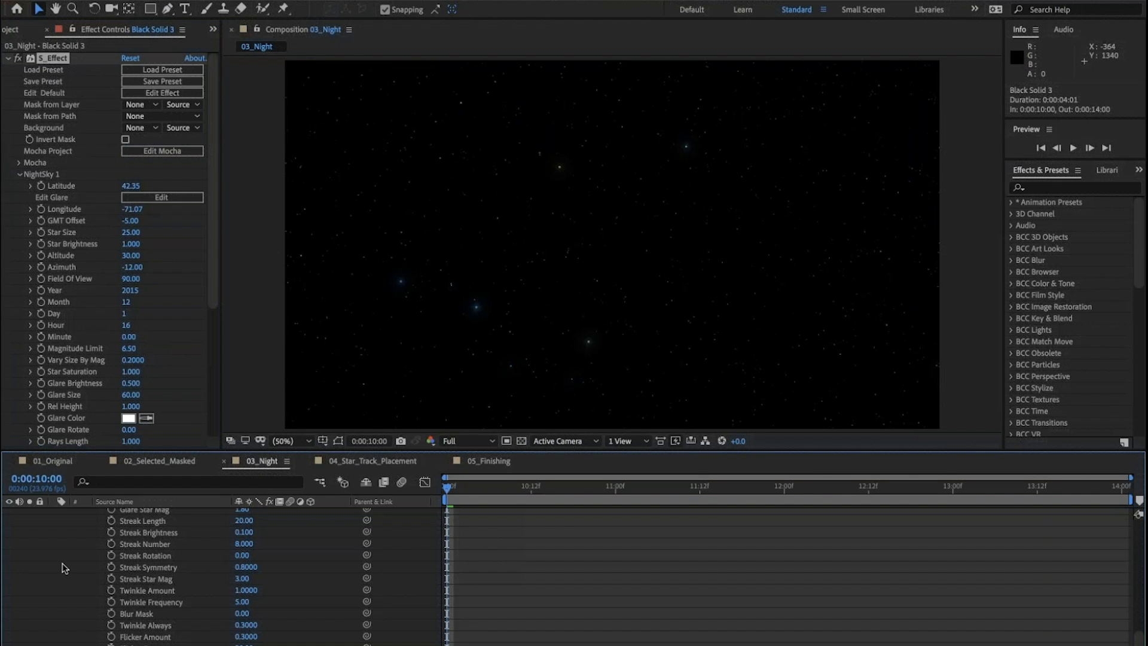
pyautogui.scroll(20, 64, 568)
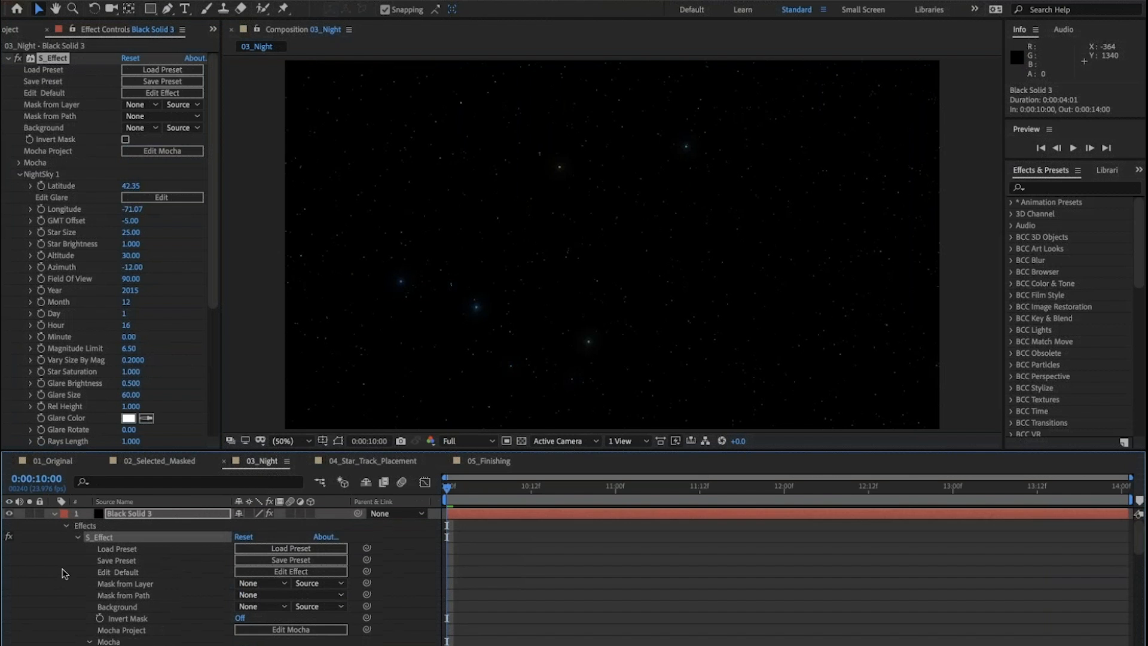
pyautogui.click(54, 513)
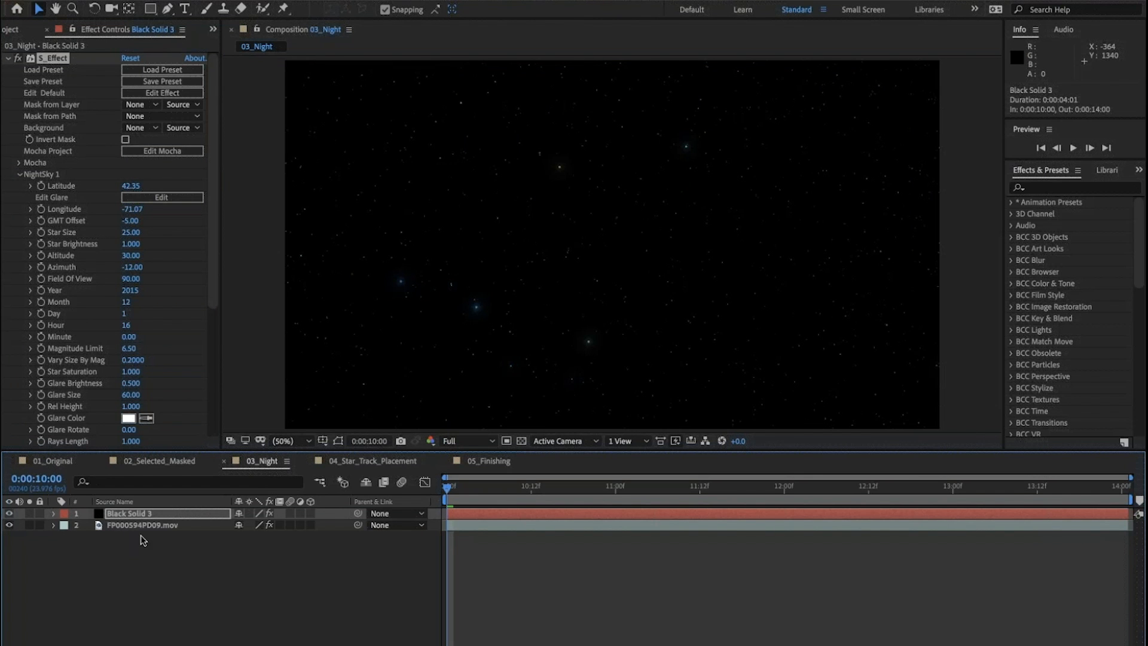
pyautogui.moveTo(124, 516); pyautogui.dragTo(125, 532)
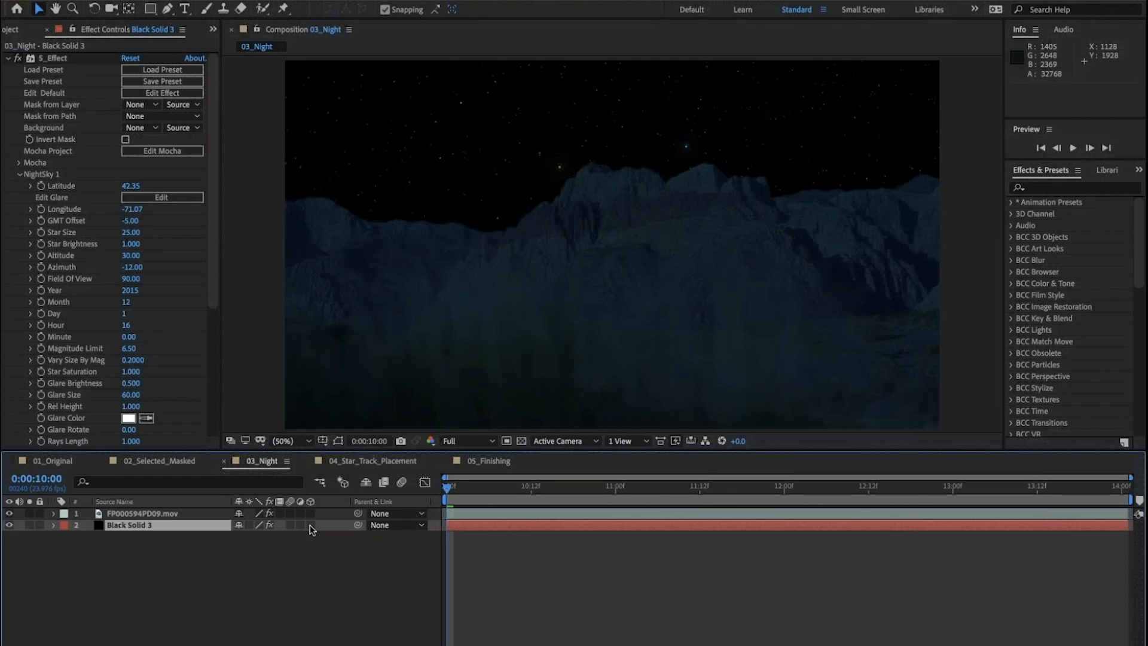
pyautogui.moveTo(310, 524); pyautogui.dragTo(310, 513)
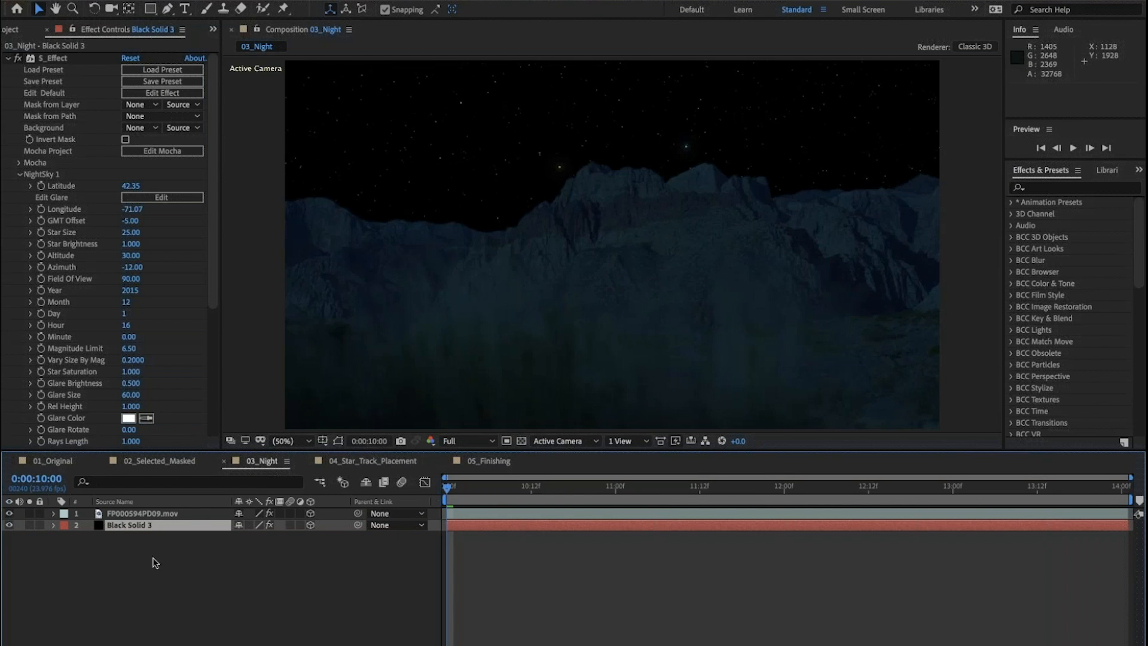
# Step: Preview the footage's motion over the stars, then set Mocha Pro's tracking export option to Transform on FP000594PD09.mov
pyautogui.click(125, 513)
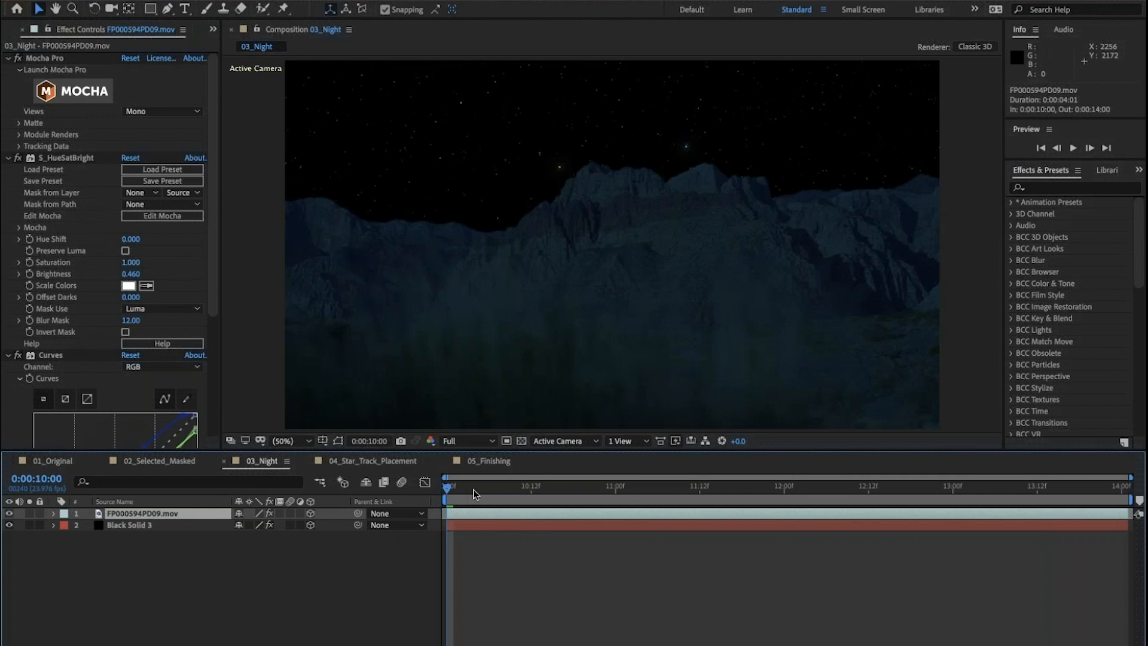
pyautogui.moveTo(472, 489); pyautogui.dragTo(924, 490)
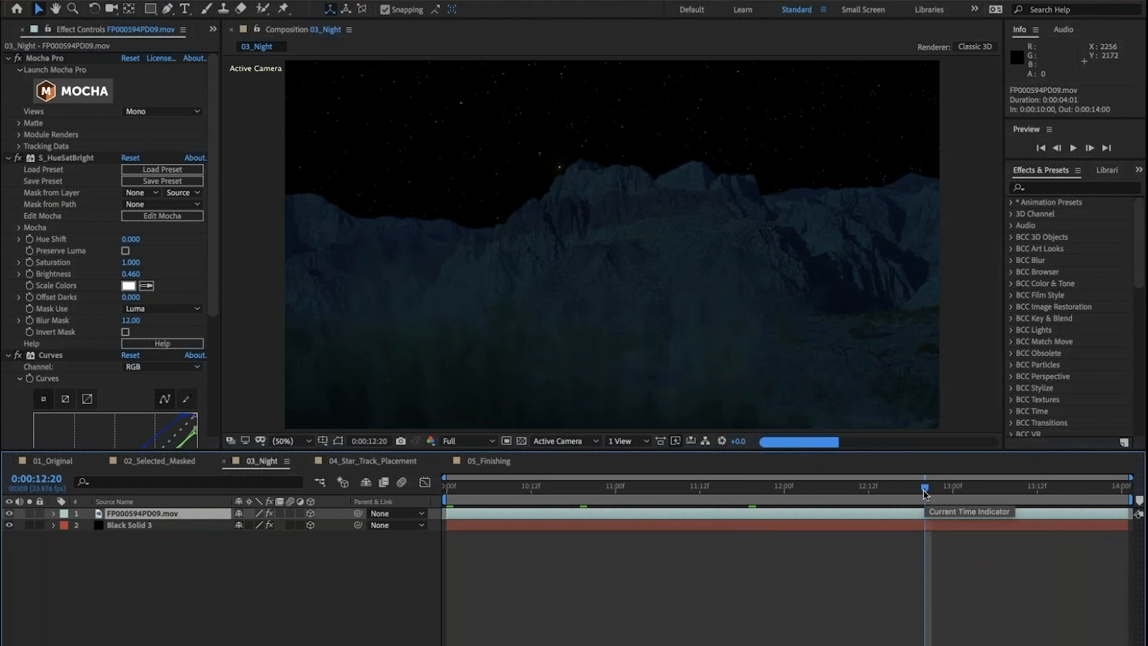
pyautogui.click(1010, 500)
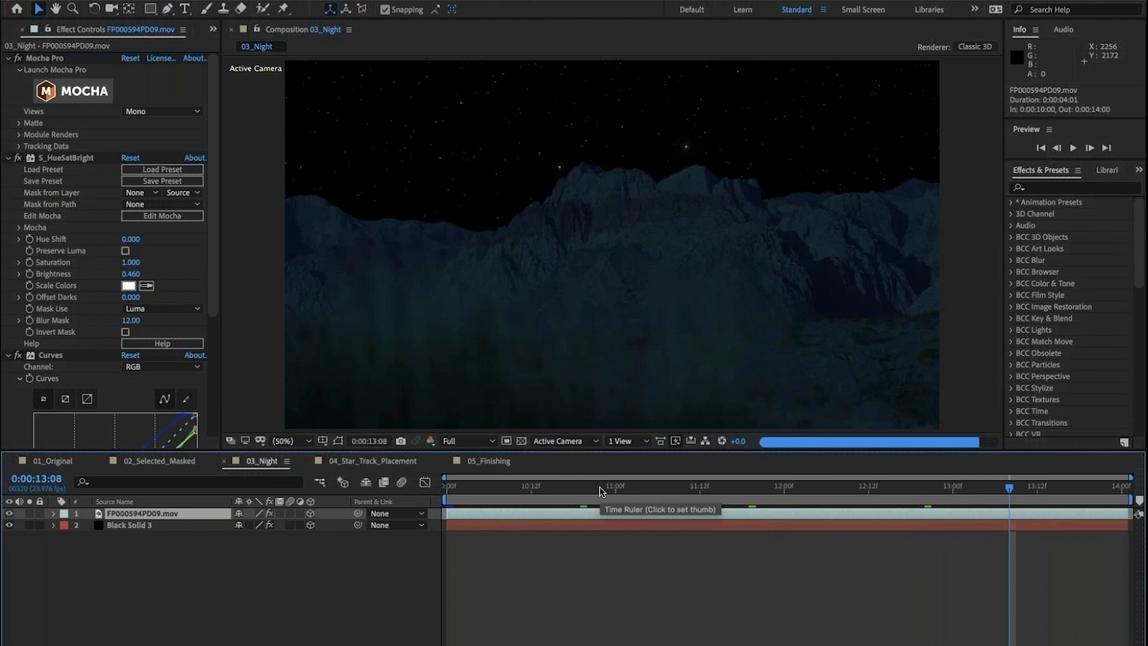
pyautogui.moveTo(601, 491); pyautogui.dragTo(404, 490)
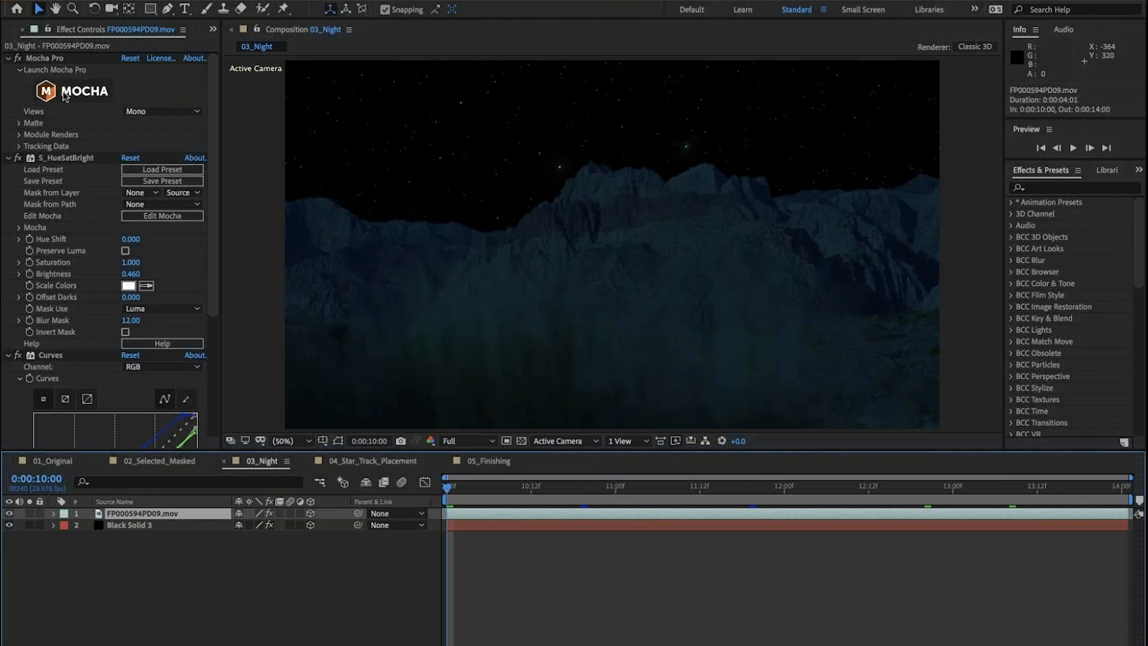
pyautogui.click(19, 146)
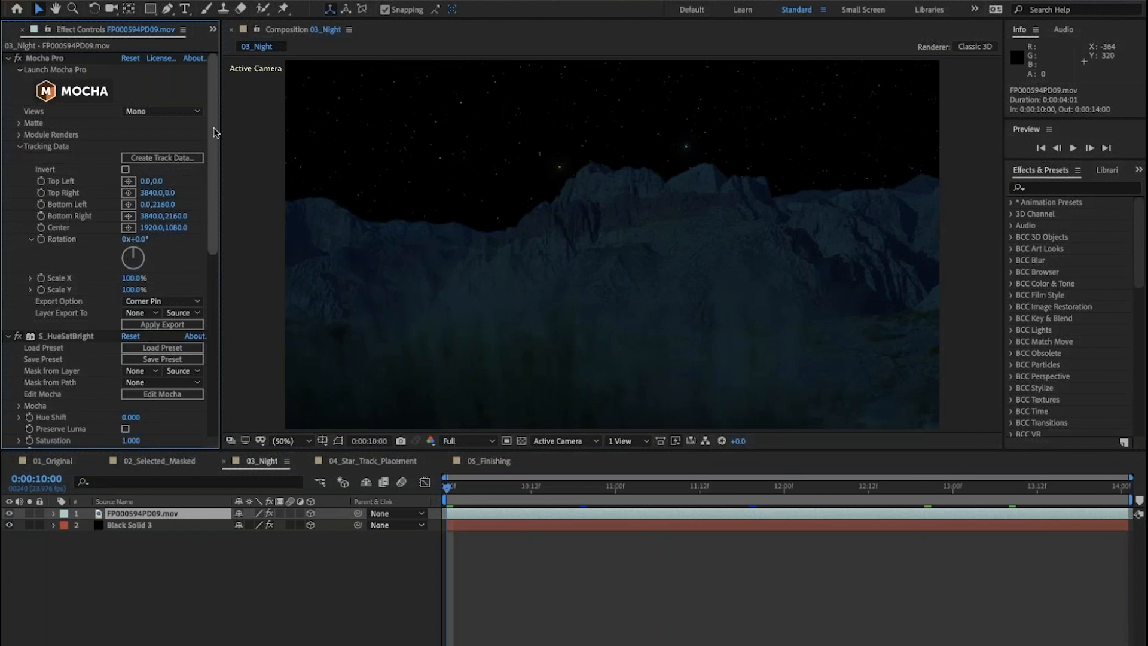
pyautogui.moveTo(213, 127); pyautogui.dragTo(216, 152)
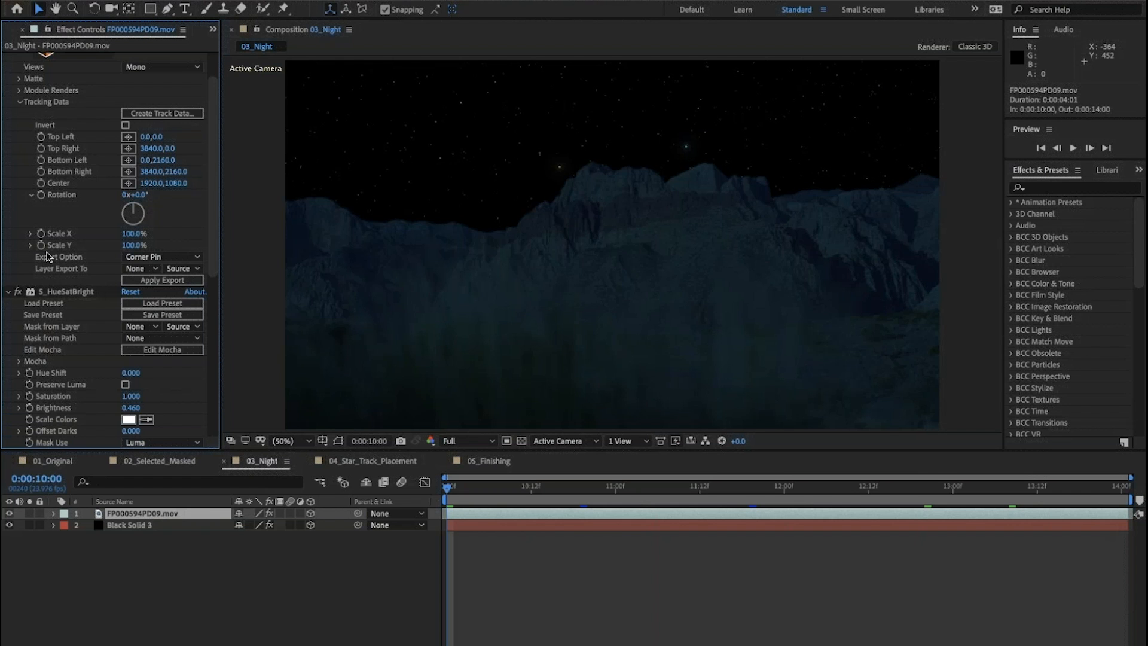
pyautogui.click(169, 259)
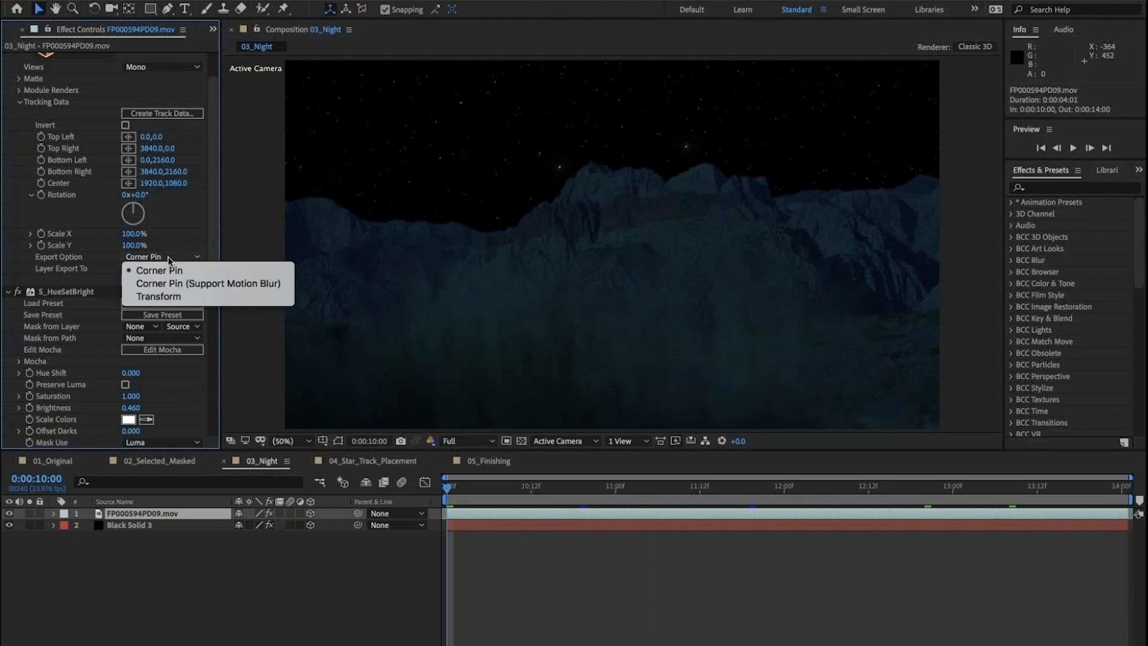
pyautogui.click(177, 292)
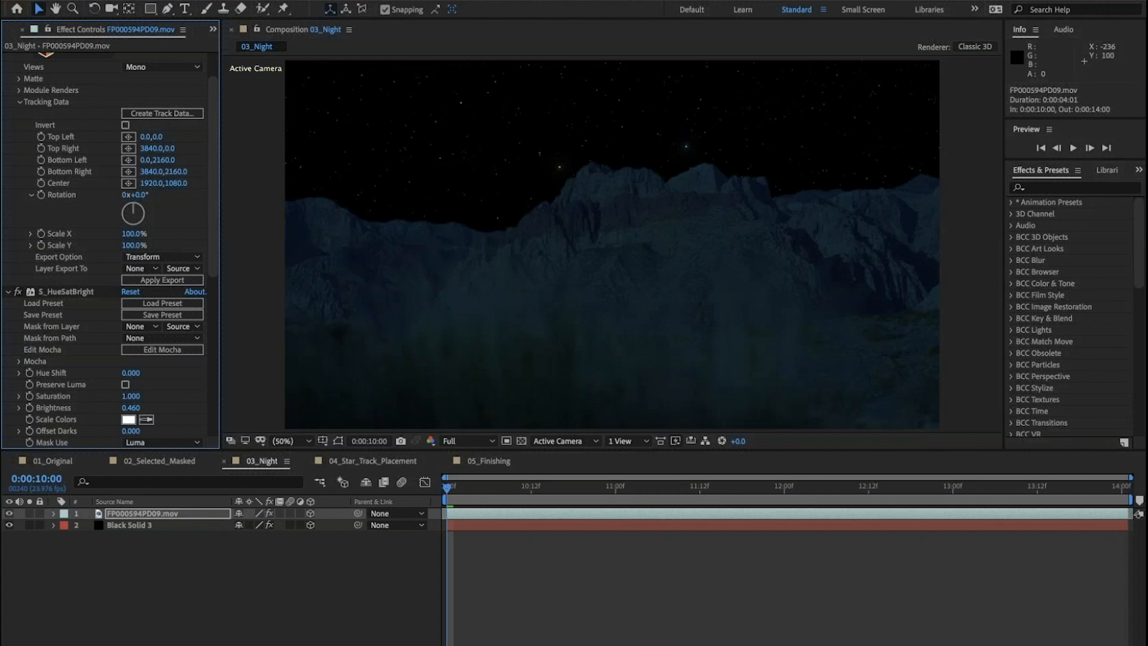
# Step: Add a null object to the 03_Night composition and rename it Track
pyautogui.click(241, 0)
pyautogui.moveTo(248, 1)
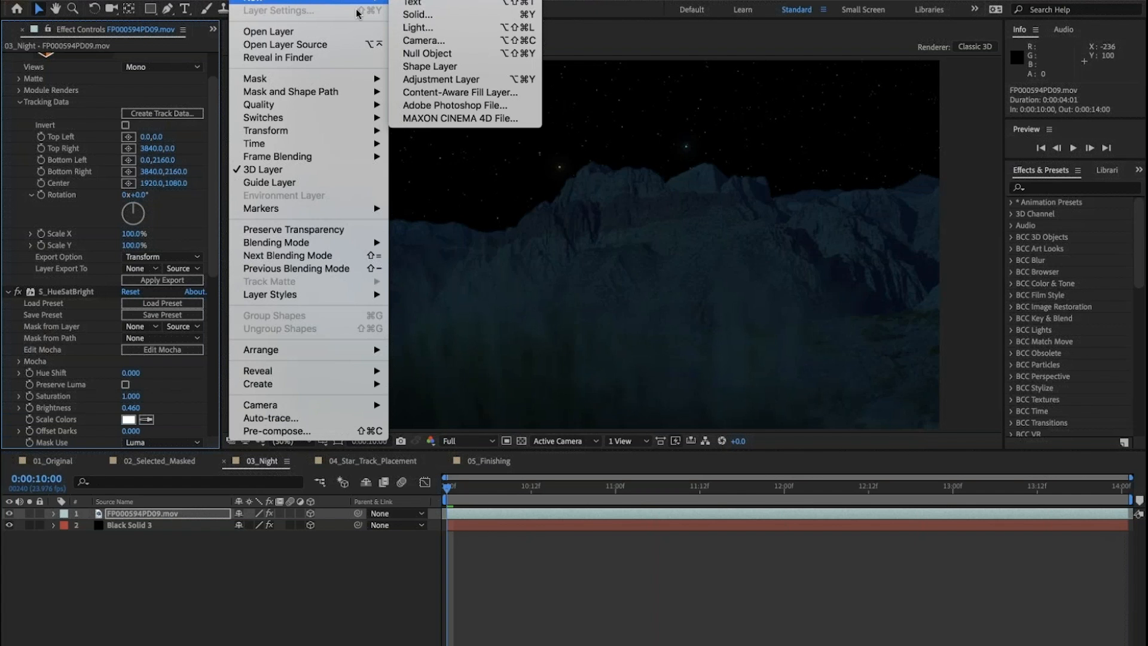
pyautogui.click(429, 53)
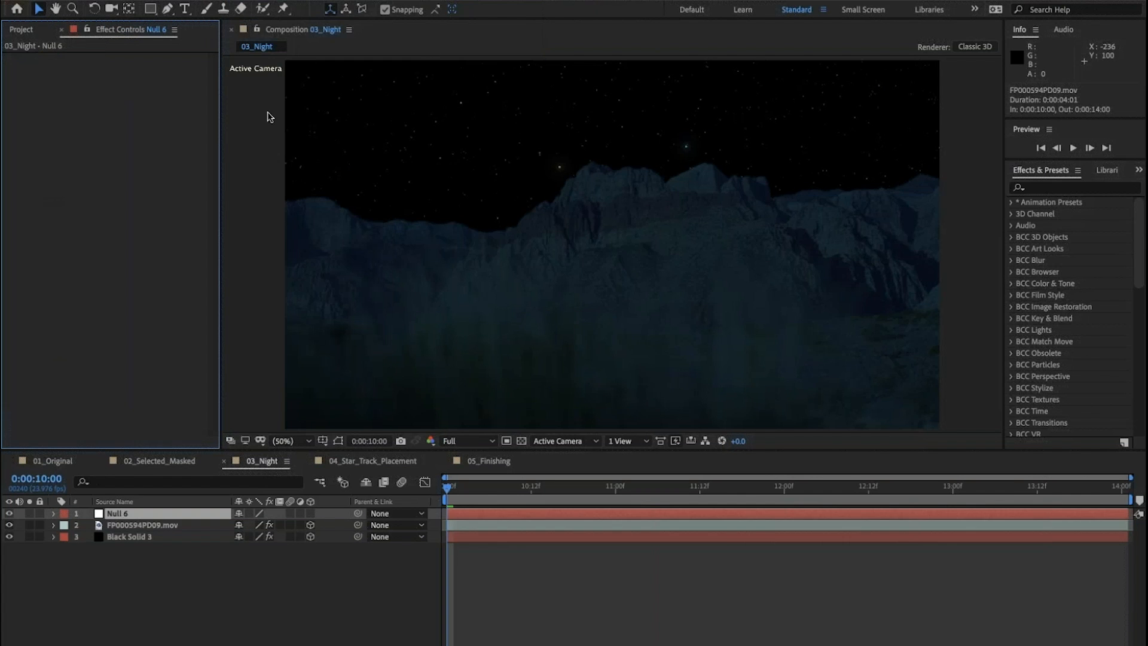
pyautogui.click(98, 514)
pyautogui.press('Return')
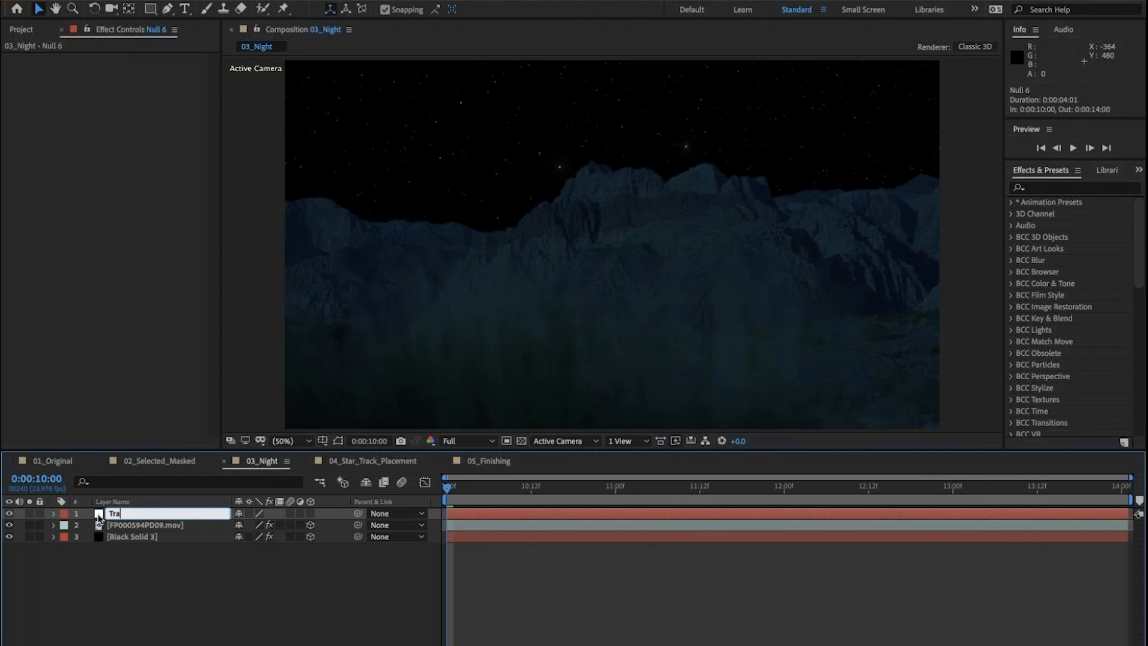
pyautogui.press('Return')
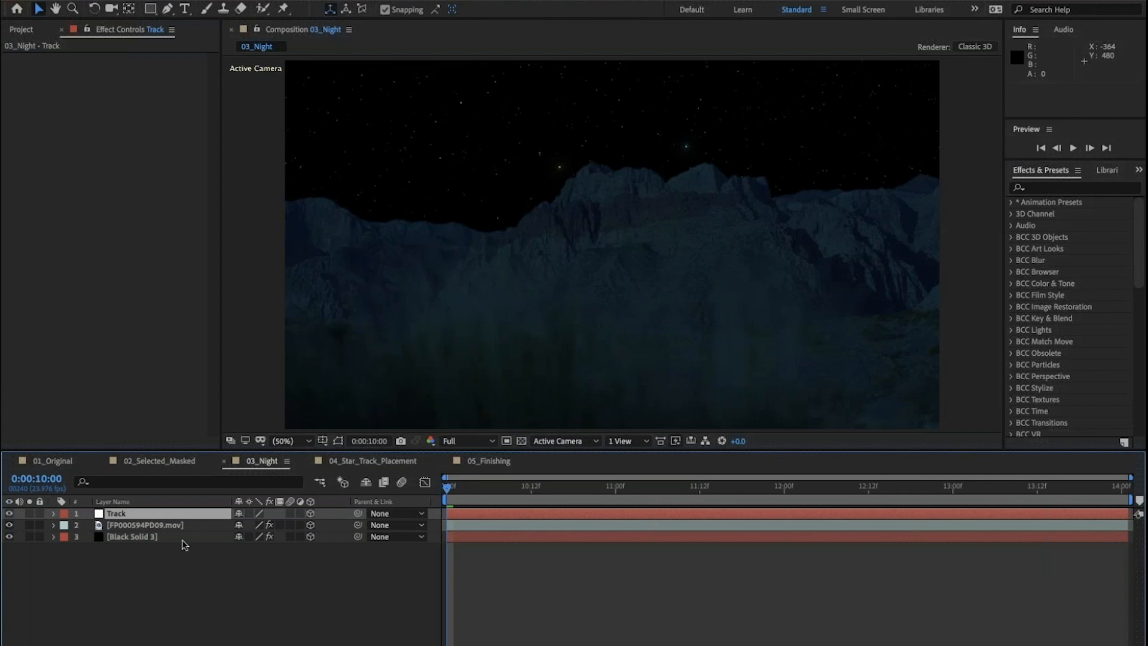
# Step: Create Mocha Pro tracking data on FP000594PD09.mov from the Mocha layer named Track
pyautogui.click(121, 523)
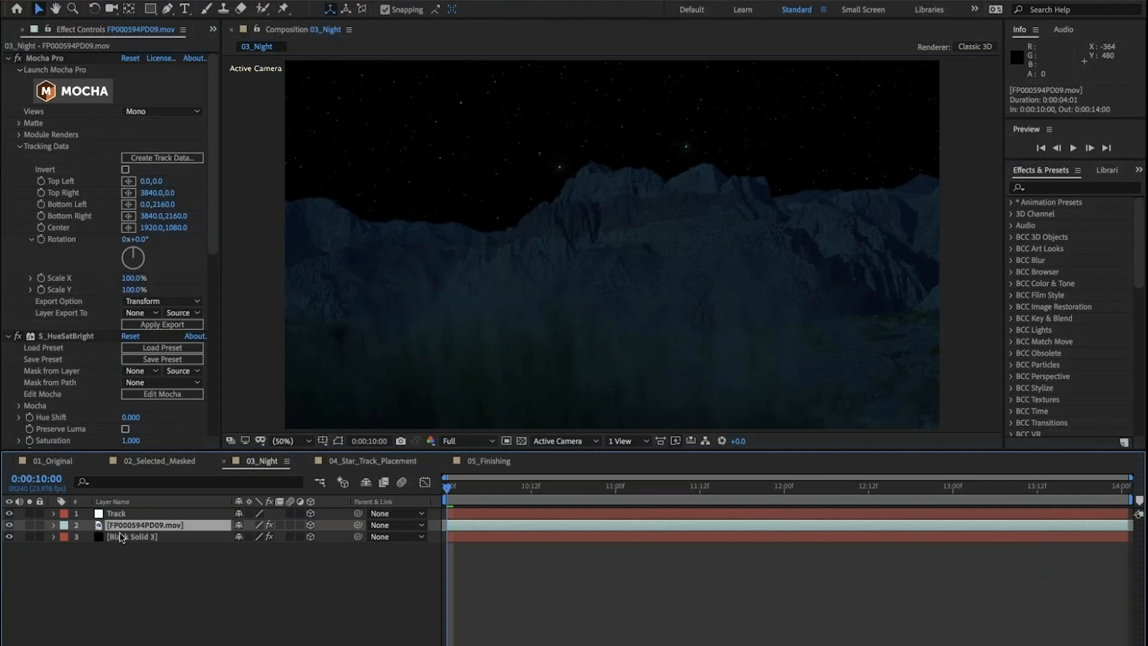
pyautogui.click(159, 158)
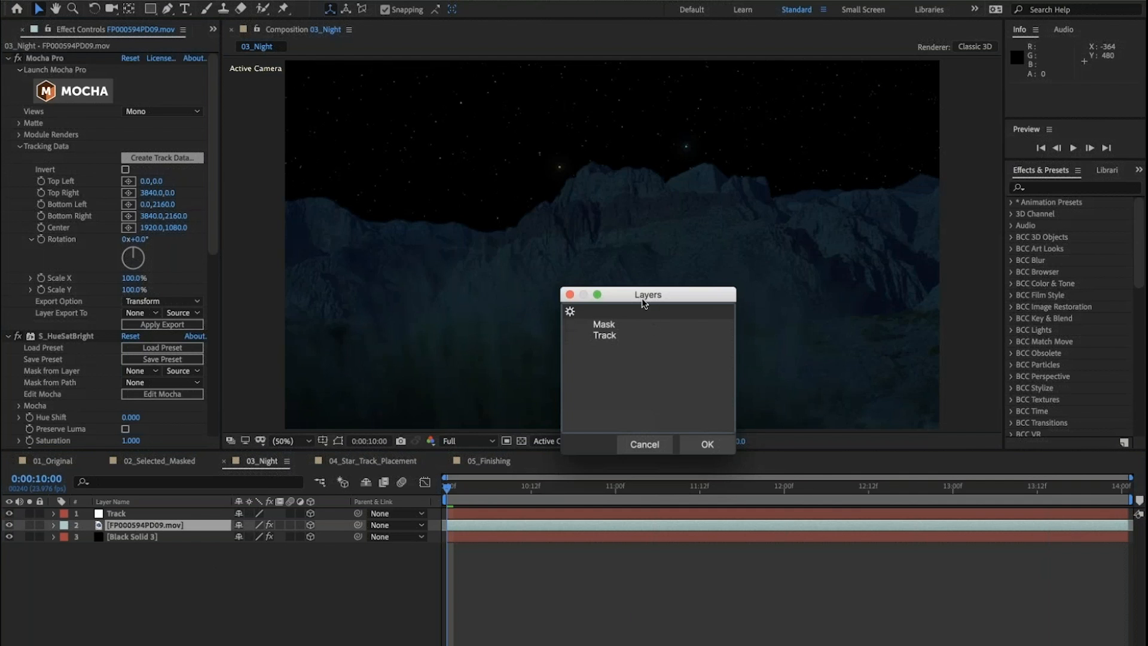
pyautogui.moveTo(642, 300); pyautogui.dragTo(607, 265)
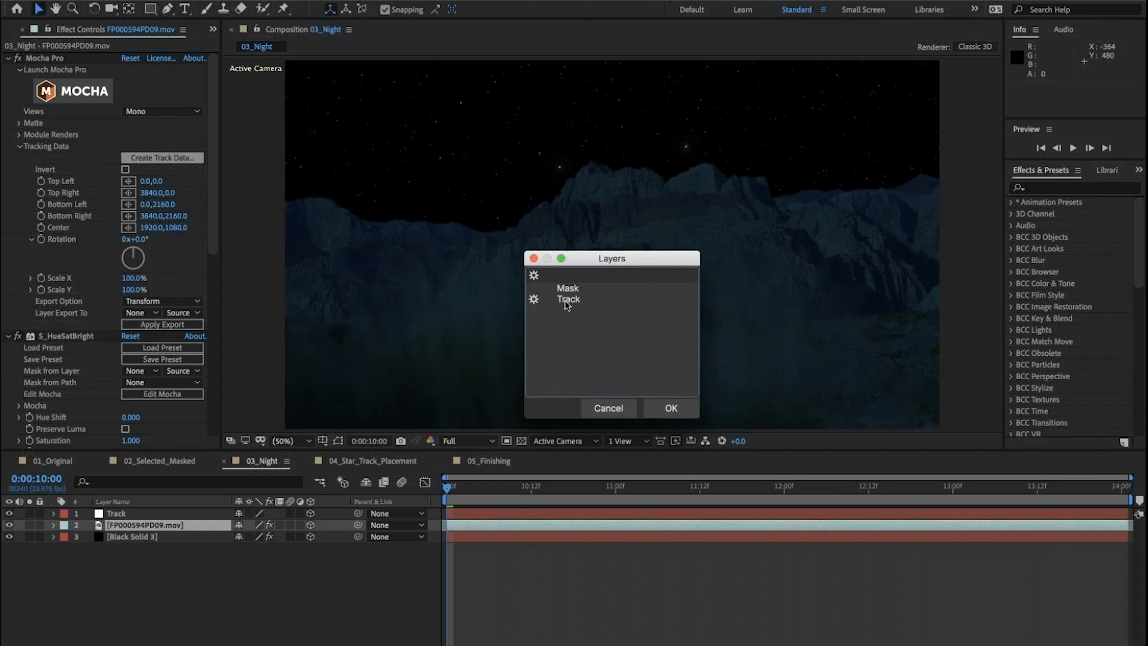
pyautogui.click(671, 408)
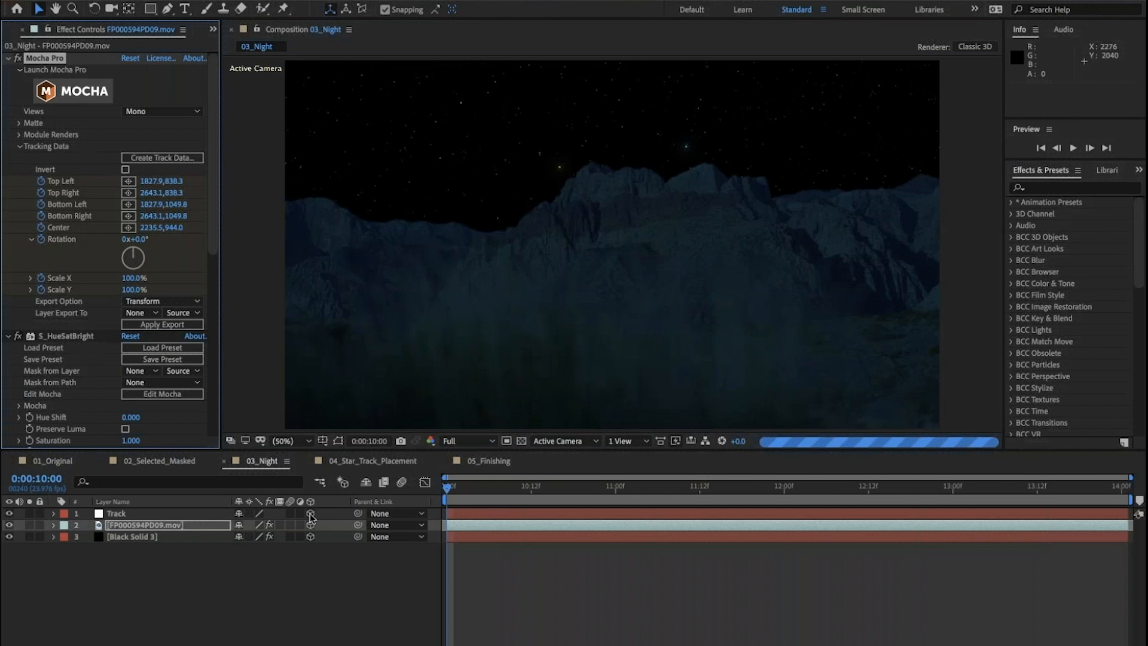
# Step: Reveal the keyframes on FP000594PD09.mov and apply its Mocha Pro Transform export to the Track null
pyautogui.click(130, 526)
pyautogui.press('u')
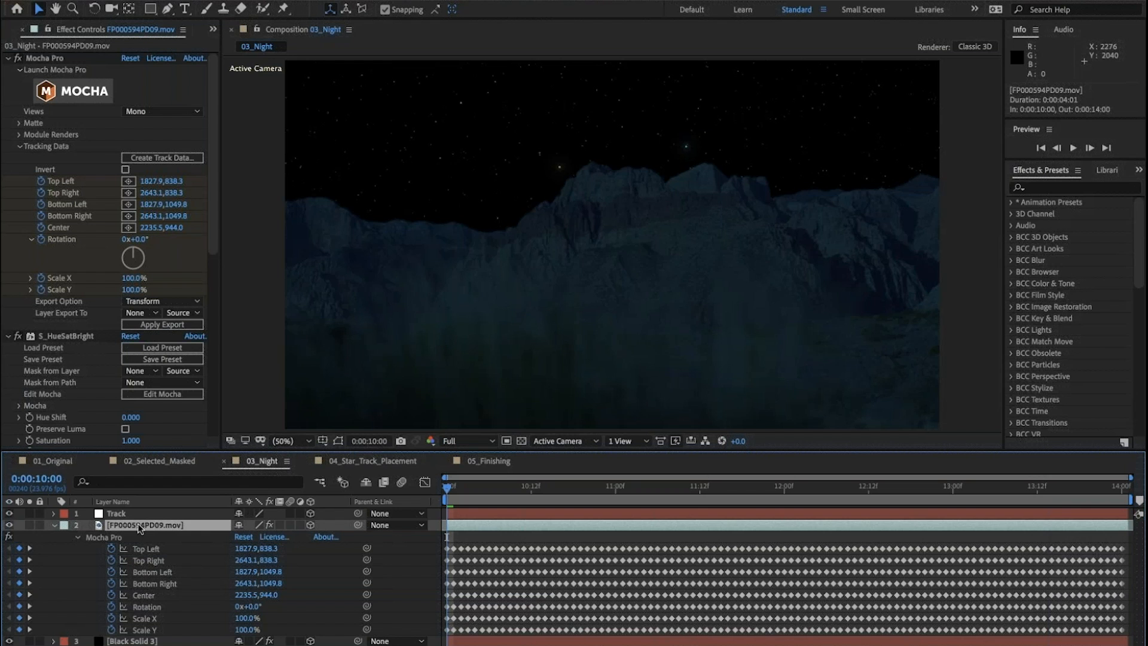
pyautogui.click(132, 303)
pyautogui.click(170, 333)
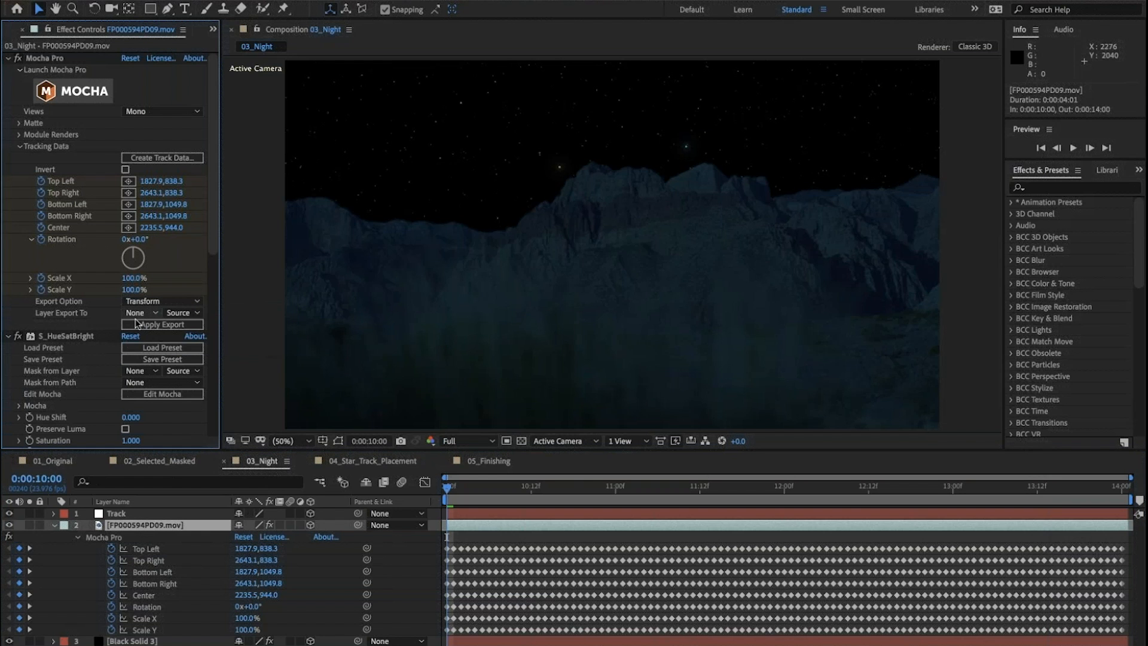
pyautogui.click(137, 313)
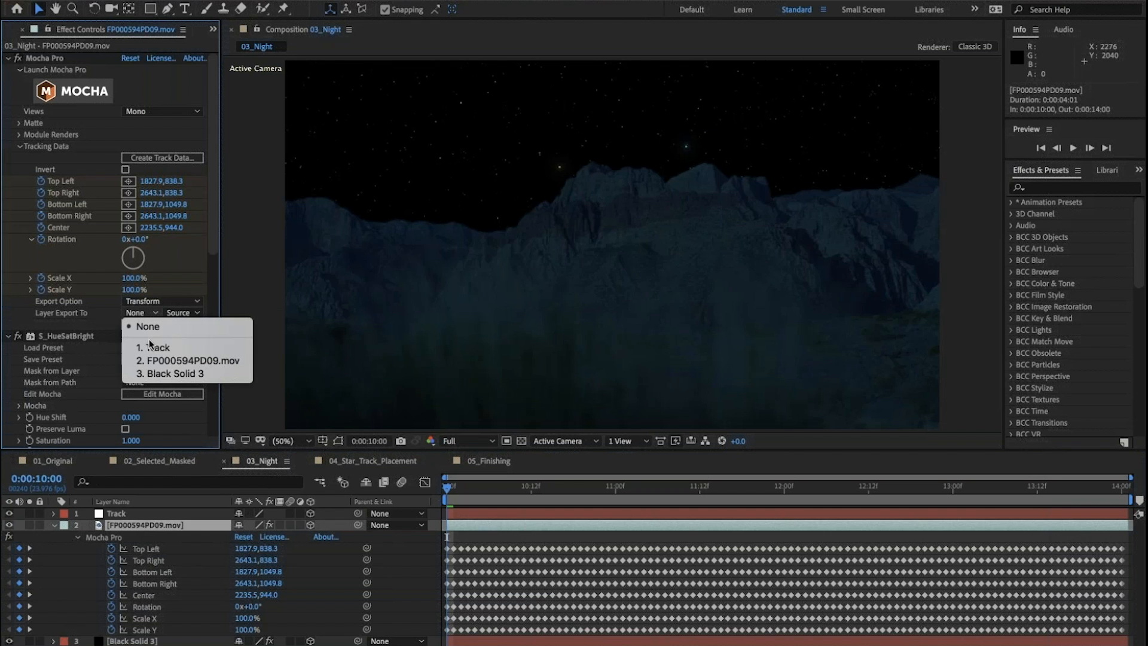
pyautogui.click(146, 349)
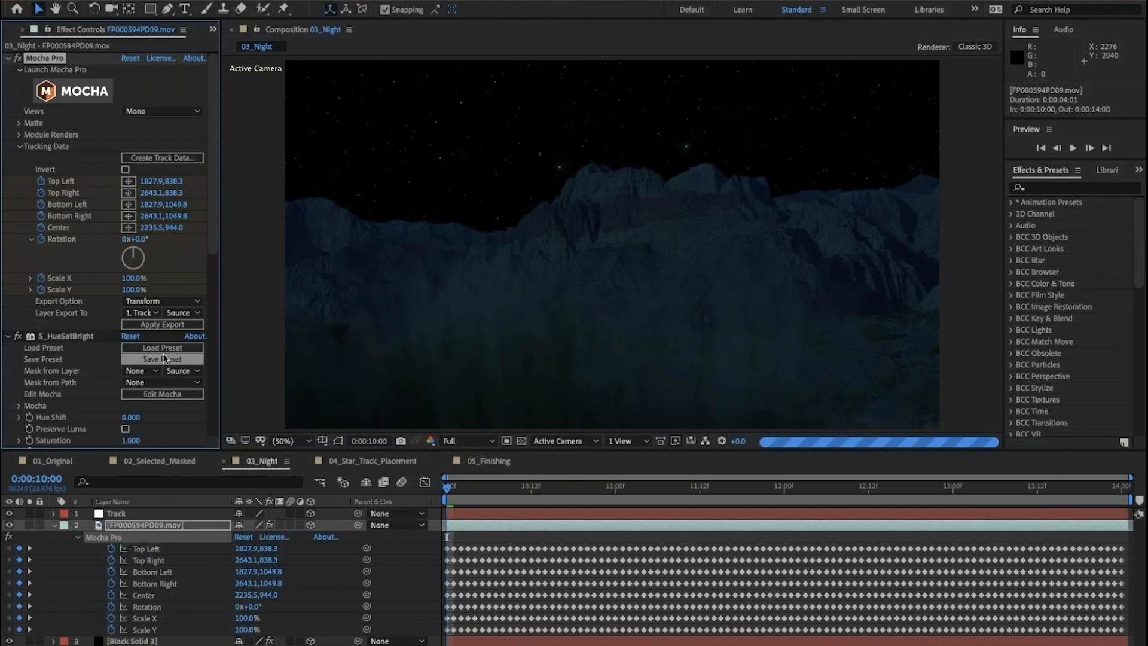
pyautogui.click(156, 323)
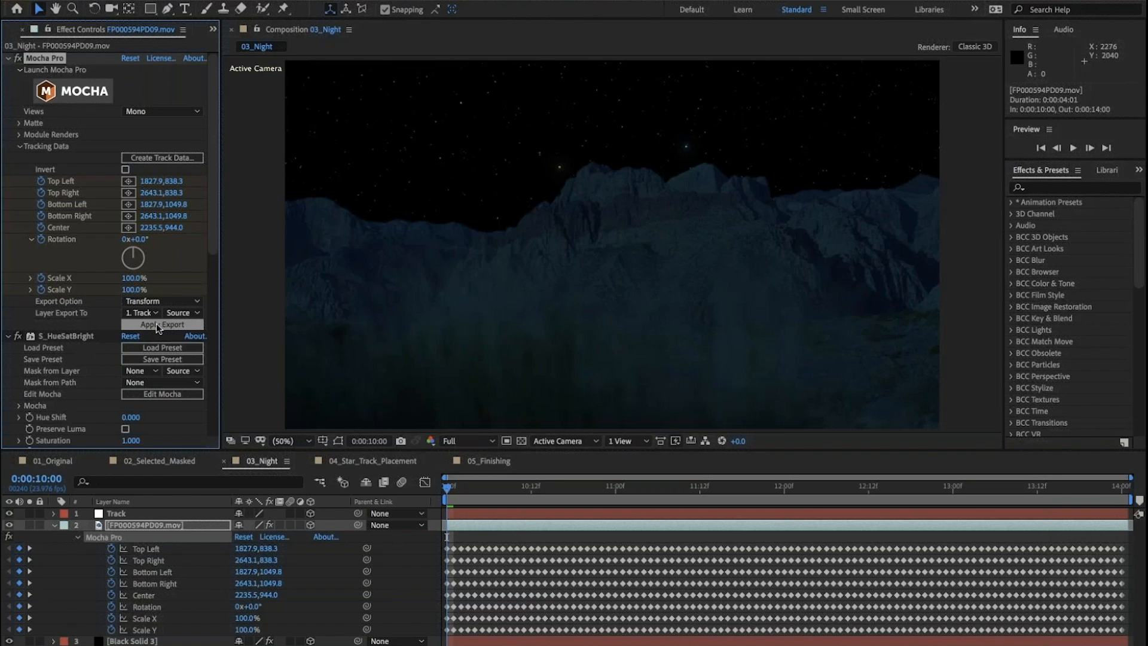
# Step: Collapse FP000594PD09.mov, reveal the Track null's keyframes and scrub through the composition to check them, returning to the first frame
pyautogui.click(54, 524)
pyautogui.click(117, 513)
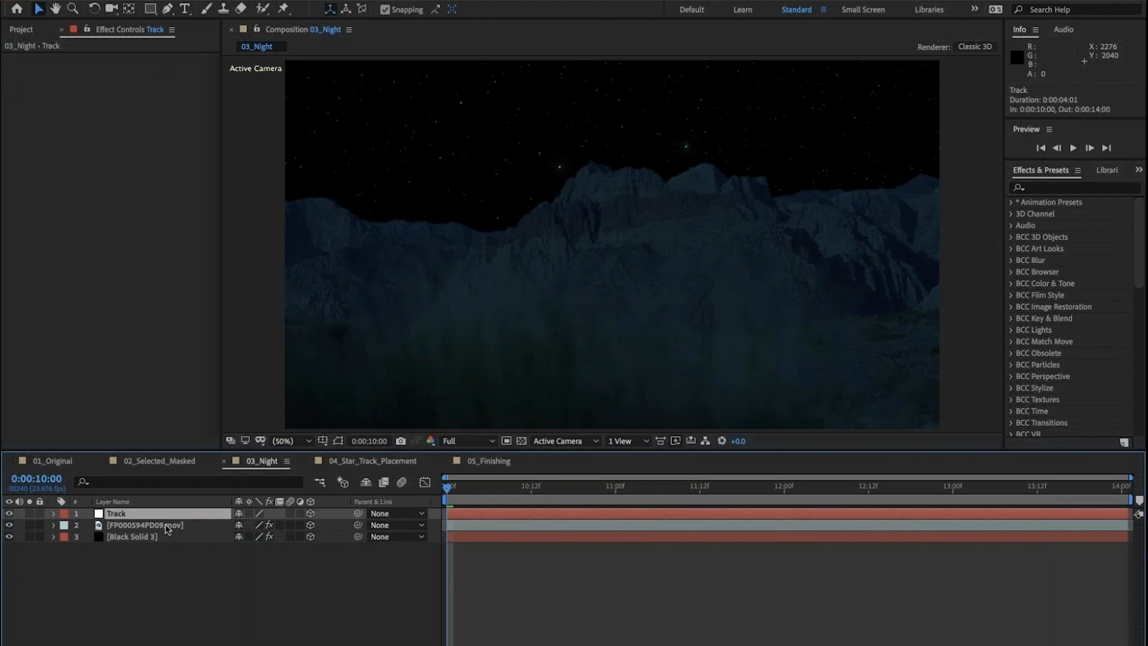
pyautogui.press('u')
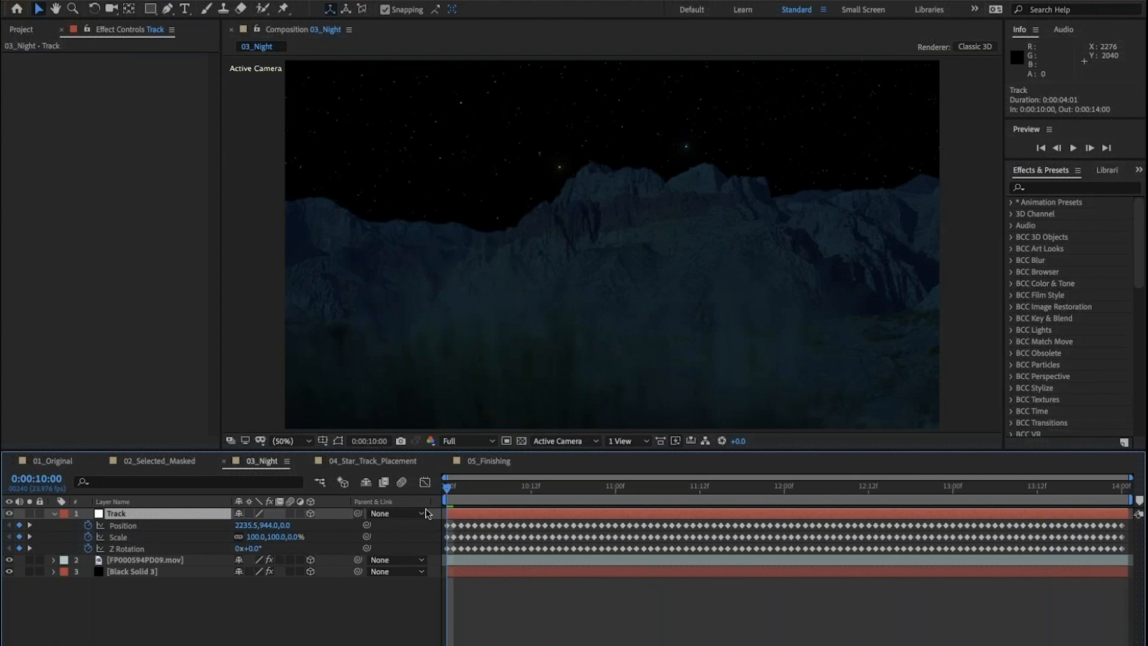
pyautogui.moveTo(481, 490); pyautogui.dragTo(567, 487)
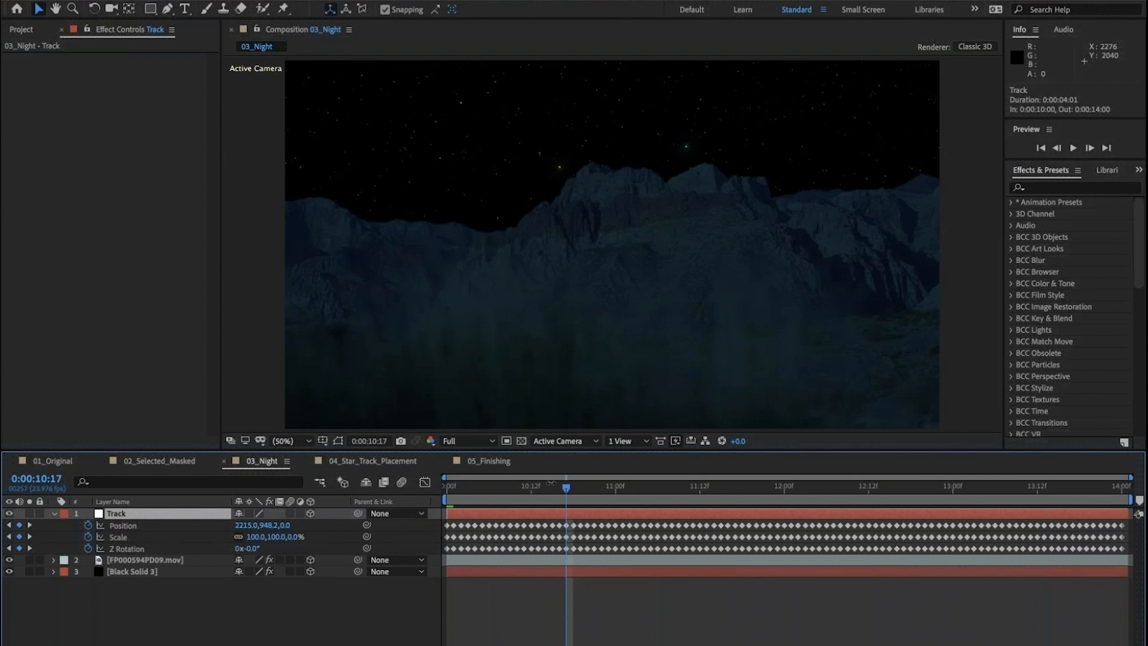
pyautogui.press('Home')
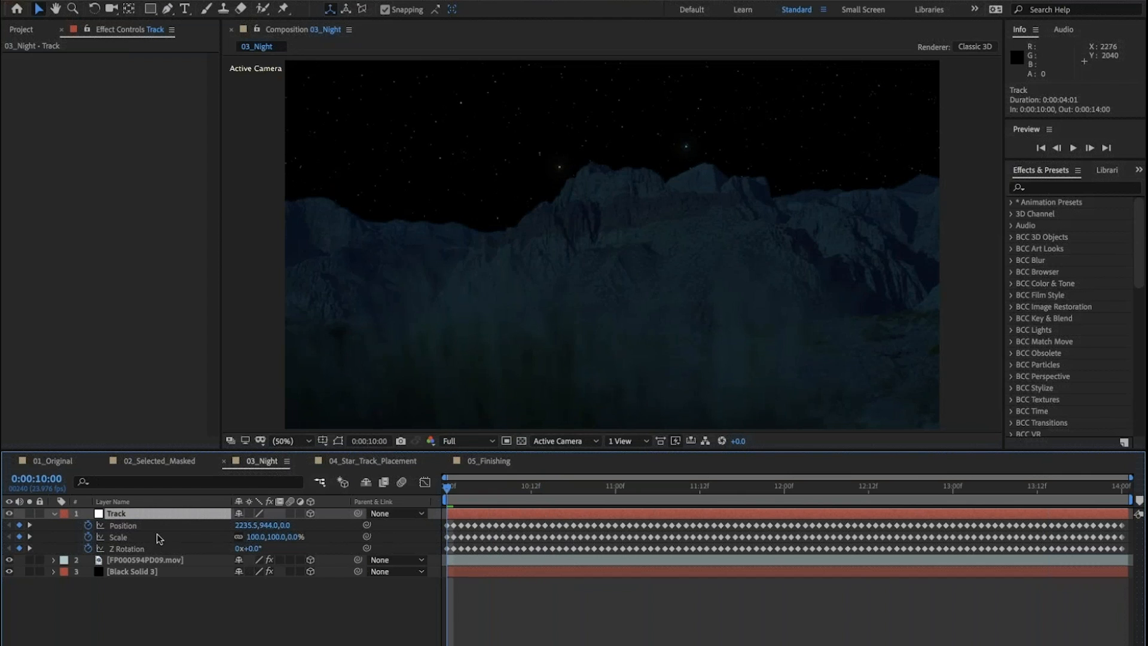
# Step: Parent Black Solid 3 to the Track null
pyautogui.click(121, 571)
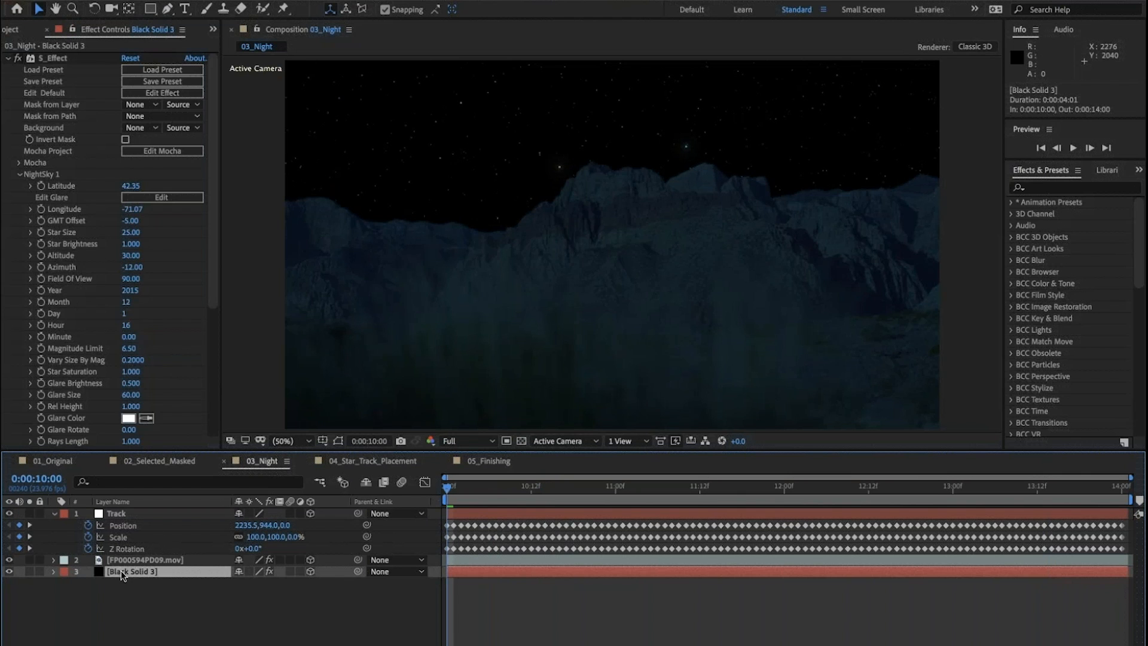
pyautogui.click(117, 516)
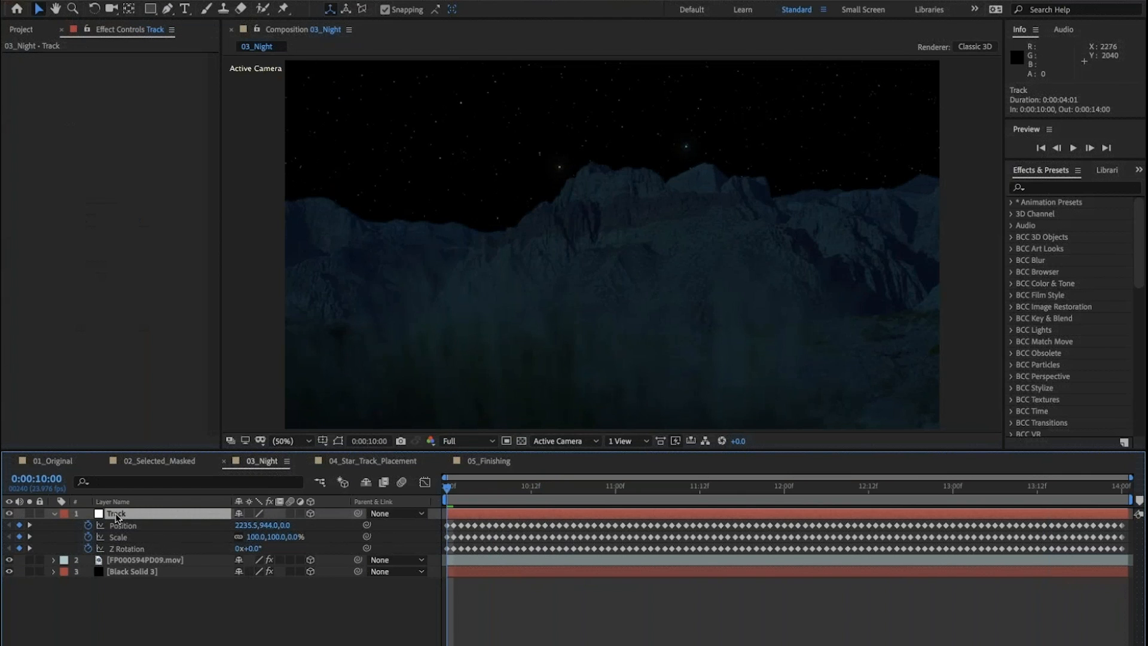
pyautogui.click(124, 571)
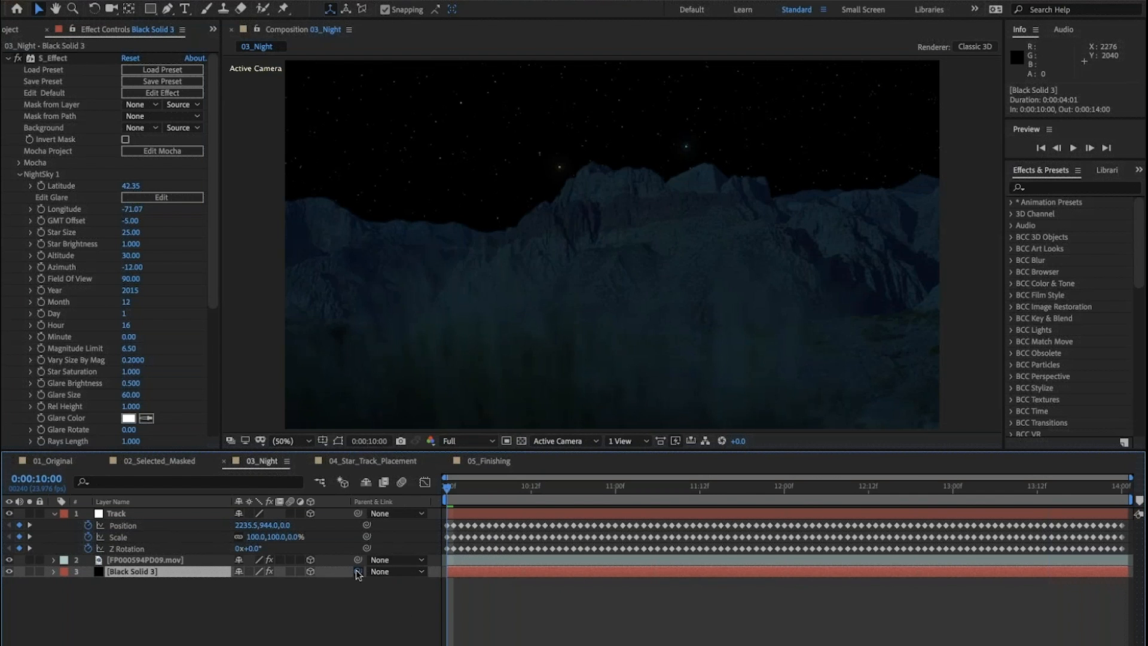
pyautogui.moveTo(358, 572); pyautogui.dragTo(112, 518)
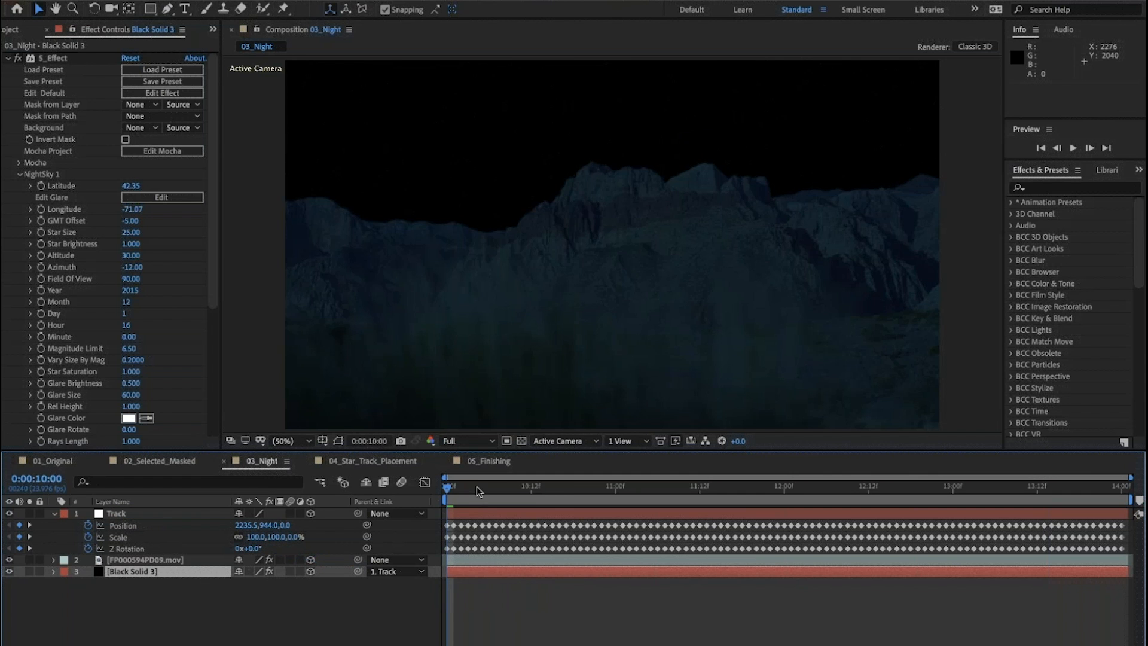
# Step: Hide the Track null and scrub through the timeline to check the parented night sky
pyautogui.moveTo(476, 486); pyautogui.dragTo(554, 482)
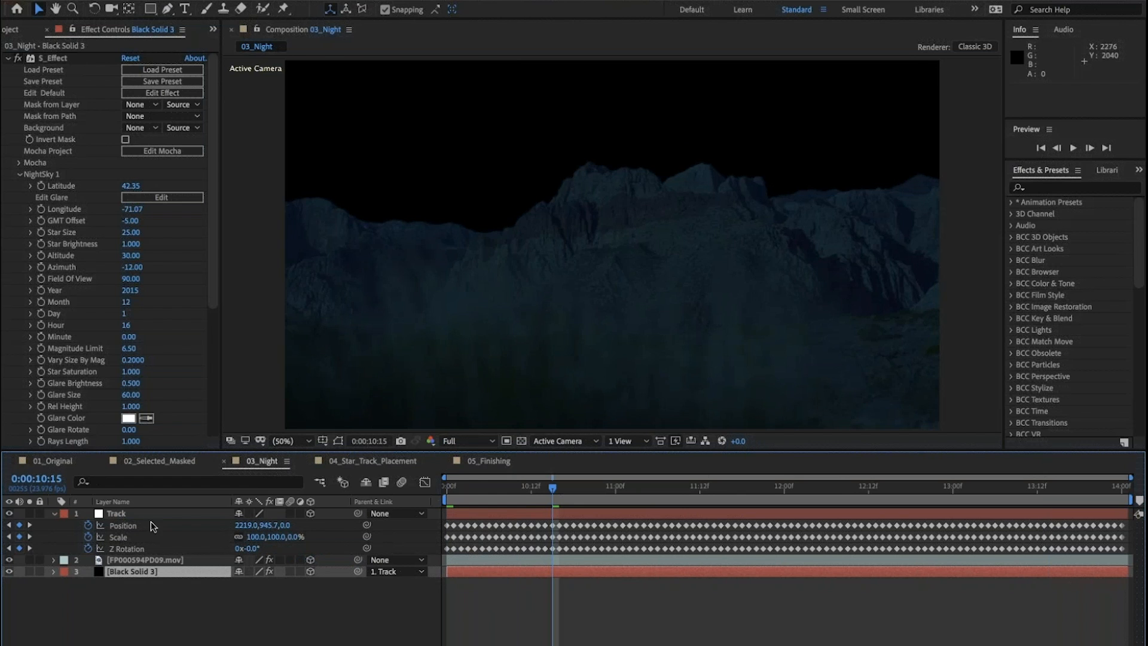
pyautogui.click(119, 515)
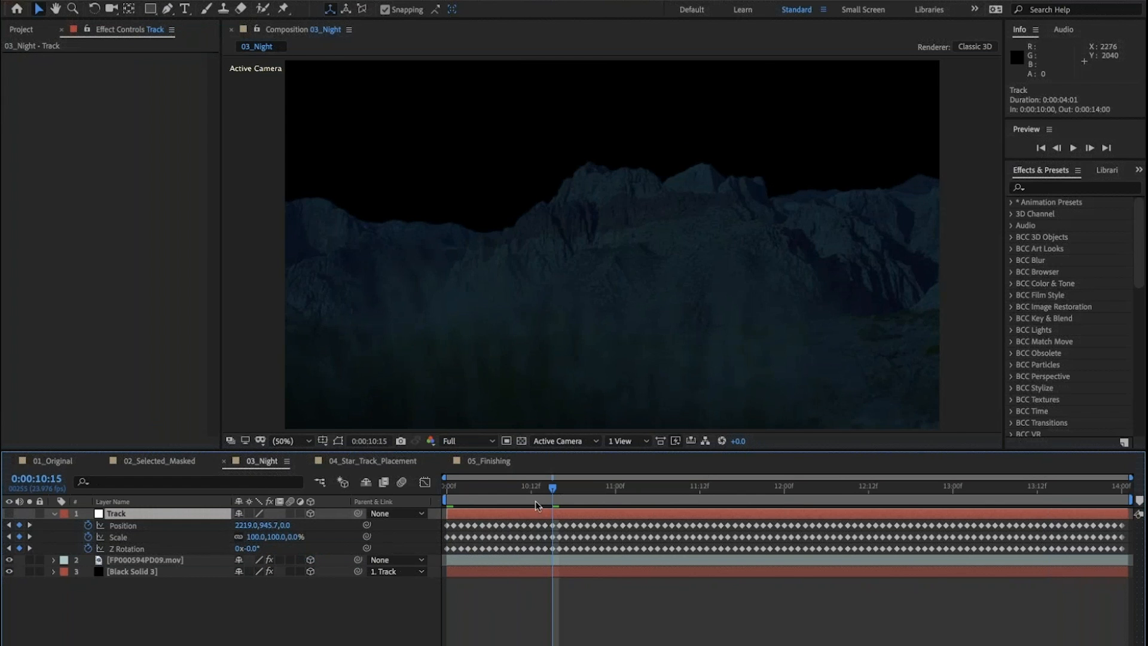
pyautogui.moveTo(603, 492); pyautogui.dragTo(680, 492)
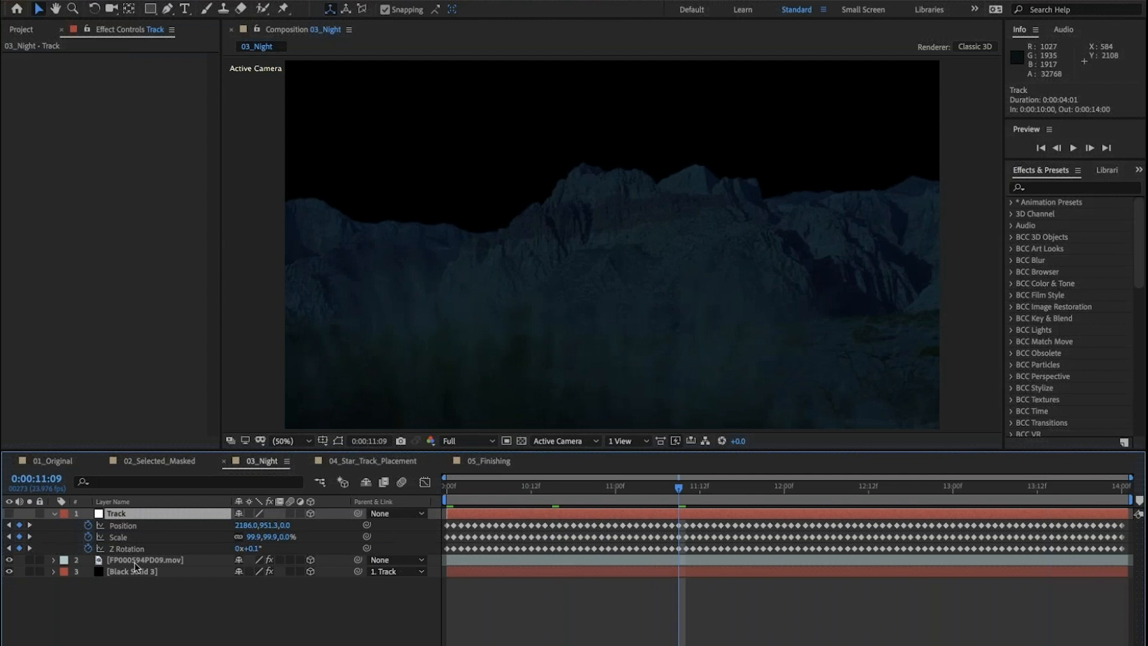
# Step: Solo Black Solid 3 and scrub through the timeline to inspect the star layer by itself
pyautogui.click(30, 571)
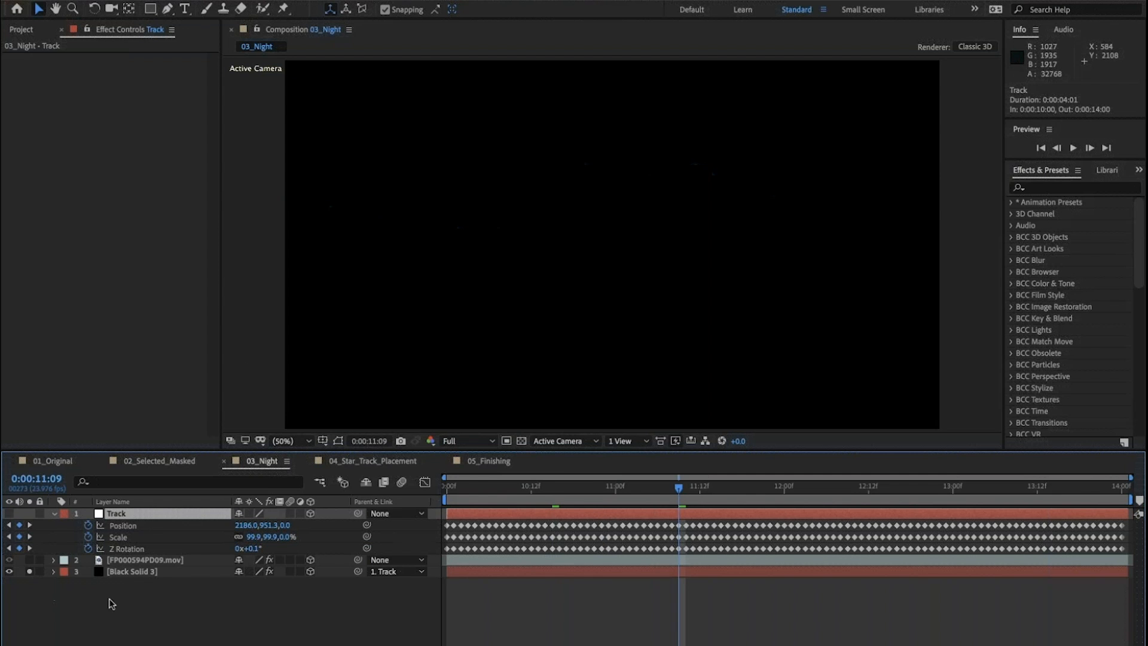
pyautogui.click(125, 573)
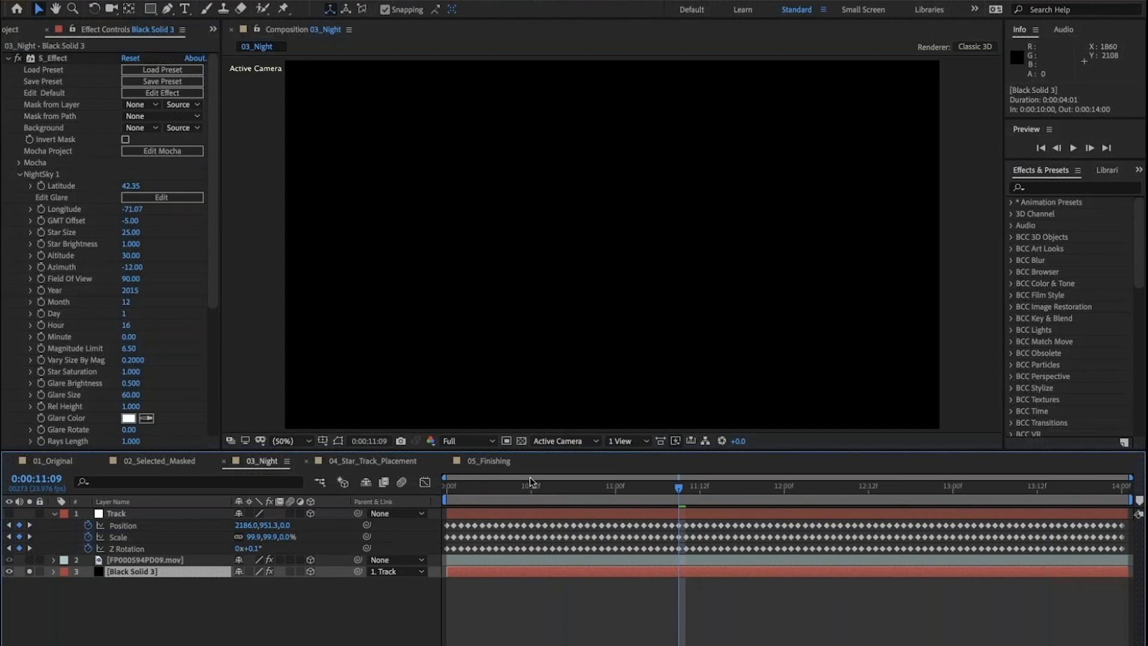
pyautogui.moveTo(616, 488); pyautogui.dragTo(537, 489)
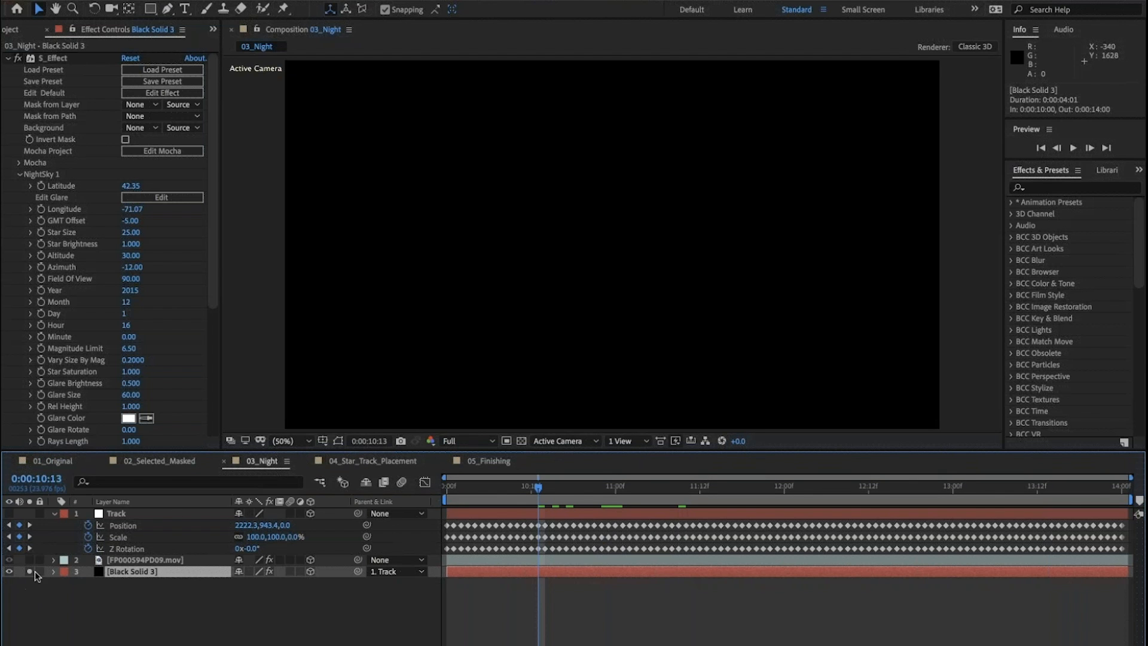
# Step: Switch to the 04_Star_Track_Placement composition and move Black Solid 2 beneath FP000594PD09.mov
pyautogui.click(374, 460)
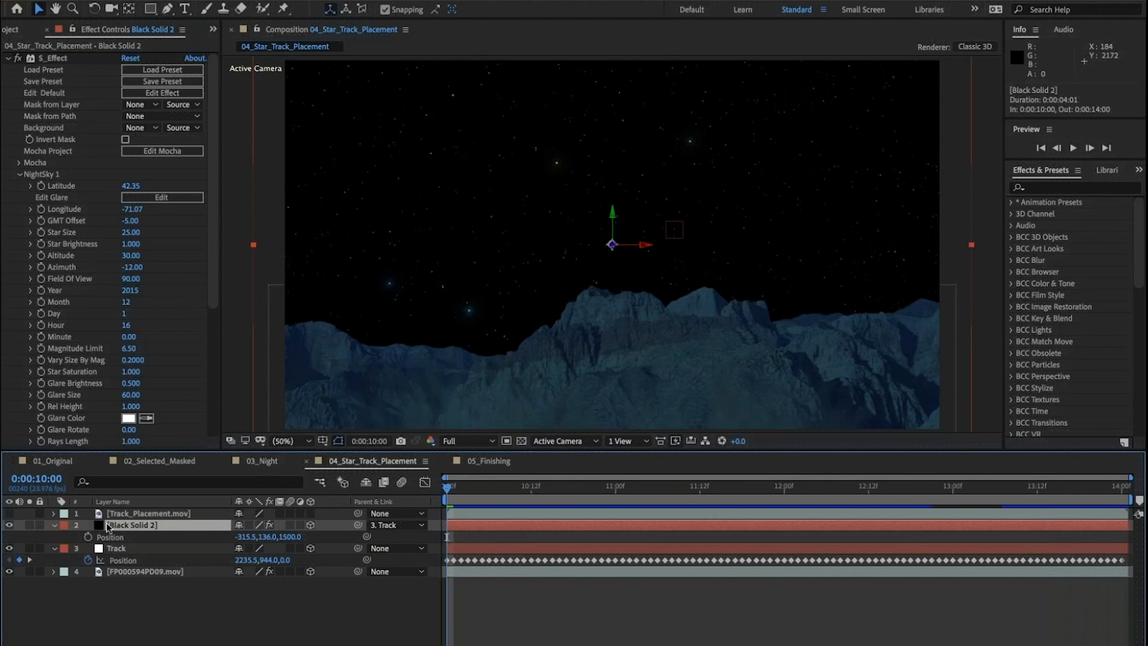
pyautogui.moveTo(113, 527); pyautogui.dragTo(111, 582)
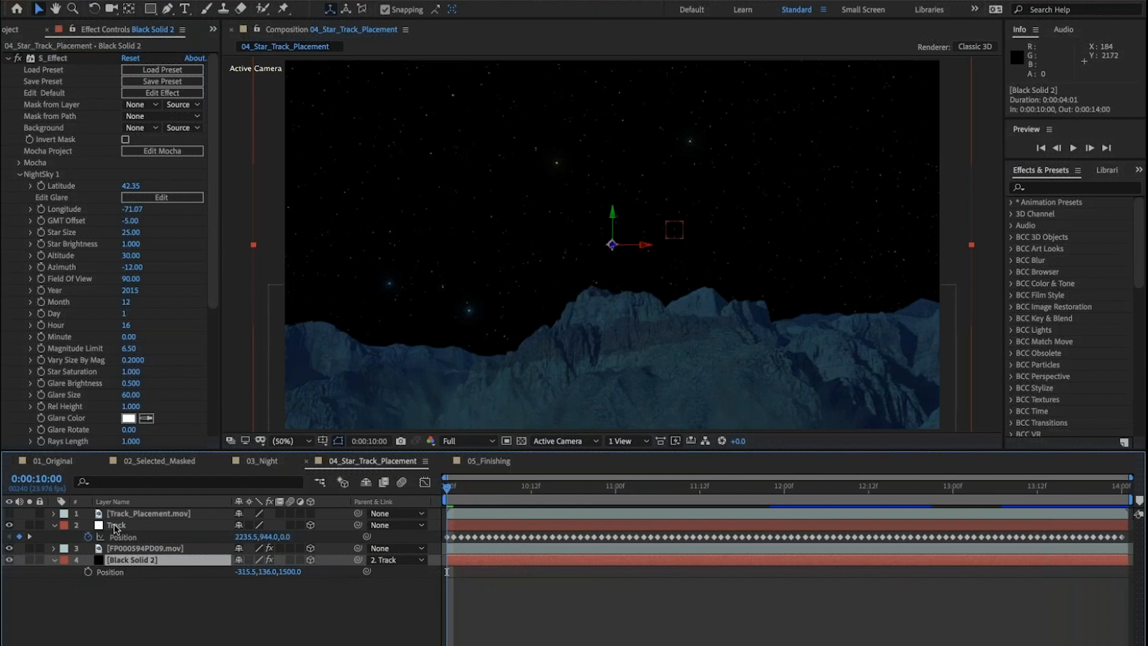
# Step: Scrub through 04_Star_Track_Placement to examine how the stars move with the mountains, including with FP000594PD09.mov selected
pyautogui.moveTo(488, 485); pyautogui.dragTo(815, 498)
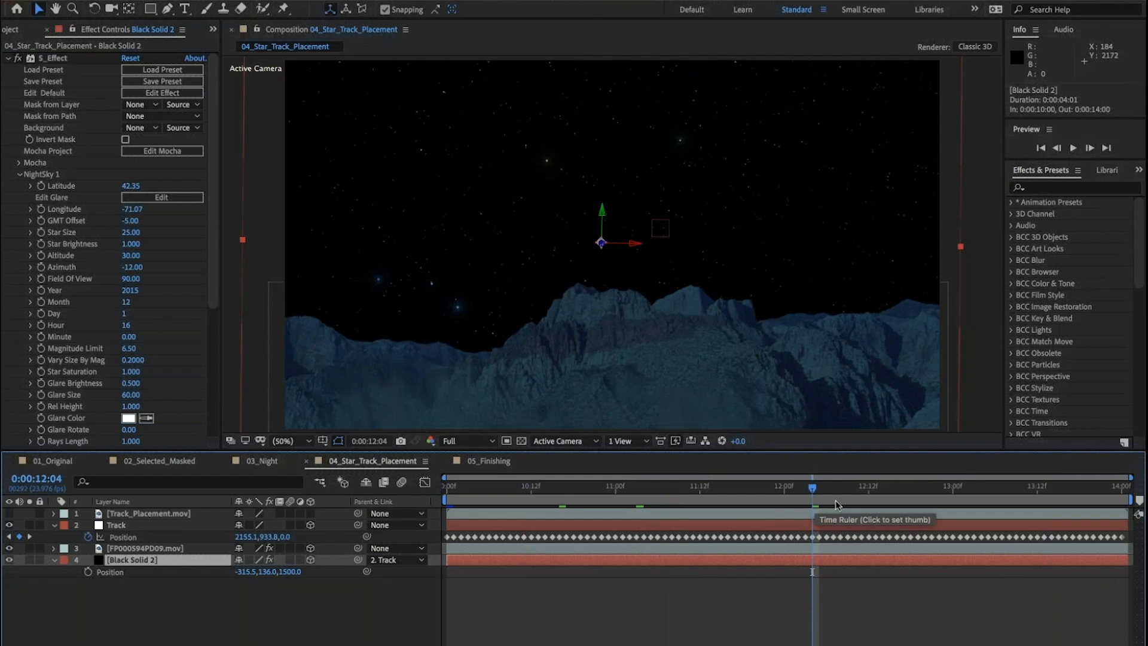
pyautogui.click(972, 487)
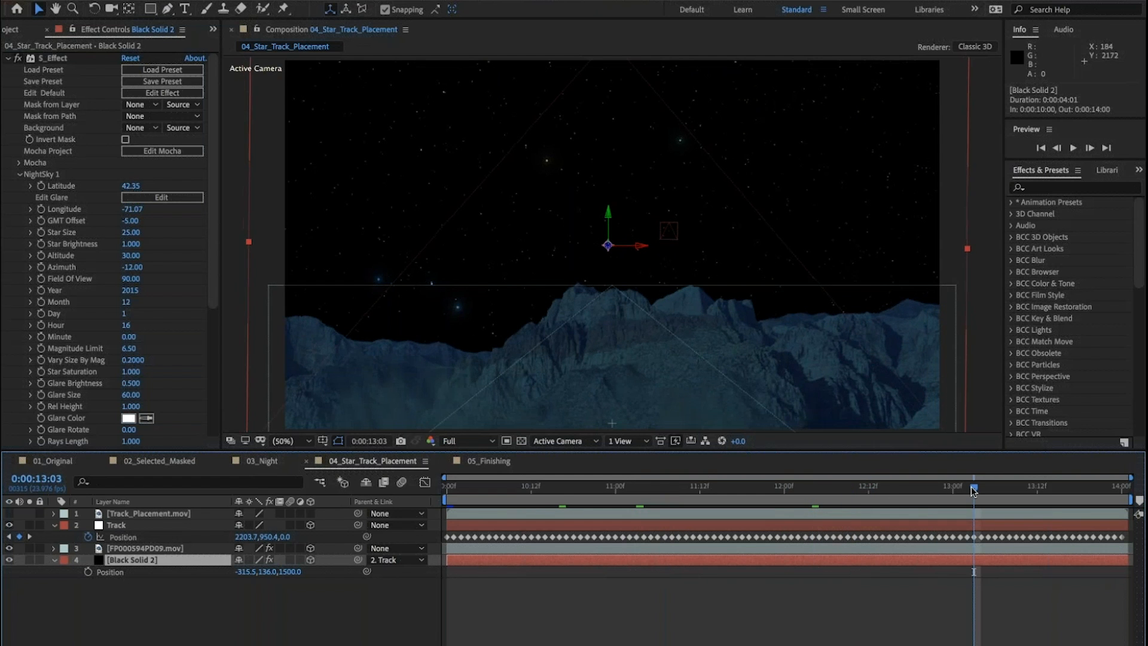
pyautogui.moveTo(748, 488); pyautogui.dragTo(695, 485)
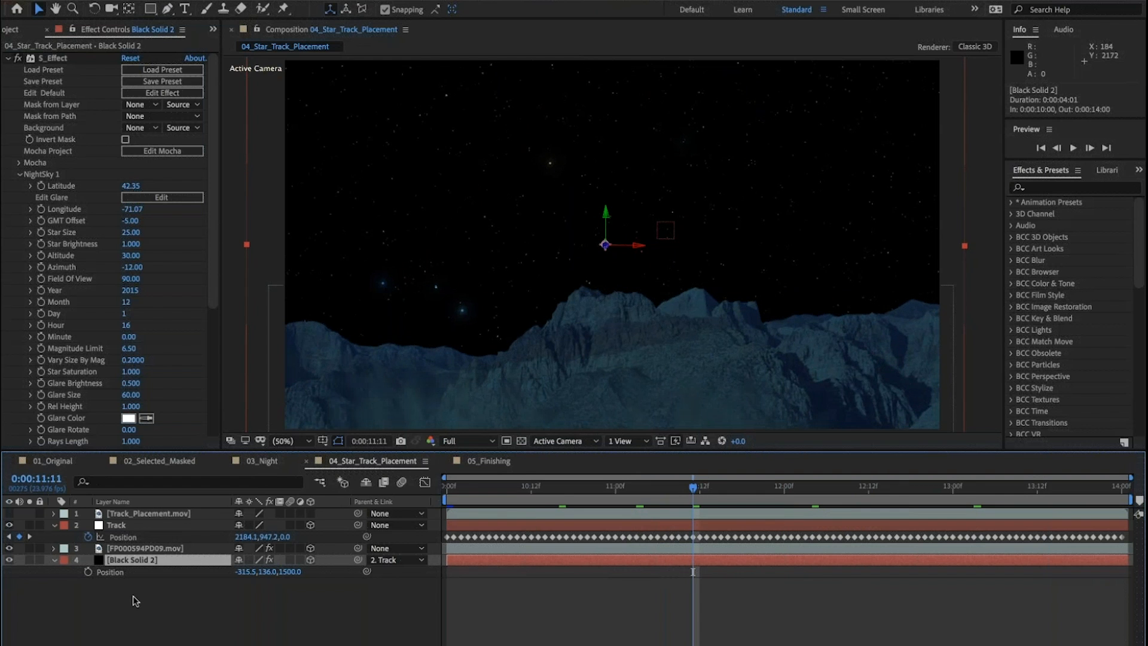
pyautogui.click(122, 549)
pyautogui.moveTo(543, 486); pyautogui.dragTo(524, 491)
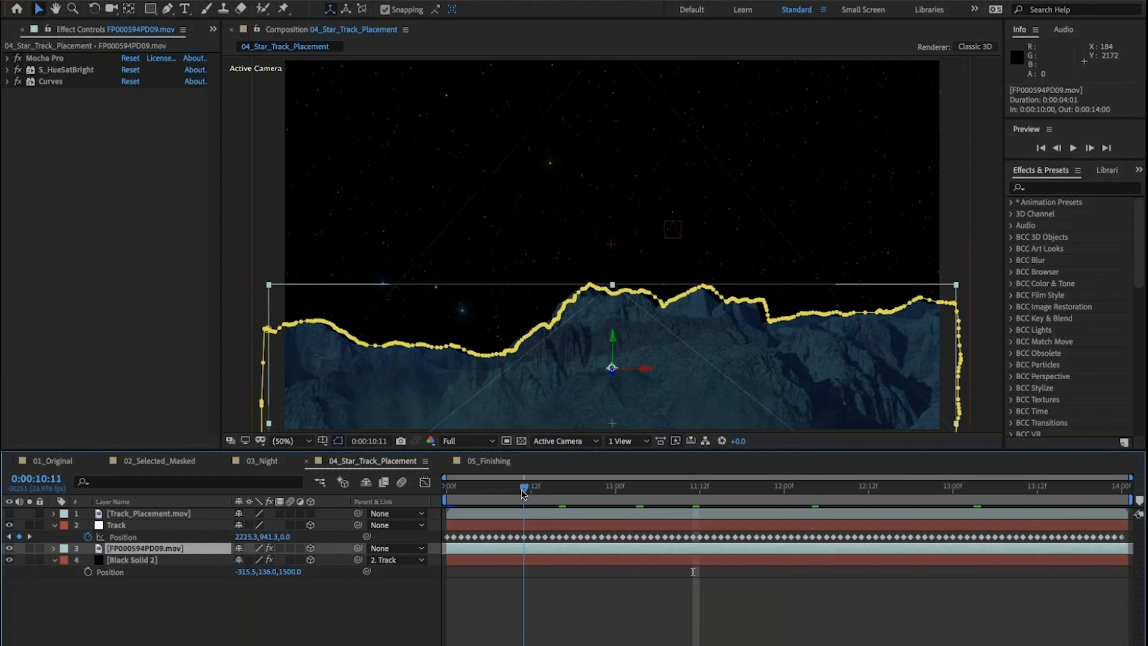
pyautogui.click(593, 485)
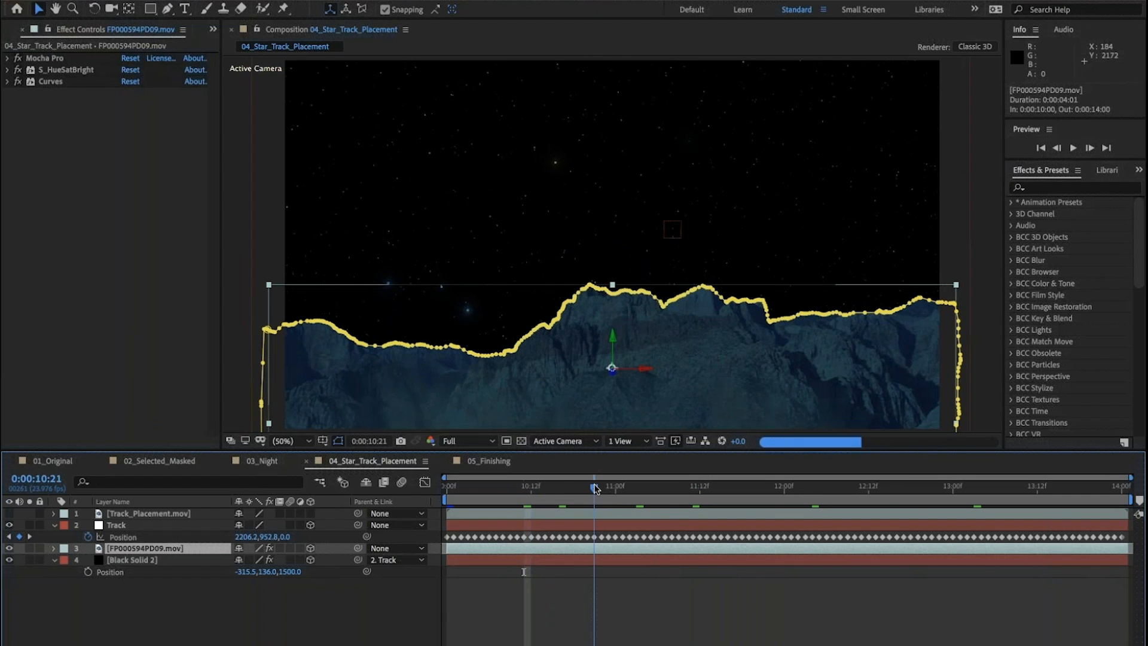
# Step: Try a Z position of 0 on Black Solid 2 and restore it to 1500
pyautogui.click(139, 563)
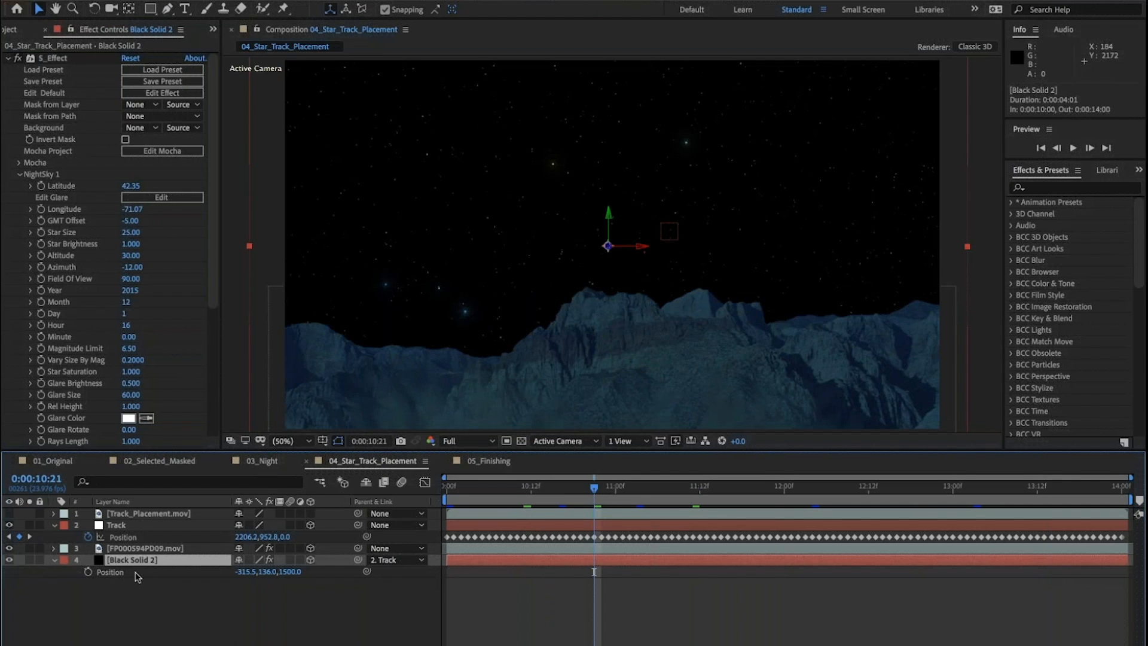
pyautogui.click(117, 573)
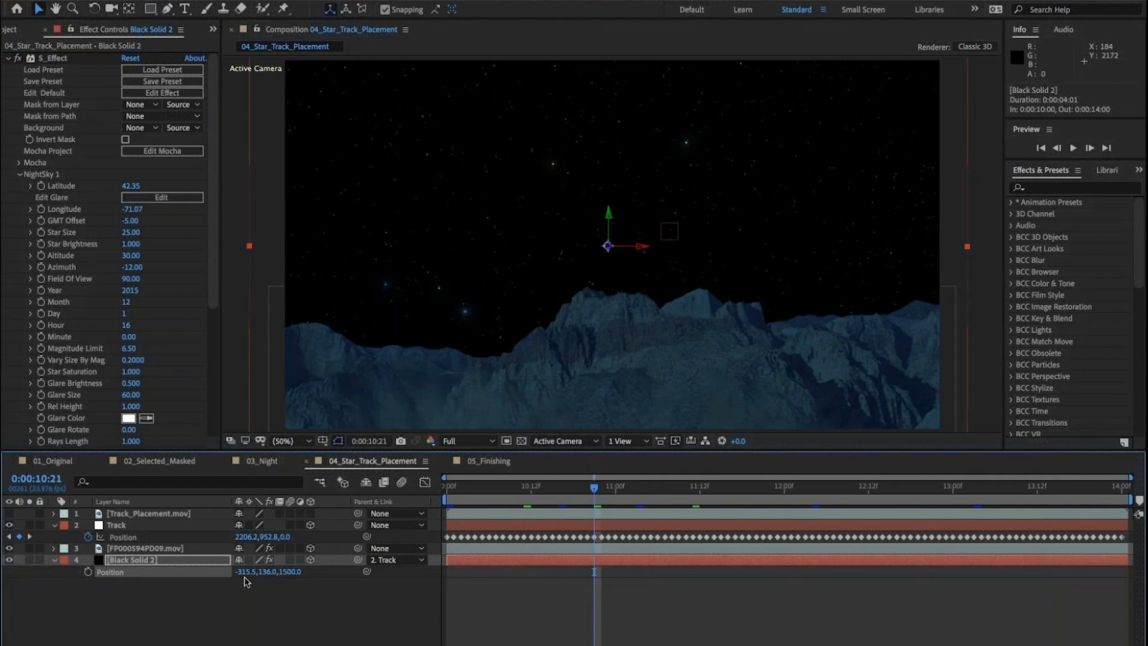
pyautogui.click(288, 572)
pyautogui.write('0')
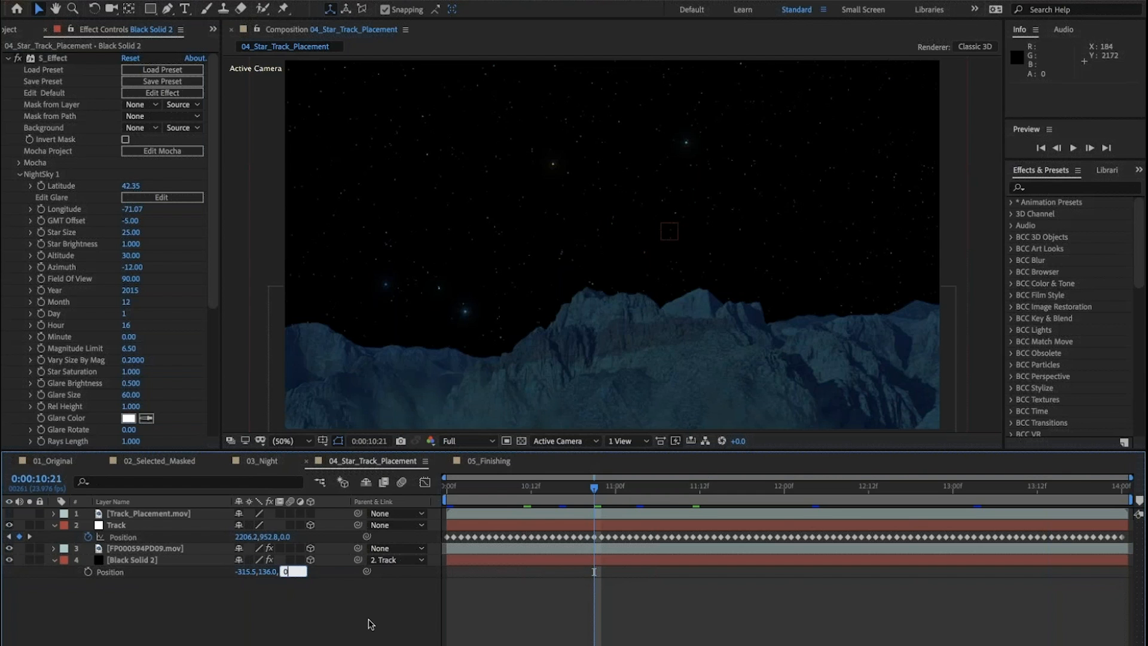
pyautogui.press('Return')
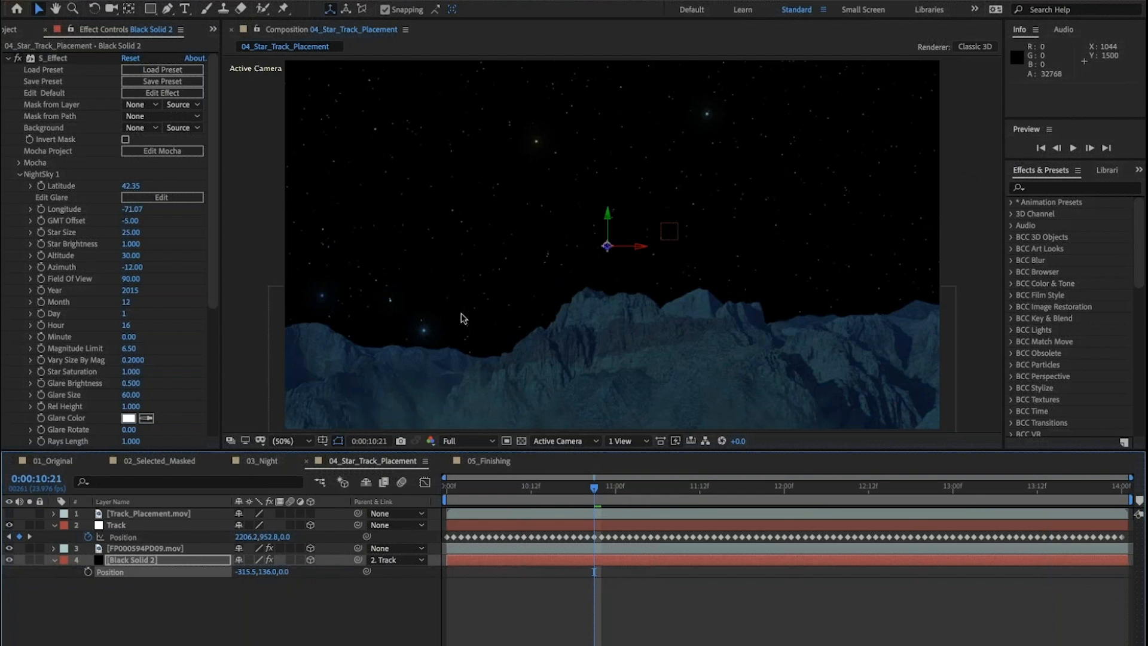
pyautogui.click(285, 572)
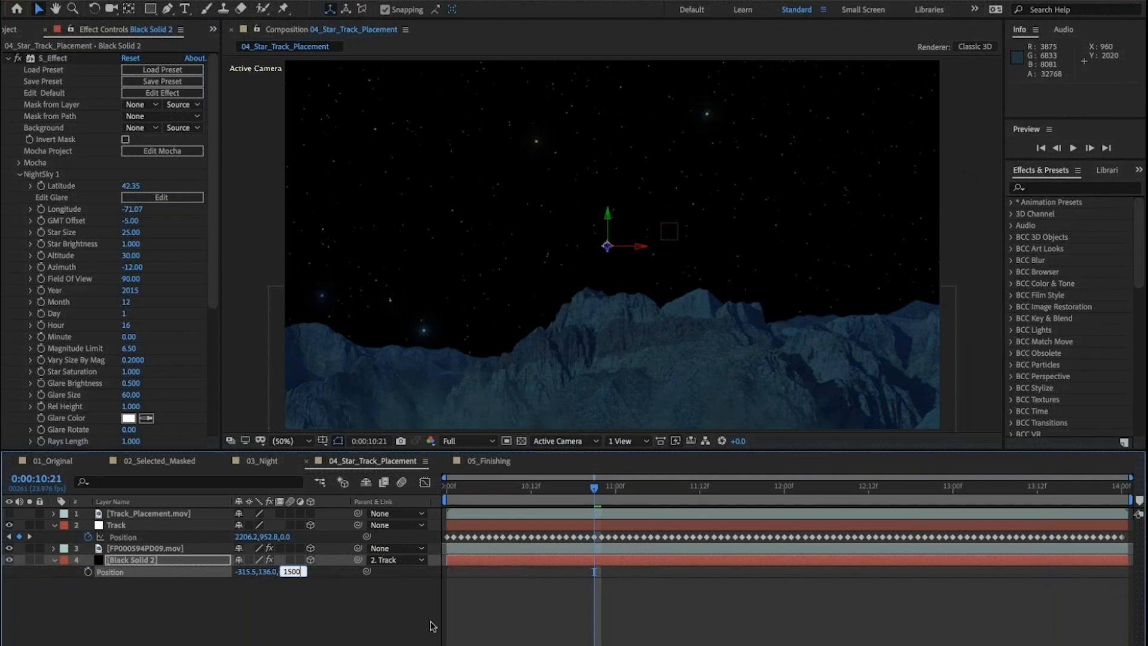
pyautogui.press('Return')
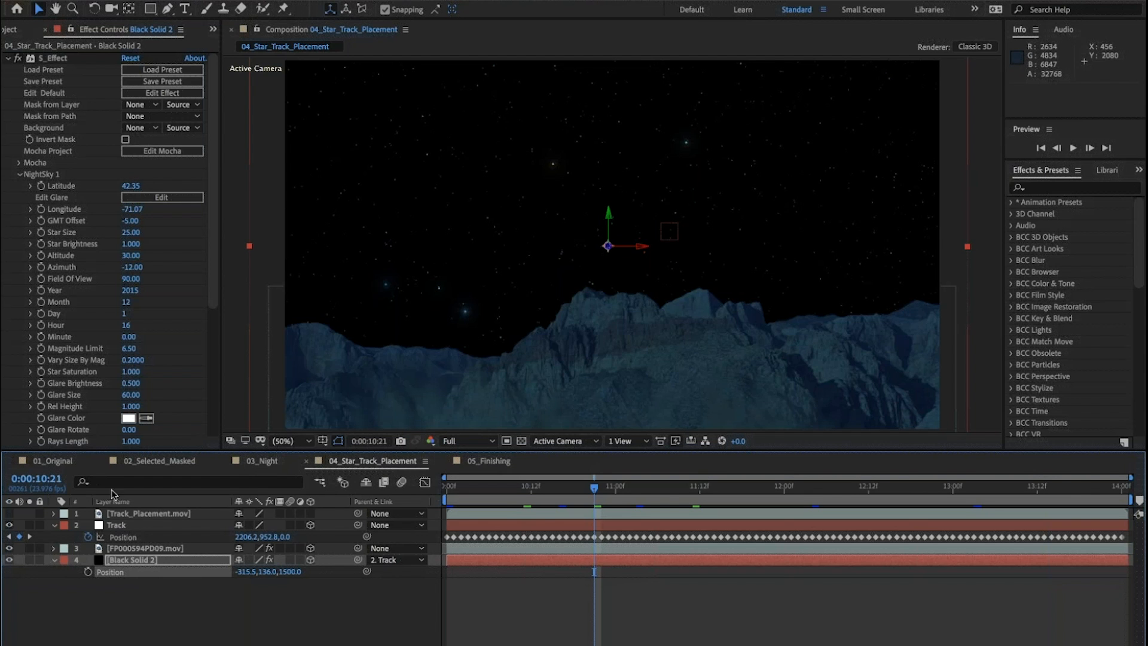
# Step: Make Track_Placement.mov visible, solo it and preview it from the first frame
pyautogui.click(131, 514)
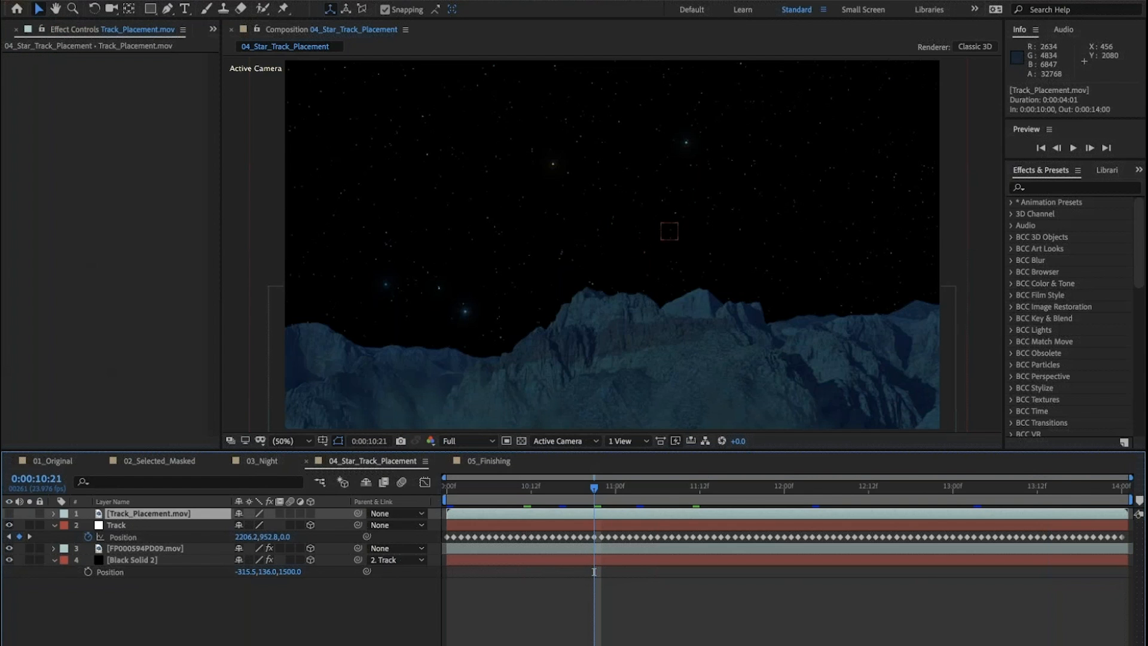
pyautogui.click(9, 513)
pyautogui.click(29, 514)
pyautogui.press('Home')
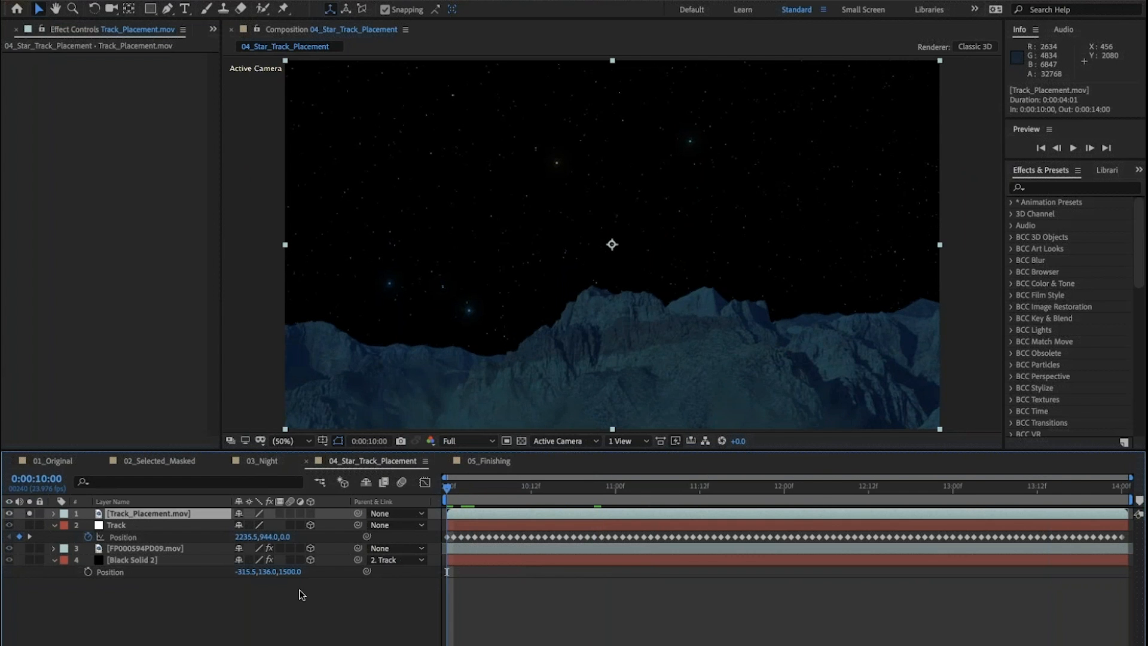
pyautogui.press('space')
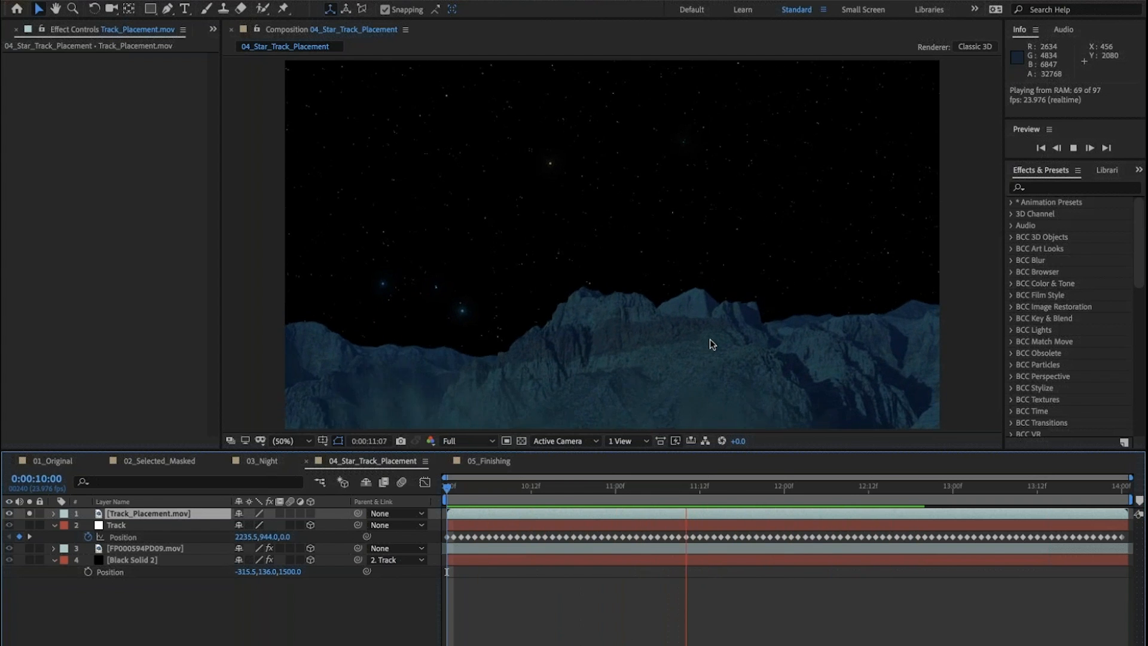
# Step: Stop the preview, switch to the 05_Finishing composition and open the Stars layer's S_Effect for editing
pyautogui.press('space')
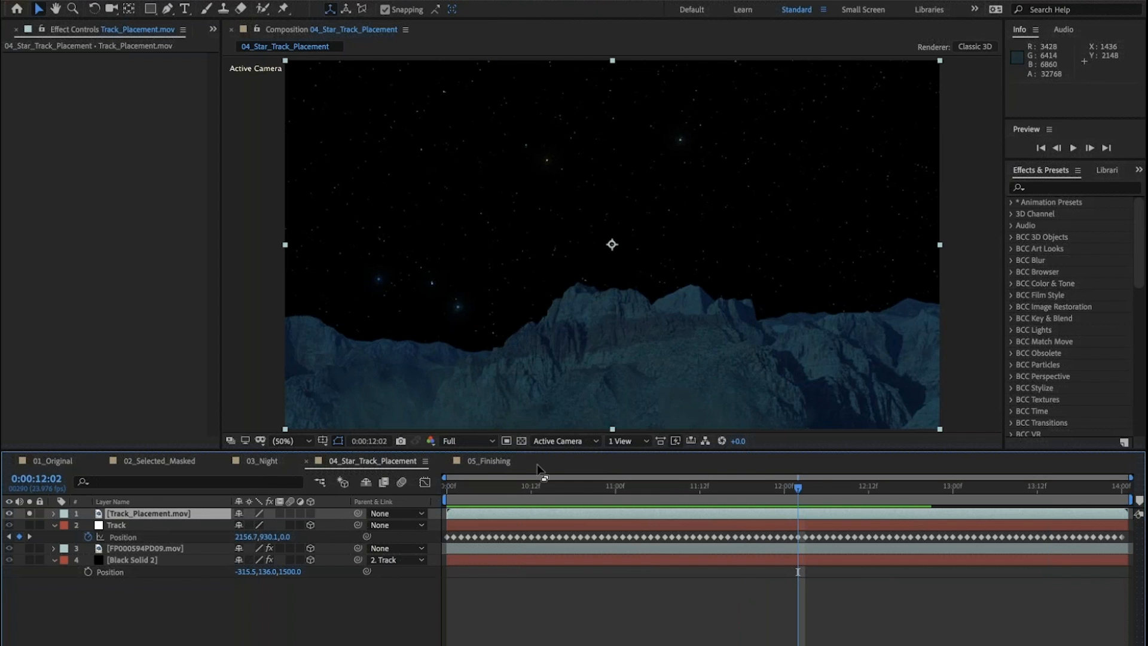
pyautogui.click(481, 464)
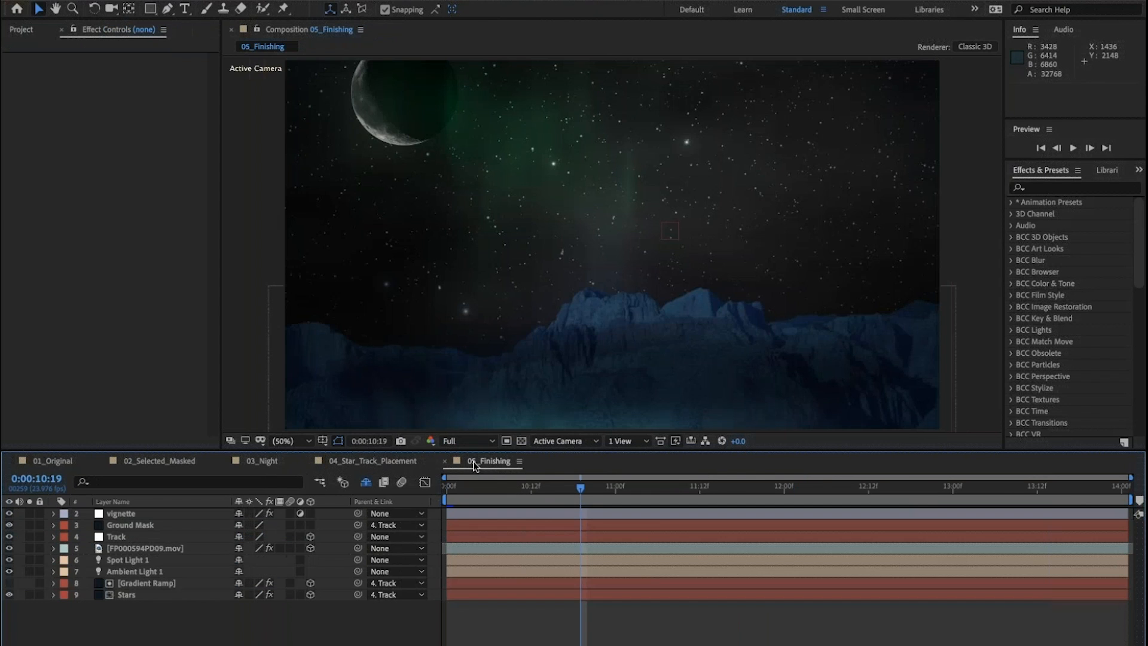
pyautogui.click(127, 596)
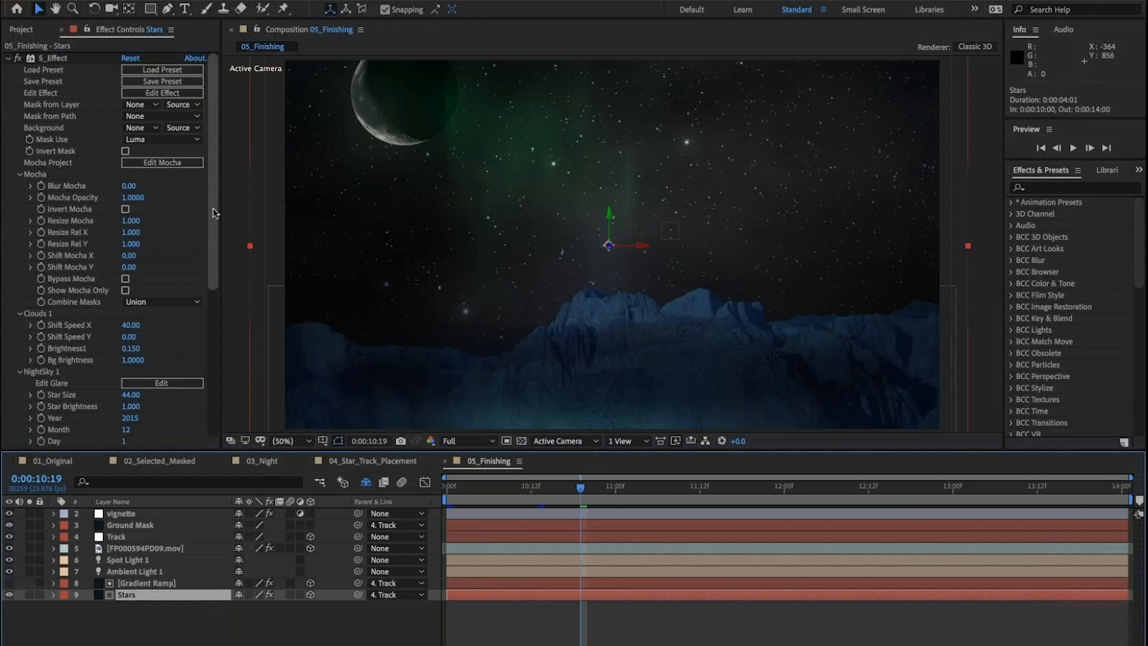
pyautogui.scroll(-3, 207, 156)
pyautogui.scroll(3, 203, 146)
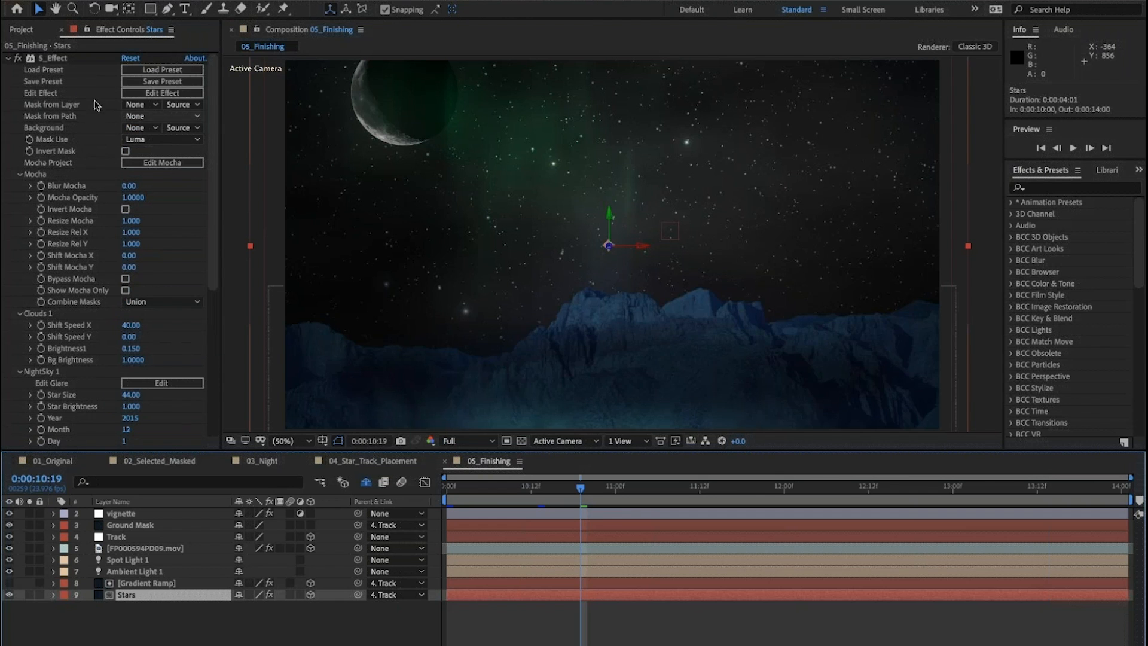
pyautogui.click(159, 93)
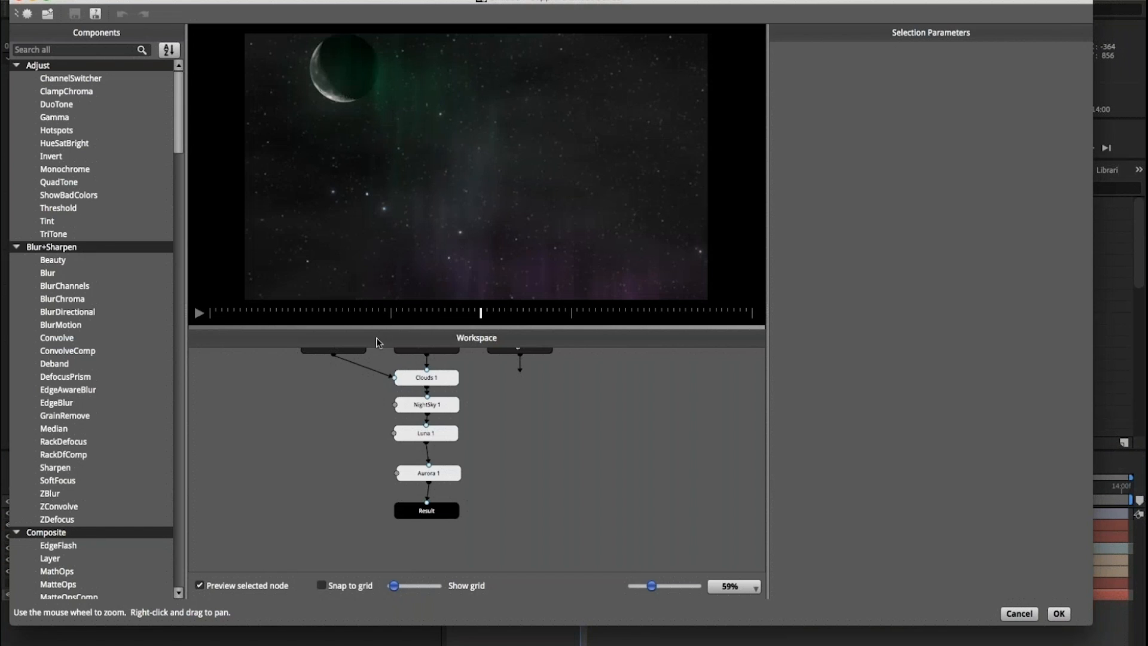
# Step: Bring the whole node tree into view and examine the output of the Source and Clouds 1 nodes
pyautogui.moveTo(481, 327); pyautogui.dragTo(481, 331)
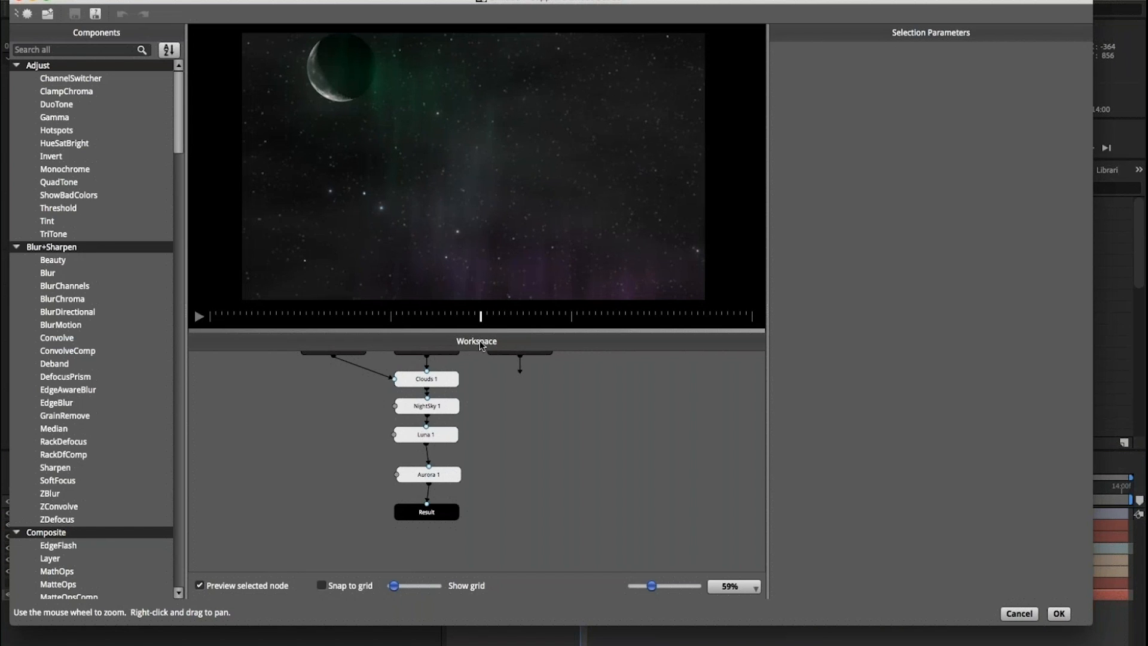
pyautogui.moveTo(483, 410); pyautogui.dragTo(507, 452)
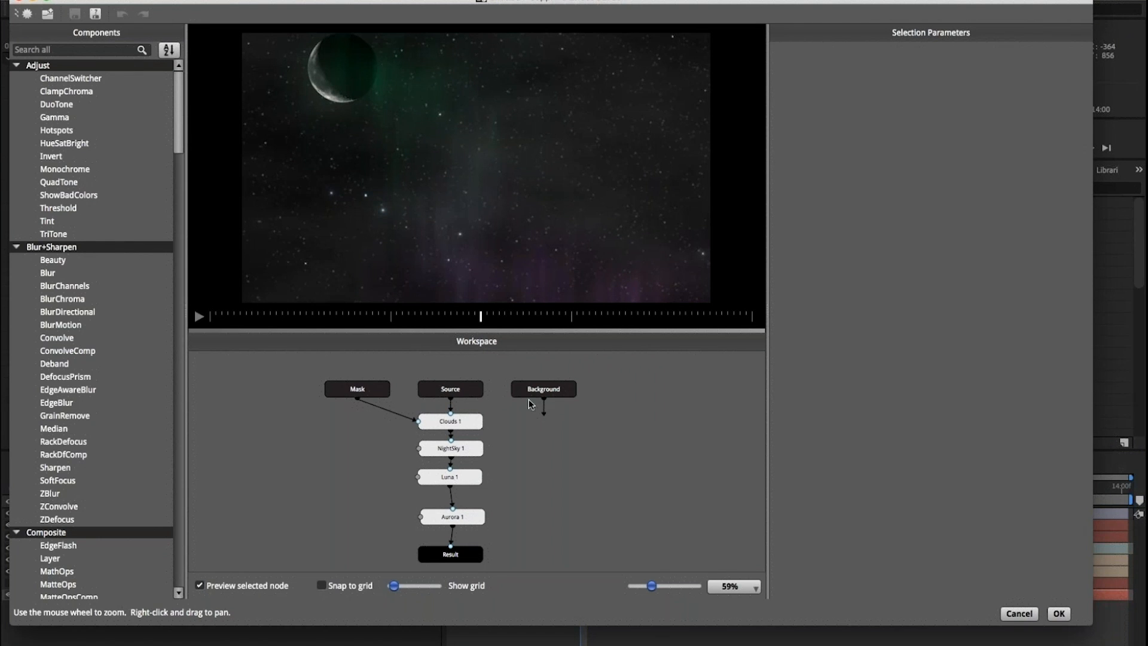
pyautogui.click(452, 389)
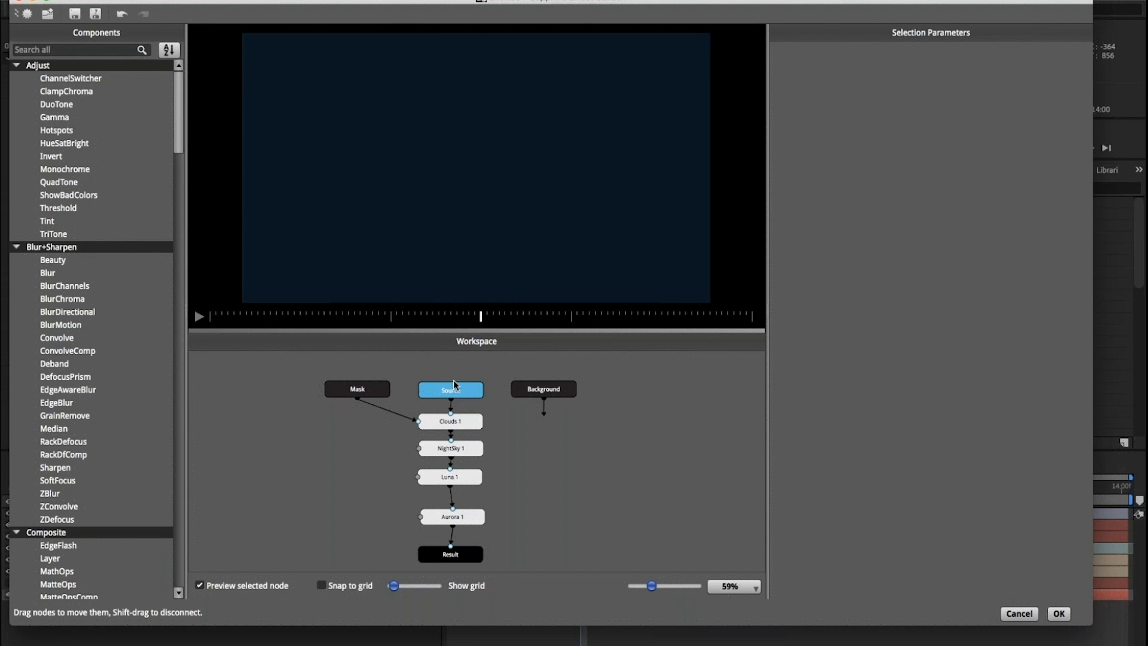
pyautogui.click(456, 423)
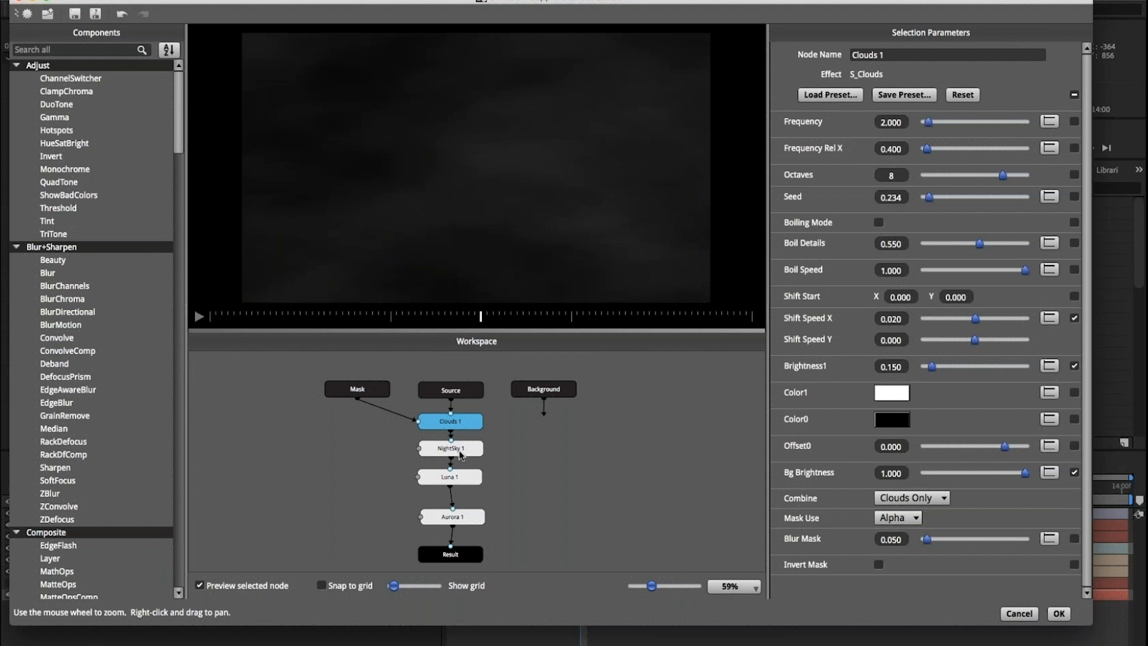
# Step: Try adding another Clouds effect from the component search after the Clouds 1 node, and undo it
pyautogui.click(49, 49)
pyautogui.write('clou')
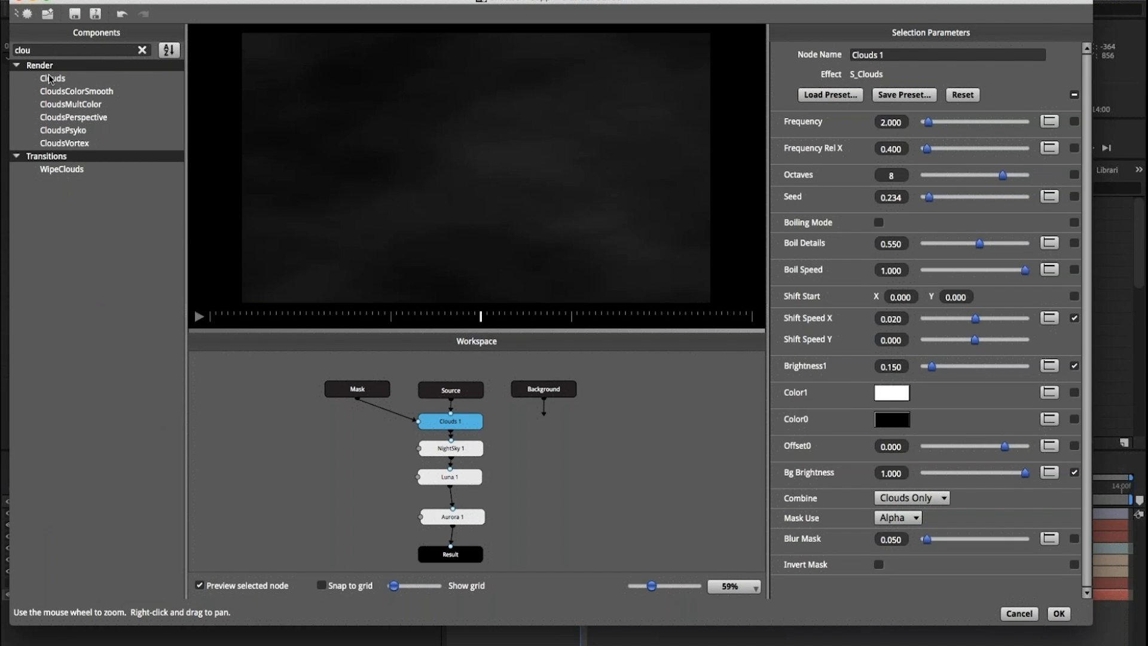
pyautogui.moveTo(50, 78); pyautogui.dragTo(453, 425)
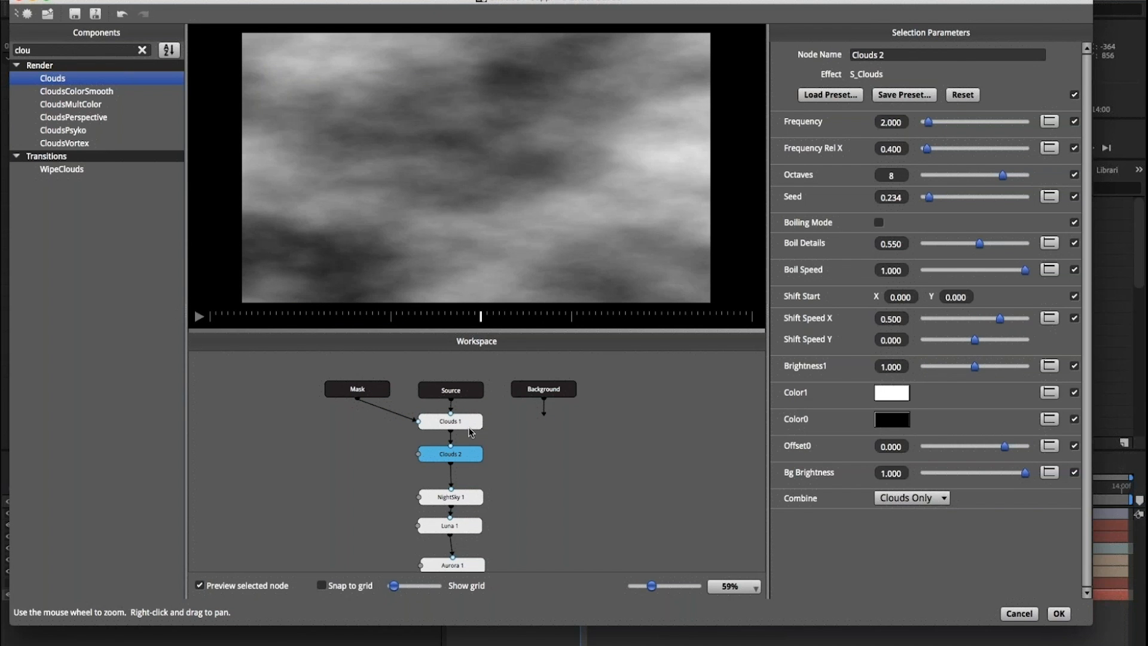
pyautogui.press('super+z')
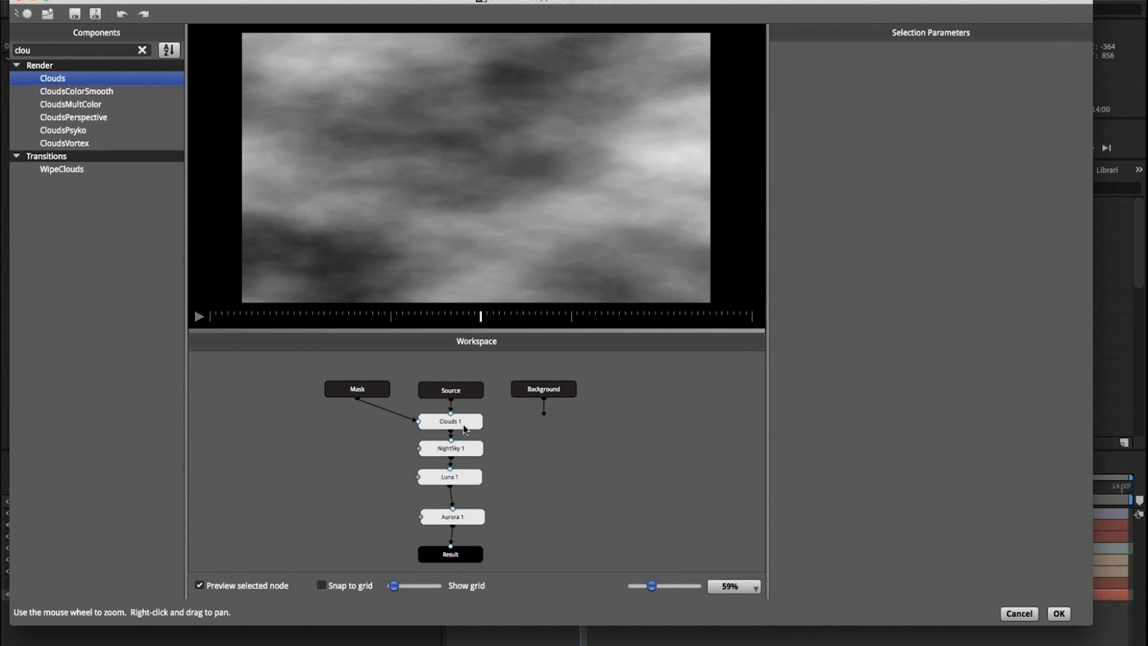
# Step: Set Shift Speed X of the Clouds 1 node to 0.296 and play the preview to check the cloud motion
pyautogui.click(461, 425)
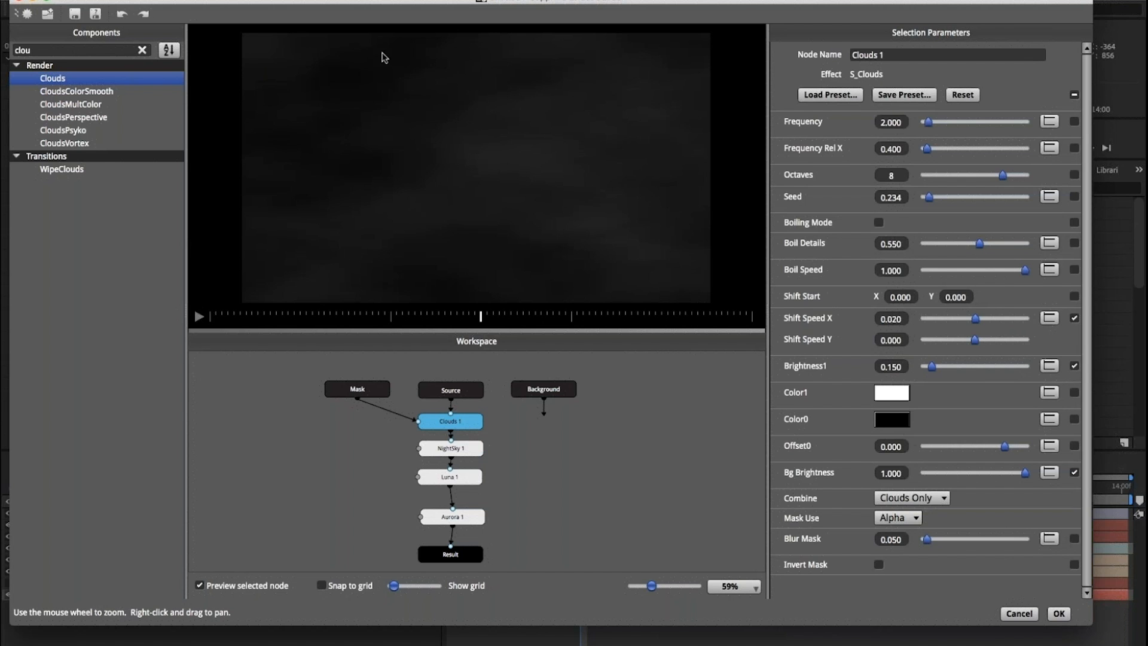
pyautogui.click(199, 316)
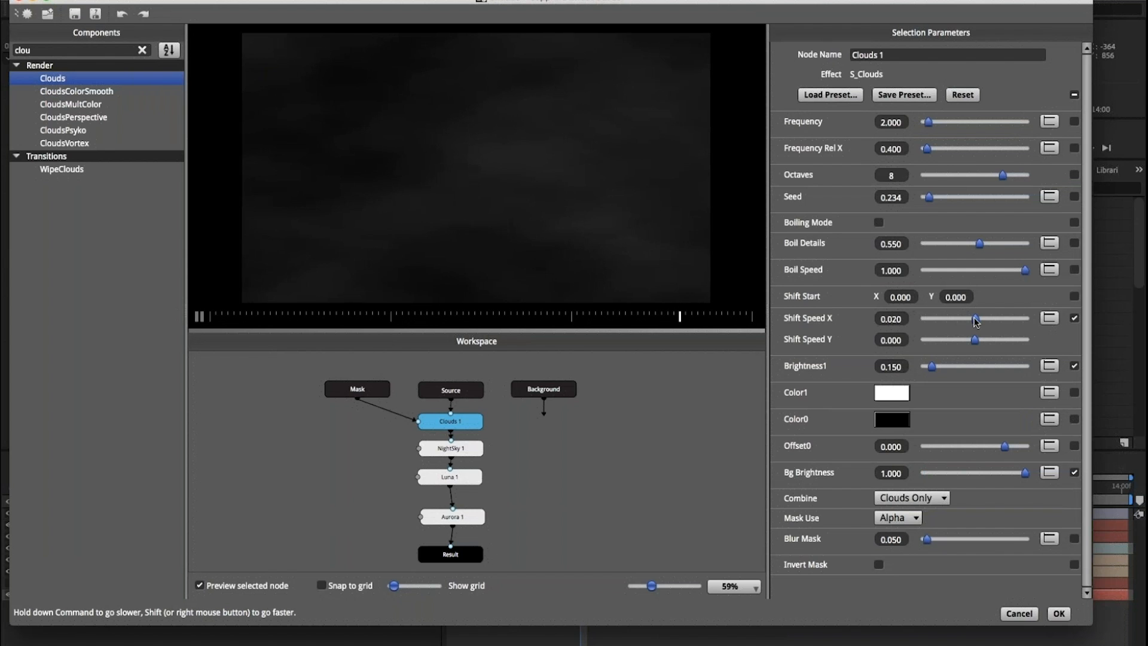
pyautogui.moveTo(976, 321); pyautogui.dragTo(990, 320)
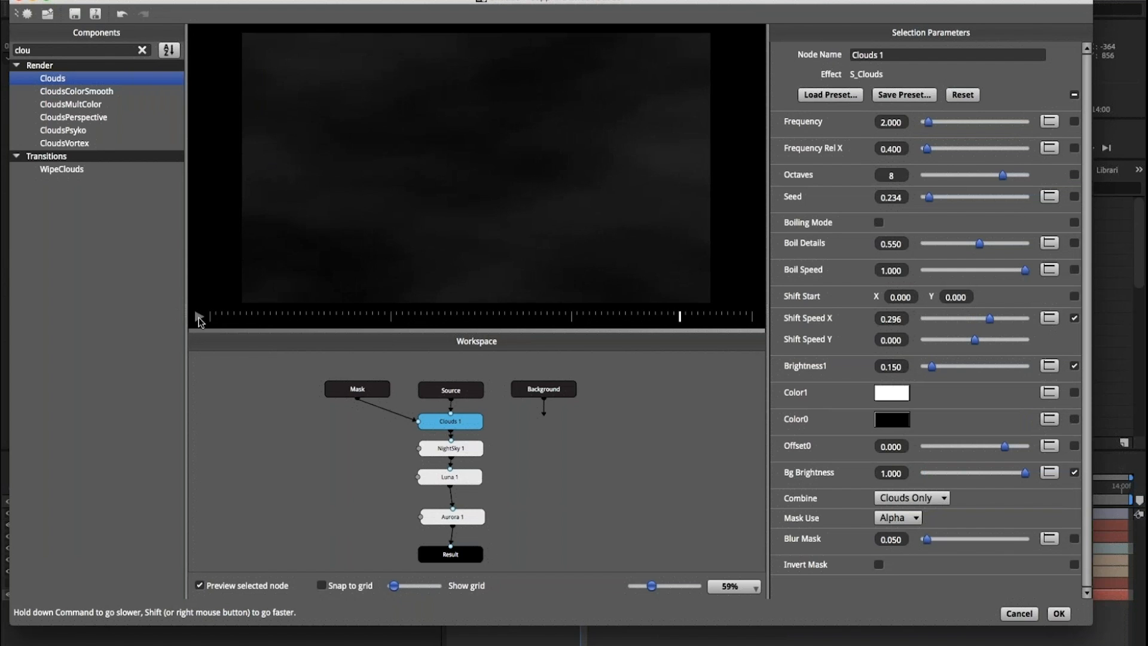
pyautogui.click(199, 317)
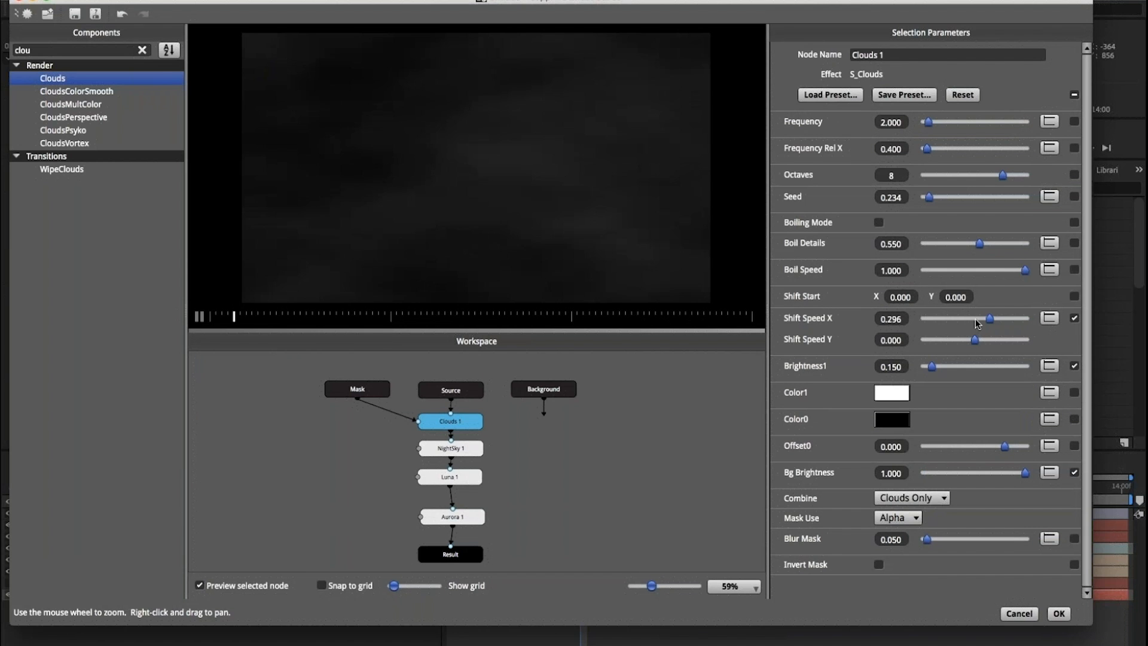
pyautogui.click(976, 324)
# Step: Examine the NightSky 1 and Luna 1 nodes and open Luna 1's preset browser with a larger preview
pyautogui.click(468, 455)
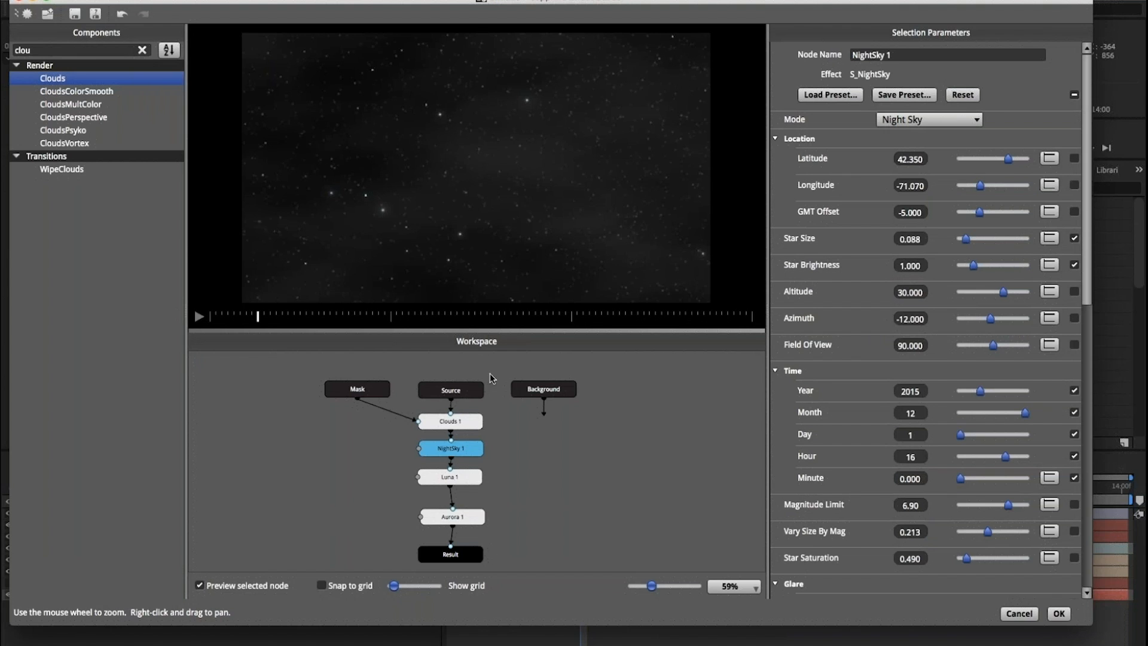
pyautogui.click(456, 476)
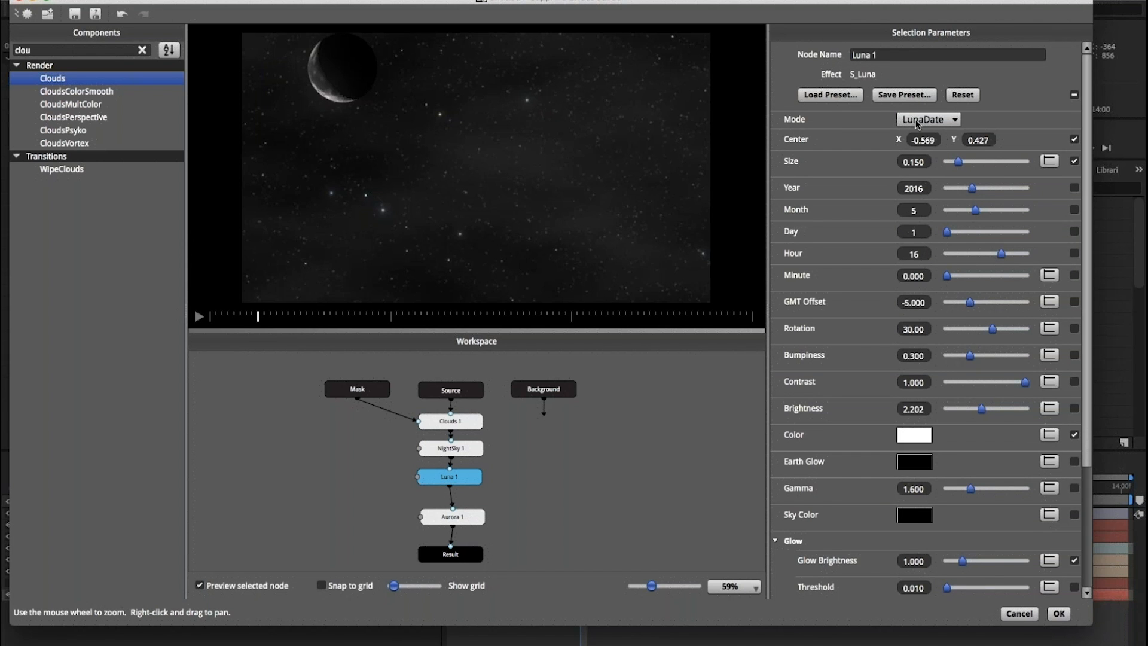
pyautogui.click(829, 96)
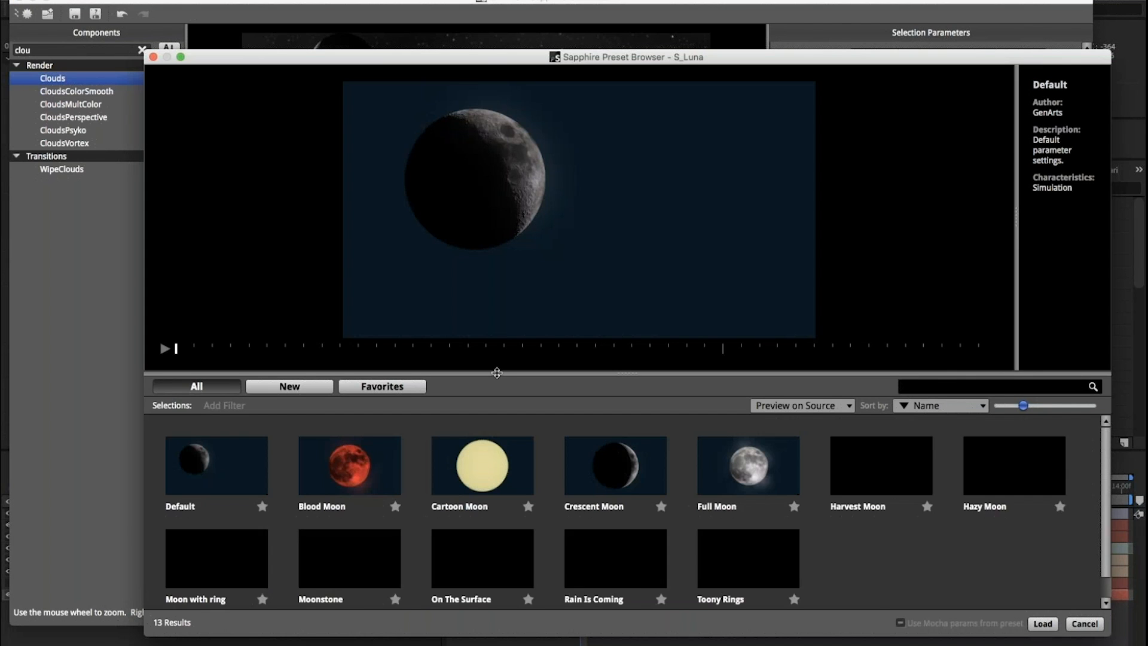
pyautogui.moveTo(497, 373); pyautogui.dragTo(489, 430)
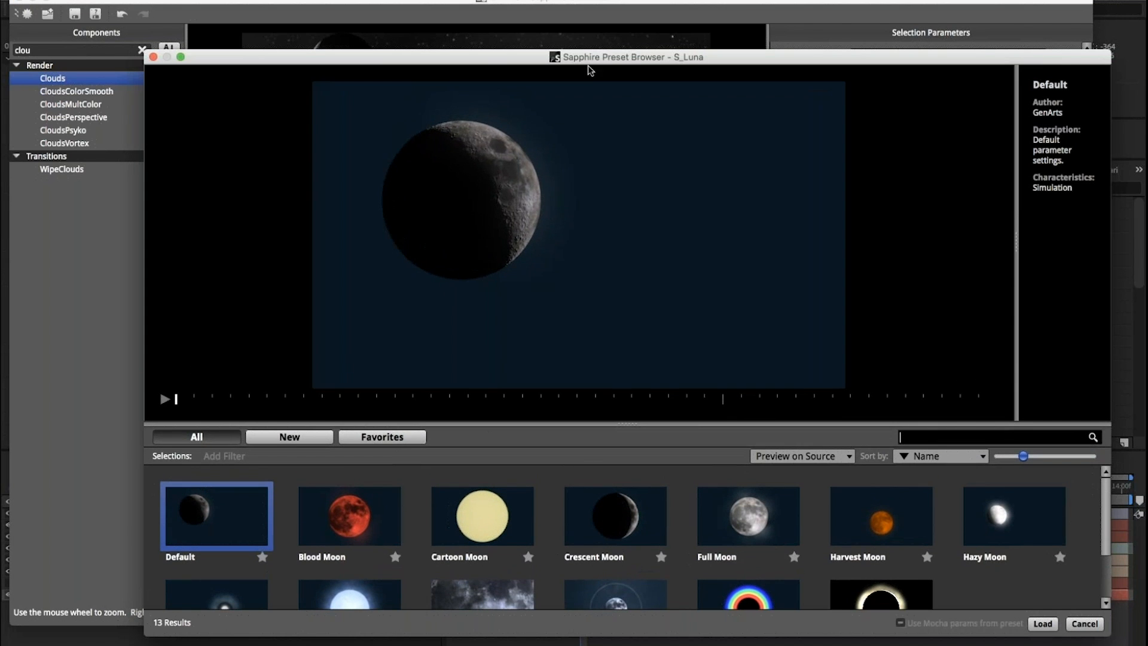
pyautogui.moveTo(587, 56); pyautogui.dragTo(532, 28)
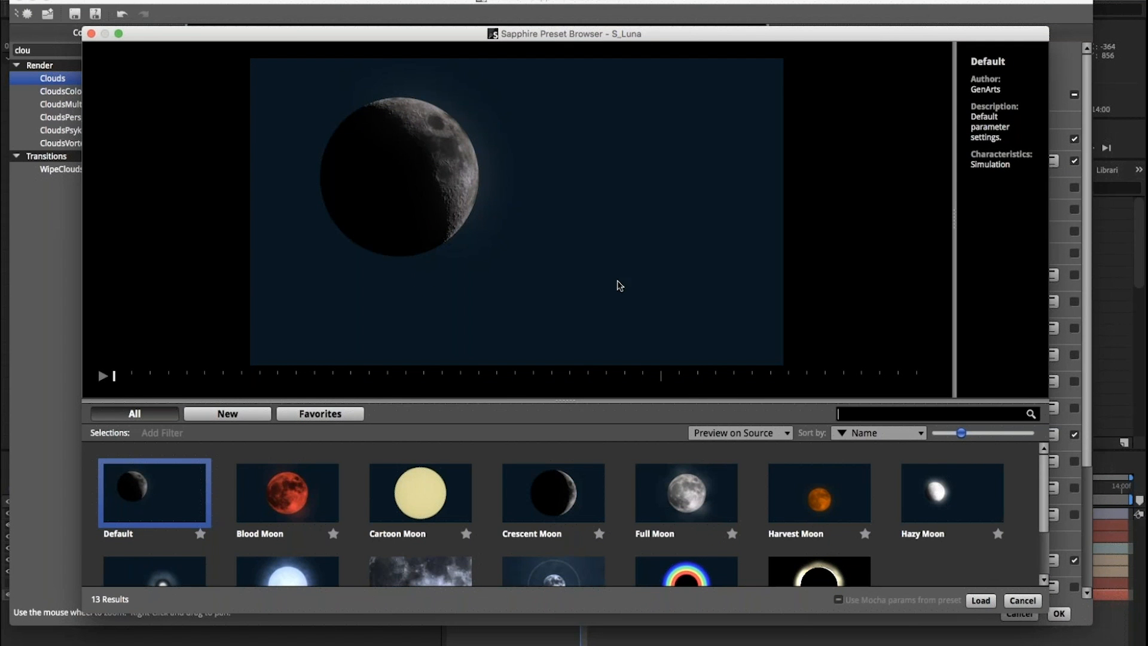
pyautogui.moveTo(653, 36); pyautogui.dragTo(620, 62)
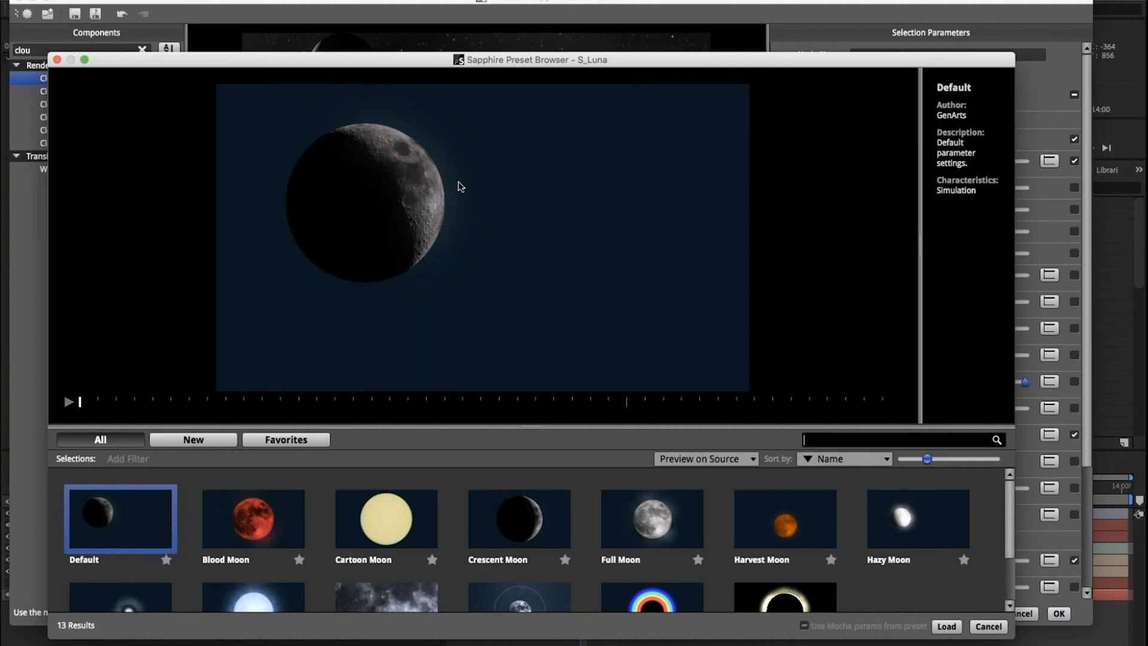
# Step: Preview the Blood Moon, Full Moon and Default presets, then close the browser without loading any and check Luna 1's mode
pyautogui.click(261, 526)
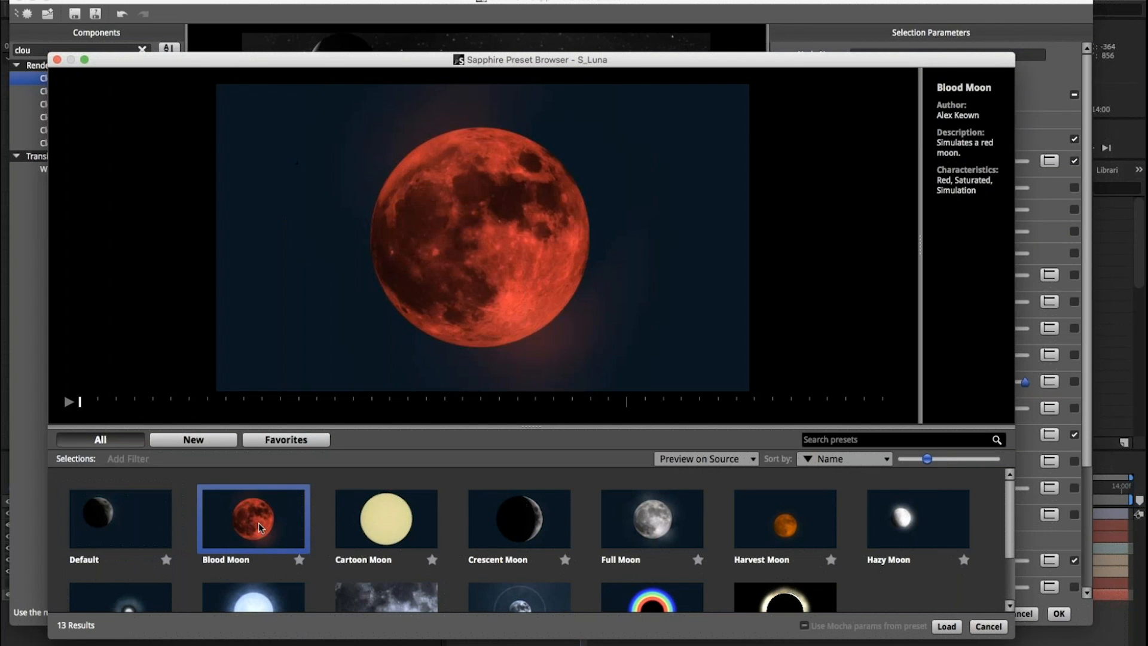
pyautogui.click(662, 524)
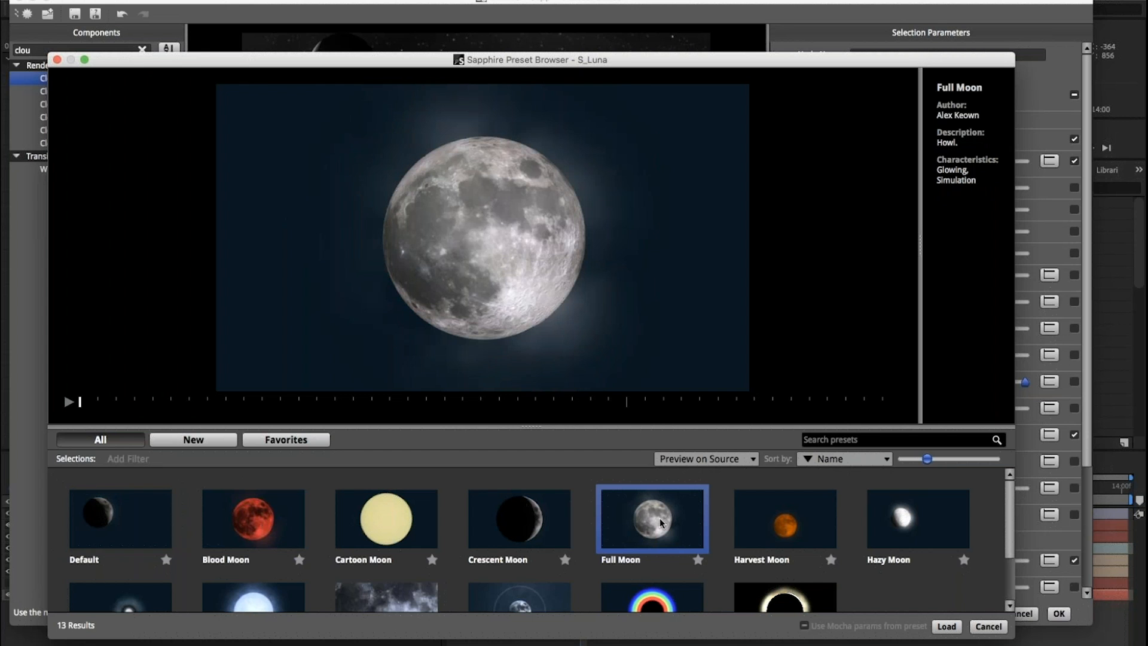
pyautogui.click(110, 522)
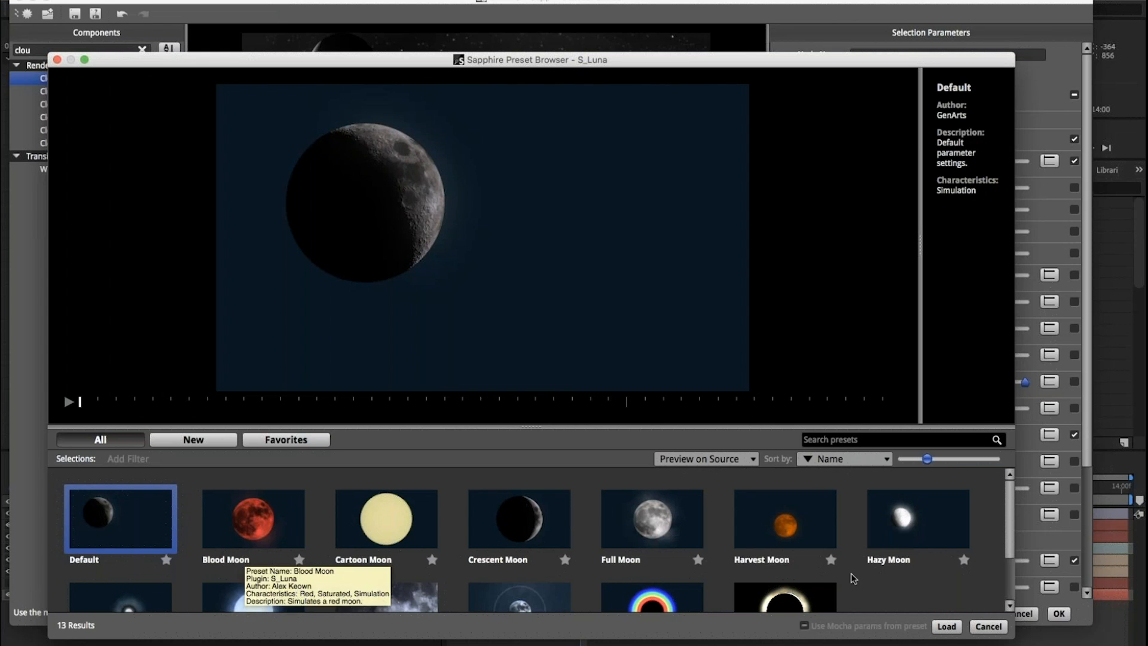
pyautogui.click(989, 627)
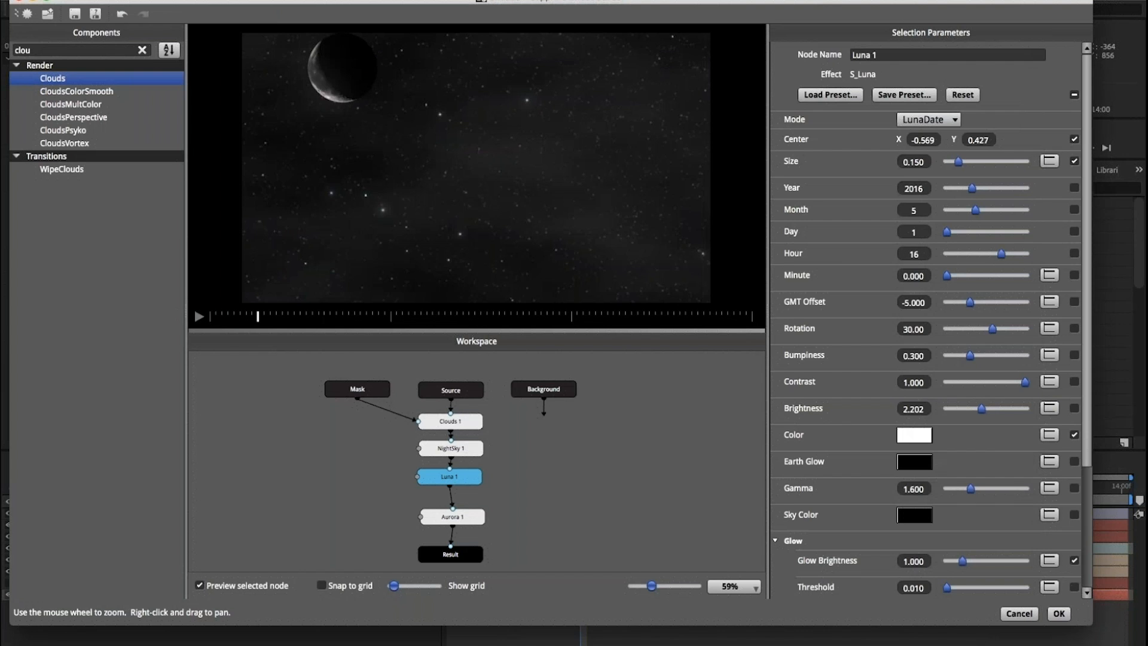
pyautogui.click(932, 123)
# Step: Review the location, time and glare parameters of the NightSky 1 node and return to Luna 1
pyautogui.click(456, 451)
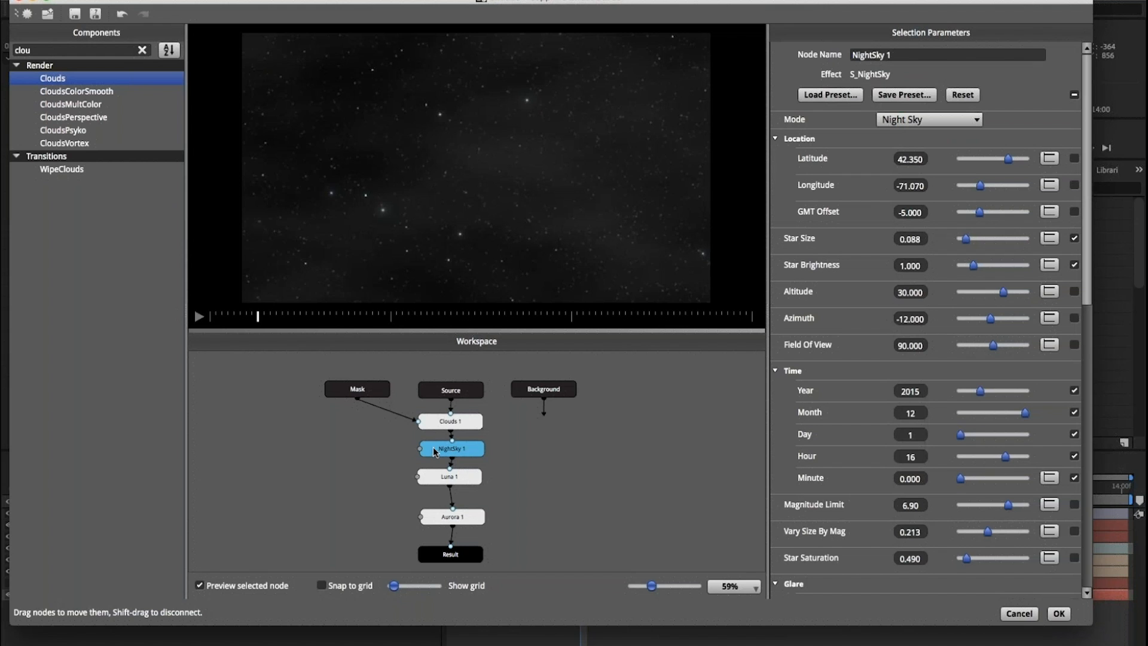
pyautogui.moveTo(443, 447); pyautogui.dragTo(440, 443)
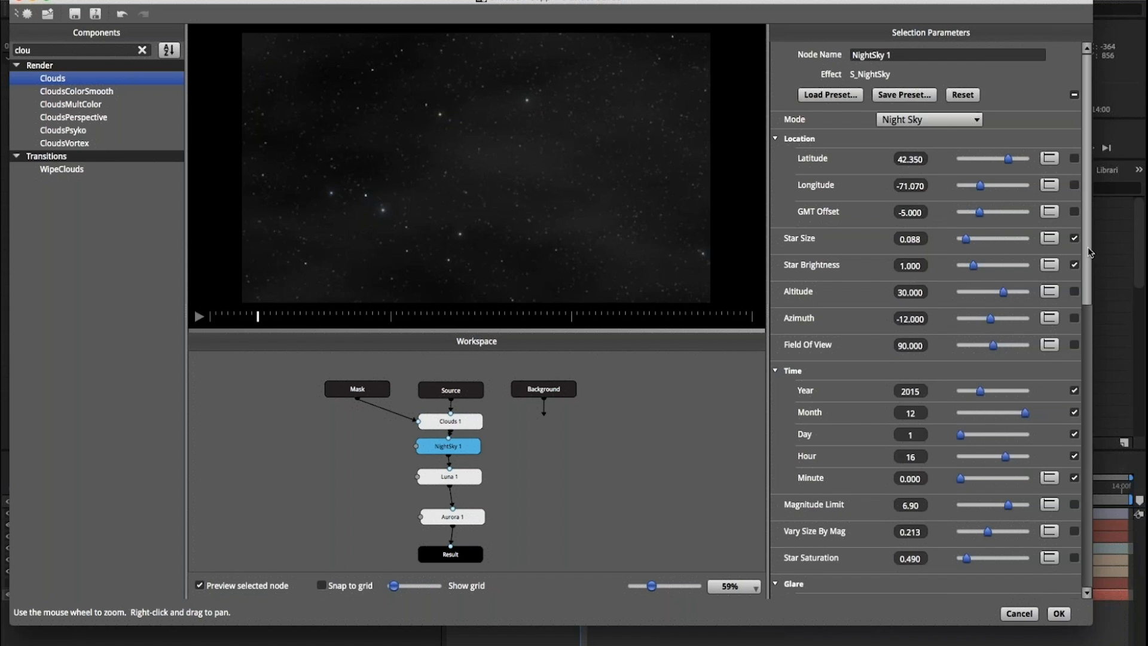
pyautogui.scroll(-5, 1090, 251)
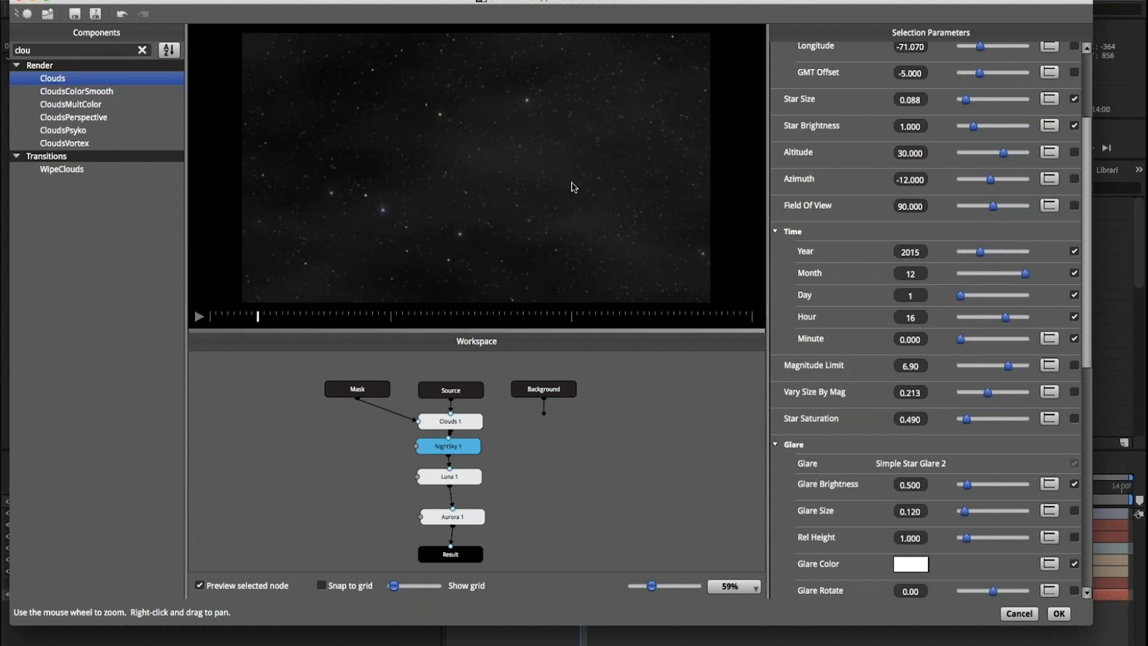
pyautogui.click(466, 422)
pyautogui.click(456, 452)
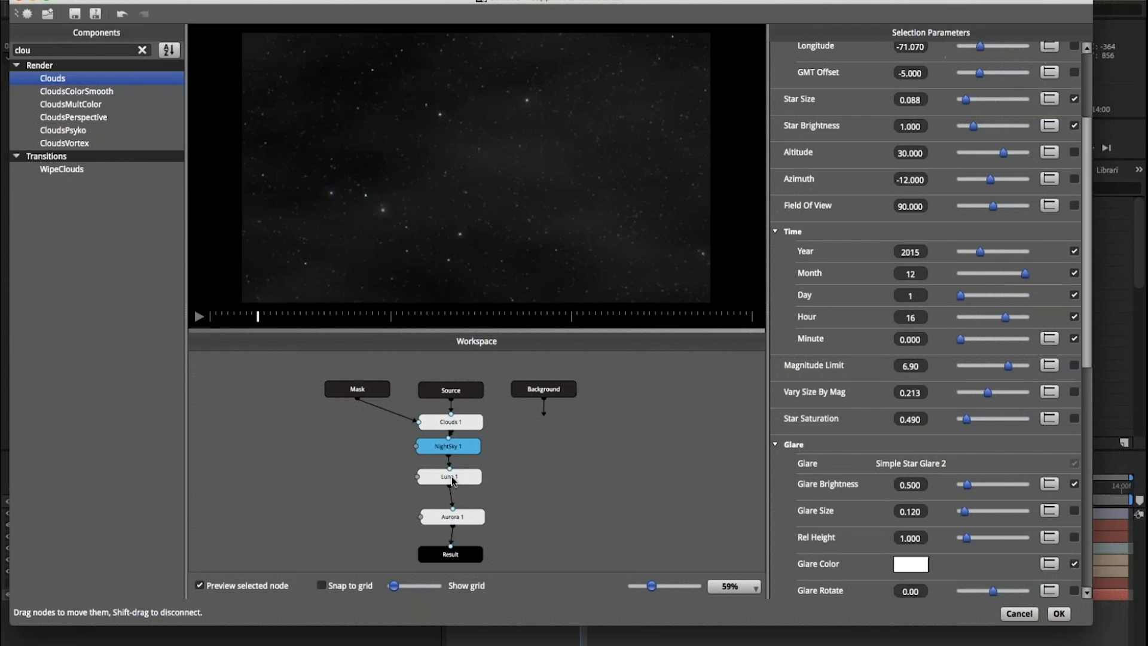
pyautogui.click(453, 478)
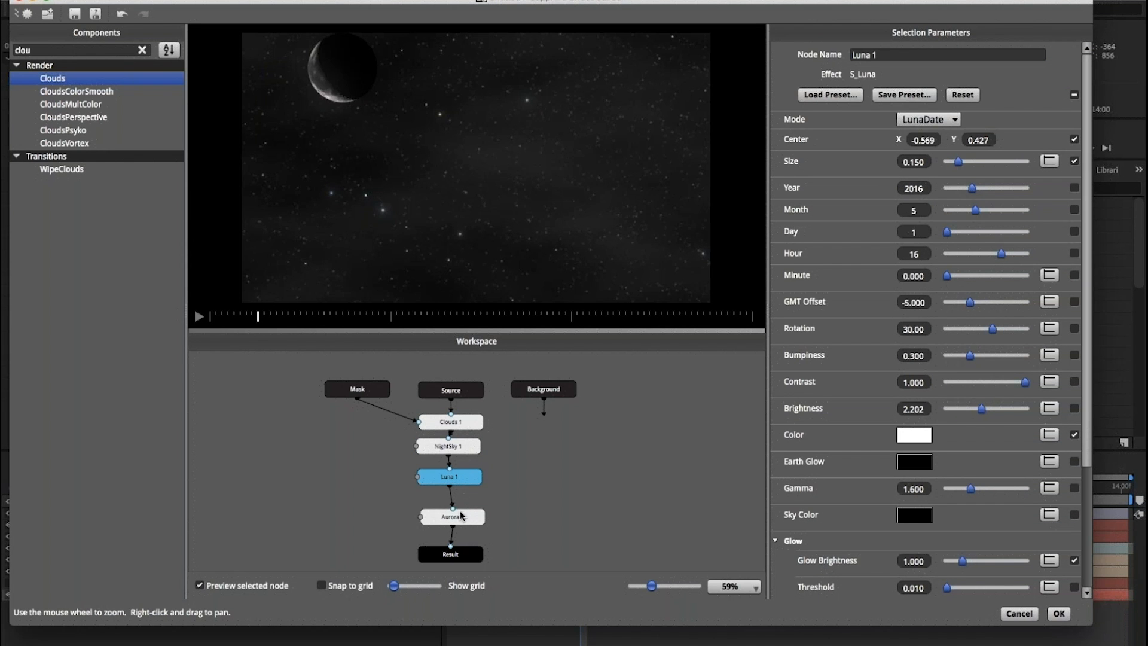
# Step: Play the Aurora 1 node's animation and examine its color, swirling and lighting parameters
pyautogui.click(464, 521)
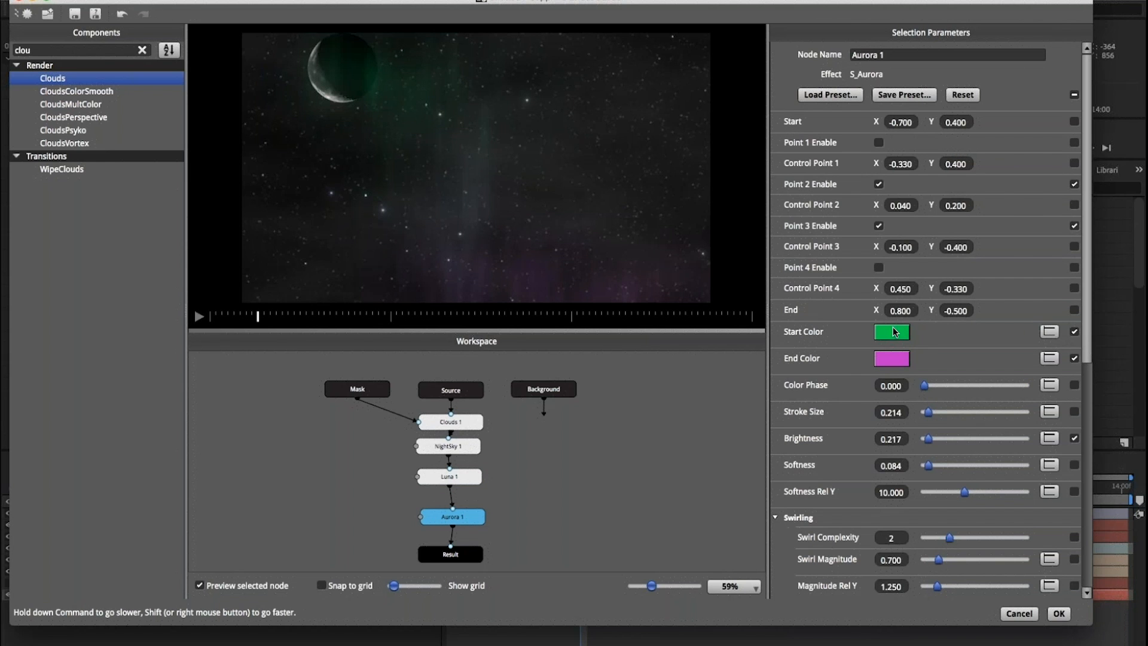
pyautogui.click(199, 317)
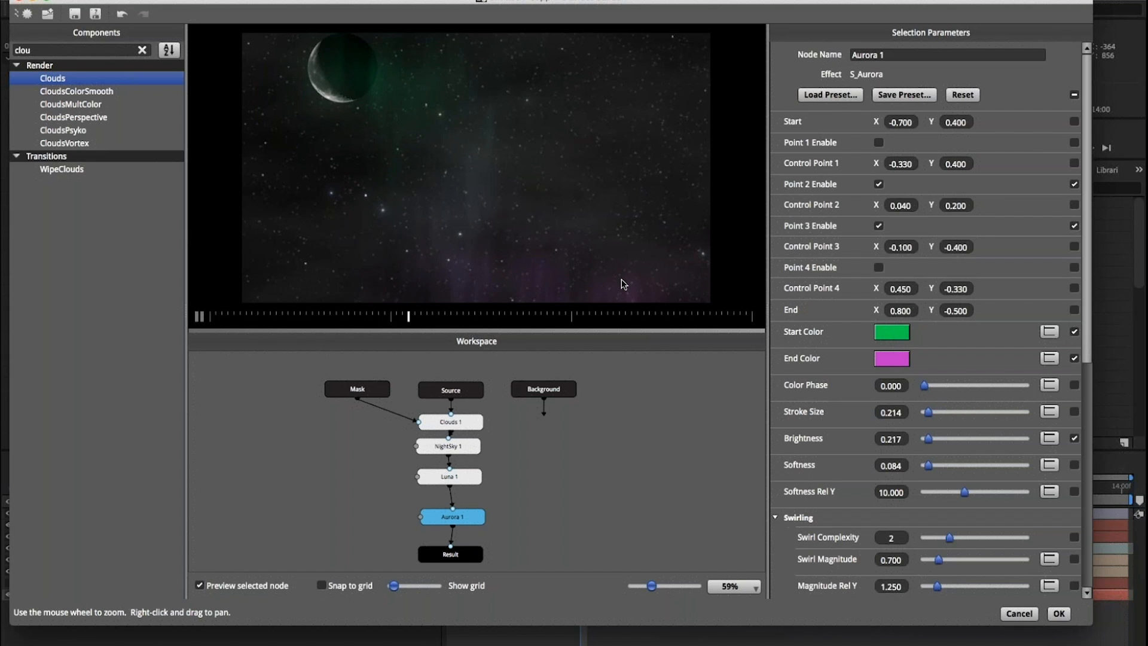
pyautogui.moveTo(1085, 292); pyautogui.dragTo(1083, 363)
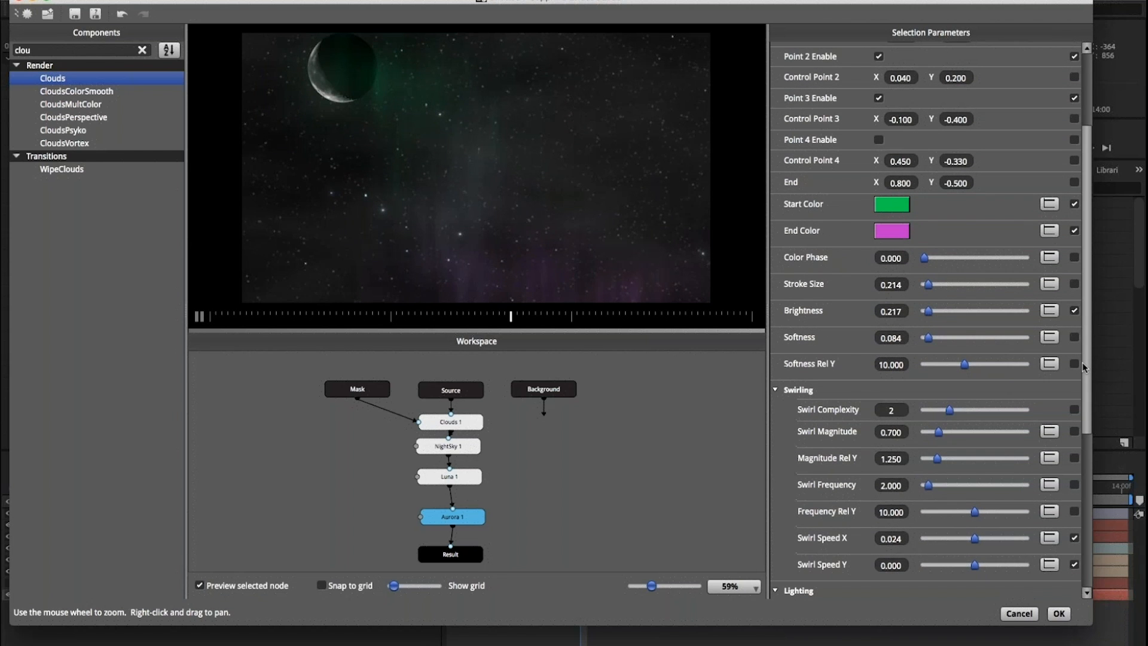
pyautogui.scroll(-3, 1049, 411)
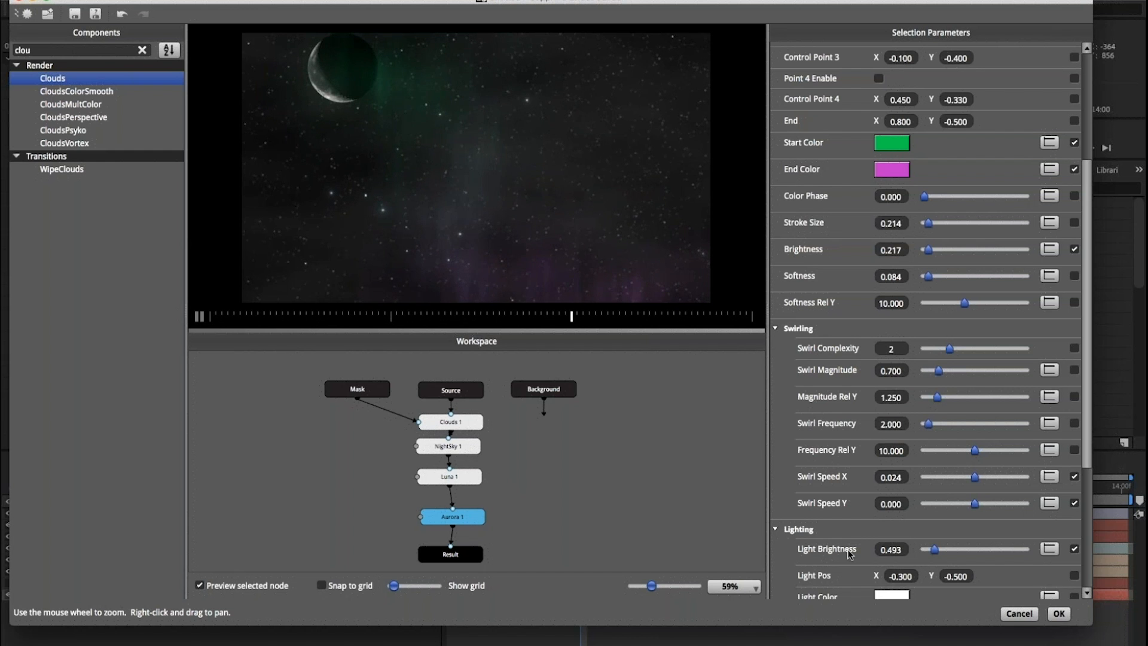
# Step: Accept the Sapphire sky node setup and collapse the Stars layer's properties in the timeline
pyautogui.click(1059, 614)
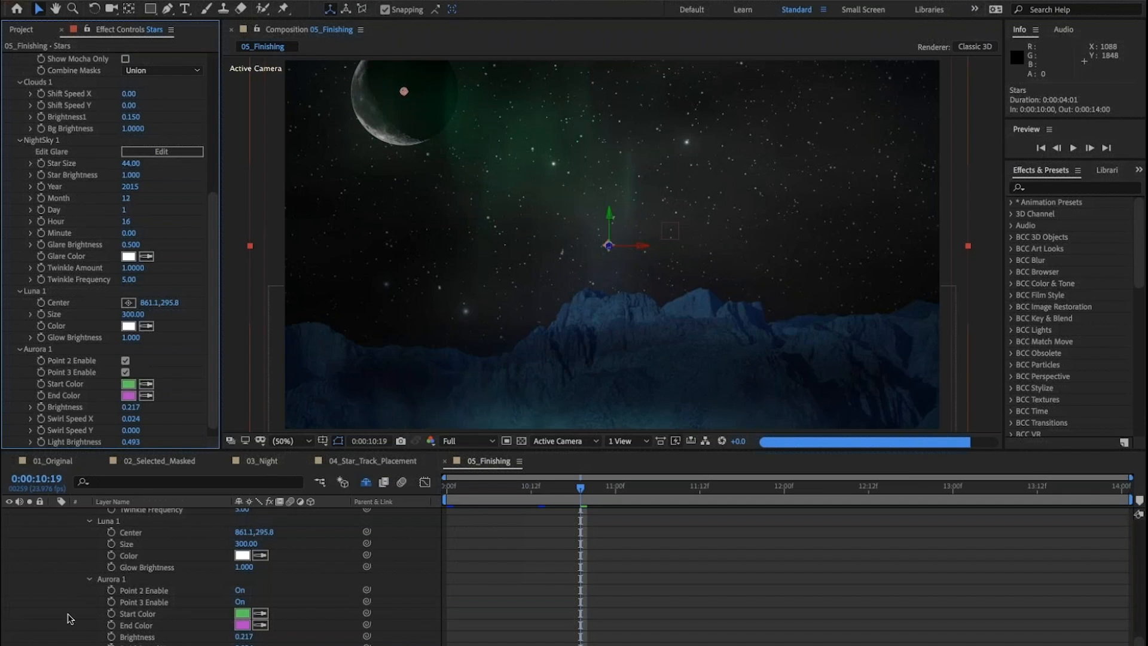
pyautogui.scroll(15, 68, 619)
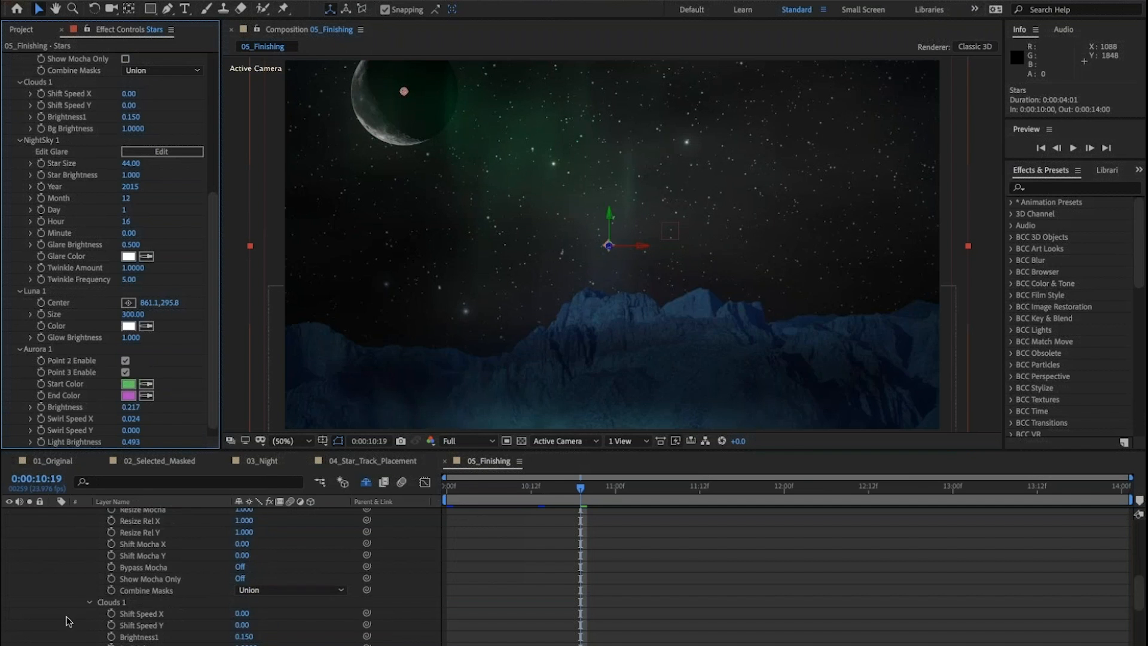
pyautogui.click(54, 594)
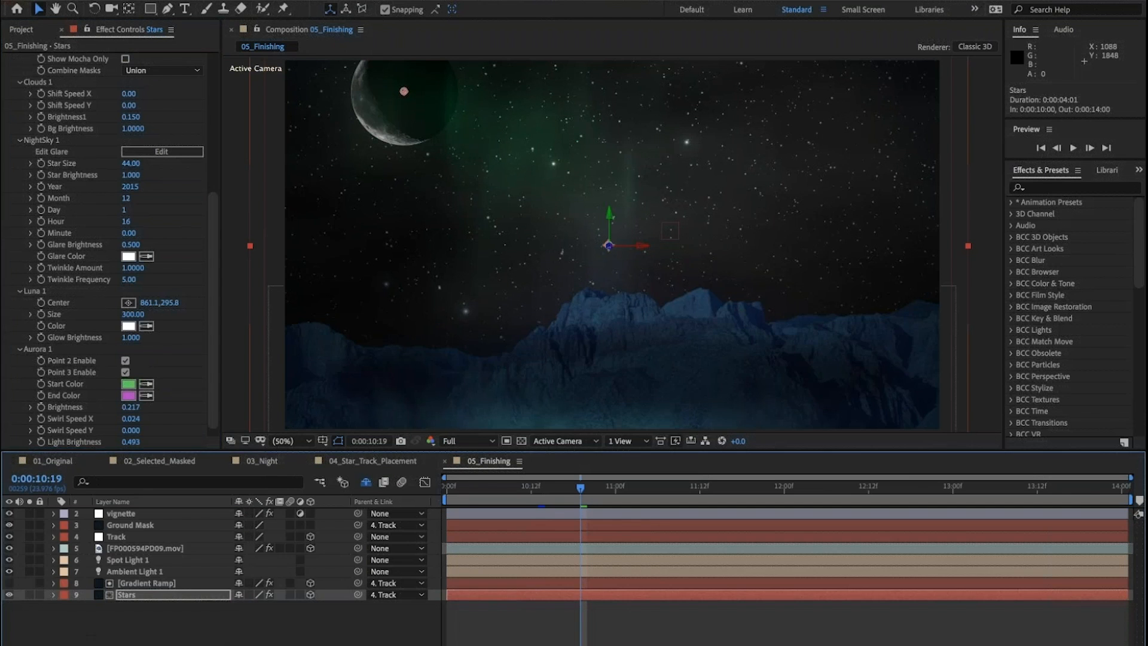
pyautogui.click(114, 595)
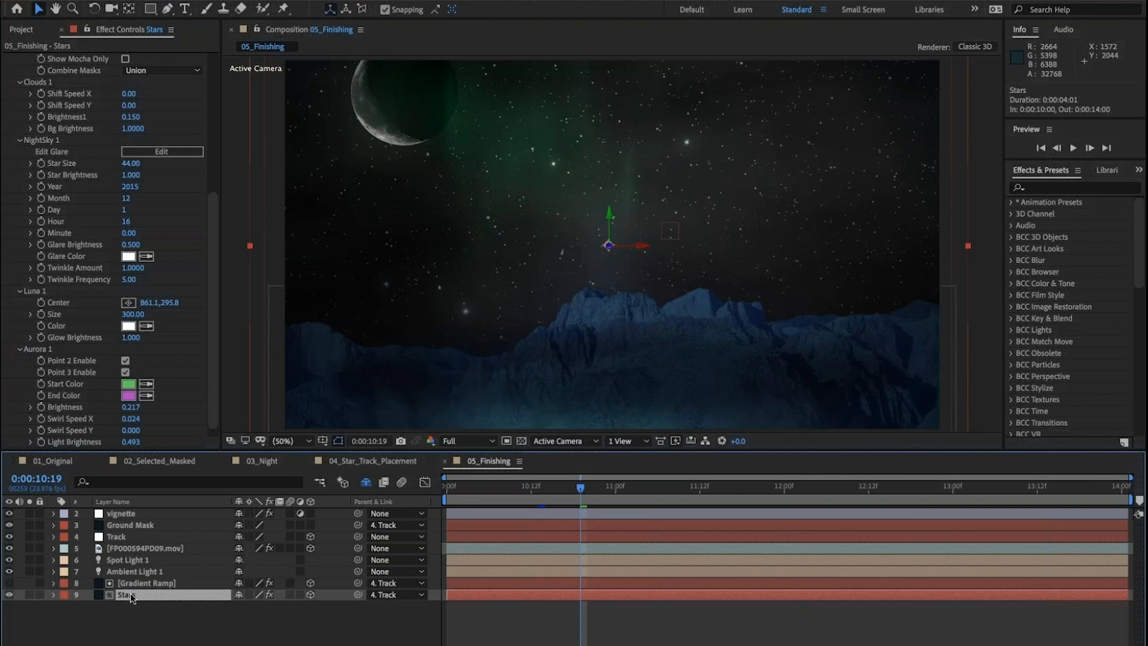
# Step: Solo the Gradient Ramp layer to inspect it, hide it again, and show the Stars layer's track matte setting
pyautogui.click(150, 585)
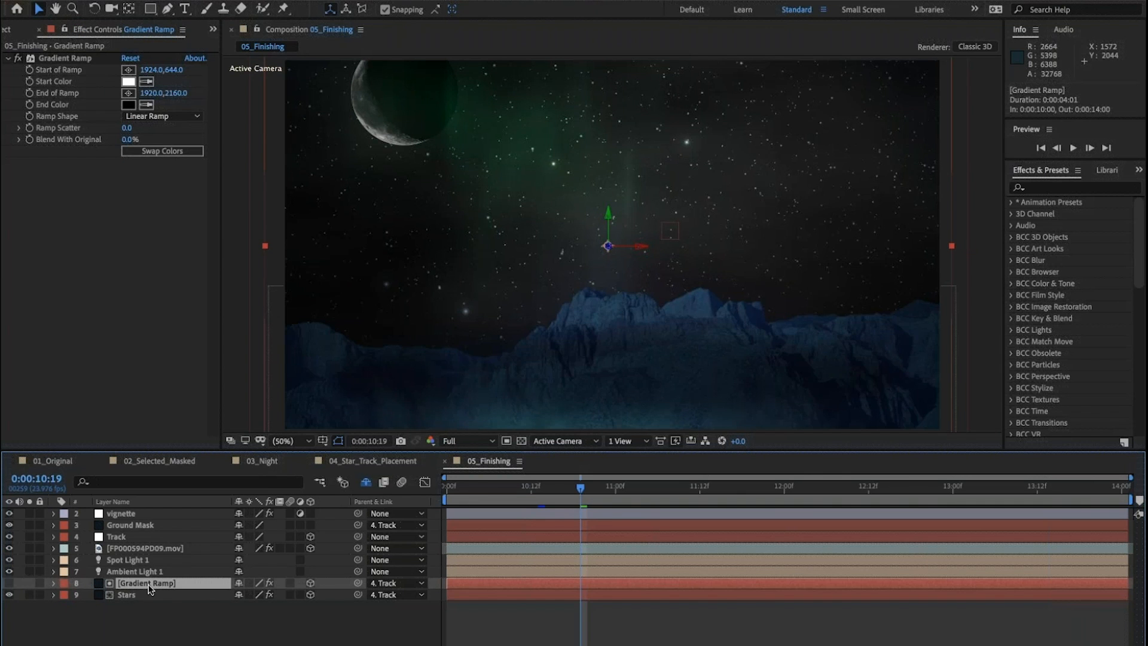
pyautogui.click(9, 583)
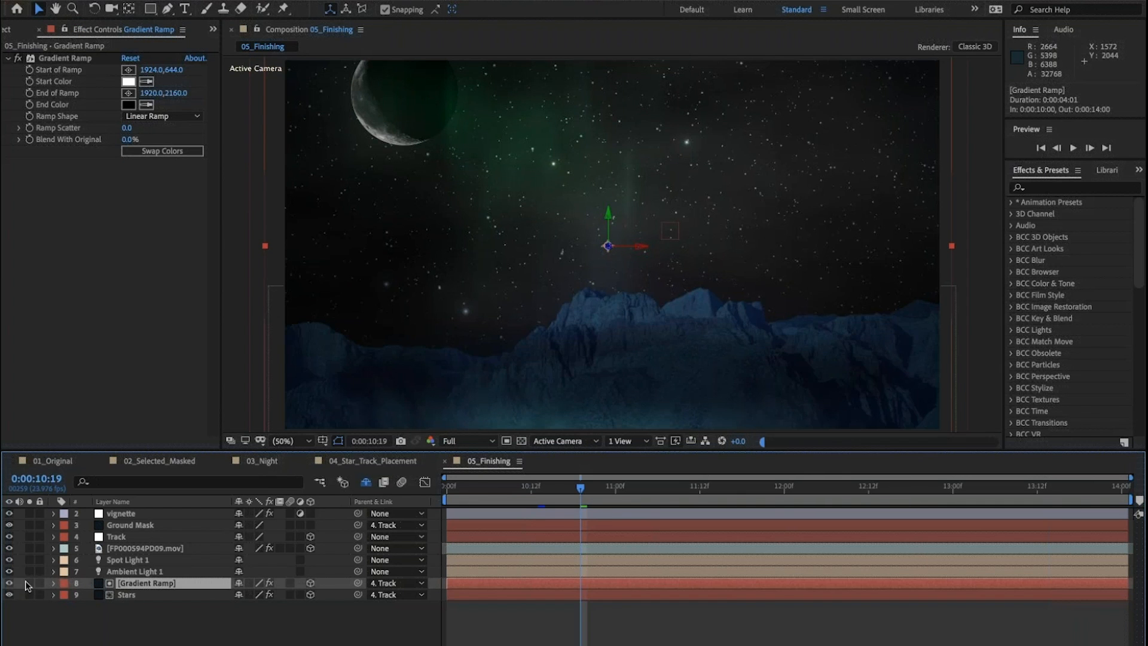
pyautogui.click(29, 583)
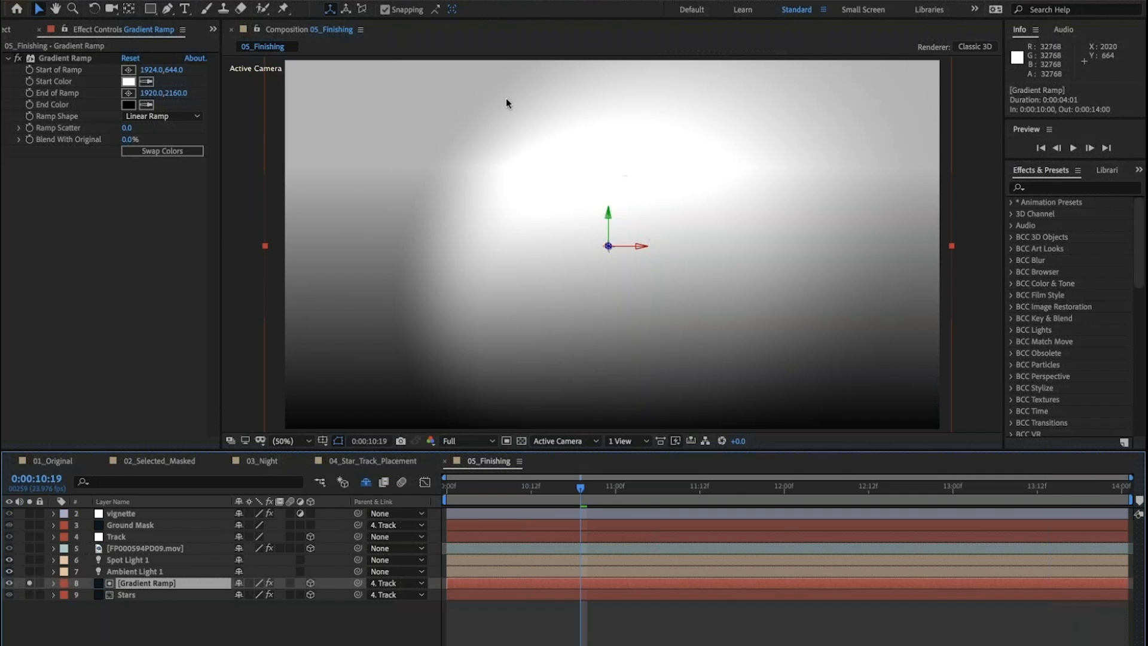
pyautogui.click(30, 583)
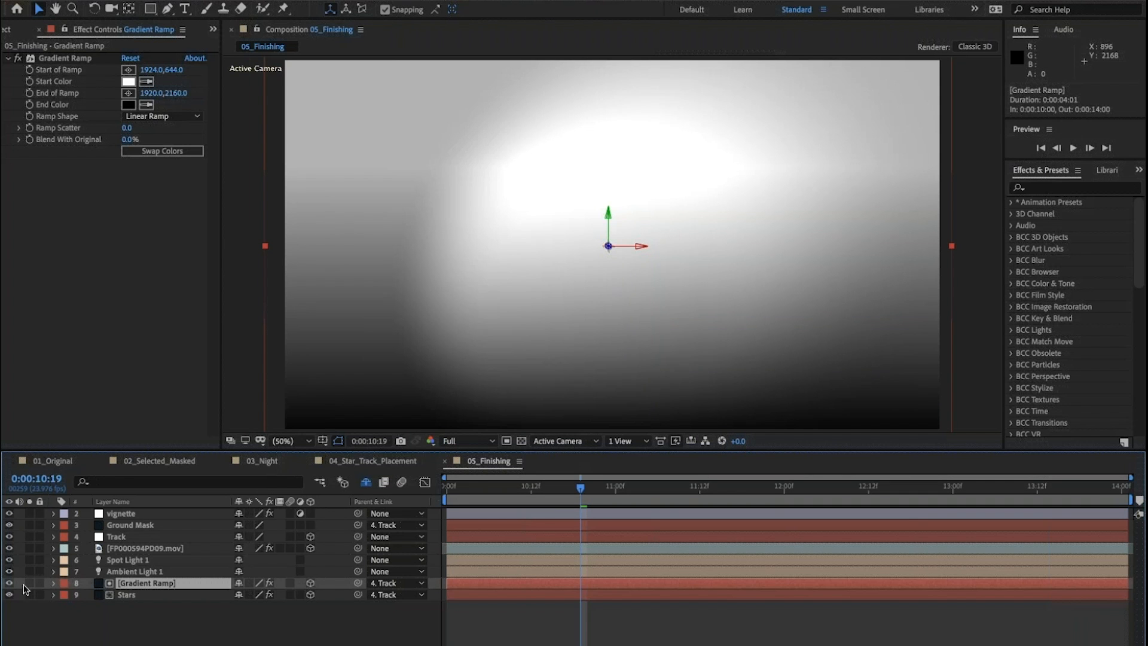
pyautogui.click(9, 584)
pyautogui.click(148, 597)
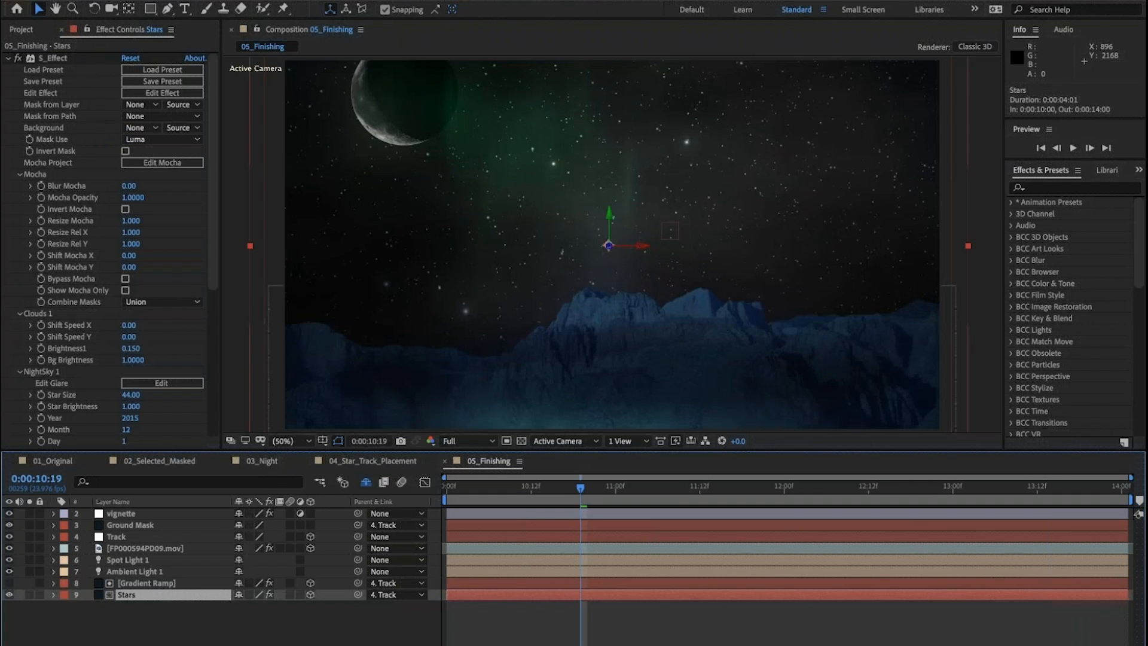
pyautogui.press('F4')
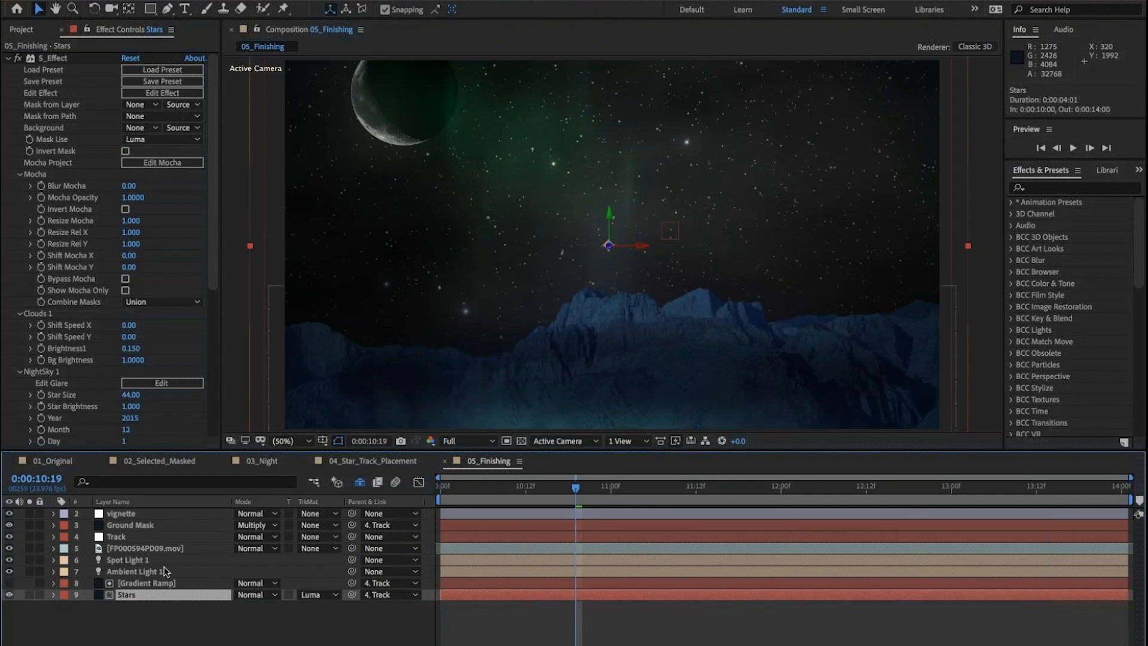
# Step: Toggle Spot Light 1 and Ambient Light 1 off and on to compare their effect on the scene
pyautogui.click(120, 560)
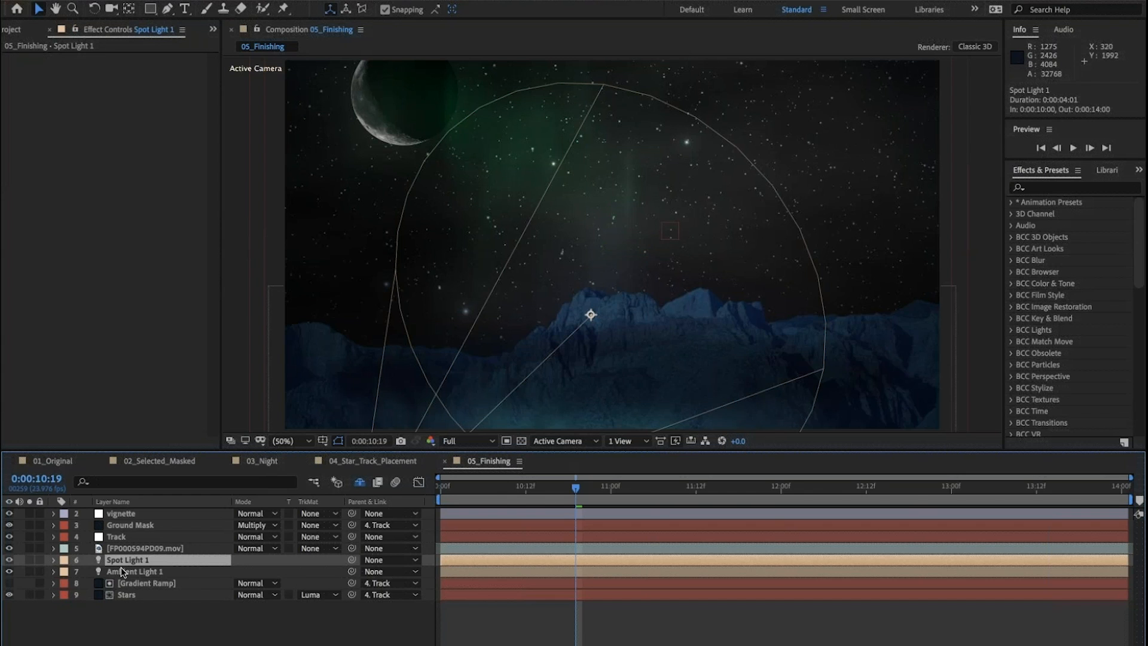
pyautogui.click(121, 567)
pyautogui.click(121, 558)
pyautogui.click(9, 560)
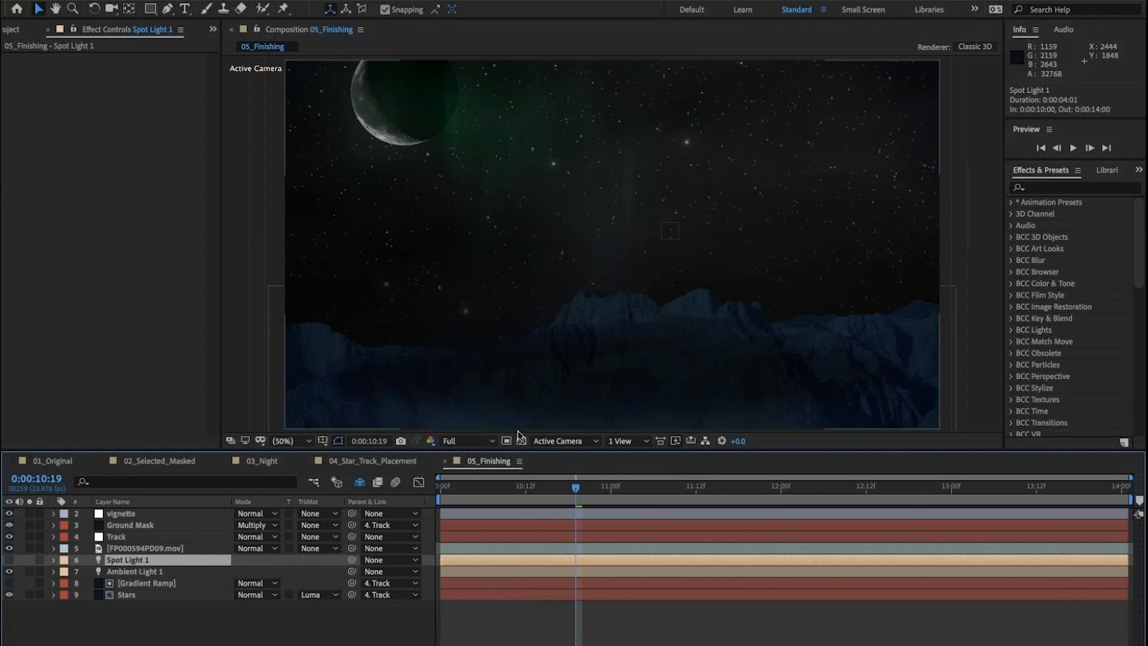
pyautogui.click(9, 561)
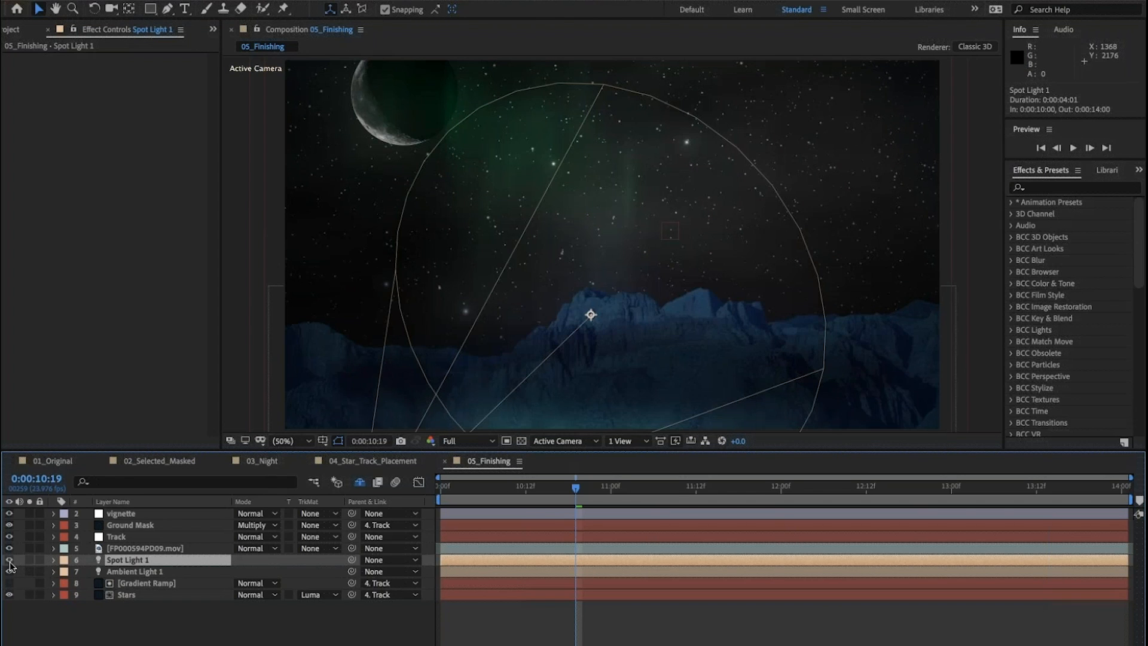
pyautogui.click(8, 572)
pyautogui.click(7, 572)
pyautogui.click(9, 571)
pyautogui.click(8, 572)
# Step: Examine the Ground Mask layer's elliptical mask and toggle the layer off and on to compare the foreground
pyautogui.click(118, 526)
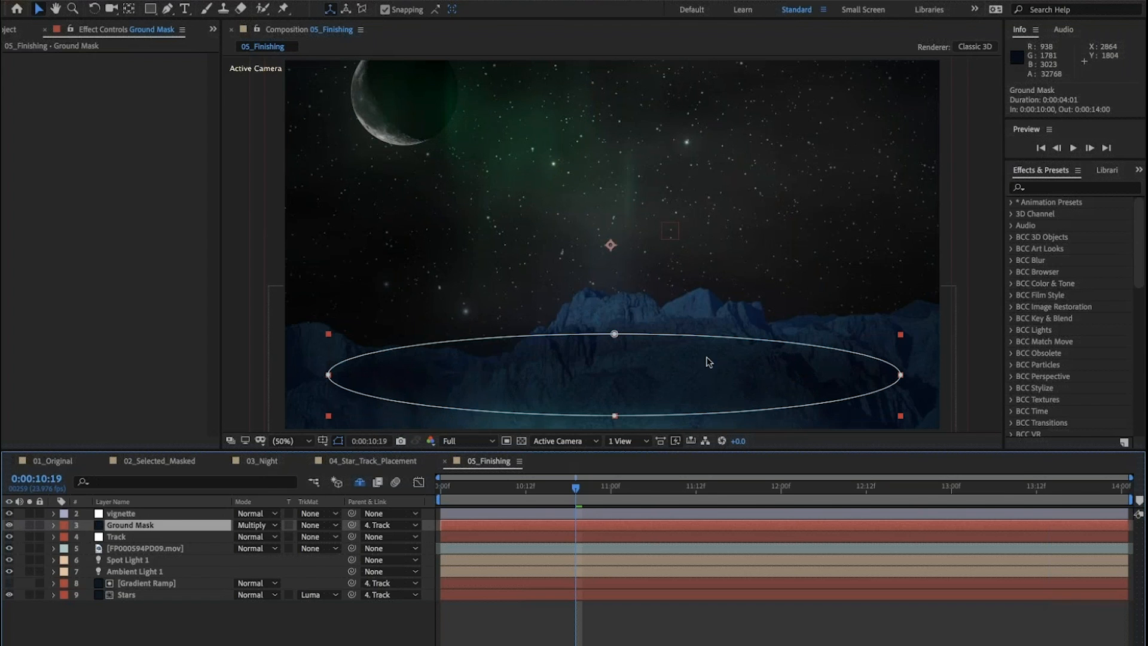
pyautogui.click(125, 632)
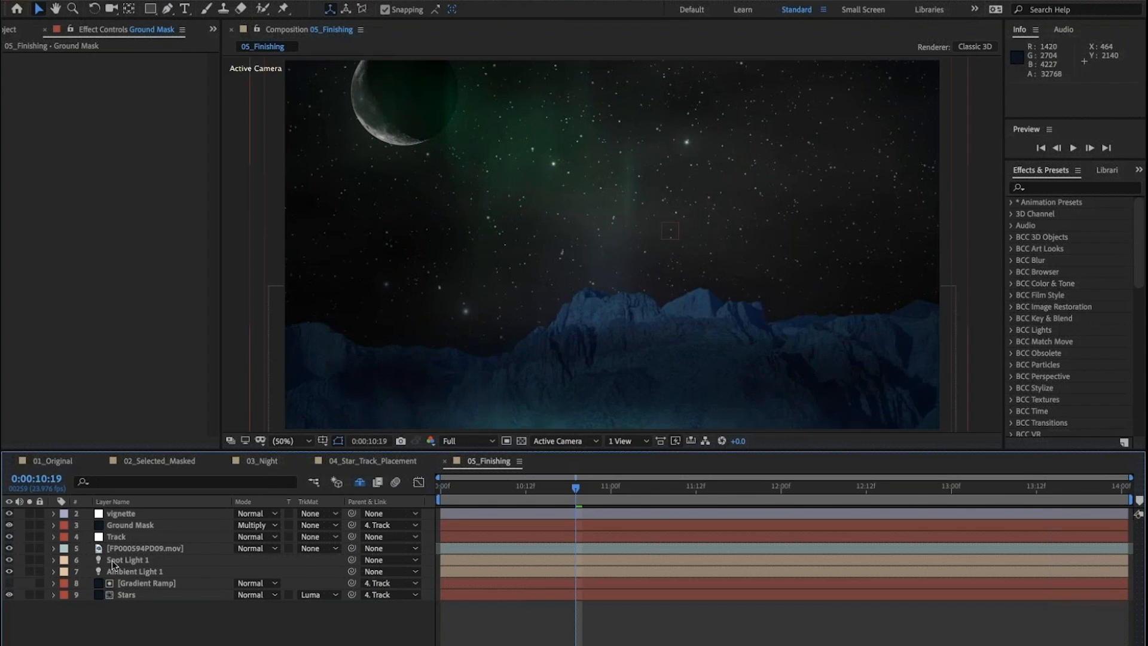
pyautogui.click(10, 525)
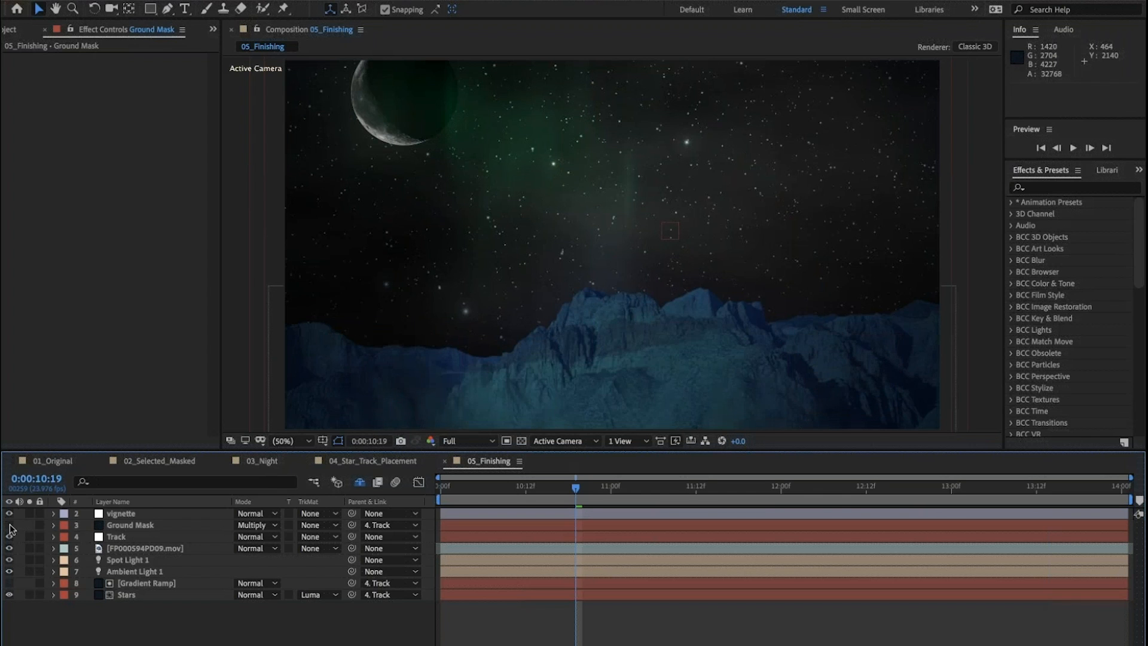
pyautogui.click(9, 525)
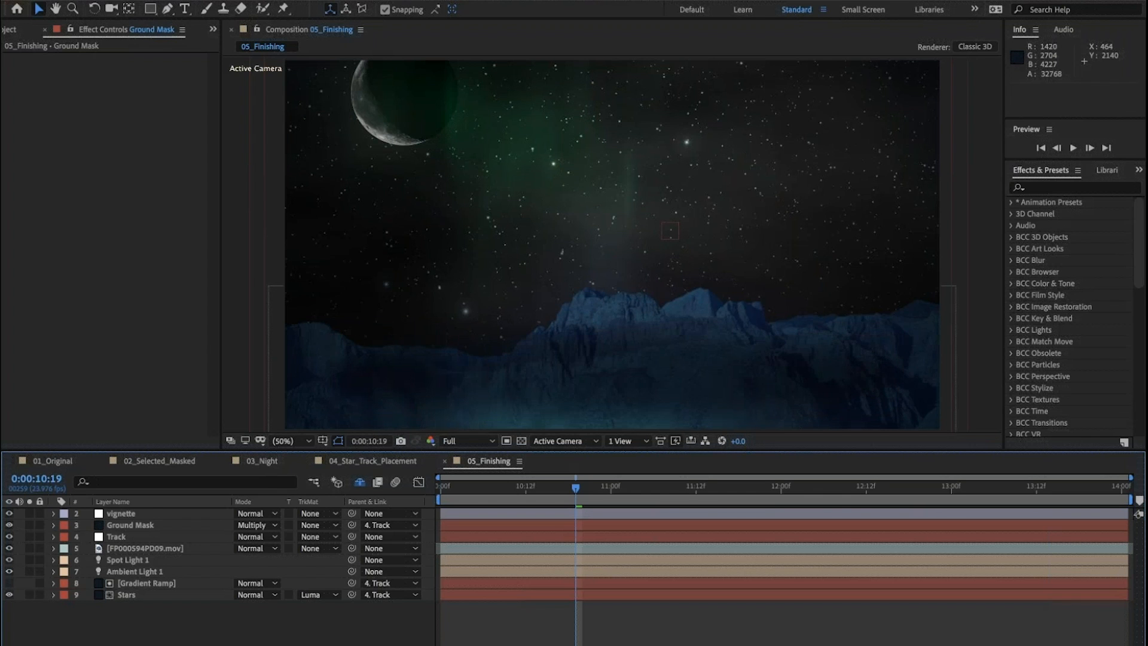
# Step: Examine the S_GlowDarks and S_Vignette effects on the vignette layer and reselect the Stars layer
pyautogui.click(114, 515)
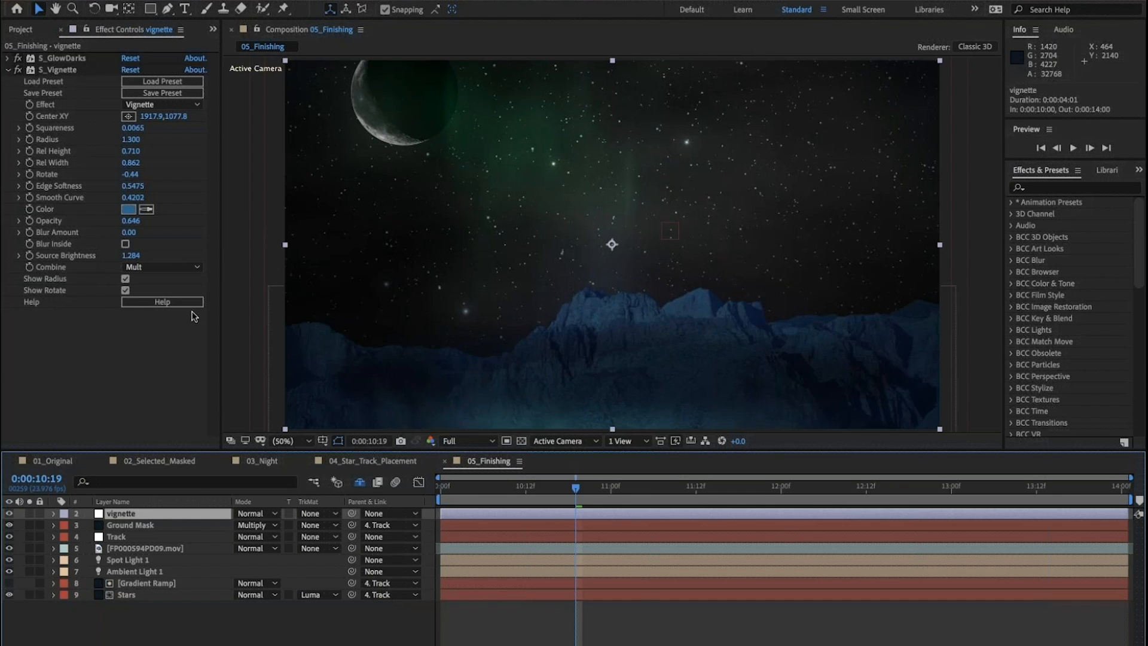
pyautogui.click(130, 59)
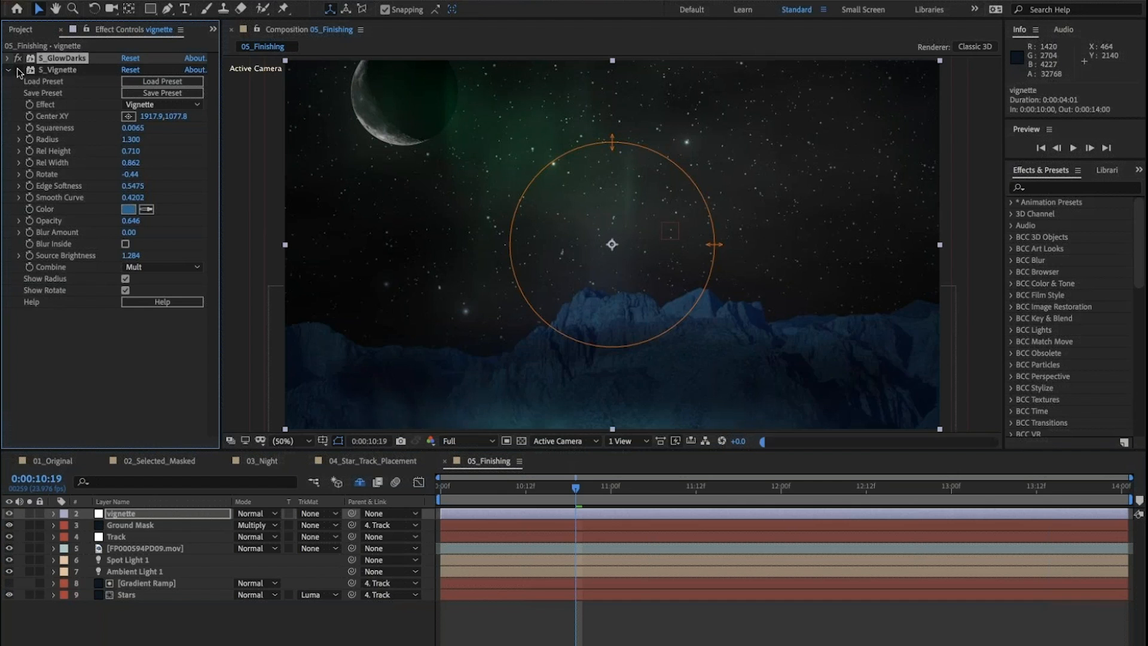
pyautogui.click(210, 637)
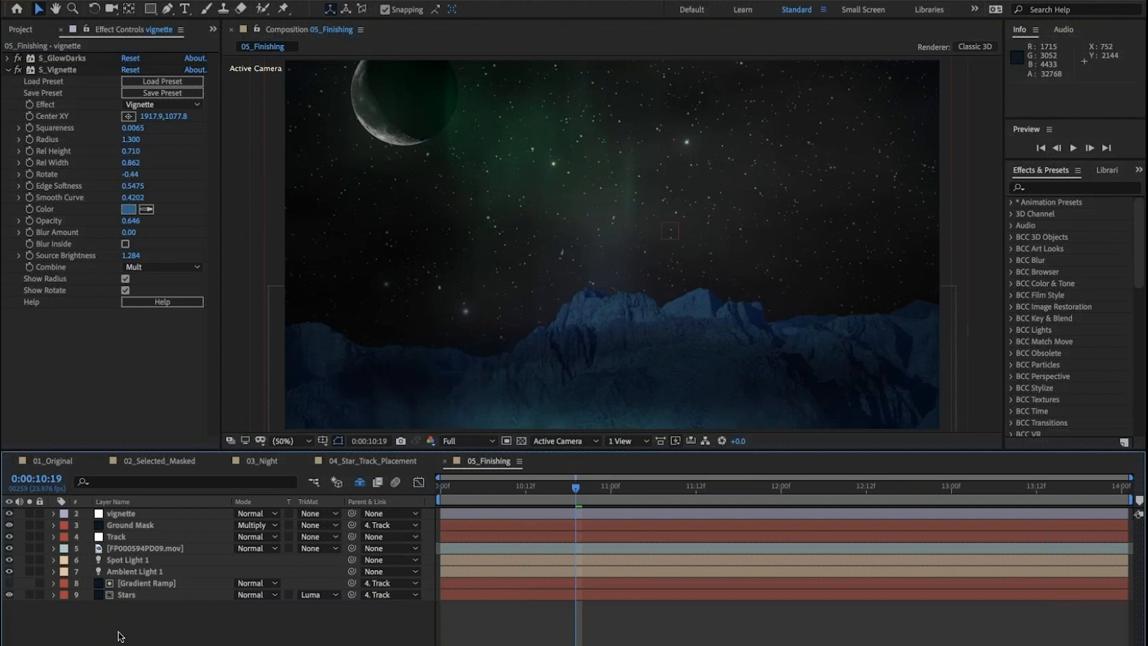
pyautogui.click(125, 596)
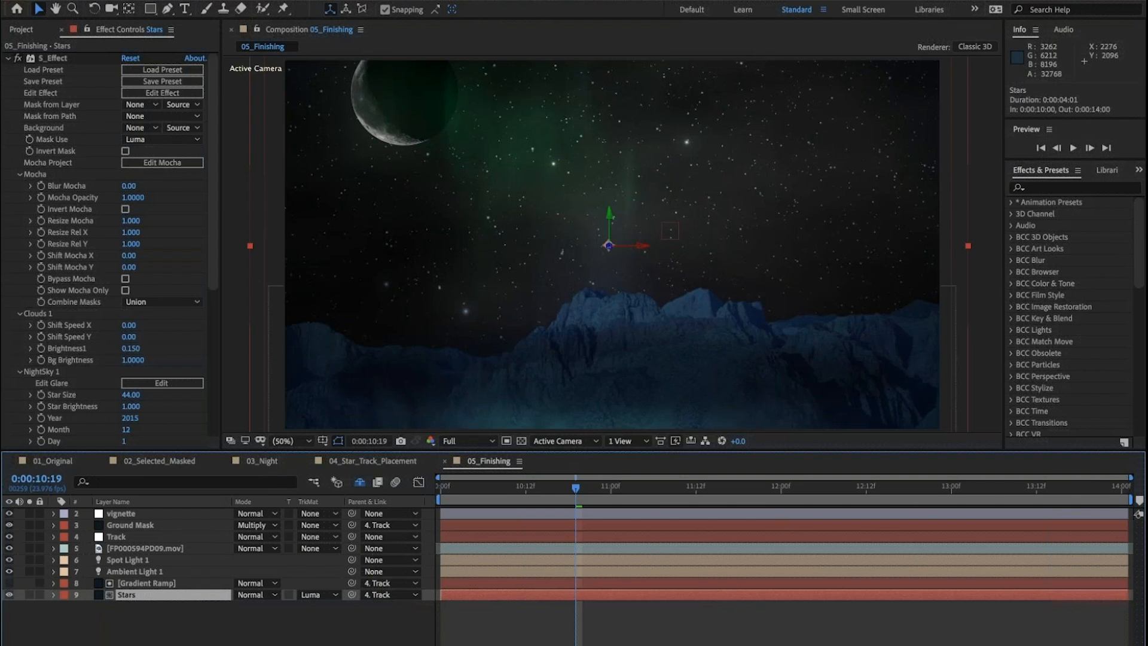
# Step: Switch to Premiere Pro and scrub the Car Lens Flare Track Start sequence to review the car, stopping at 00:00:00:21
pyautogui.moveTo(3, 111)
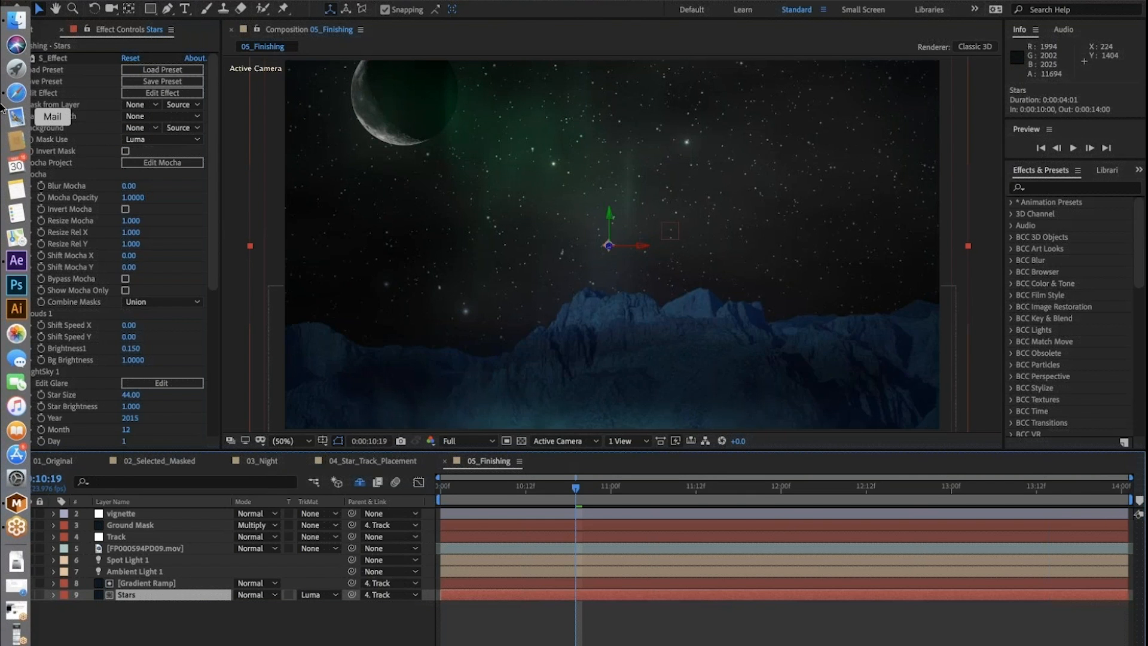
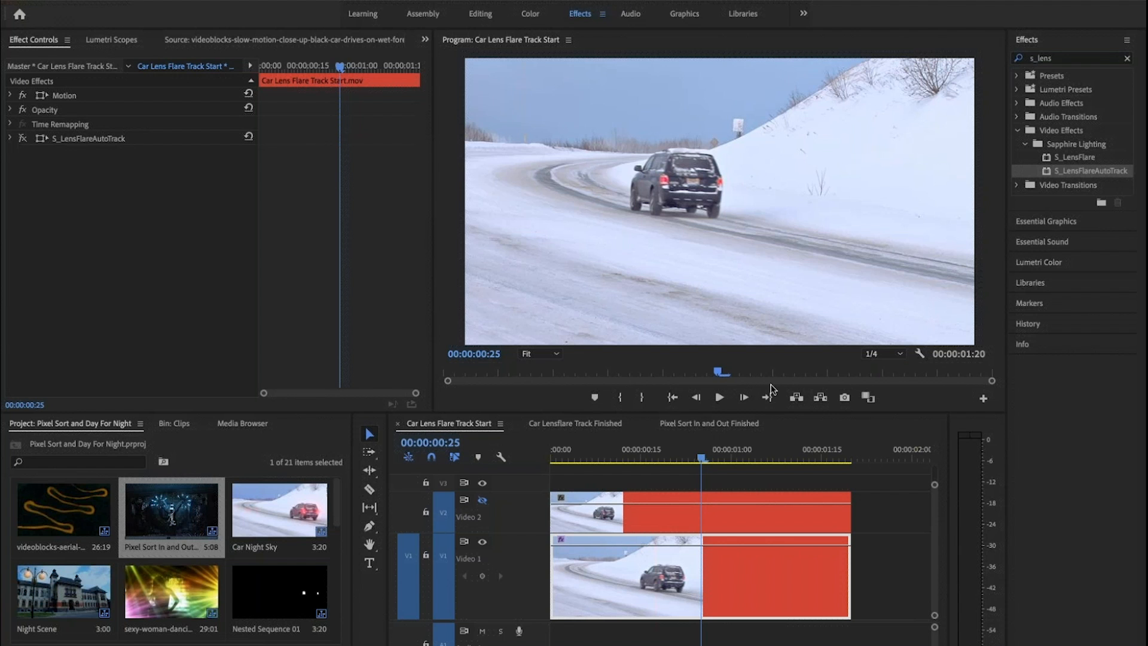
pyautogui.click(676, 450)
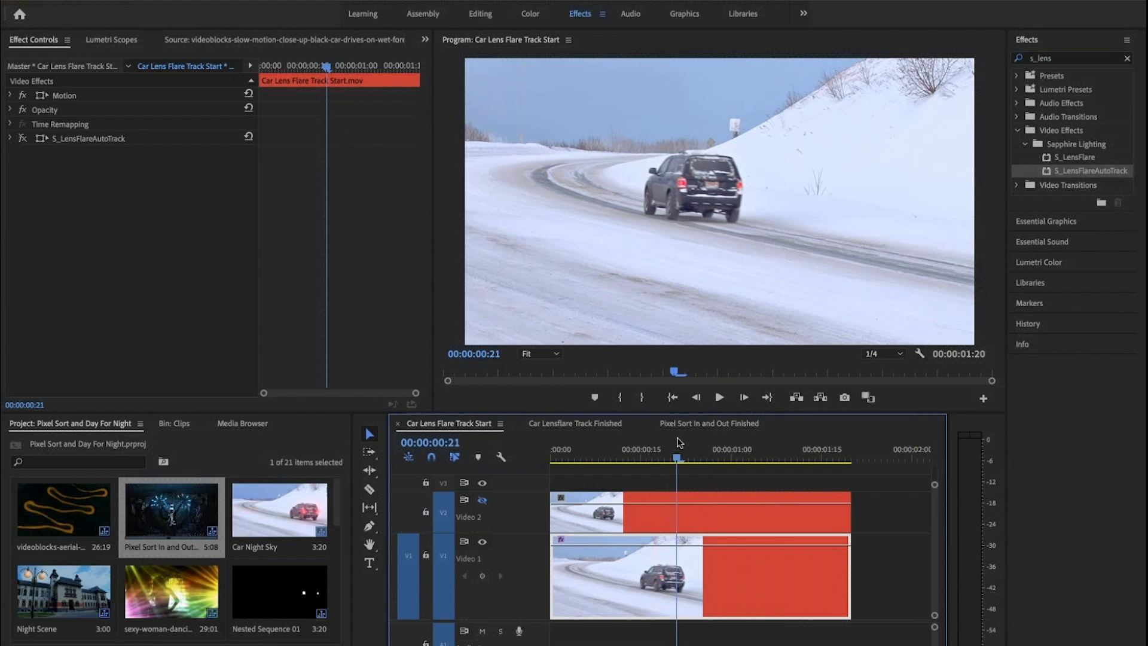
pyautogui.hotkey('ctrl', 's')
pyautogui.moveTo(678, 457)
pyautogui.mouseDown()
pyautogui.moveTo(594, 455)
pyautogui.moveTo(686, 454)
pyautogui.mouseUp()
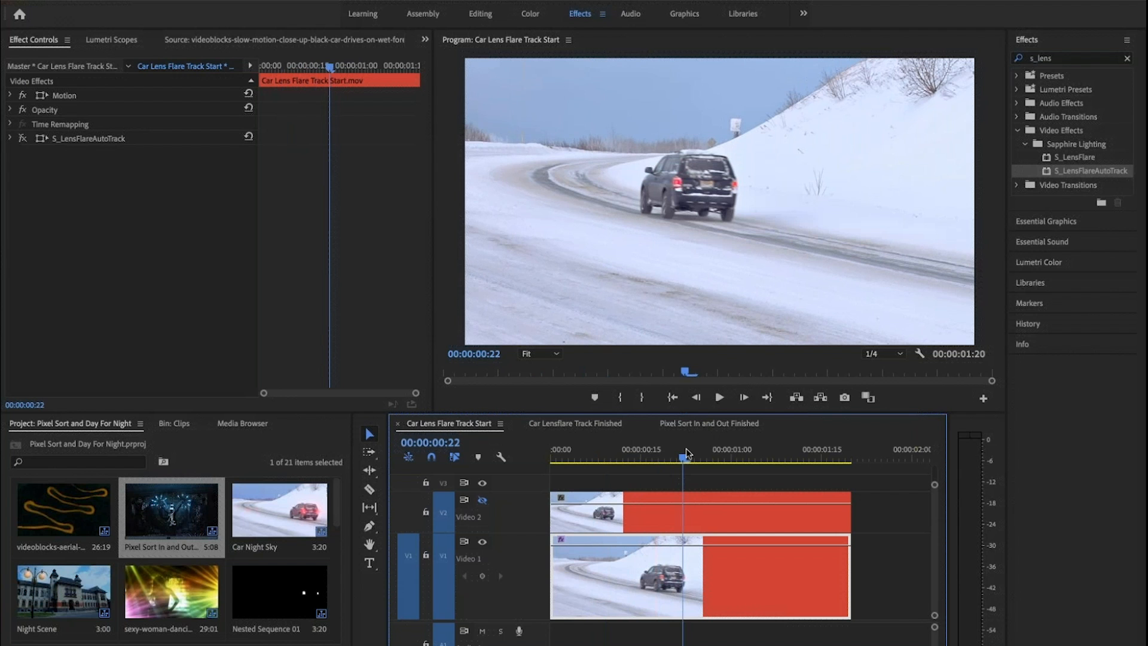
pyautogui.moveTo(686, 454); pyautogui.dragTo(722, 454)
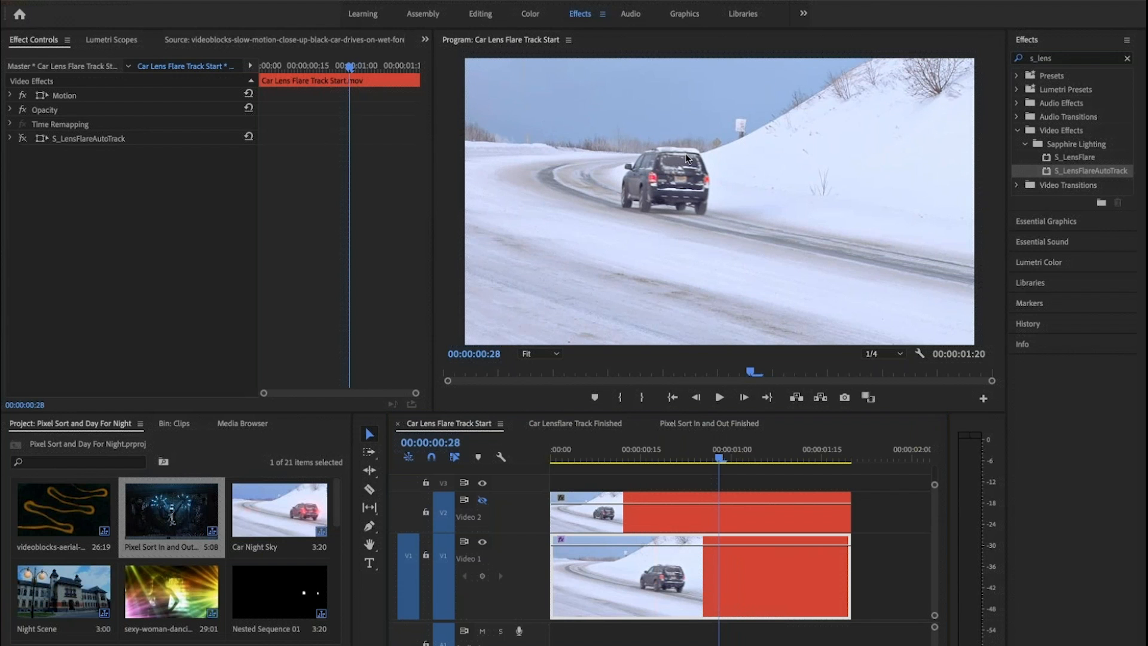
pyautogui.click(585, 458)
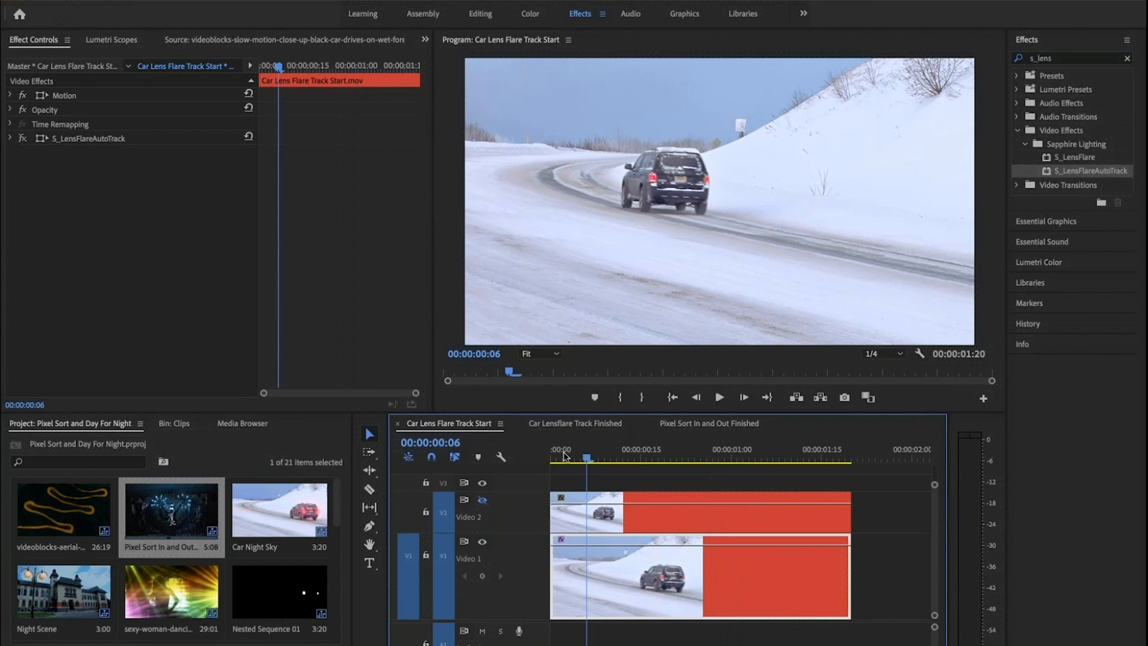
pyautogui.moveTo(565, 457); pyautogui.dragTo(688, 453)
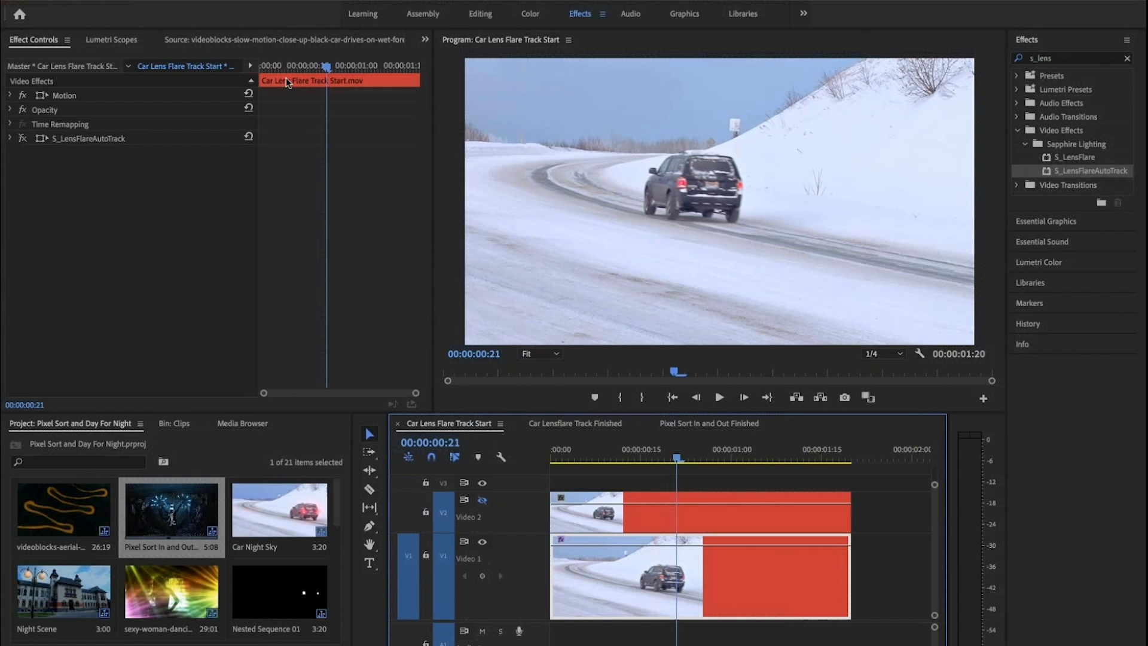
# Step: Enable the S_LensFlareAutoTrack effect on the car clip, expand its parameters, and move the playhead to 00:00:01:07
pyautogui.click(23, 139)
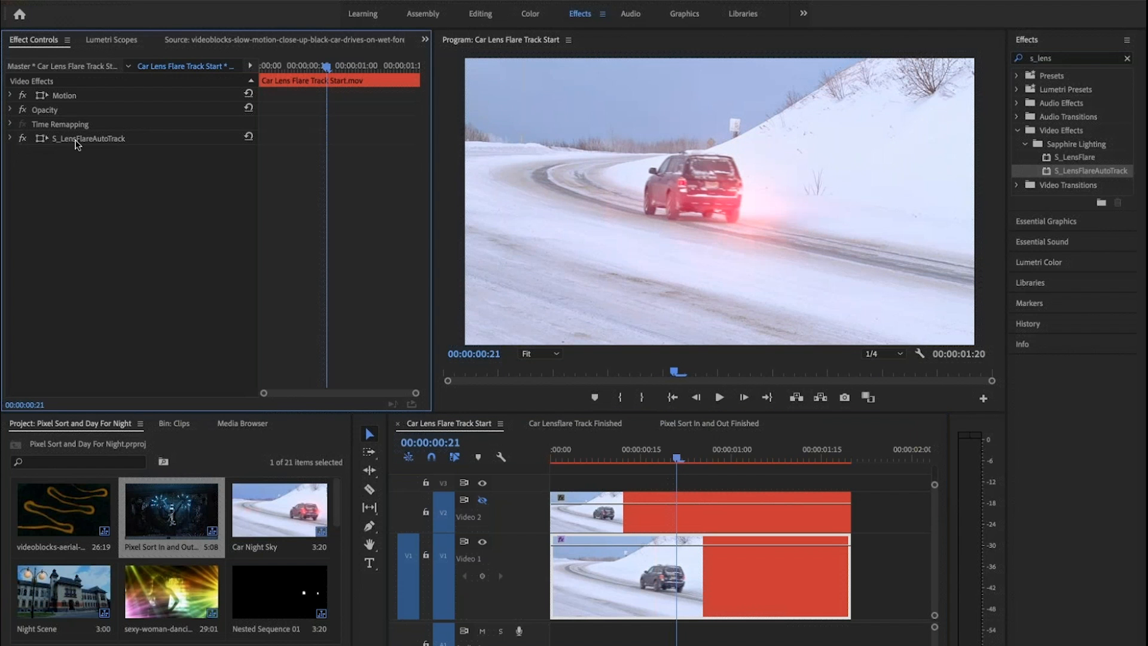
pyautogui.click(10, 139)
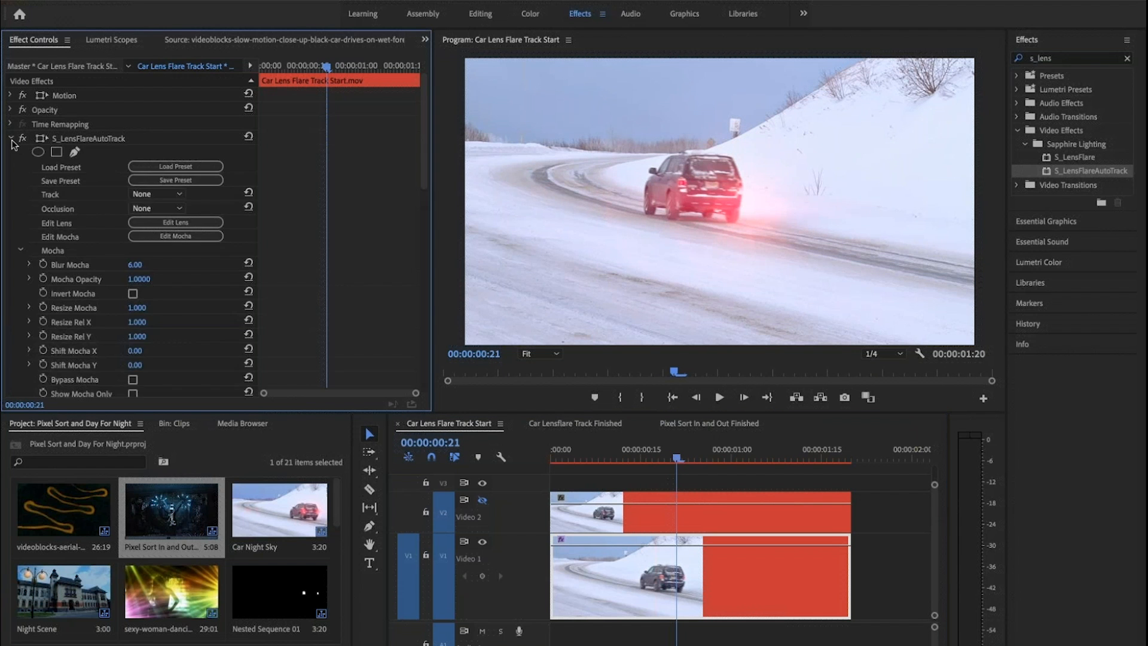
pyautogui.click(682, 457)
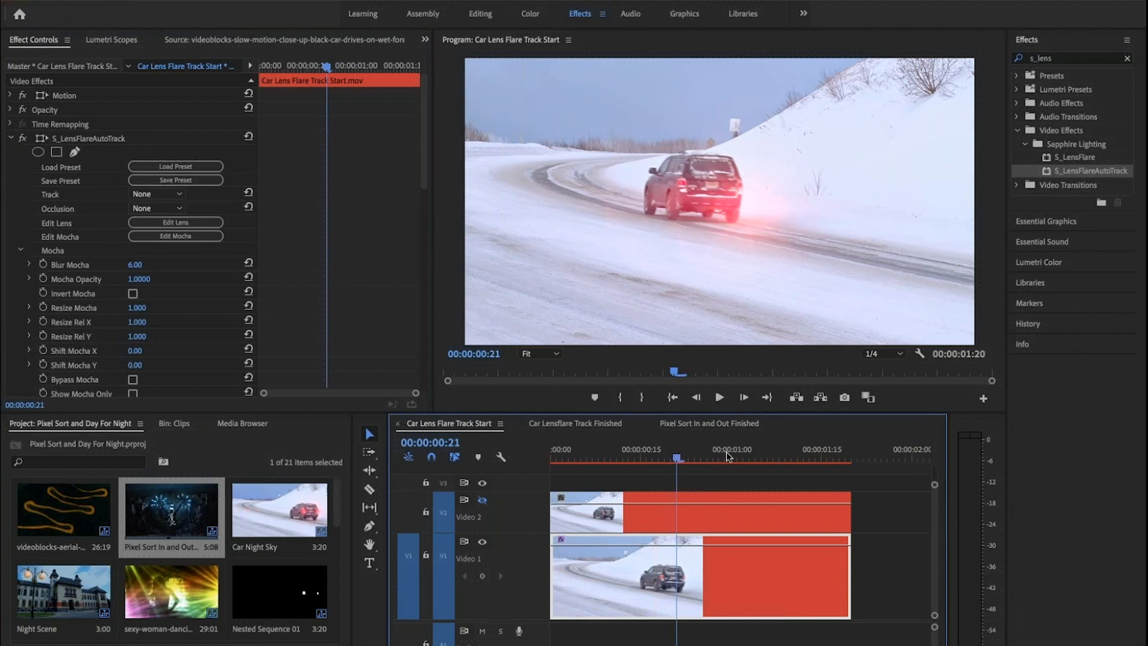
pyautogui.click(782, 456)
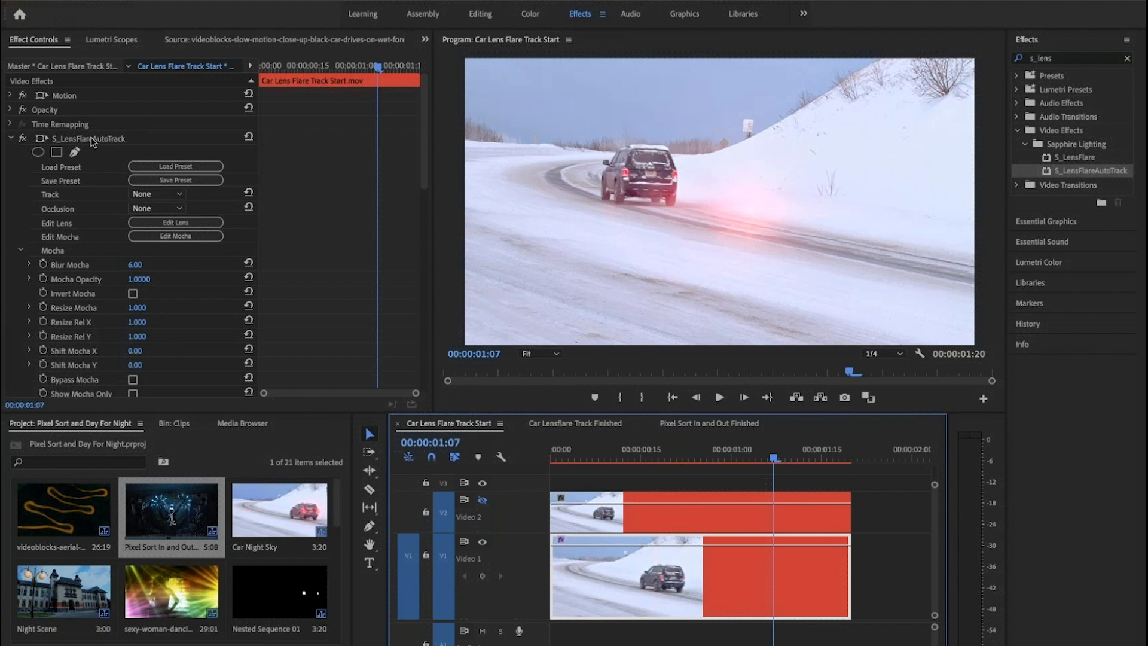
# Step: Open the lens flare designer for the S_LensFlareAutoTrack effect and browse the New, Favorites, Component, All and Featured preset categories
pyautogui.click(172, 223)
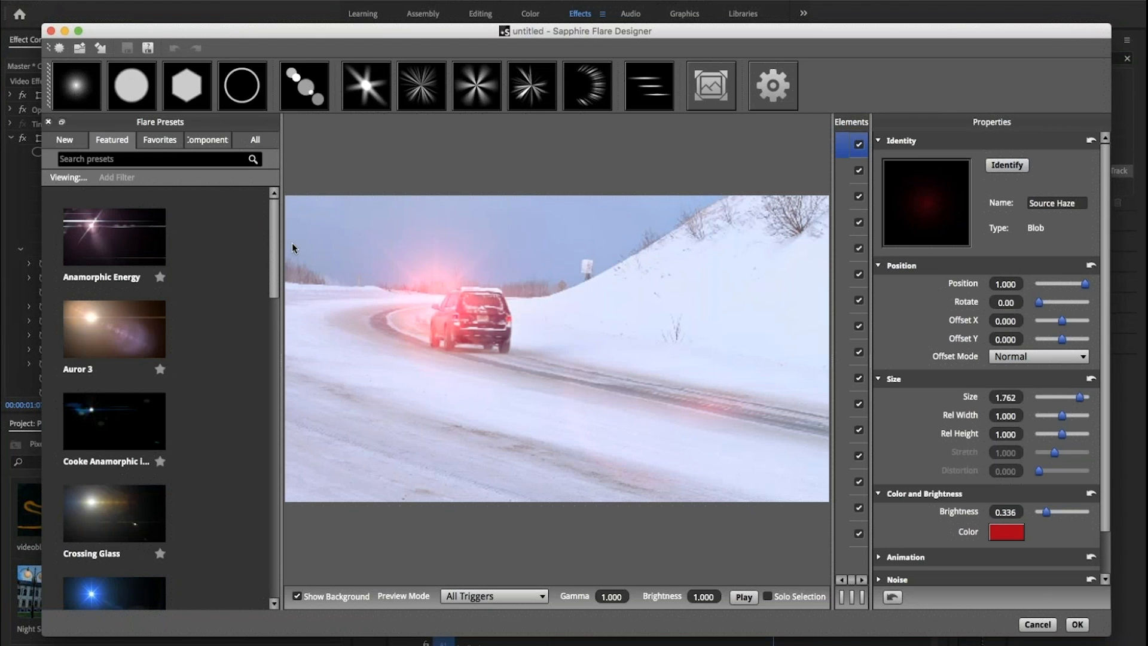
pyautogui.moveTo(274, 251); pyautogui.dragTo(225, 144)
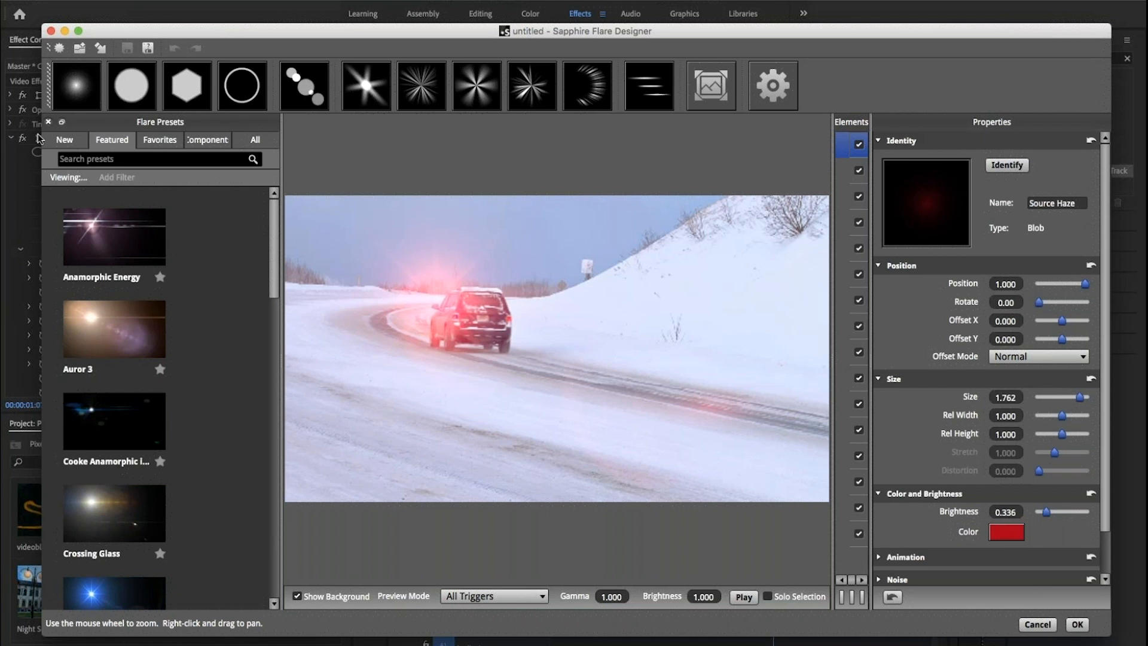
pyautogui.click(64, 144)
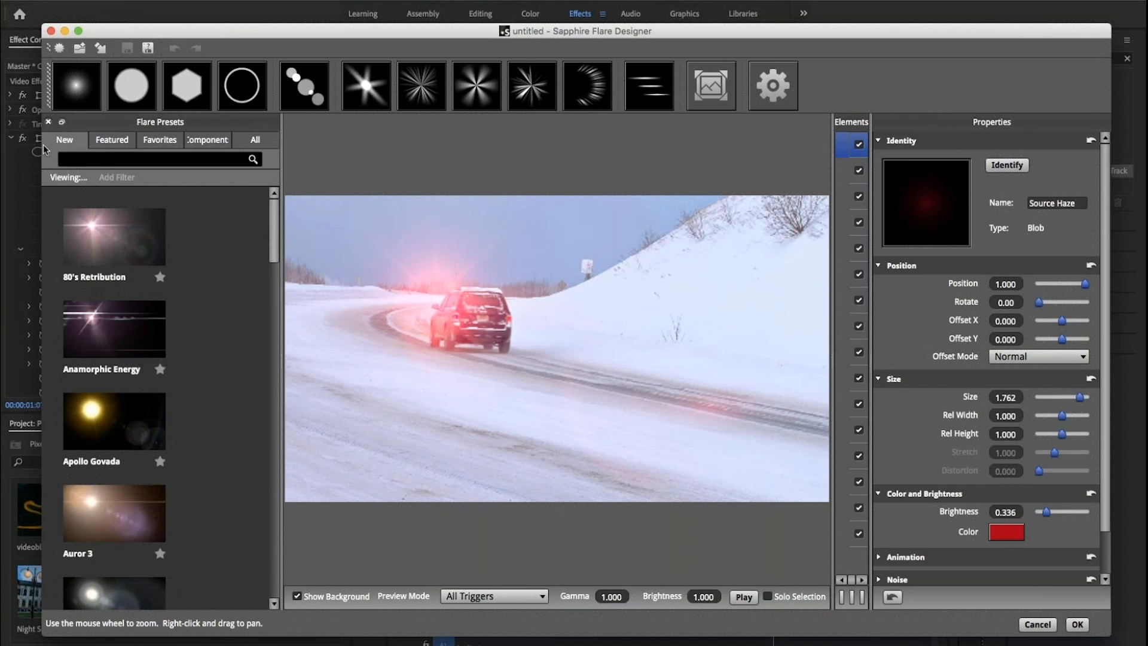
pyautogui.click(159, 143)
pyautogui.click(156, 140)
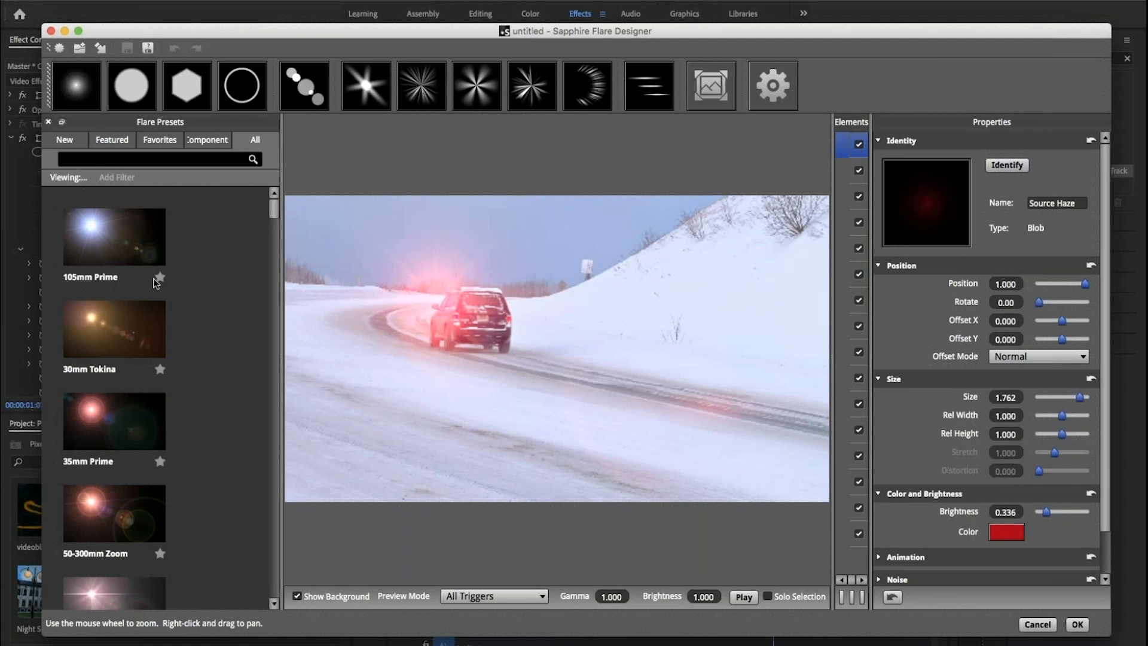
pyautogui.click(157, 279)
pyautogui.click(205, 143)
pyautogui.click(252, 141)
pyautogui.click(251, 140)
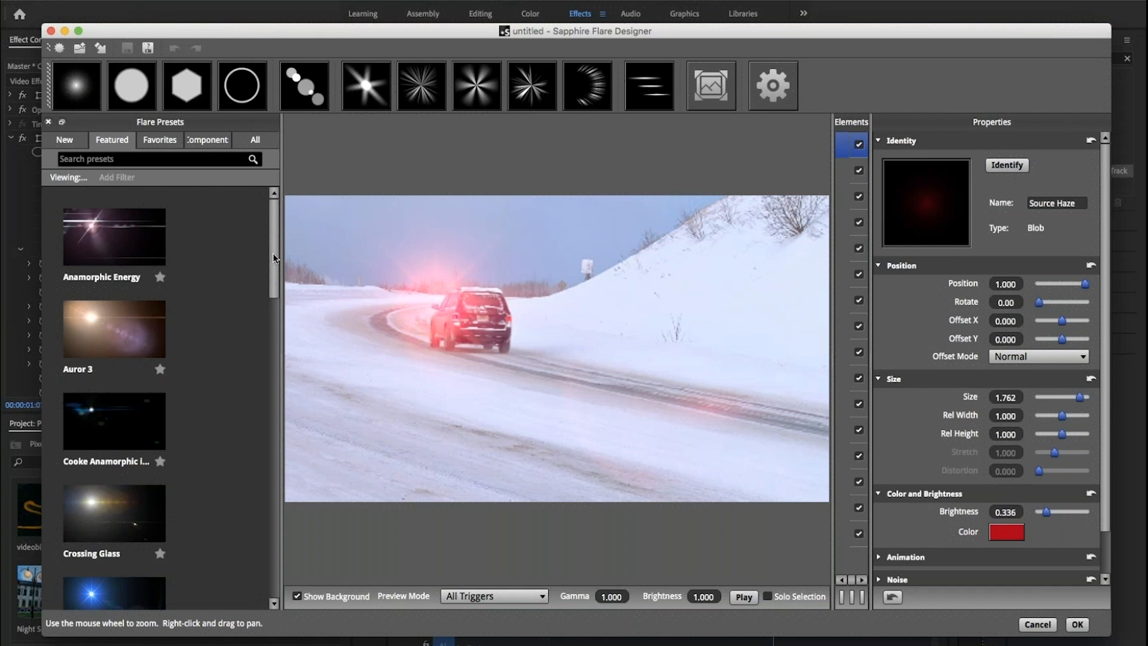
# Step: Load the Crossing Glass flare preset, widen the elements list, and select the Blob 3 element to examine its properties
pyautogui.scroll(-10, 266, 473)
pyautogui.moveTo(263, 475); pyautogui.dragTo(269, 189)
pyautogui.click(122, 510)
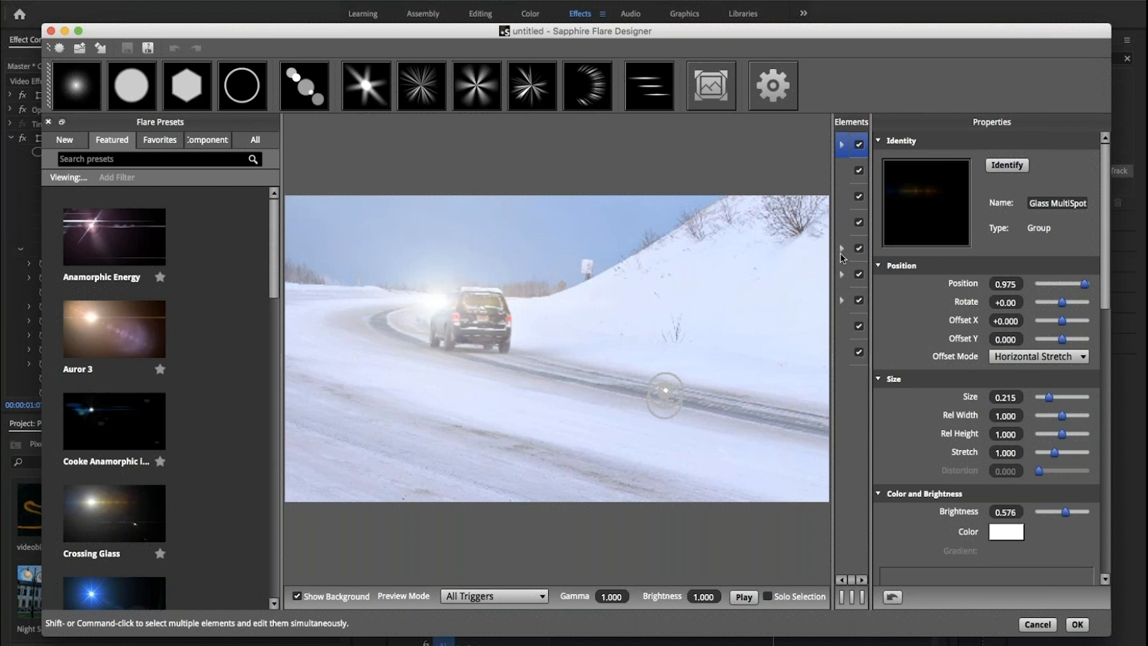
pyautogui.moveTo(832, 297); pyautogui.dragTo(941, 301)
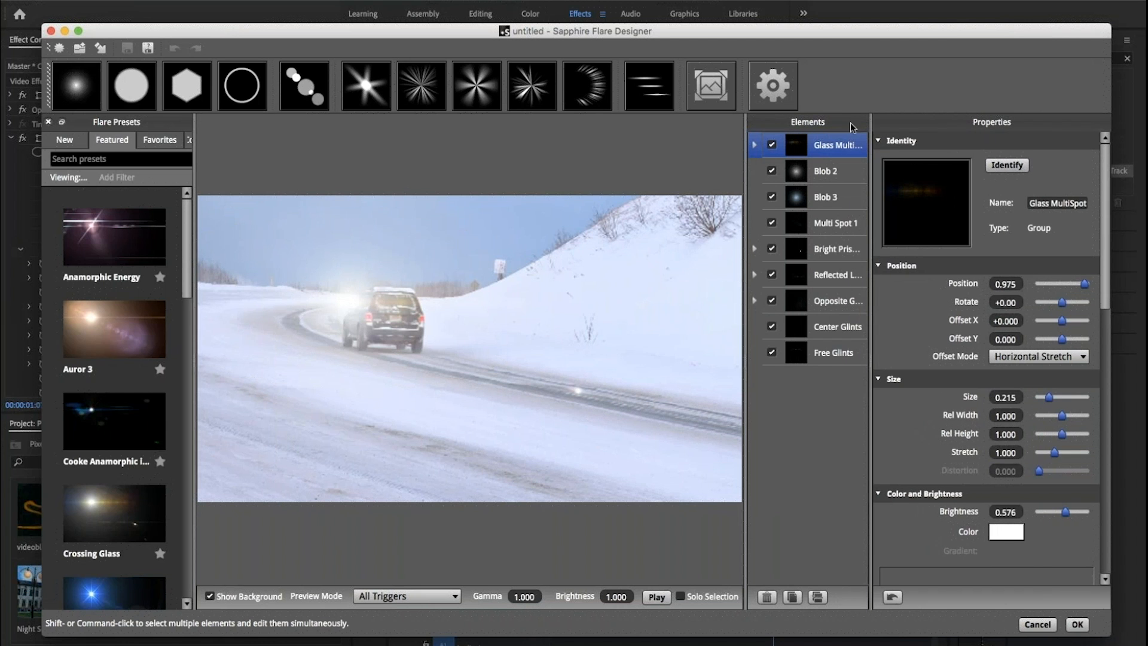
pyautogui.click(826, 199)
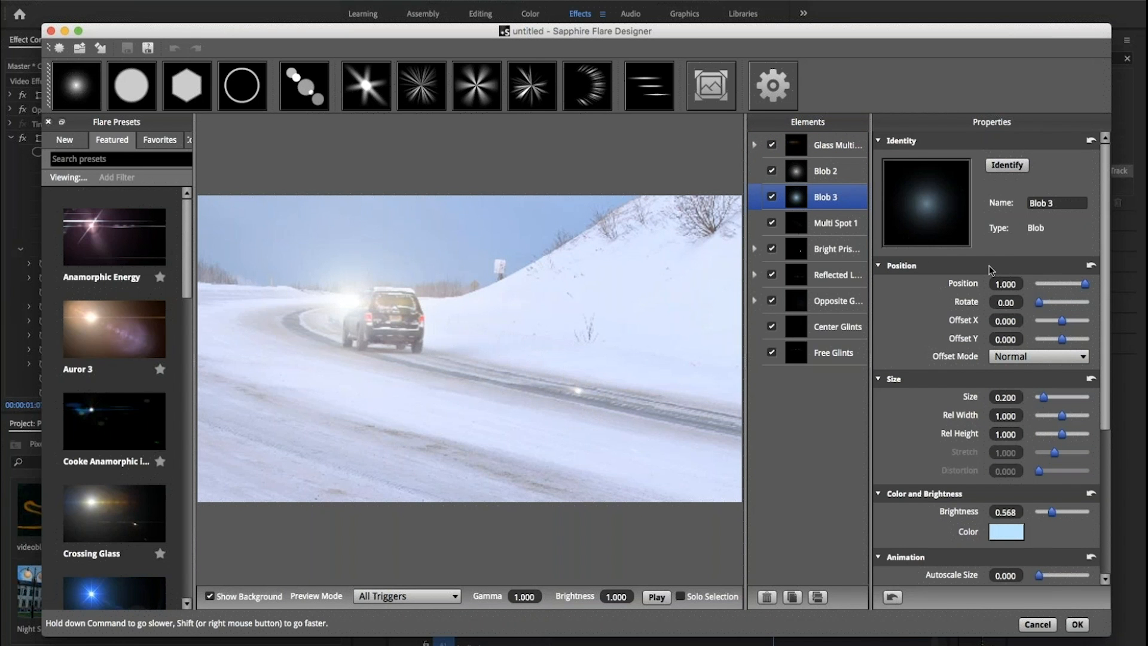
# Step: Examine the component flare presets and close the flare designer without keeping the changes
pyautogui.moveTo(583, 34); pyautogui.dragTo(494, 23)
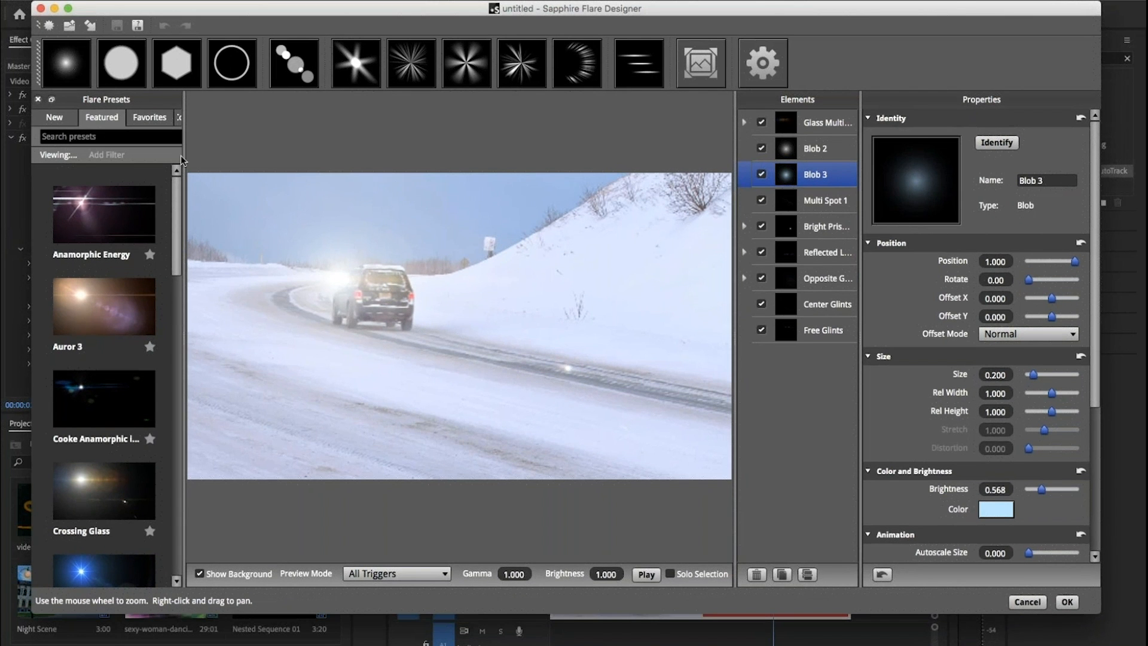
pyautogui.moveTo(181, 159); pyautogui.dragTo(274, 158)
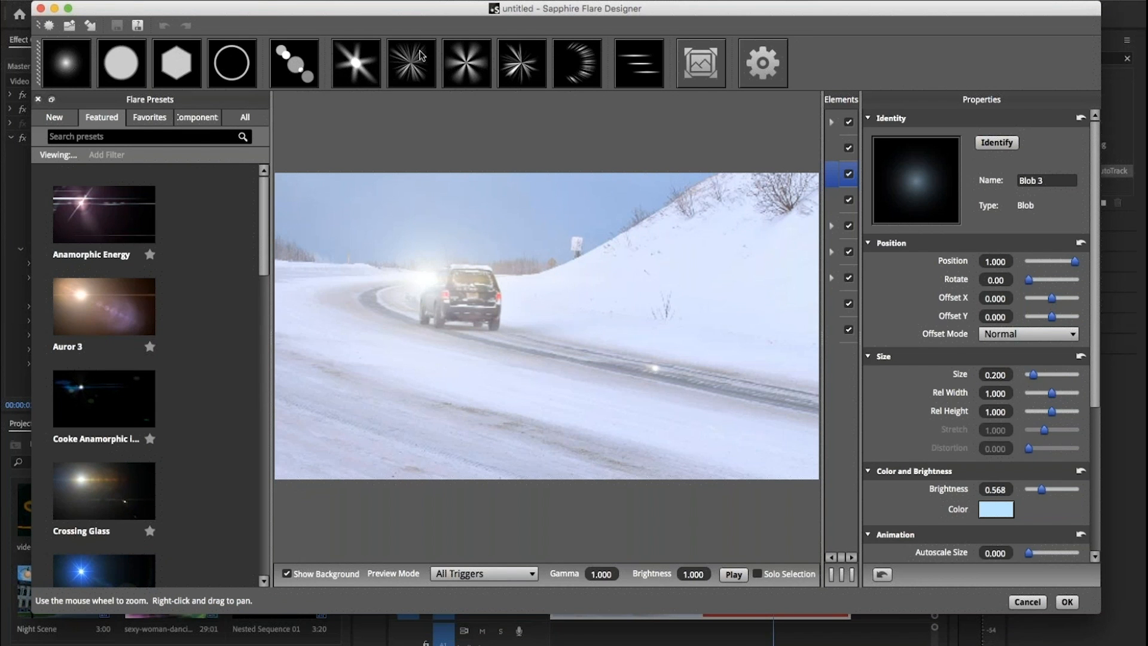
pyautogui.click(202, 119)
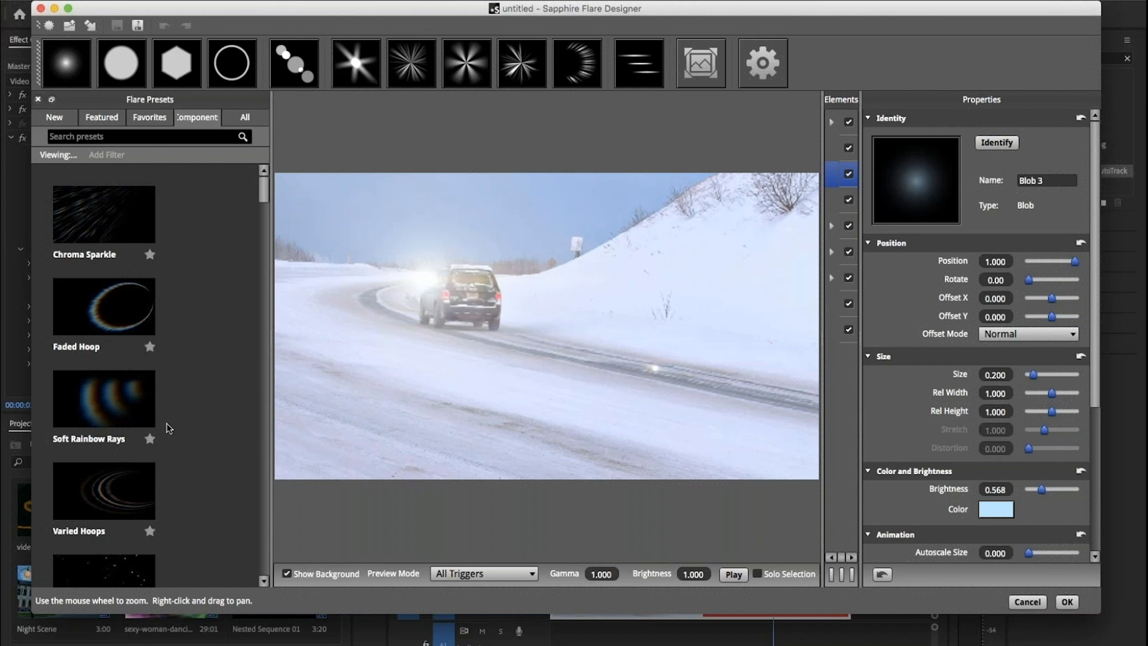
pyautogui.scroll(-5, 168, 422)
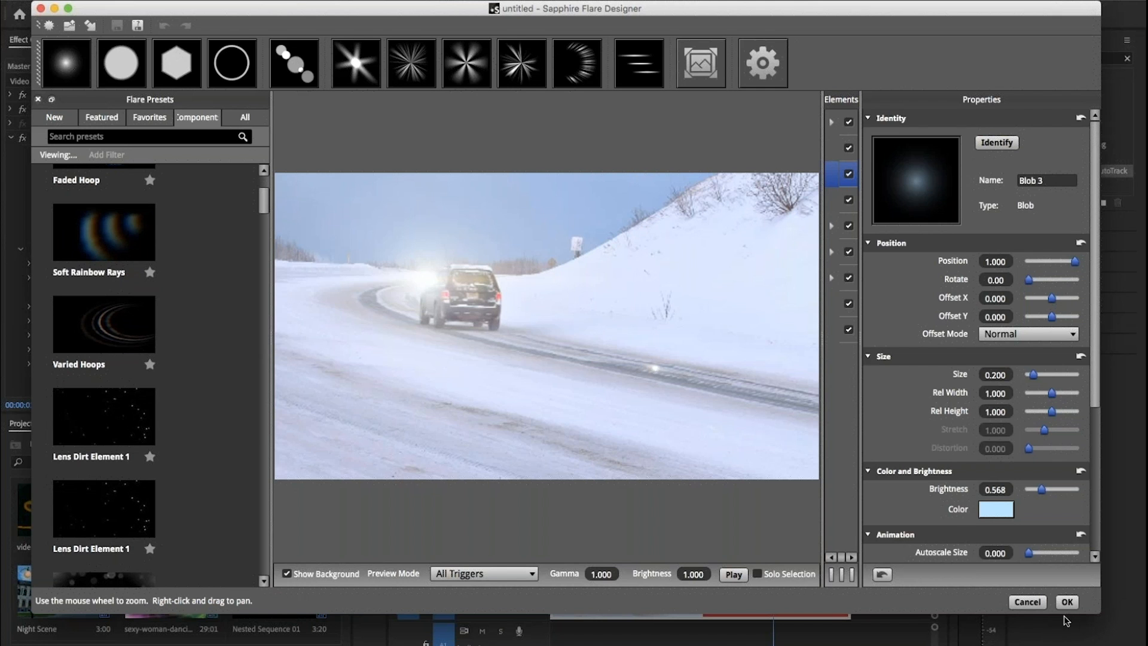
pyautogui.click(1021, 604)
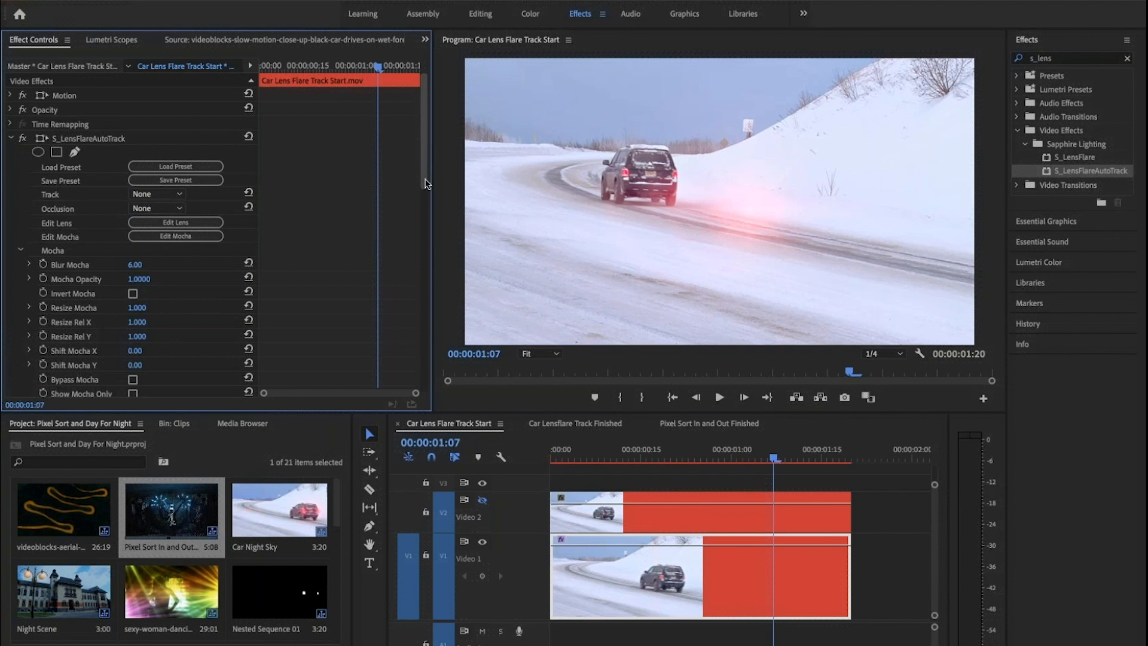
# Step: Open Mocha for the lens flare effect, dismiss the crash report, and examine the Left Light and Right Light layer shapes
pyautogui.click(148, 237)
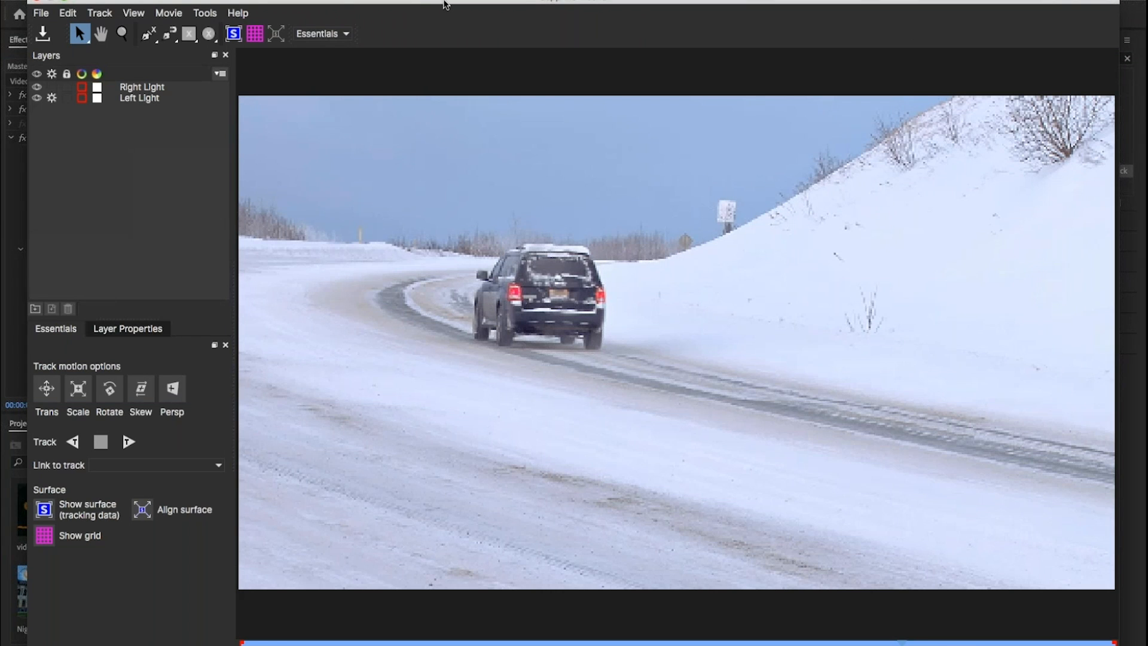
pyautogui.moveTo(444, 2); pyautogui.dragTo(417, 2)
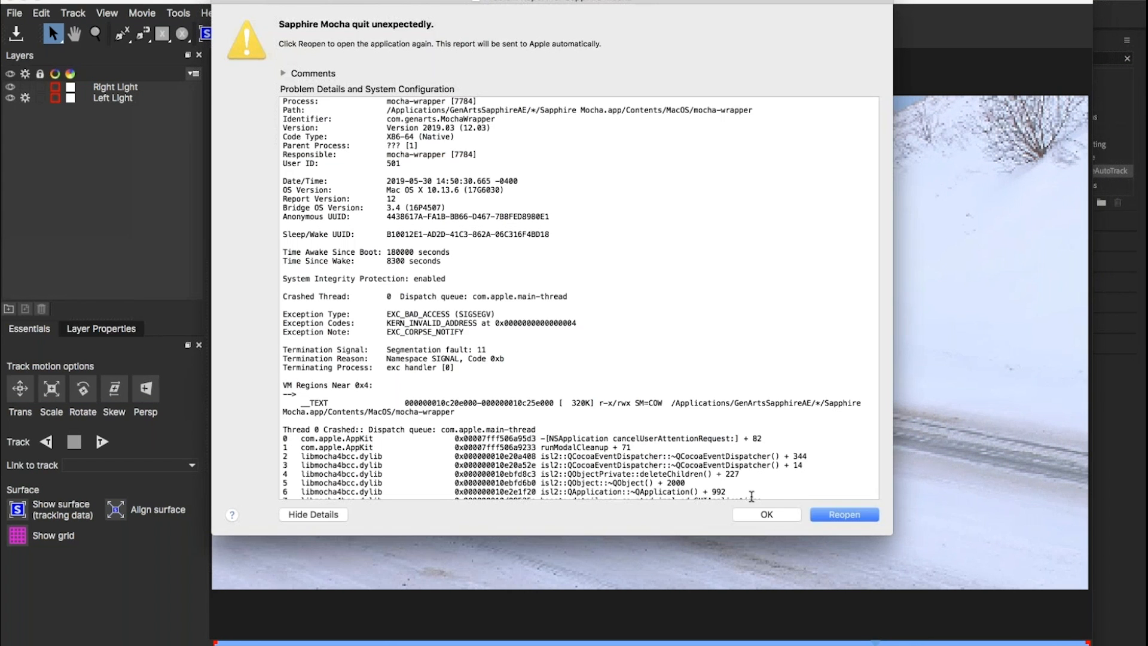
pyautogui.click(775, 517)
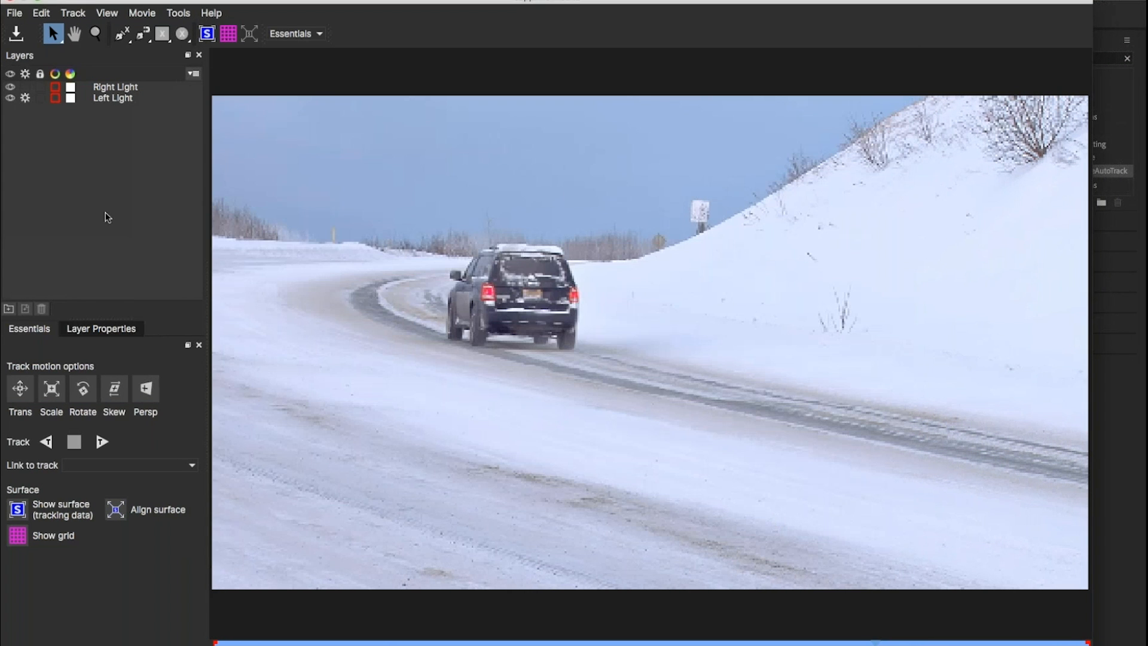
pyautogui.click(72, 147)
pyautogui.click(101, 98)
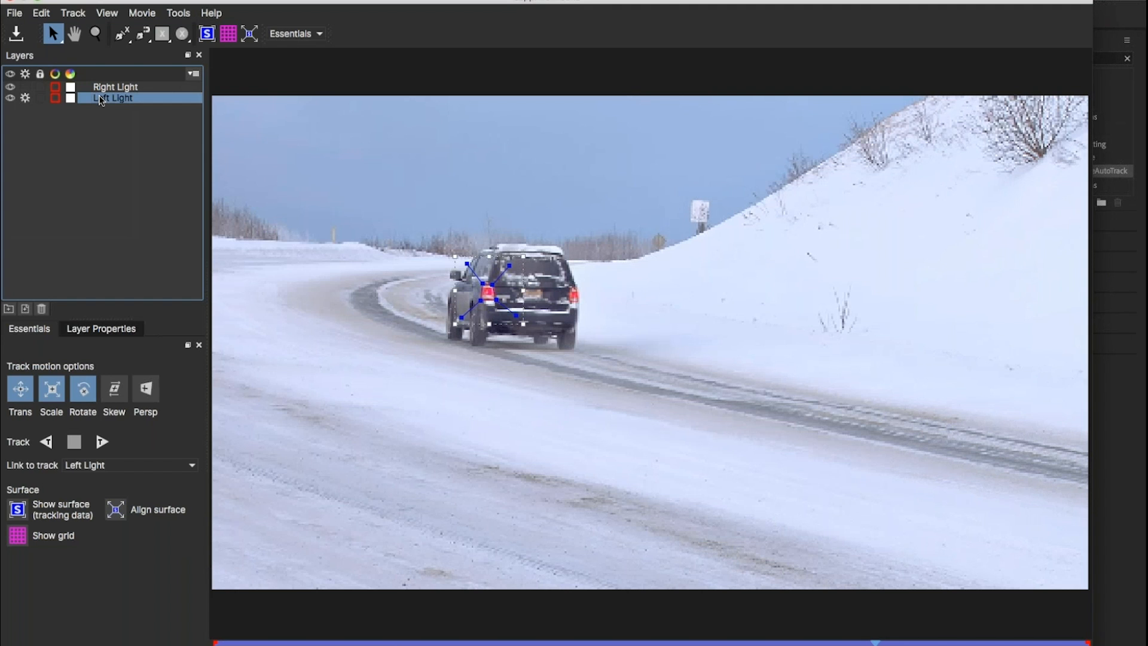
pyautogui.click(107, 89)
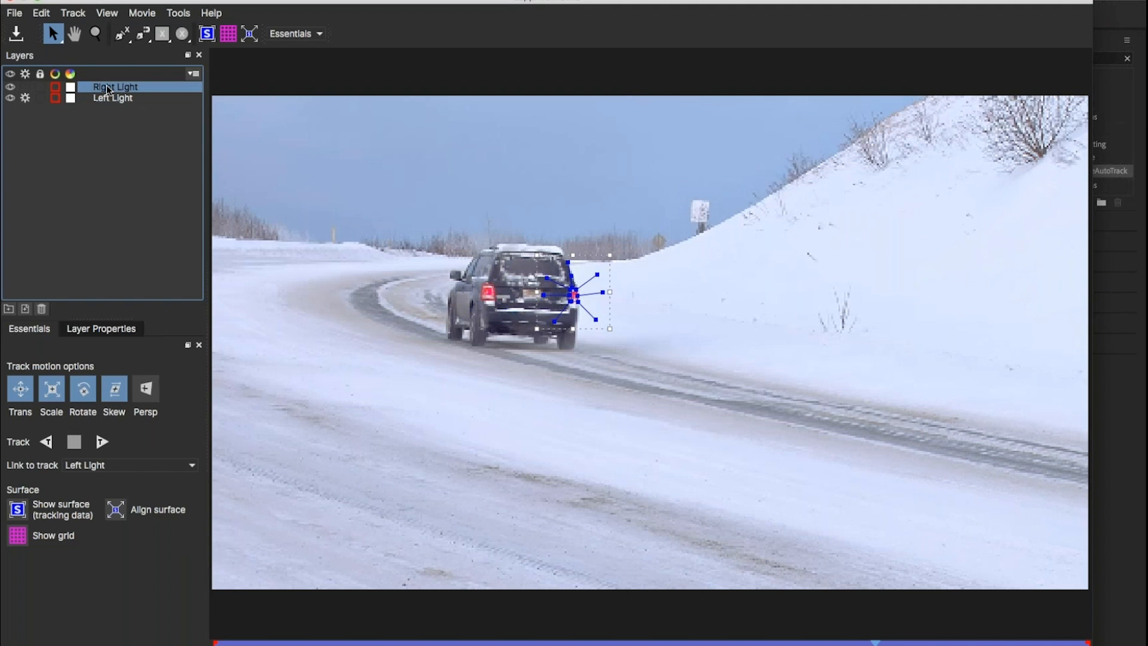
pyautogui.click(109, 99)
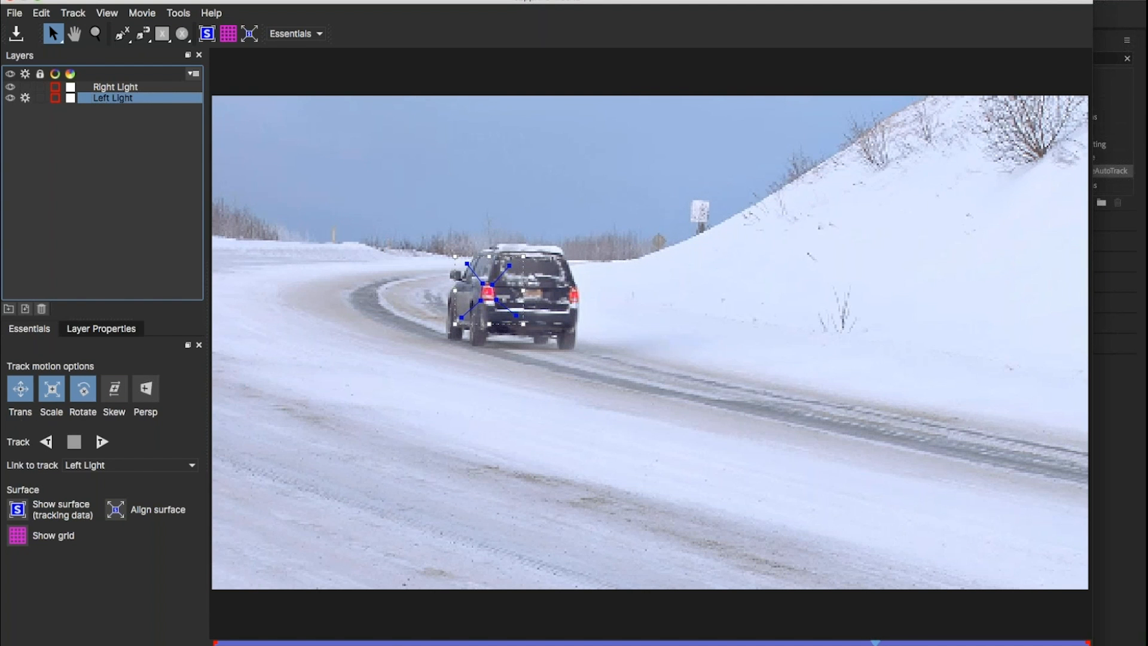
# Step: Track the Left Light layer backward, check the Right Light shape along the clip, and close Mocha
pyautogui.click(46, 442)
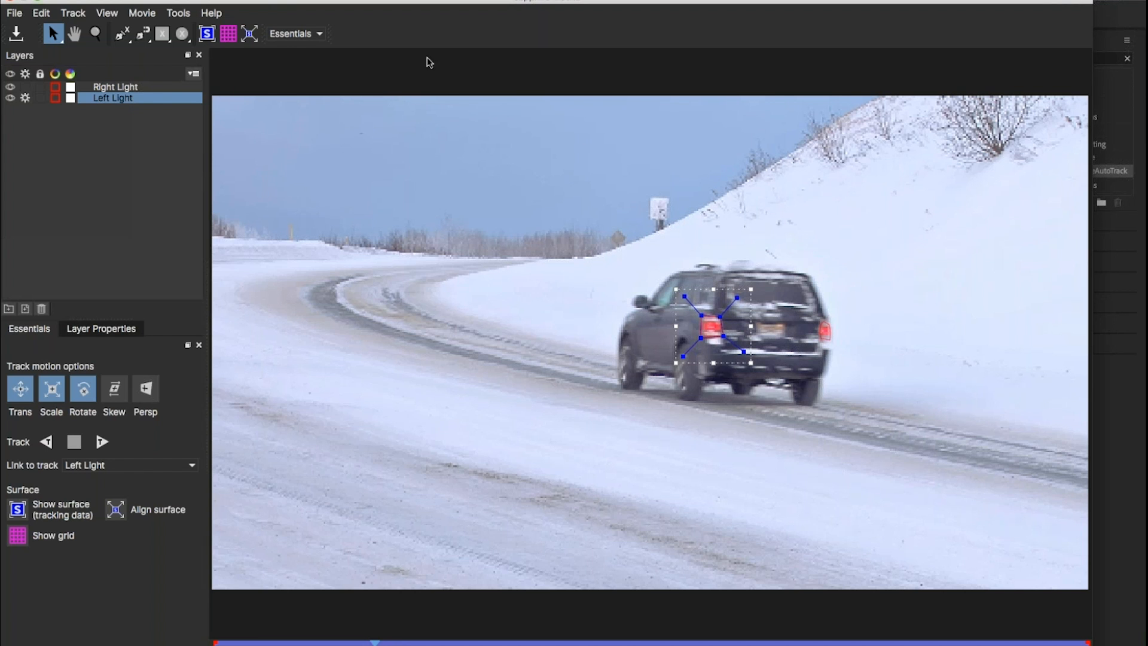
pyautogui.click(106, 89)
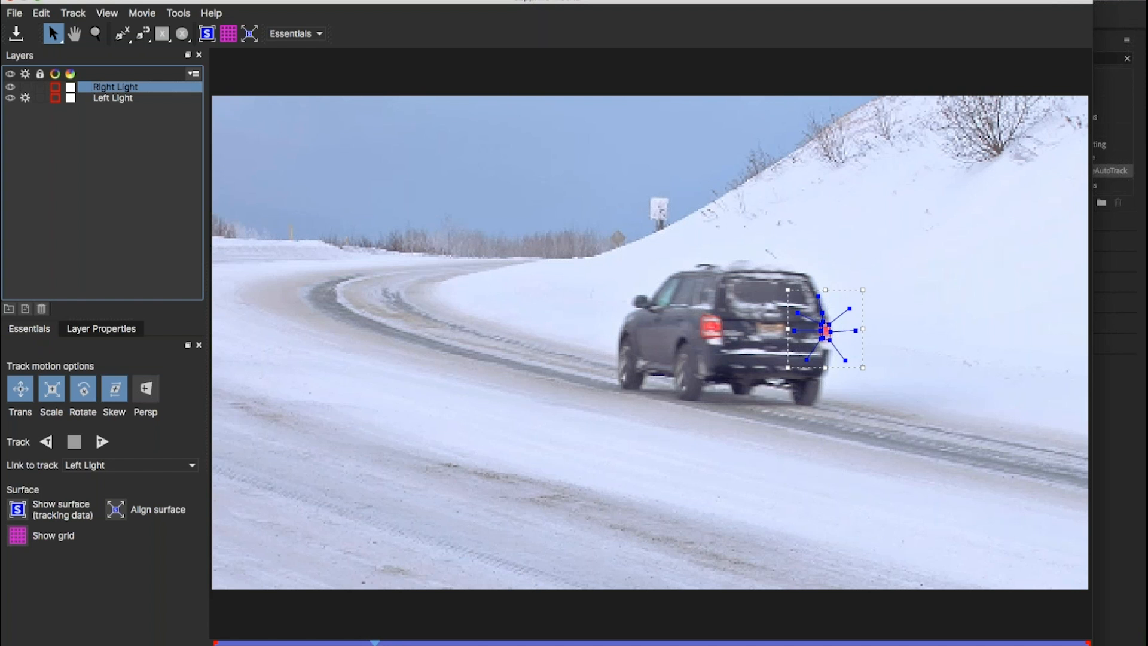
pyautogui.moveTo(375, 644); pyautogui.dragTo(478, 645)
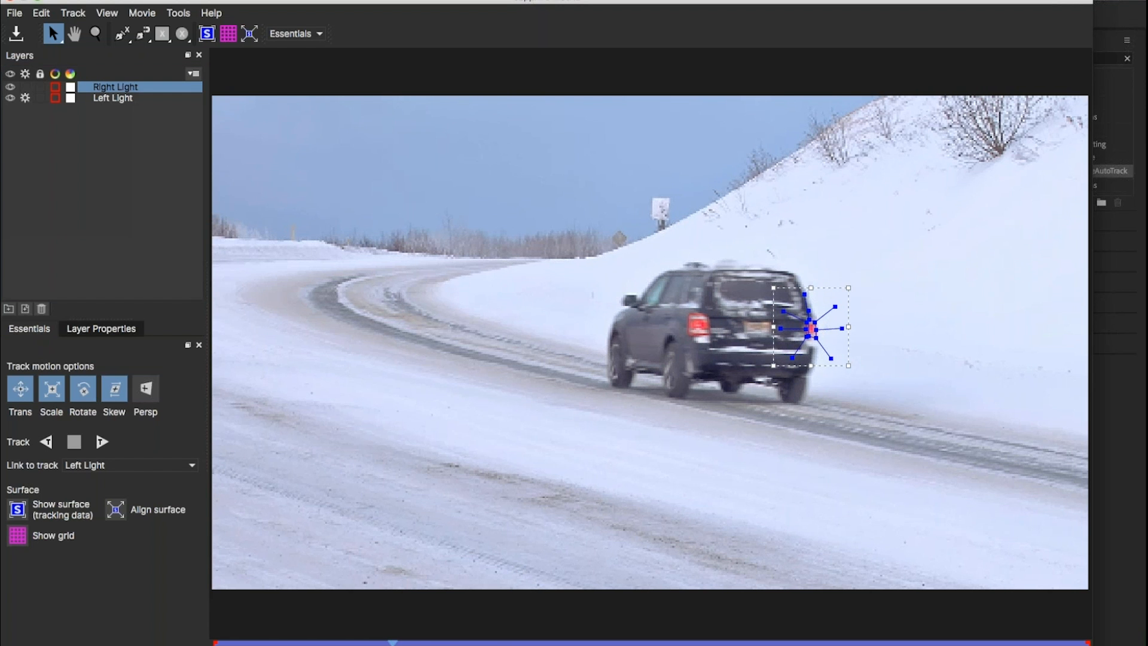
pyautogui.moveTo(393, 644); pyautogui.dragTo(767, 644)
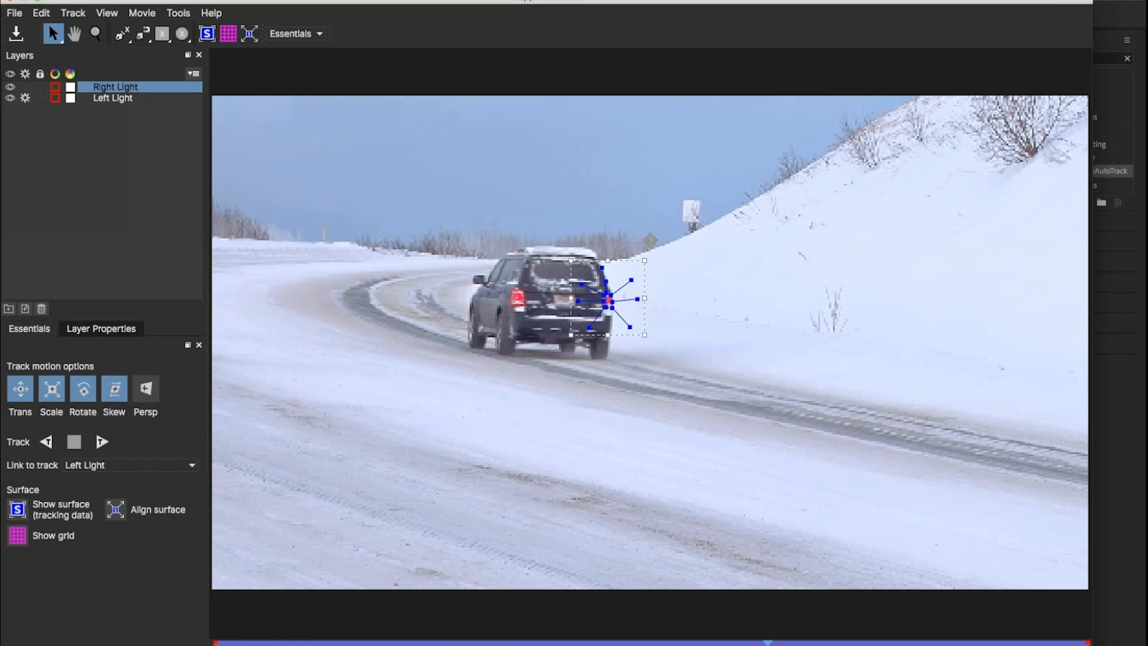
pyautogui.click(11, 2)
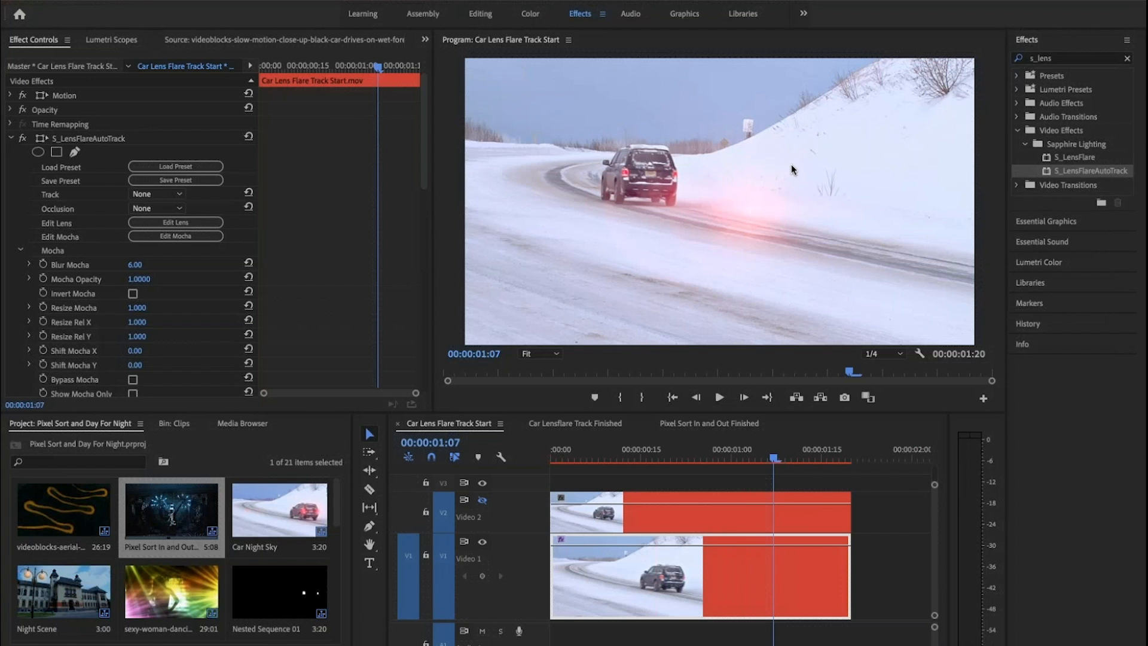
# Step: Move the playhead back to 00:00:01:04 and set the lens flare effect to show only the Mocha mask
pyautogui.press('Left')
pyautogui.press('Left')
pyautogui.press('Left')
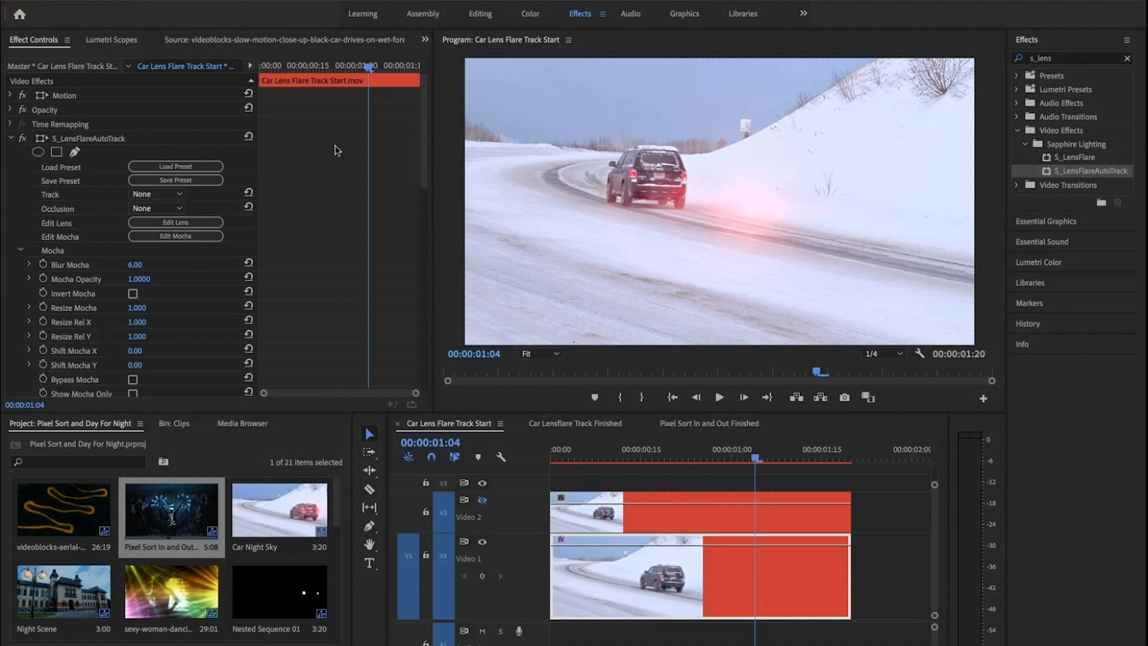
pyautogui.click(423, 190)
pyautogui.moveTo(422, 190); pyautogui.dragTo(418, 227)
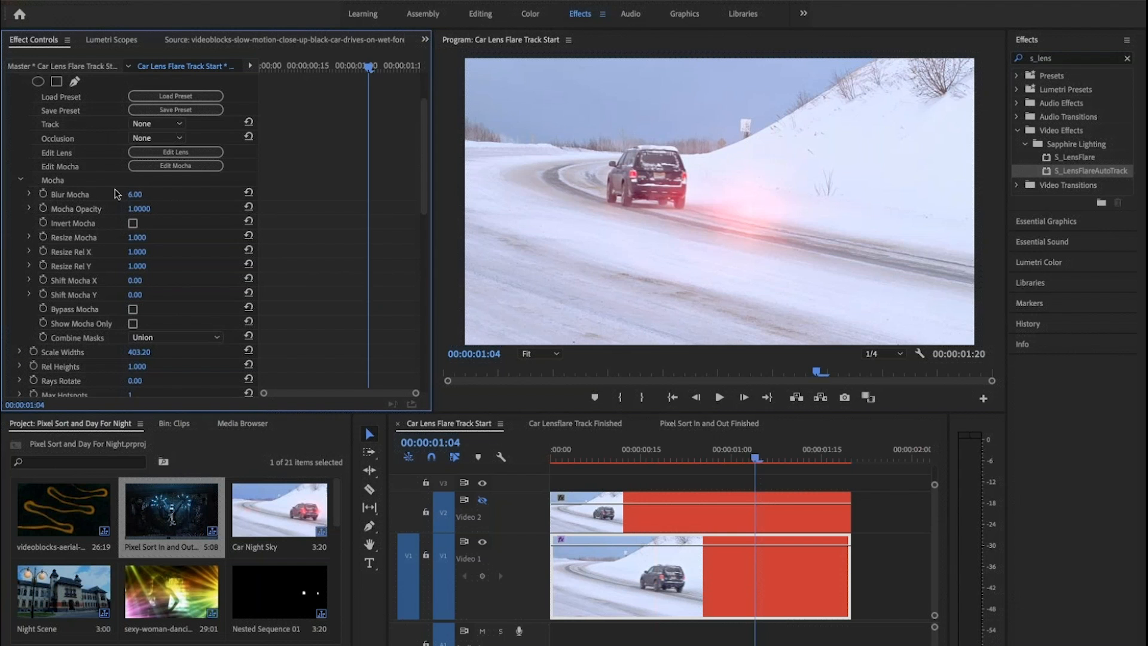
pyautogui.click(133, 324)
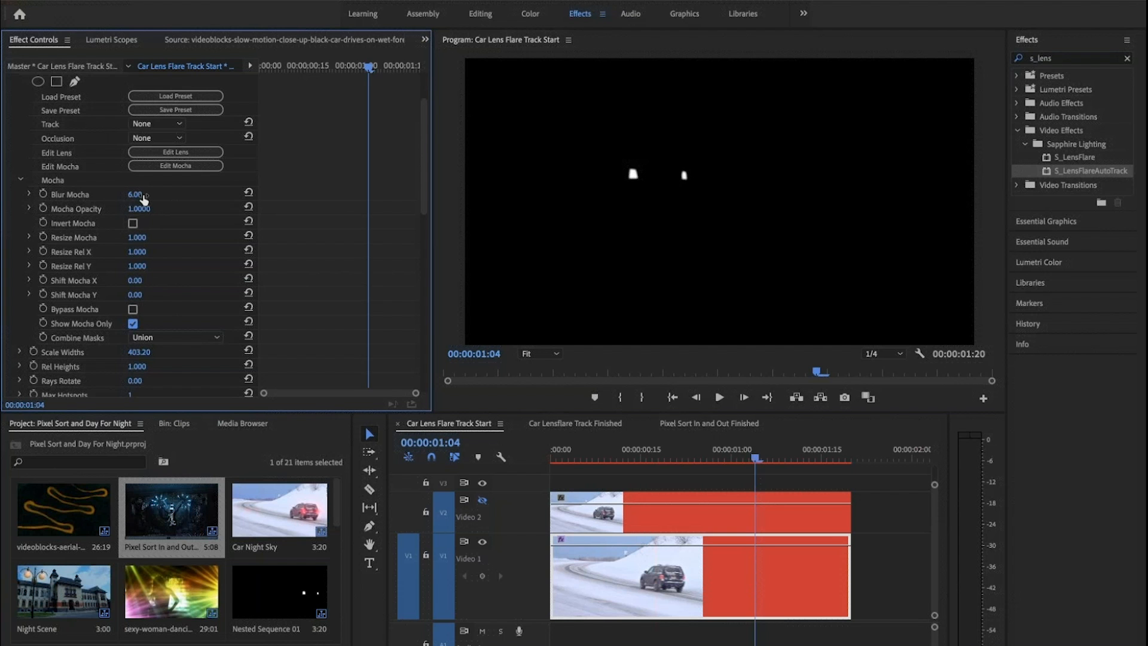
# Step: Nest the masked clip on Video 1 as a sequence named Tracked Lens Area
pyautogui.click(620, 570)
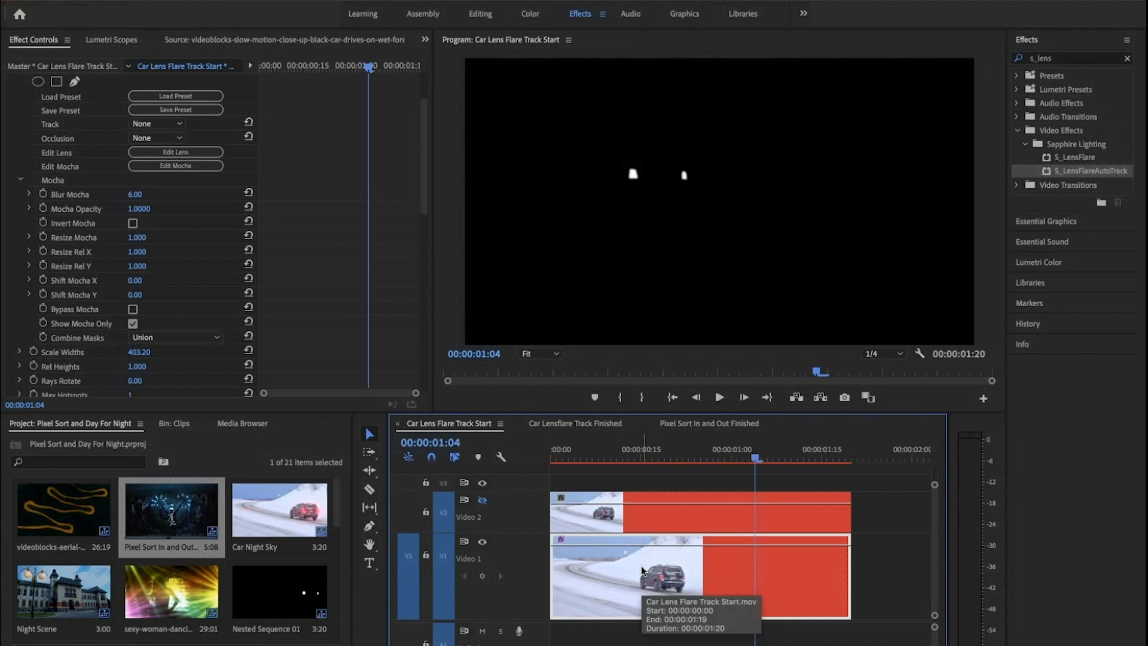
pyautogui.rightClick(641, 566)
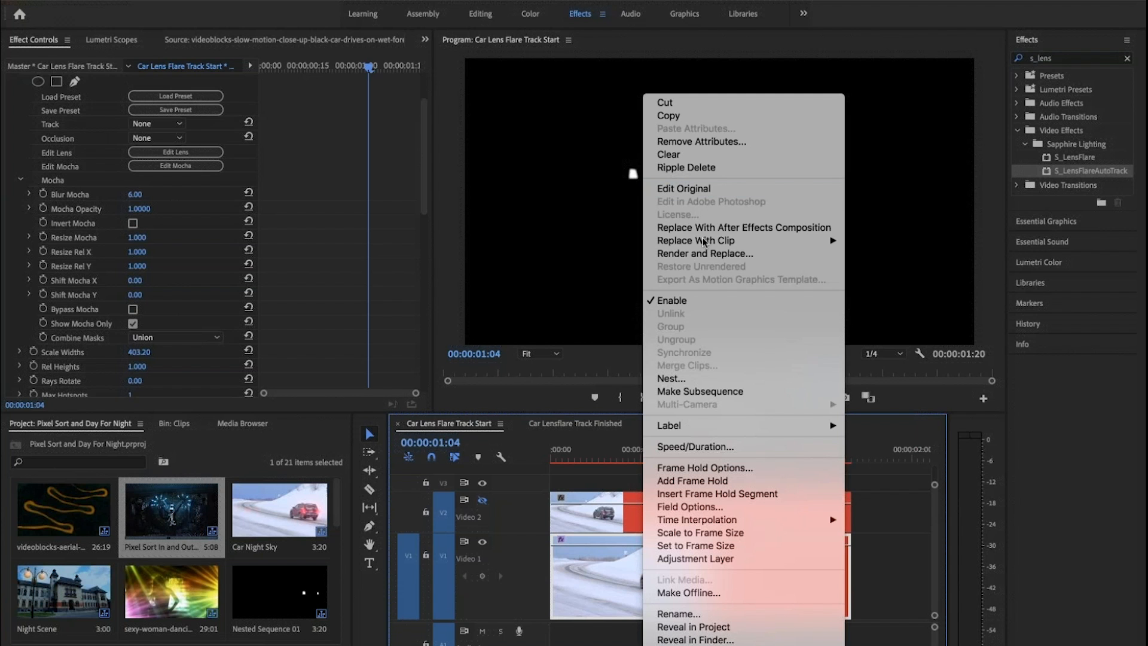
pyautogui.click(706, 379)
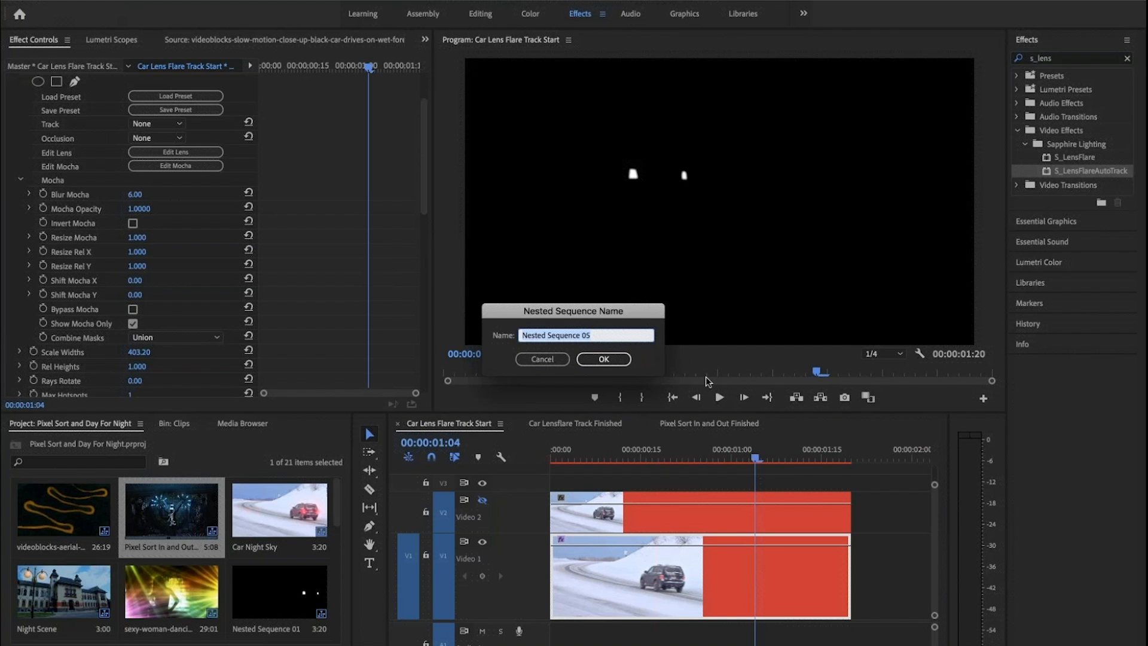
pyautogui.write('Tracked Lens Area')
pyautogui.click(613, 362)
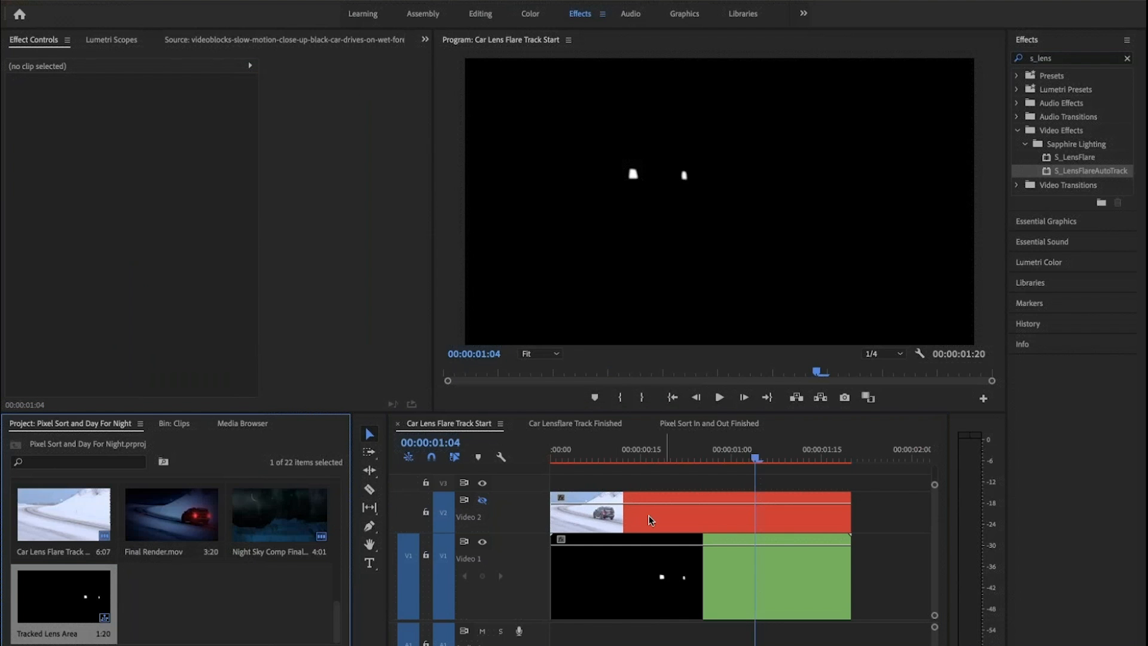
# Step: Show the Video 2 track, move the playhead to 00:00:00:19, and apply S_LensFlareAutoTrack to the Video 2 car clip
pyautogui.click(483, 500)
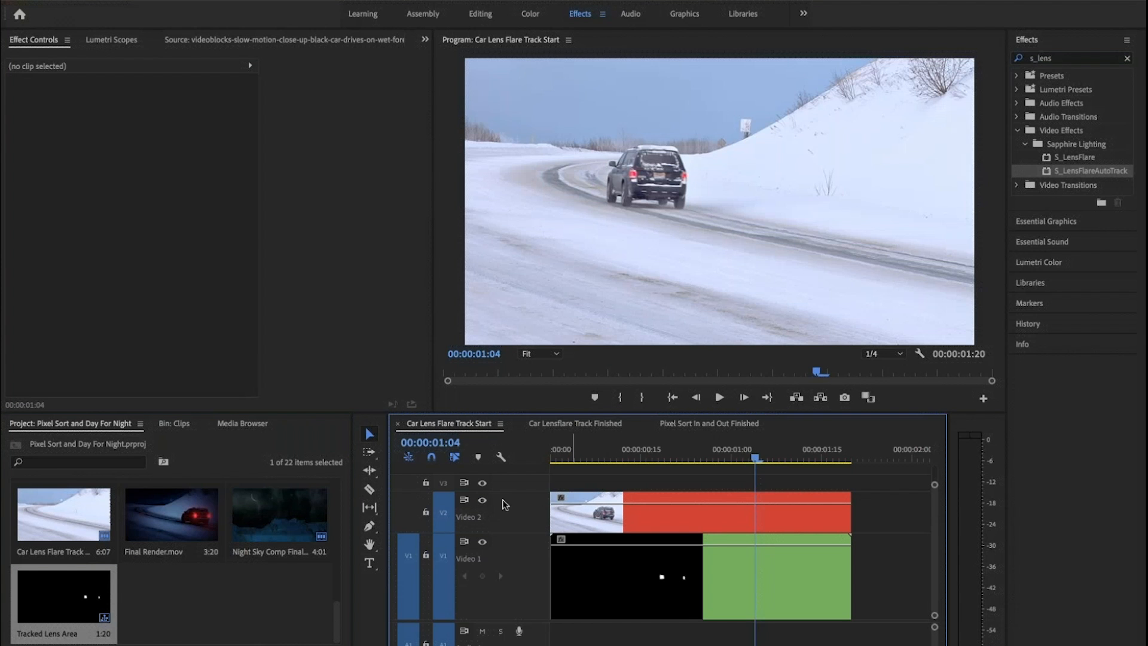
pyautogui.click(670, 514)
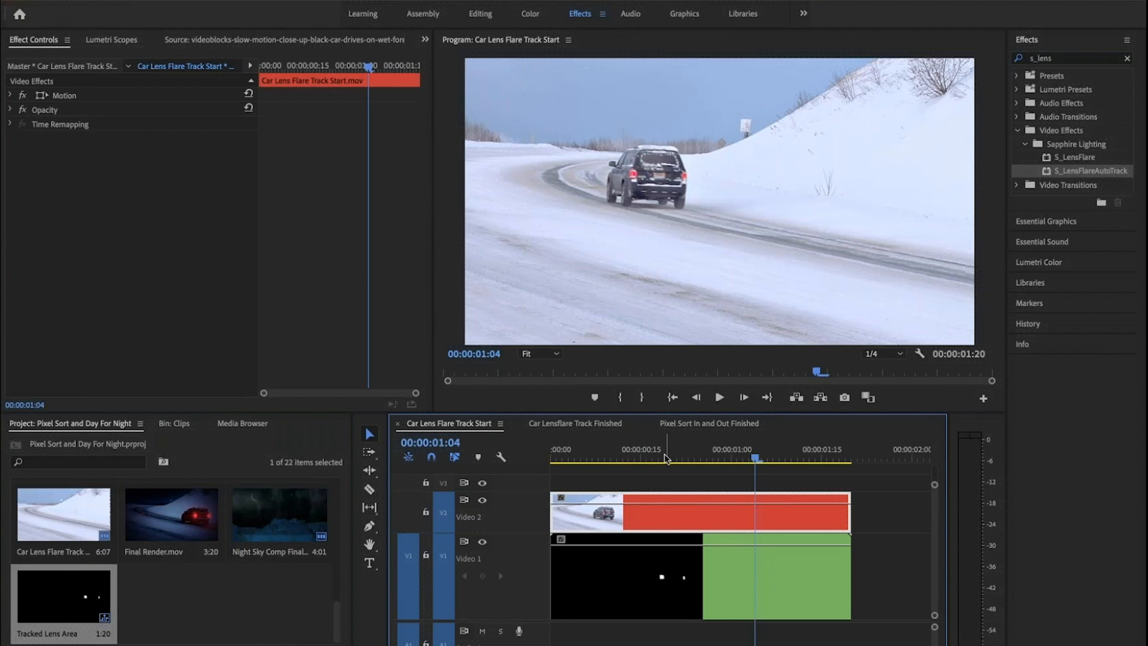
pyautogui.moveTo(662, 459); pyautogui.dragTo(667, 459)
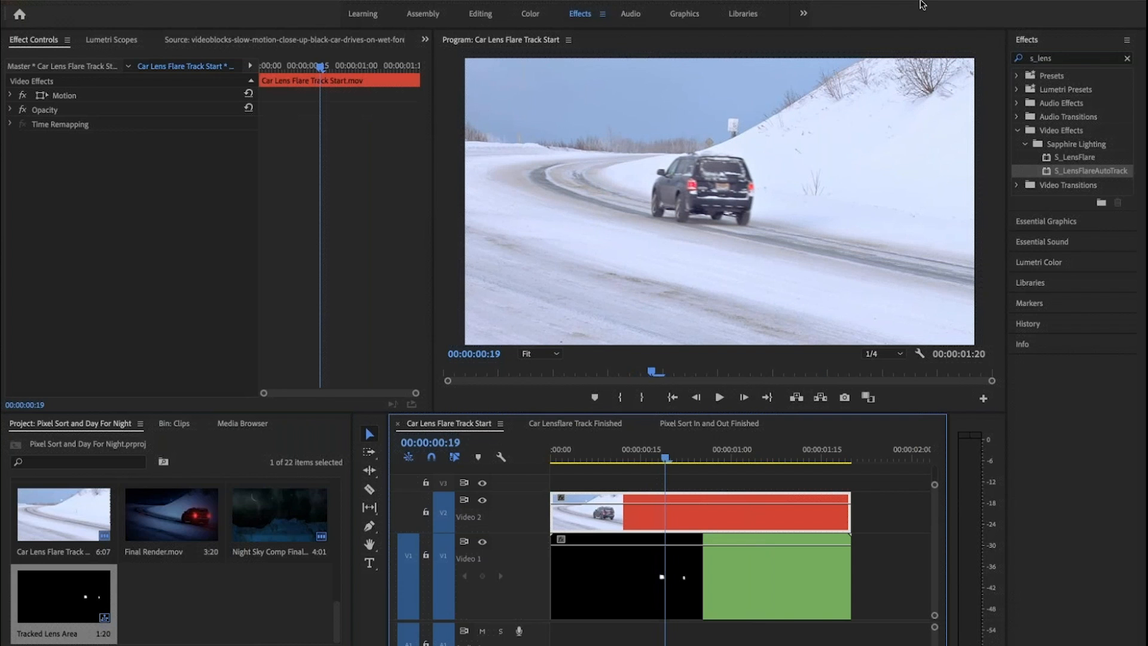
pyautogui.click(923, 4)
pyautogui.moveTo(1047, 175); pyautogui.dragTo(709, 513)
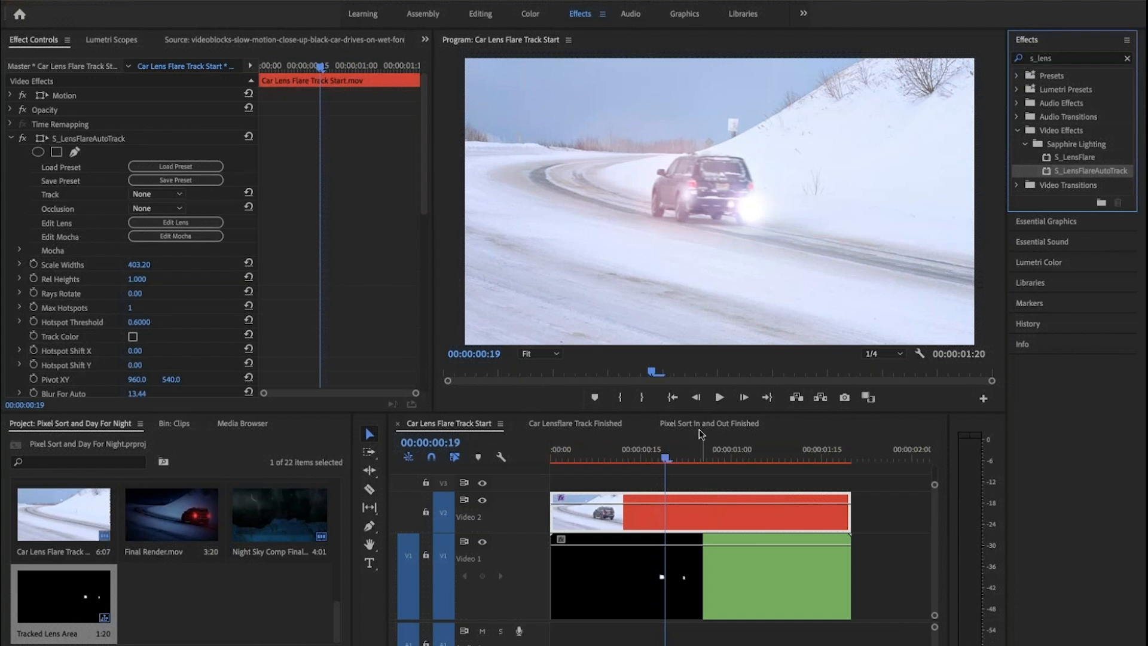
# Step: Set the S_LensFlareAutoTrack Track source to Video 1 and check how the flare follows the car along the clip
pyautogui.click(604, 457)
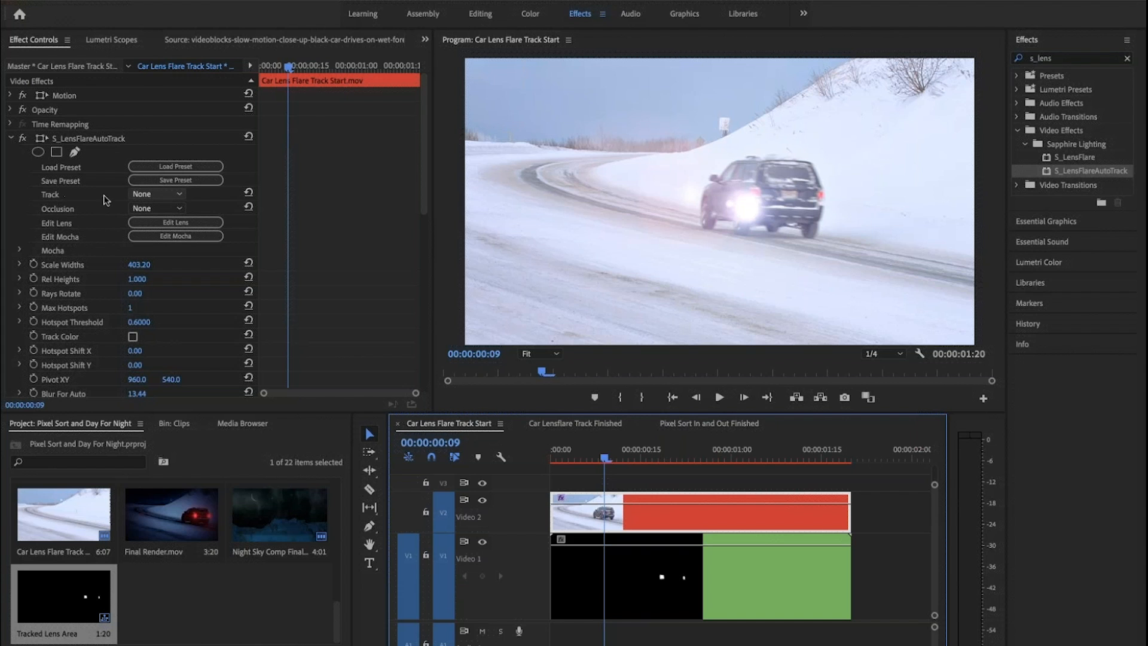
pyautogui.click(168, 196)
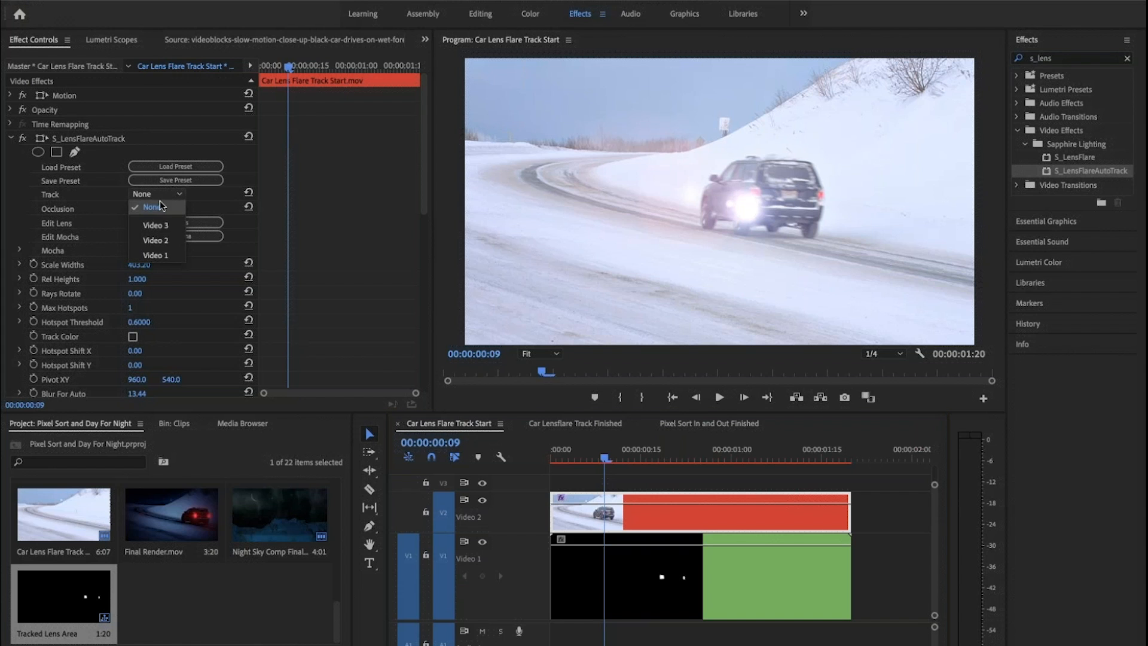
pyautogui.click(157, 256)
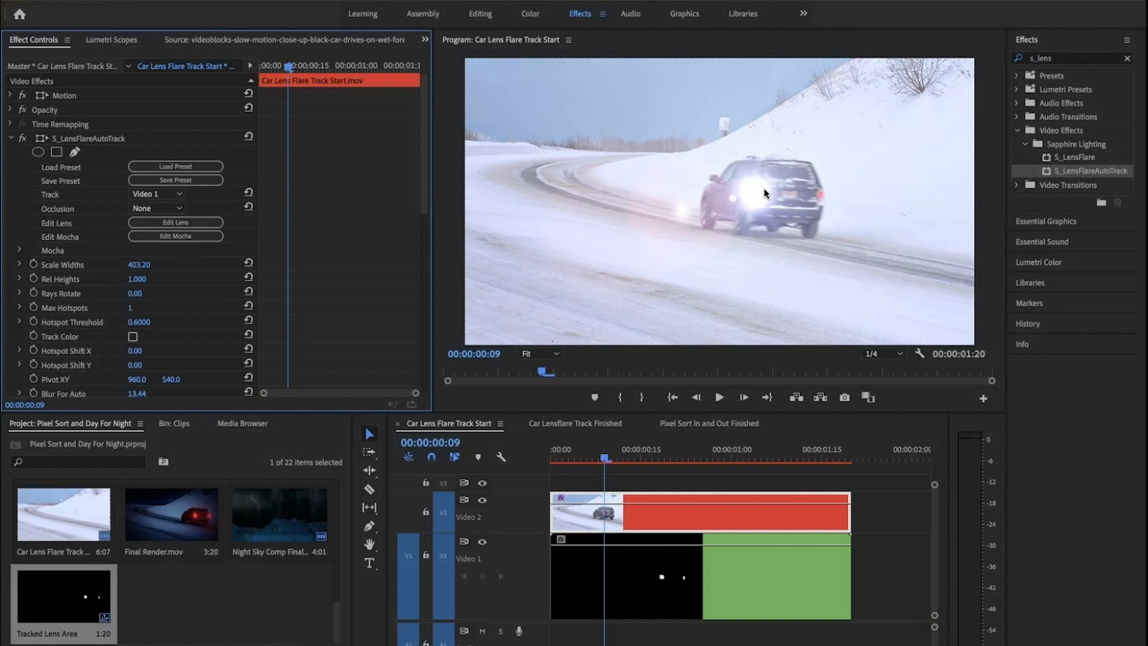
pyautogui.click(762, 453)
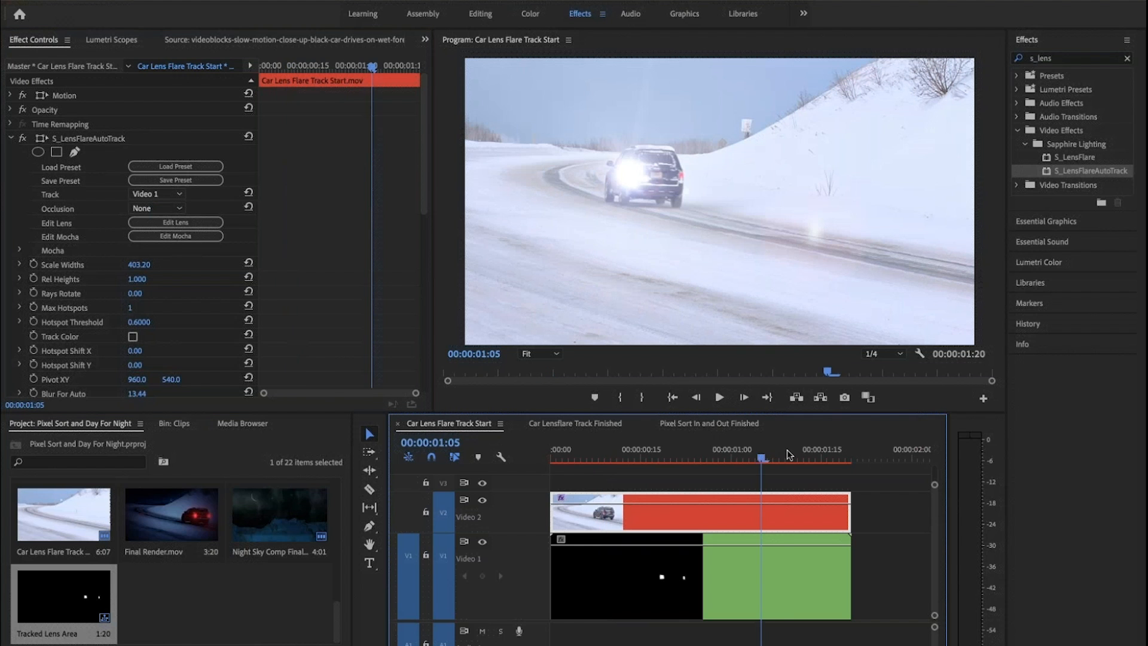
pyautogui.click(786, 453)
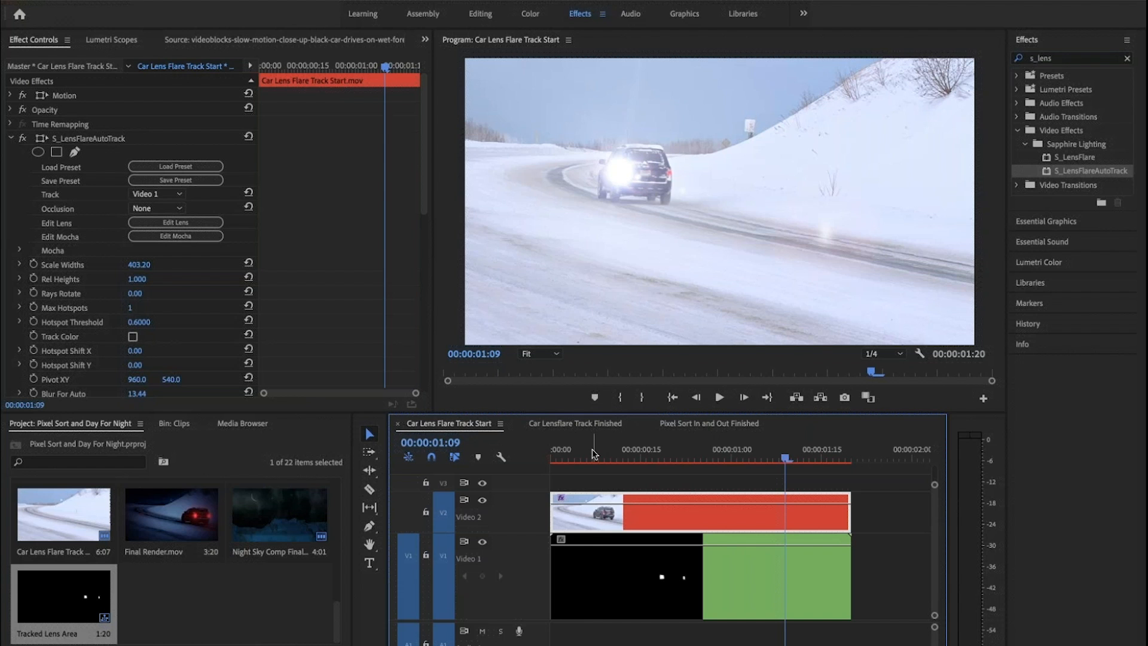
# Step: Move the playhead to 00:00:00:07 and set the lens flare's Max Hotspots to 2
pyautogui.click(594, 453)
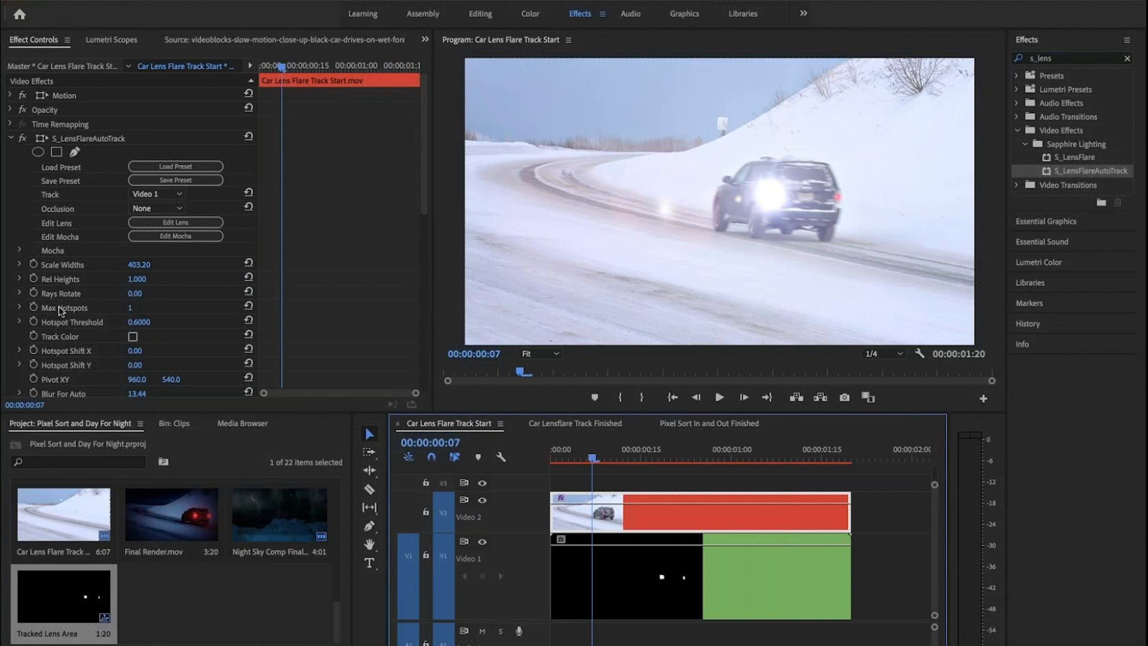
pyautogui.click(130, 307)
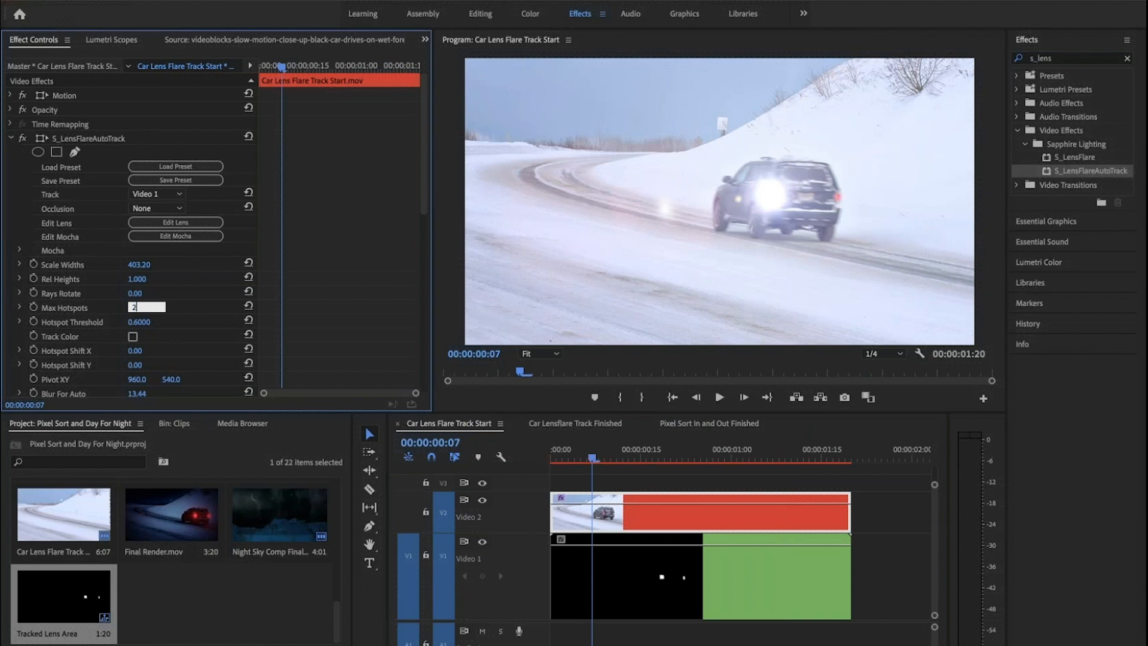
pyautogui.press('Return')
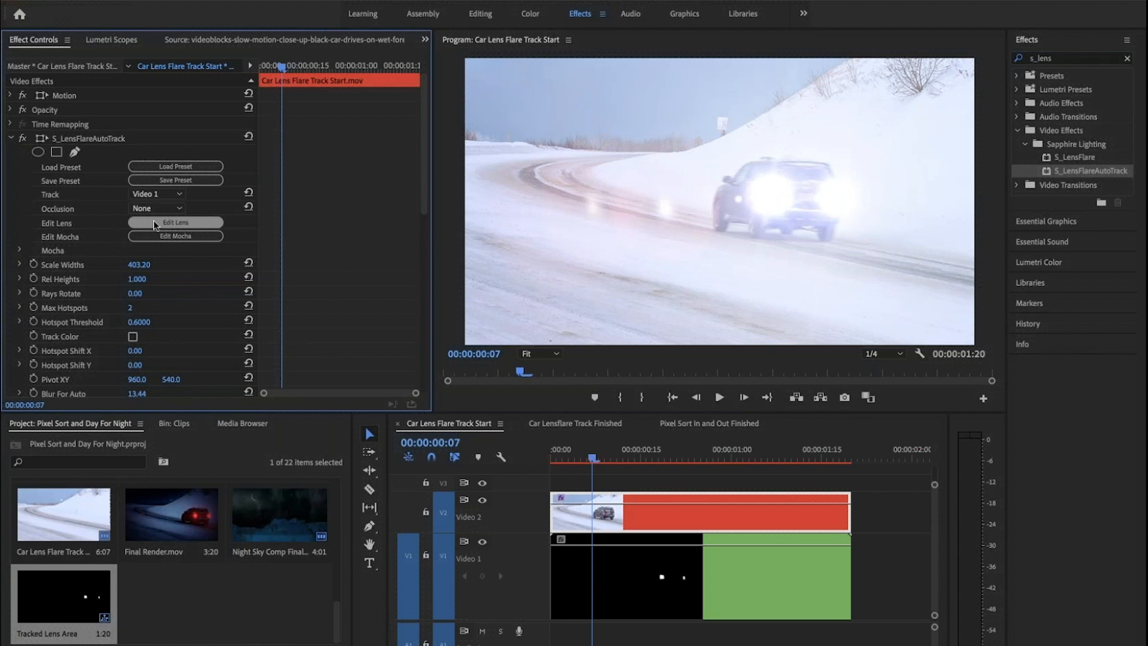
# Step: Find the Car Rear Light flare preset by searching all presets for "rear", apply it, and check the flare at 00:00:01:12
pyautogui.click(161, 225)
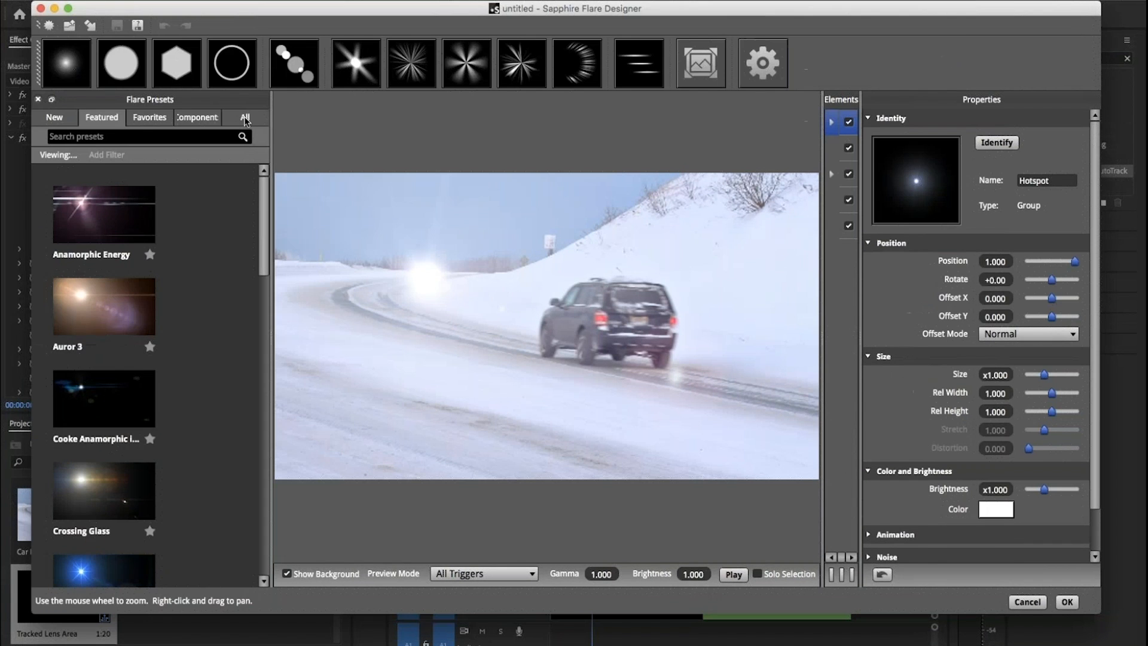
pyautogui.click(246, 118)
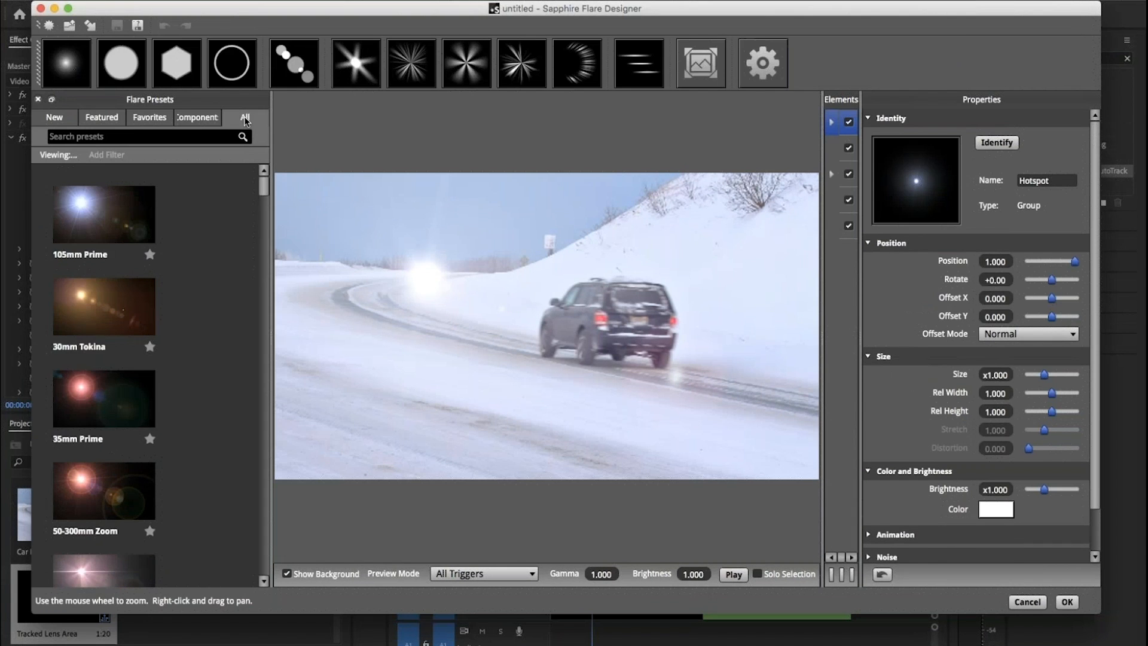
pyautogui.click(157, 134)
pyautogui.write('rear')
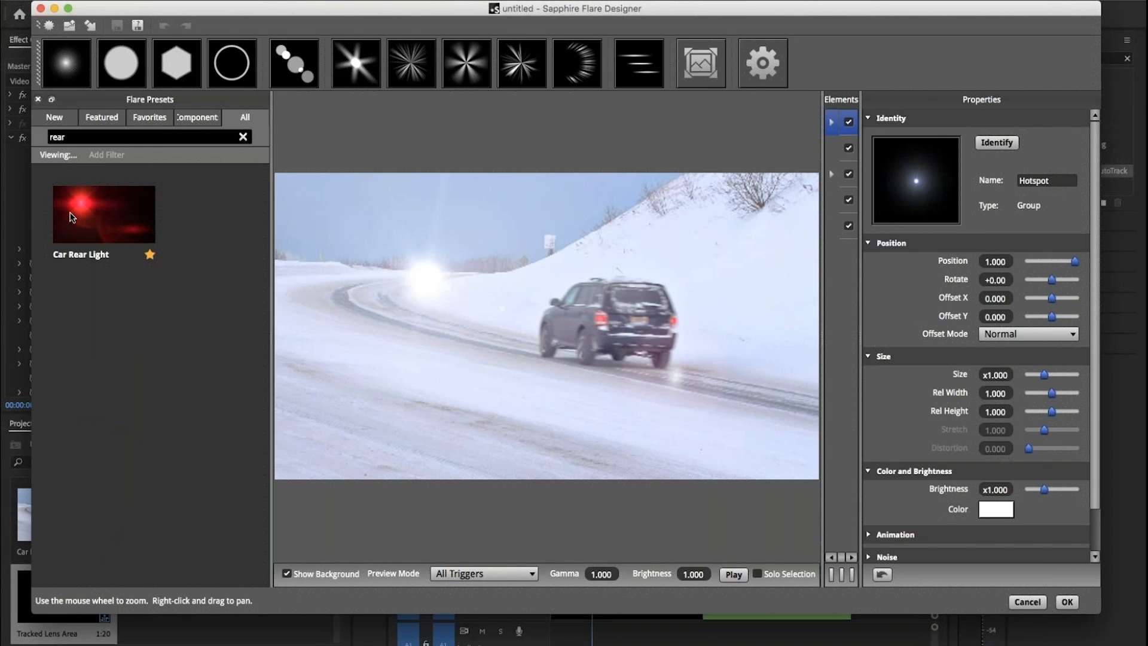
pyautogui.click(94, 220)
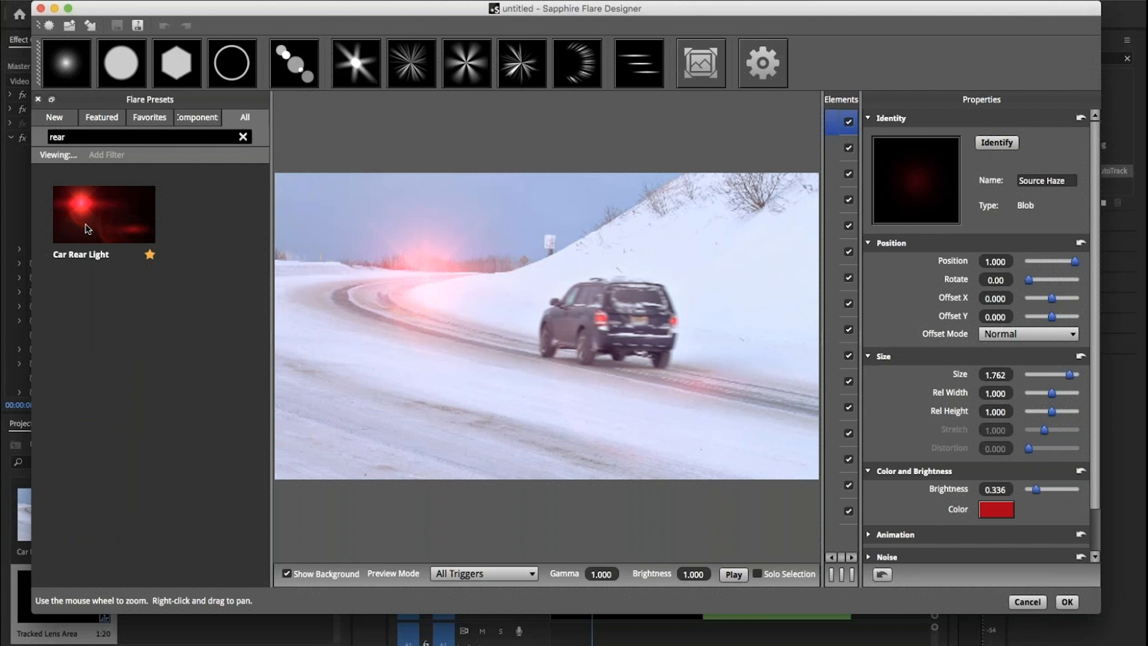
pyautogui.click(1069, 603)
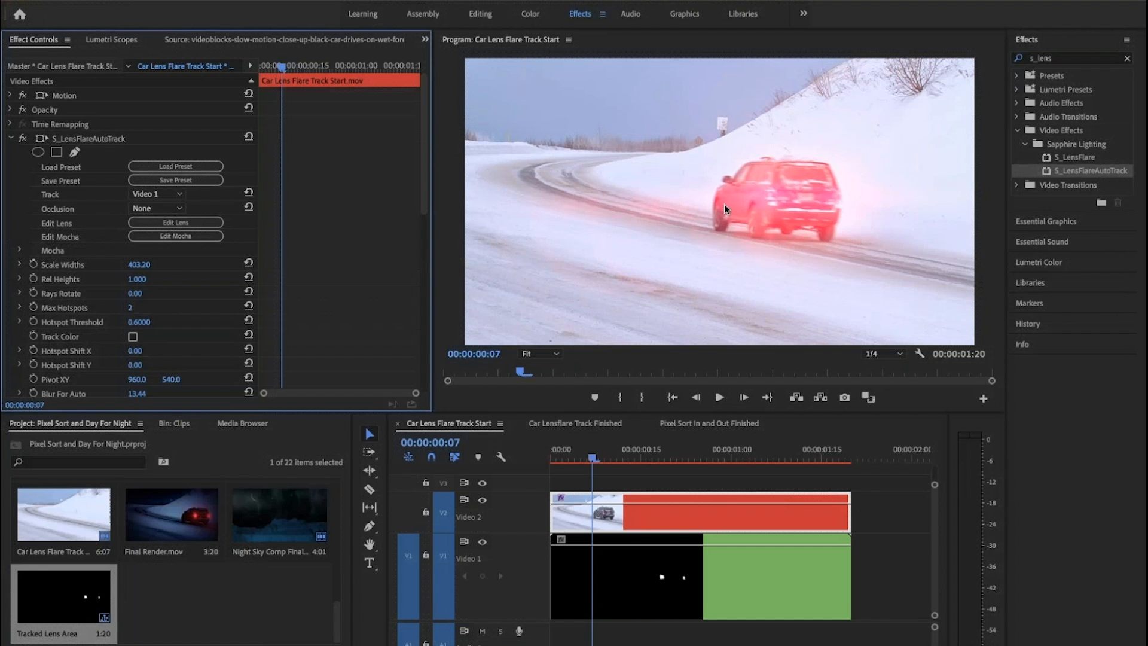
pyautogui.click(805, 457)
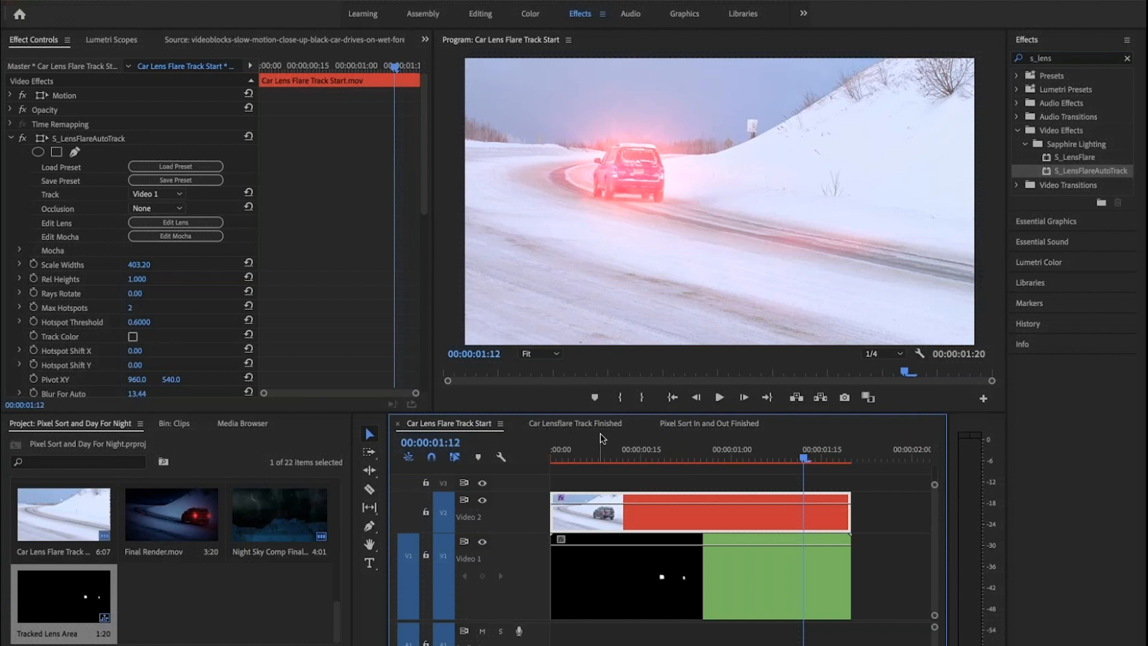
# Step: Open the Car Lensflare Track Finished sequence, enable S_FilmEffect on its clip, and expand that effect's settings
pyautogui.click(598, 424)
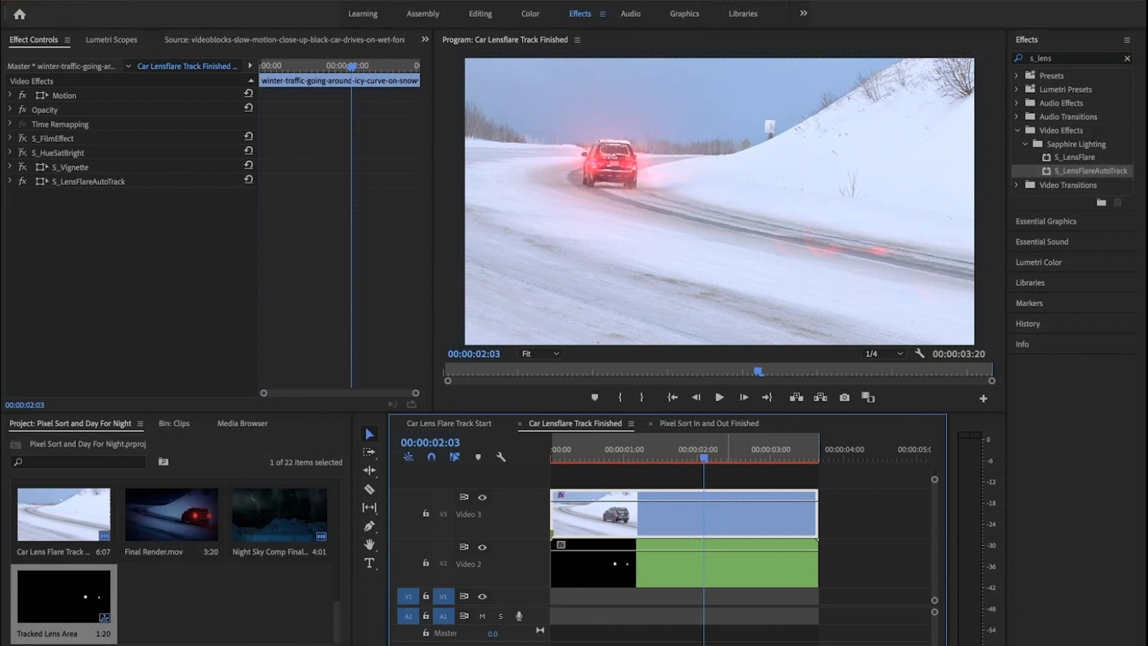
pyautogui.click(24, 142)
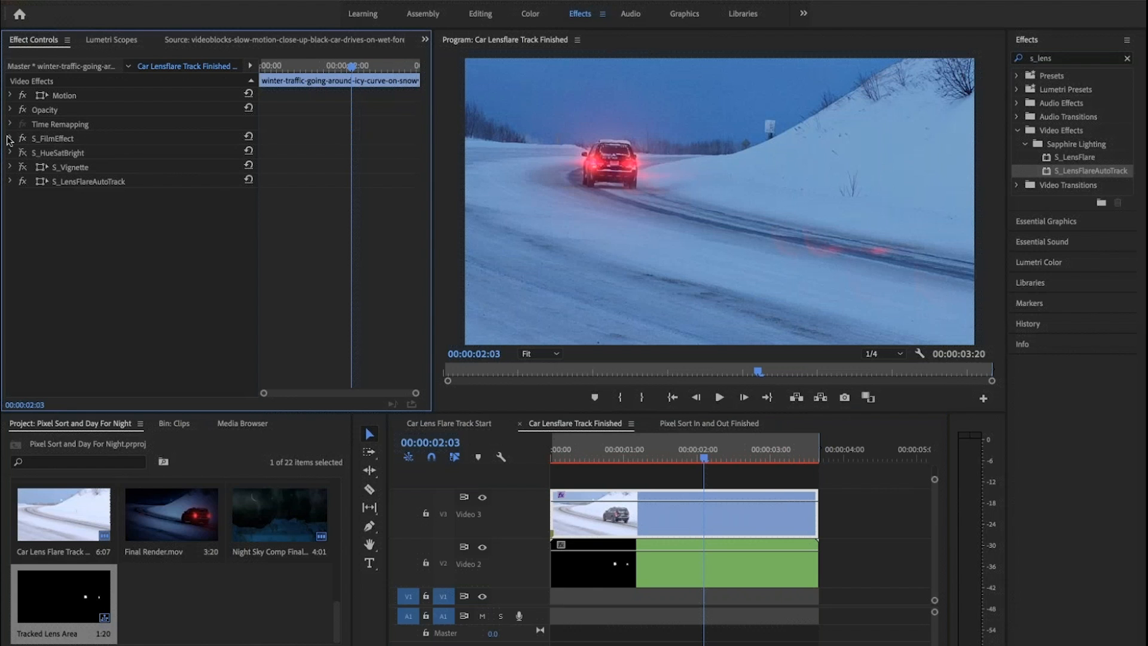
pyautogui.click(10, 138)
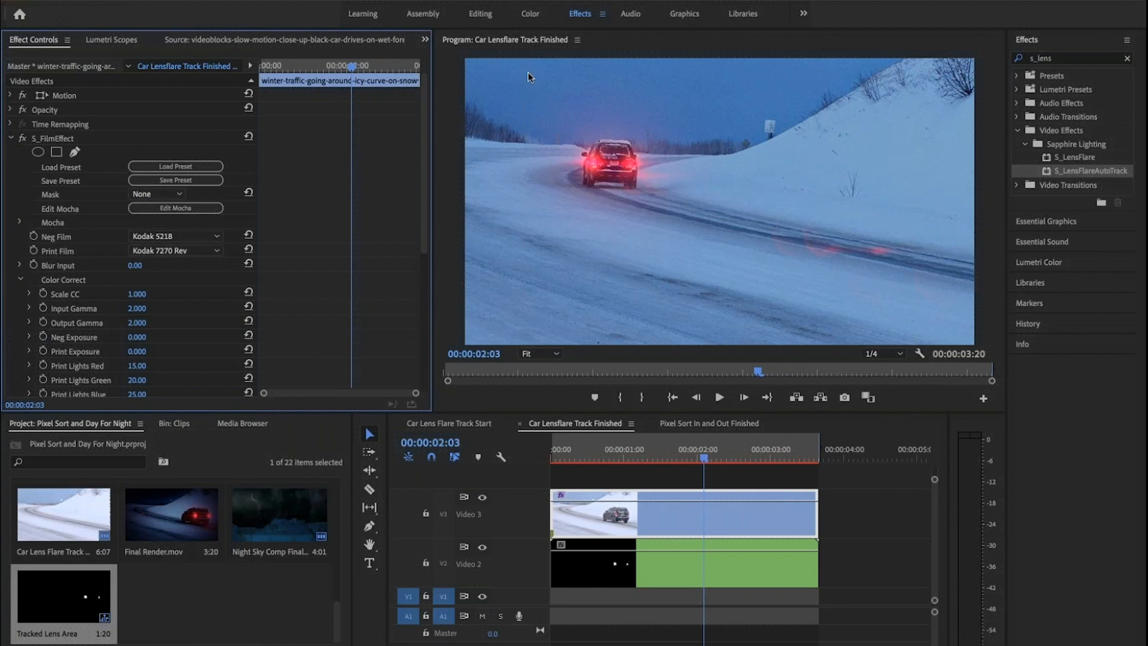
# Step: Search the S_FilmEffect presets for "day" and try one of them on the clip
pyautogui.click(169, 164)
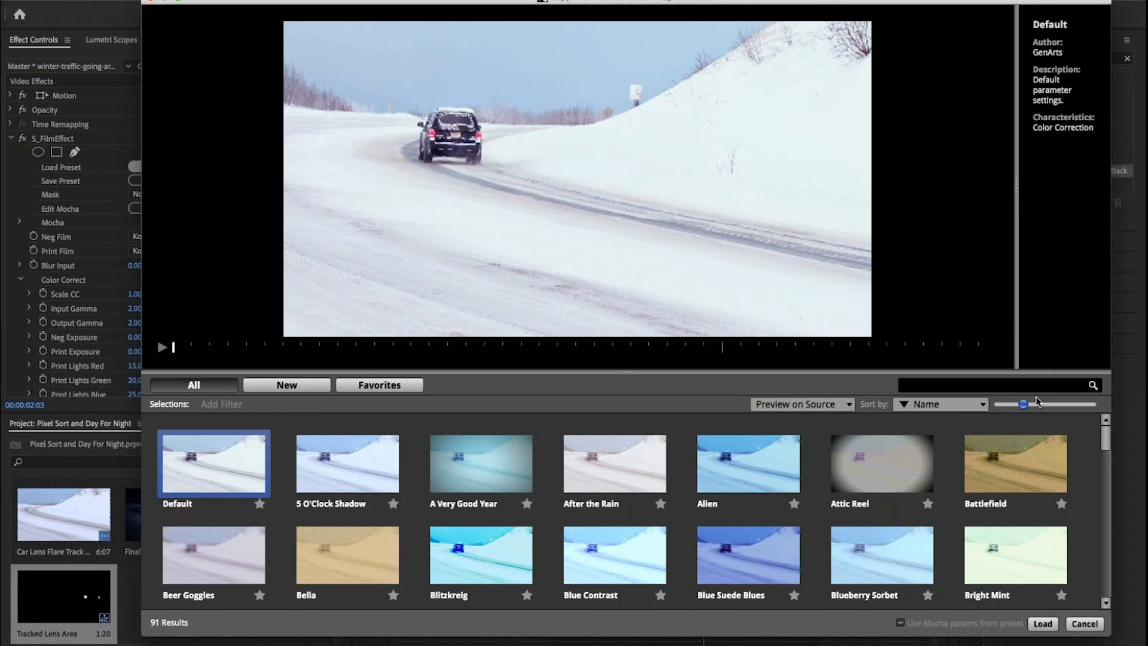
pyautogui.click(1010, 386)
pyautogui.write('day')
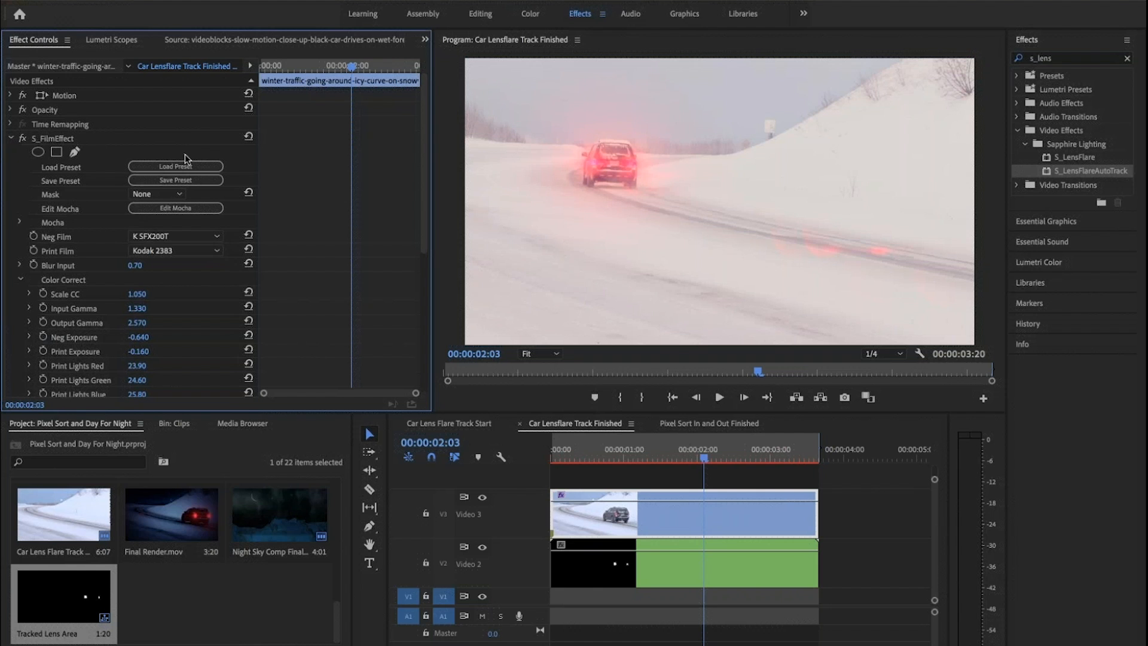
# Step: Collapse S_FilmEffect and enable the S_HueSatBright and S_Vignette effects on the car clip
pyautogui.click(11, 139)
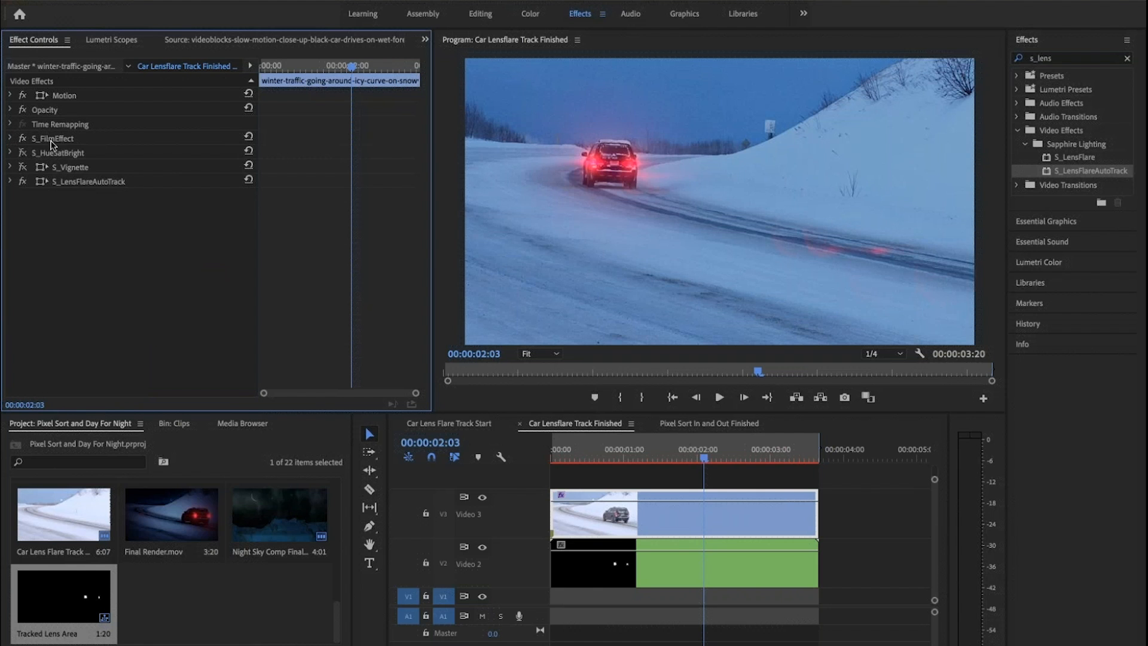
pyautogui.click(91, 149)
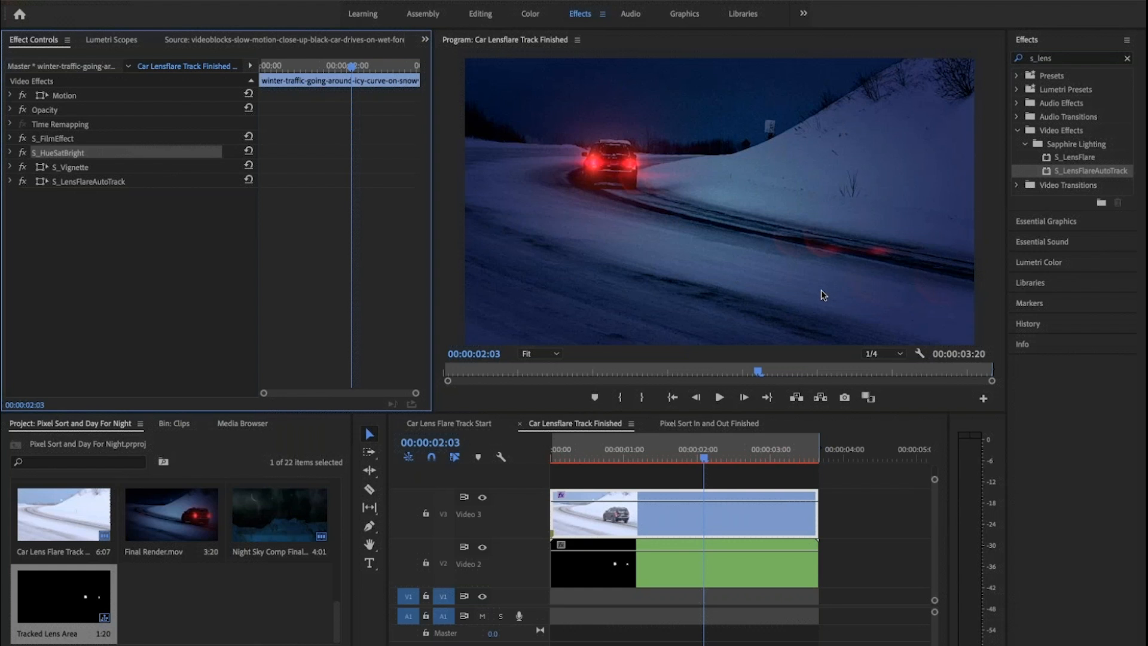
# Step: Switch to After Effects and examine the night look of the Final Render composition at several points in time
pyautogui.press('super+Tab')
pyautogui.press('super+Tab')
pyautogui.press('super+Tab')
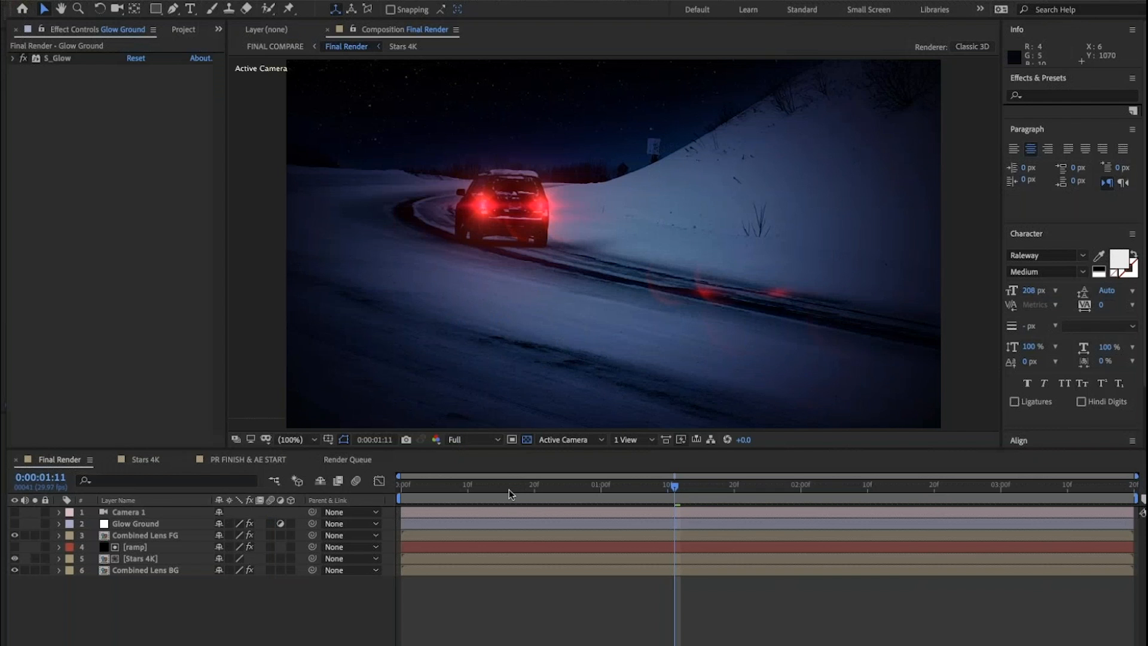
pyautogui.click(508, 488)
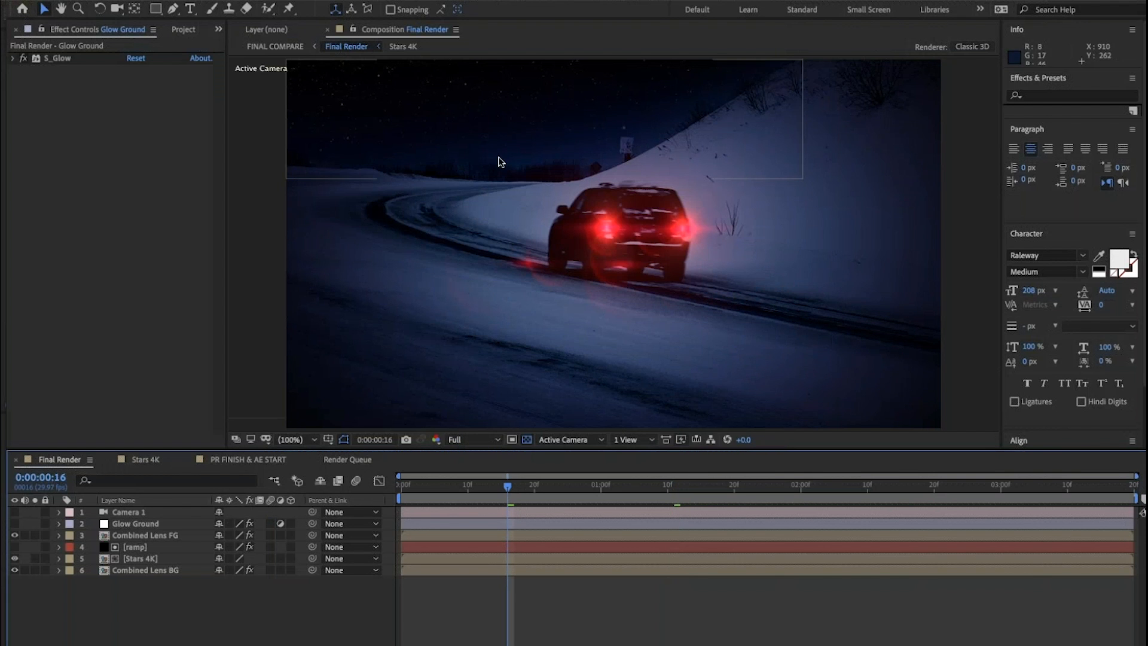
pyautogui.click(902, 487)
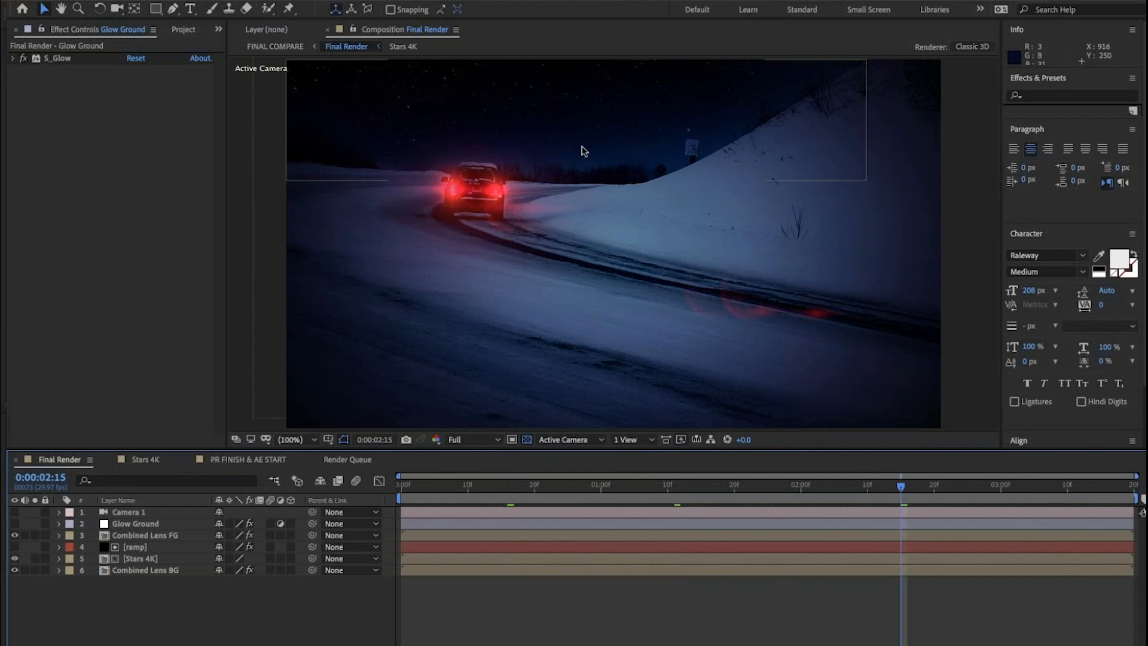
pyautogui.click(1078, 487)
# Step: Show the Glow Ground layer at 0:00:00:10 and check its red ground glow at 0:00:01:19
pyautogui.click(469, 493)
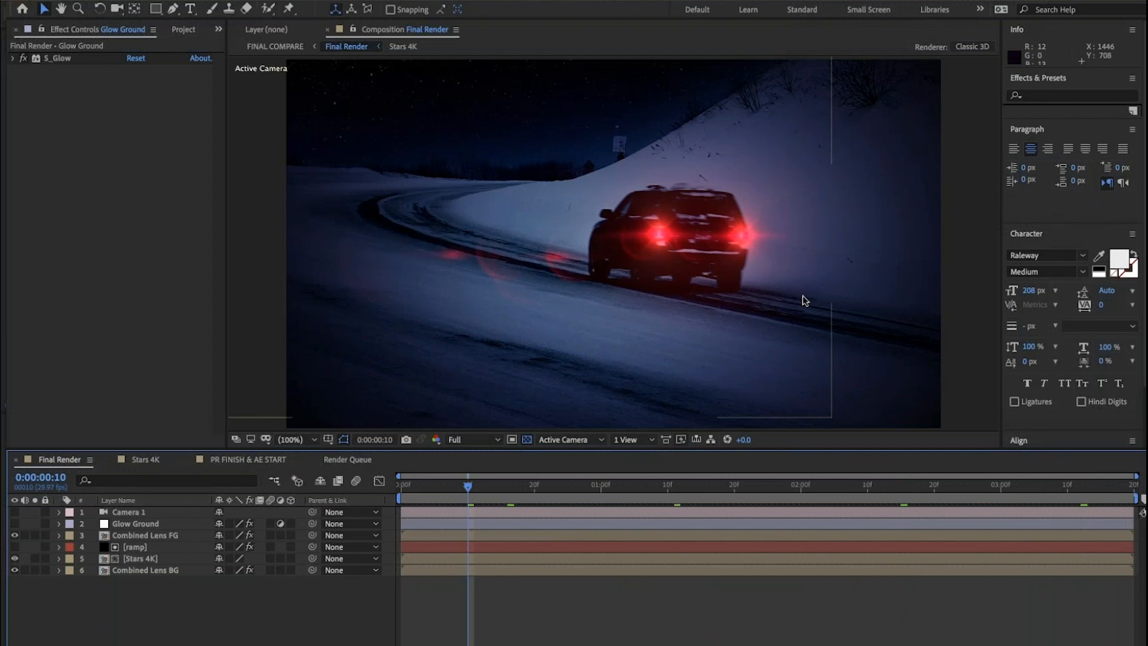
pyautogui.click(14, 524)
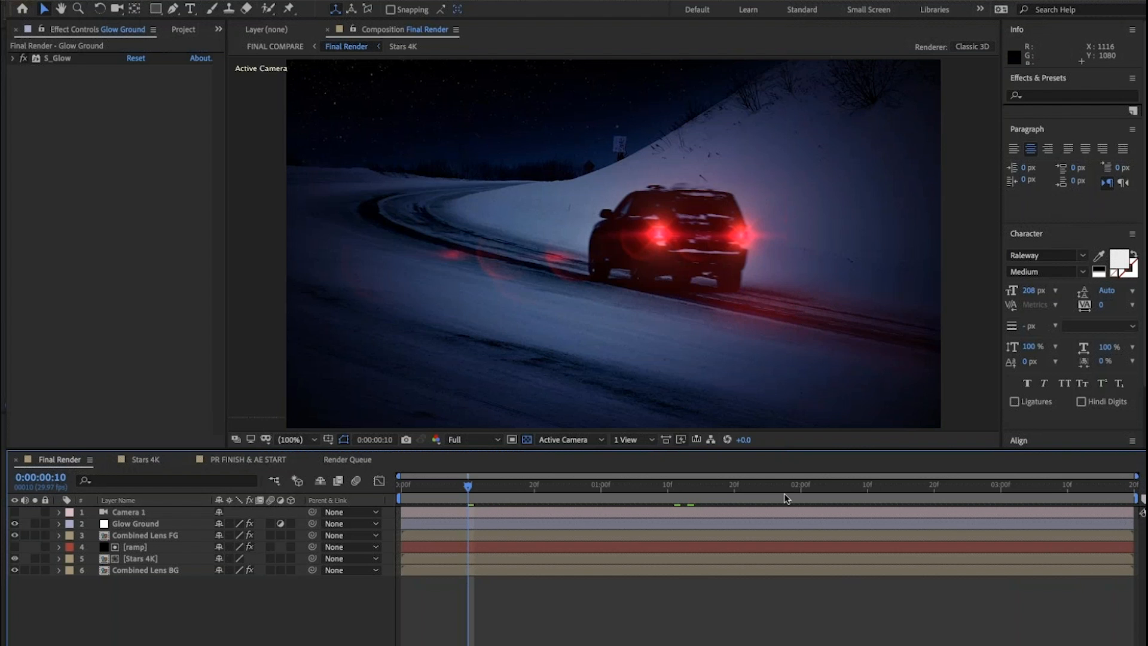
pyautogui.moveTo(787, 498); pyautogui.dragTo(724, 509)
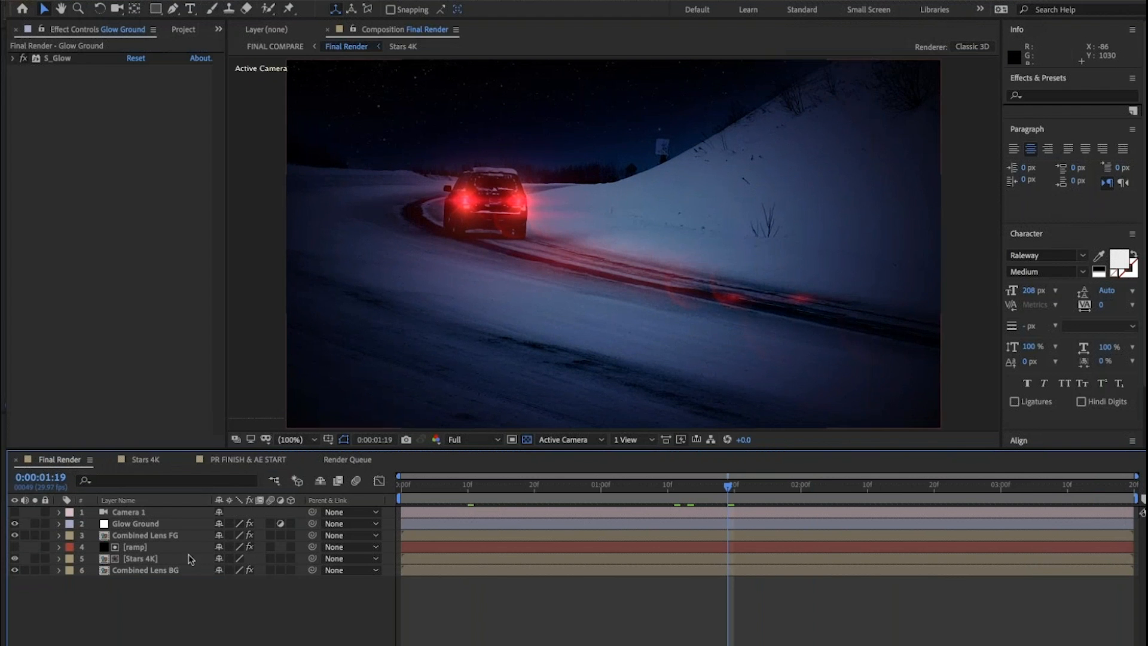
# Step: Open the Stars 4K precomposition from Final Render and review its composition settings
pyautogui.click(151, 559)
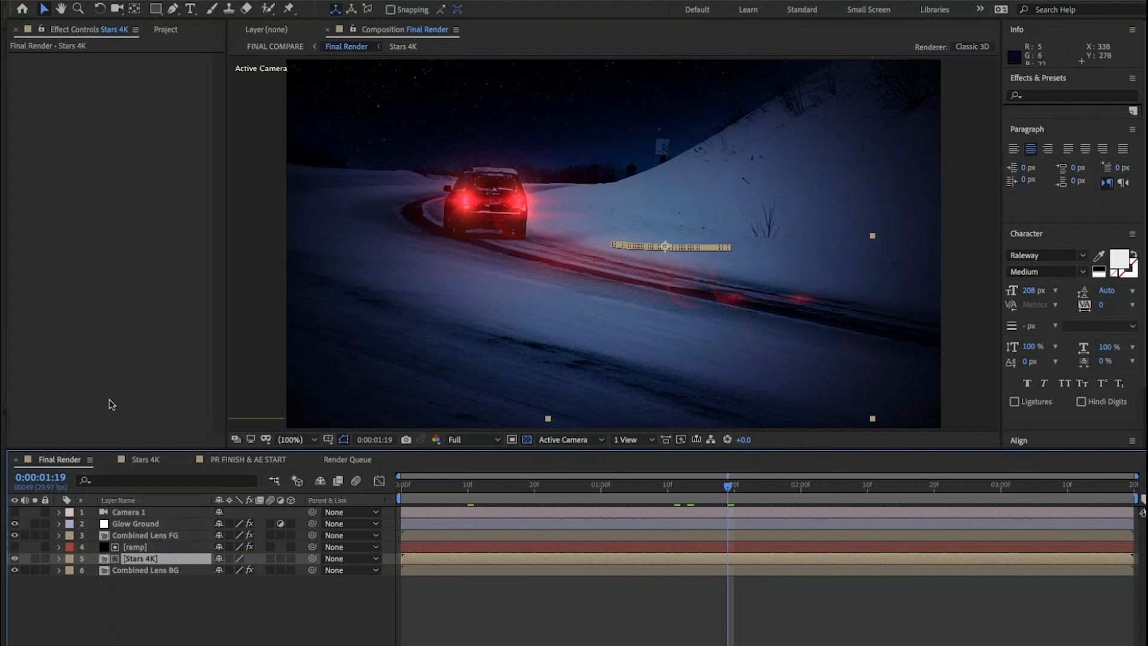
pyautogui.doubleClick(102, 557)
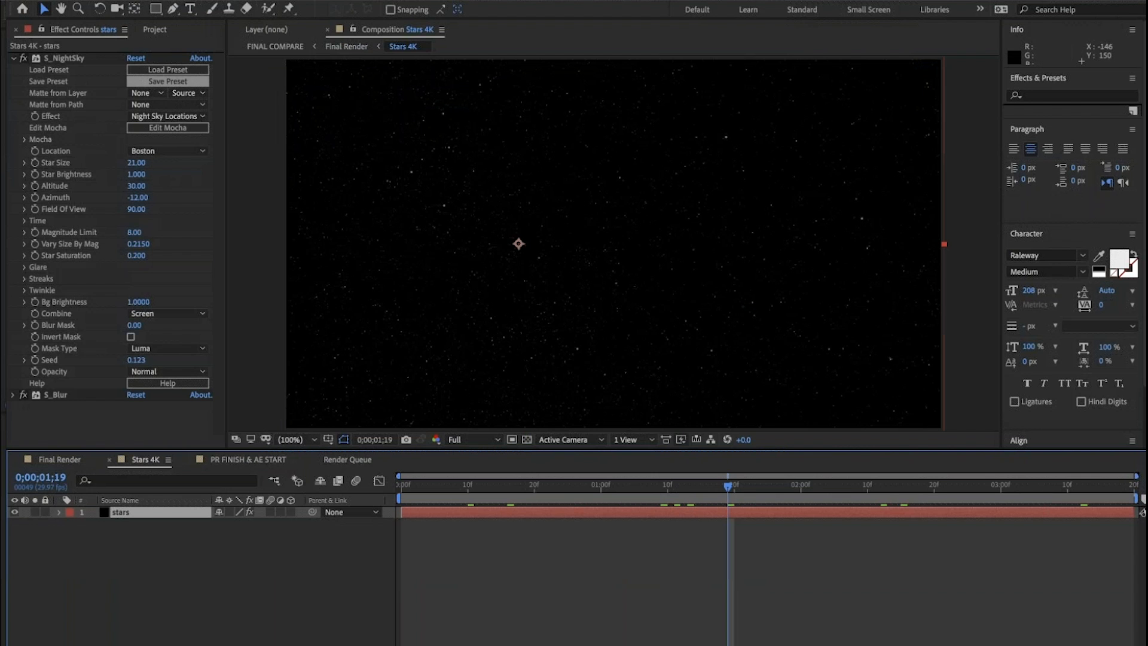
pyautogui.click(201, 0)
pyautogui.click(218, 19)
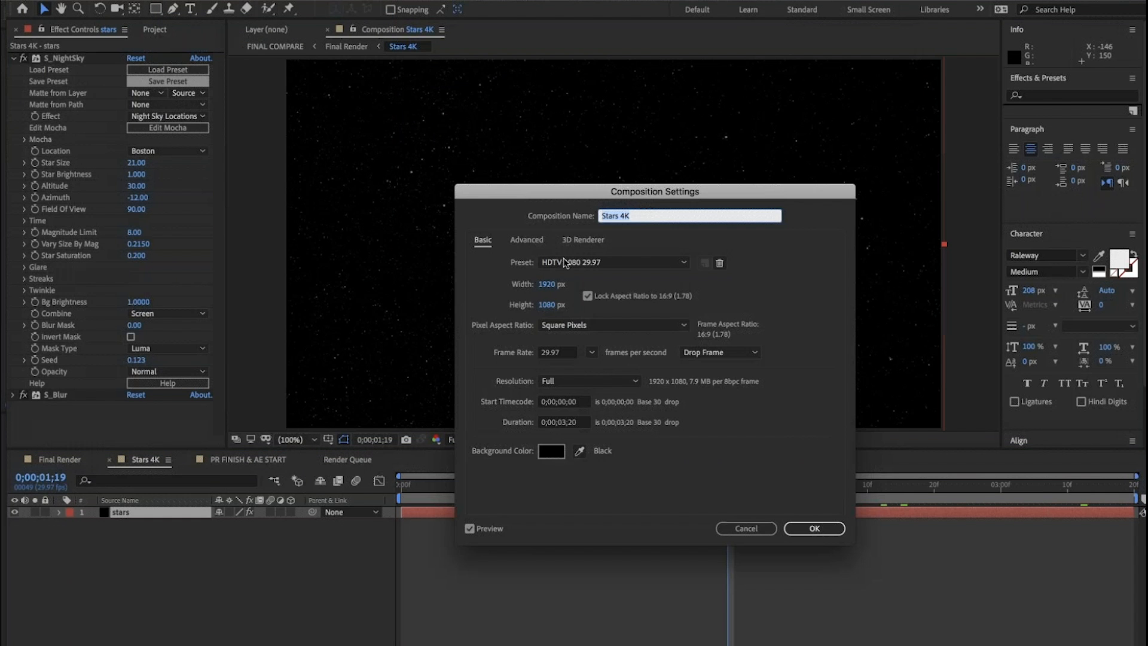
pyautogui.click(814, 528)
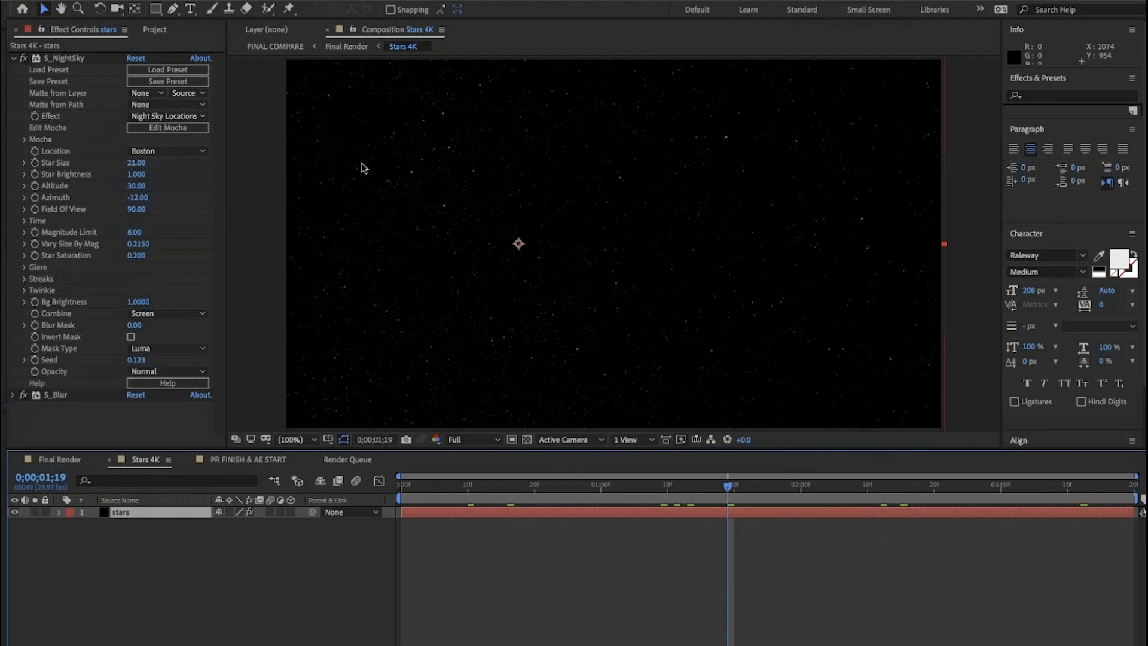
# Step: Scrub the Stars 4K composition to 0;00;03;00 and review the solid settings of the stars layer
pyautogui.moveTo(646, 486); pyautogui.dragTo(1002, 513)
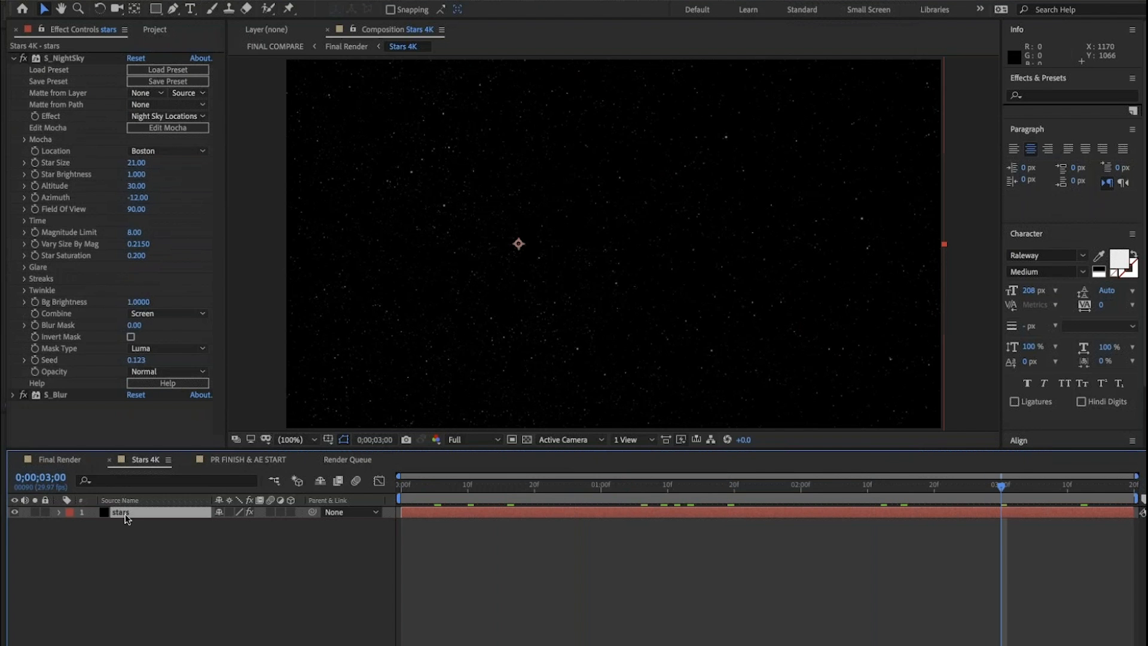
pyautogui.click(240, 1)
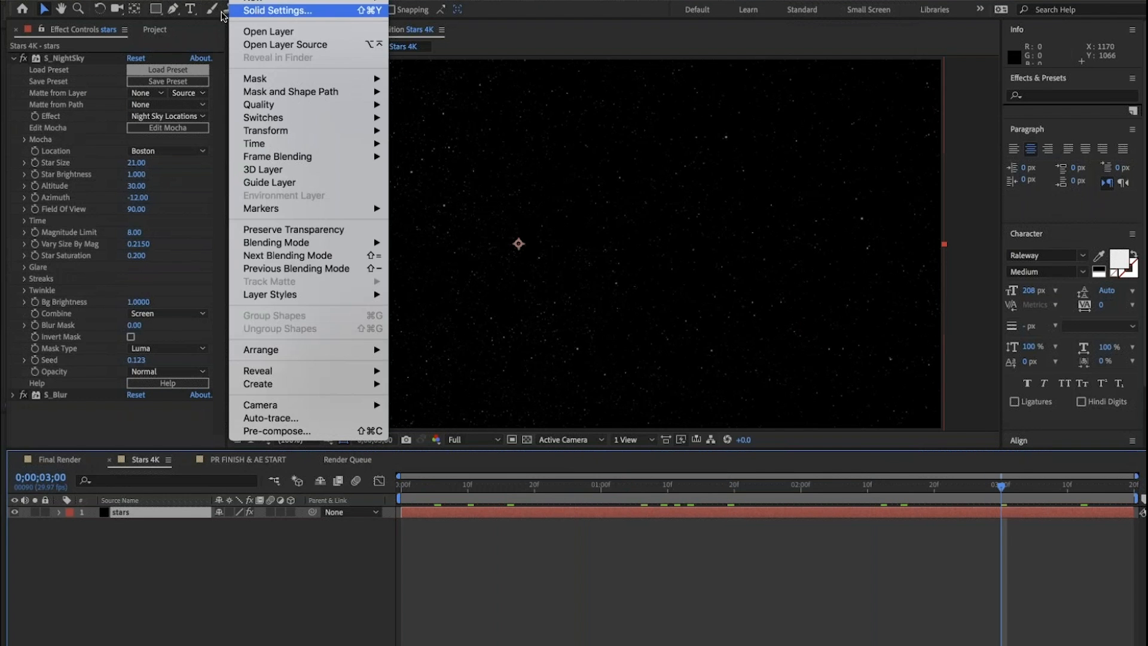
pyautogui.click(253, 11)
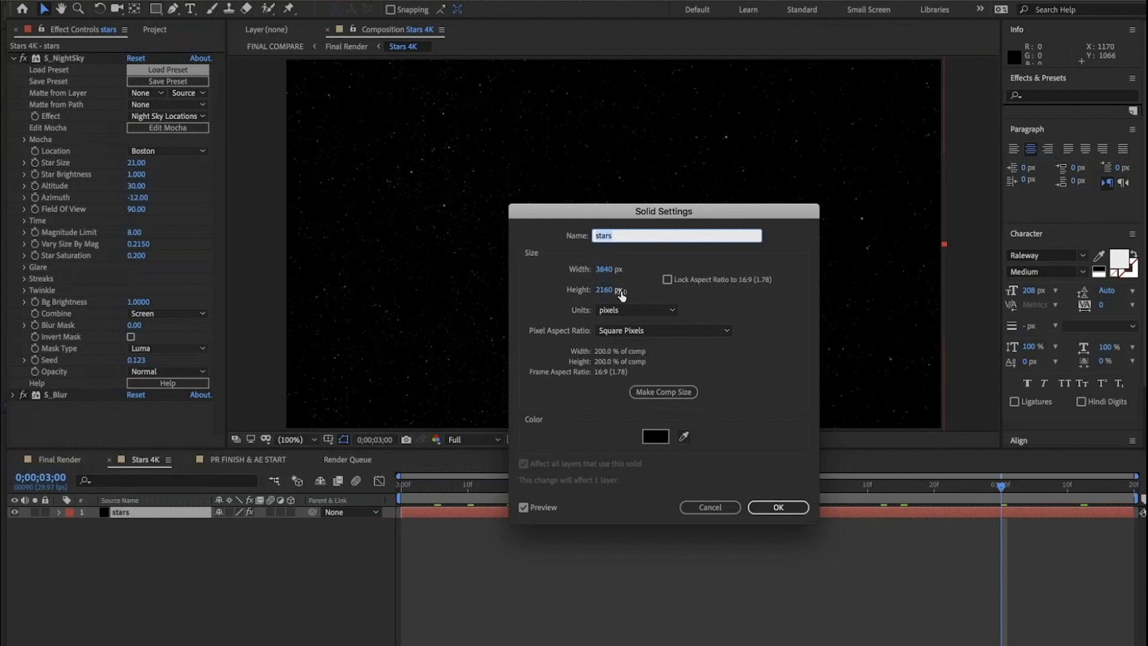
pyautogui.click(781, 507)
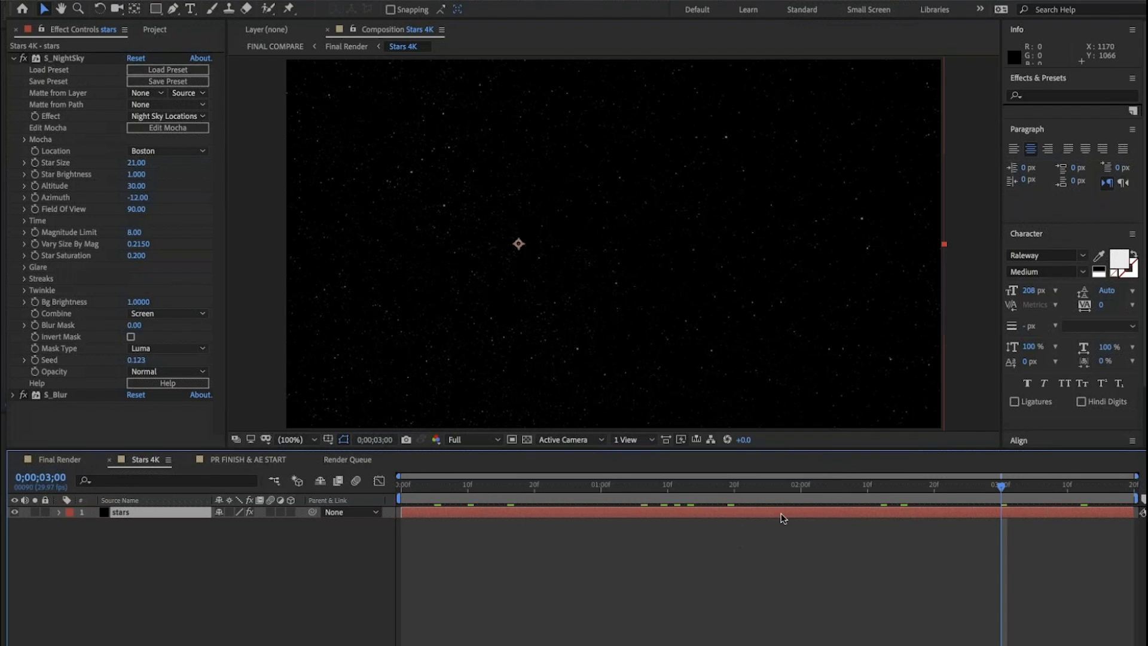
# Step: Return to the Final Render composition and inspect the Combined Lens FG layer's Mocha Pro matte, briefly soloing the layer
pyautogui.click(60, 459)
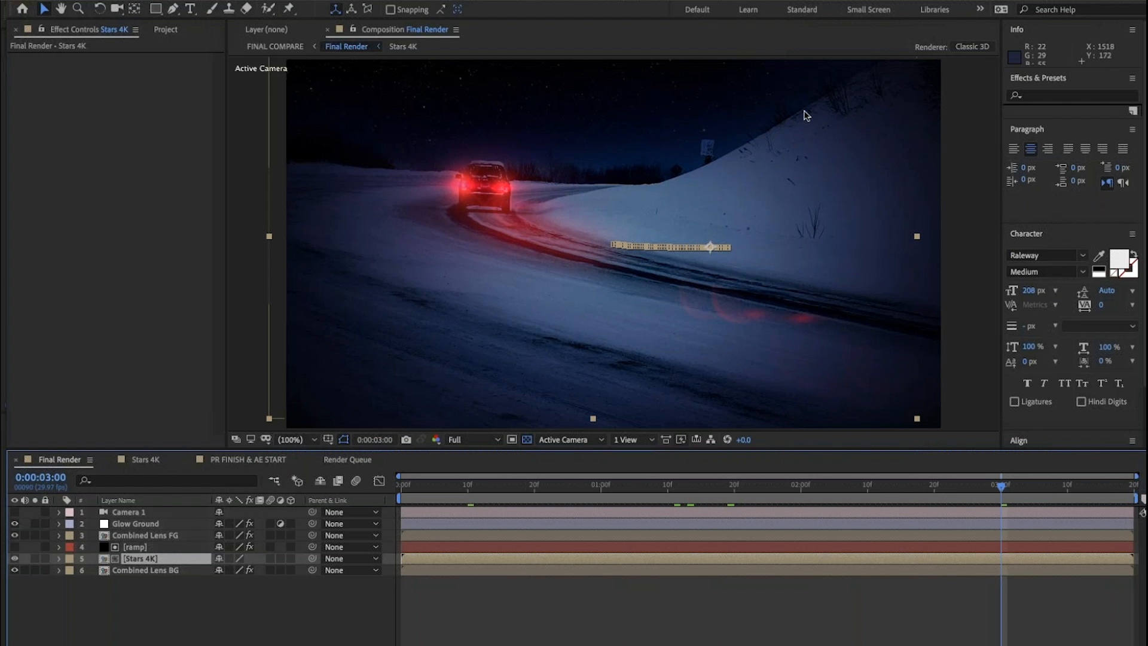
pyautogui.press(',')
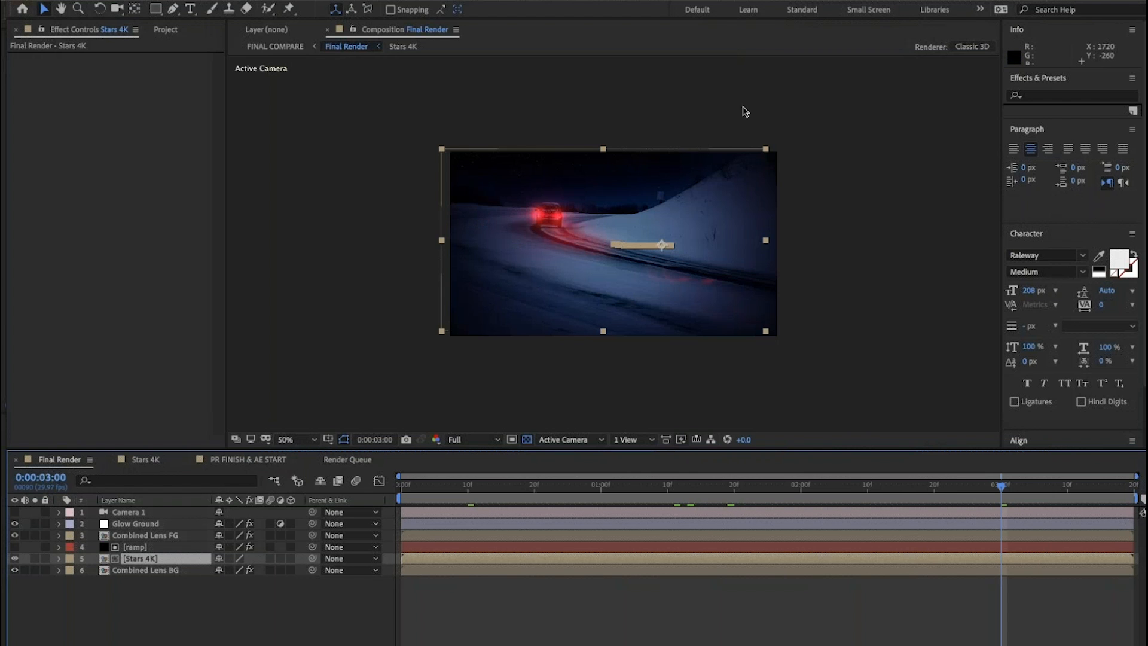
pyautogui.press('.')
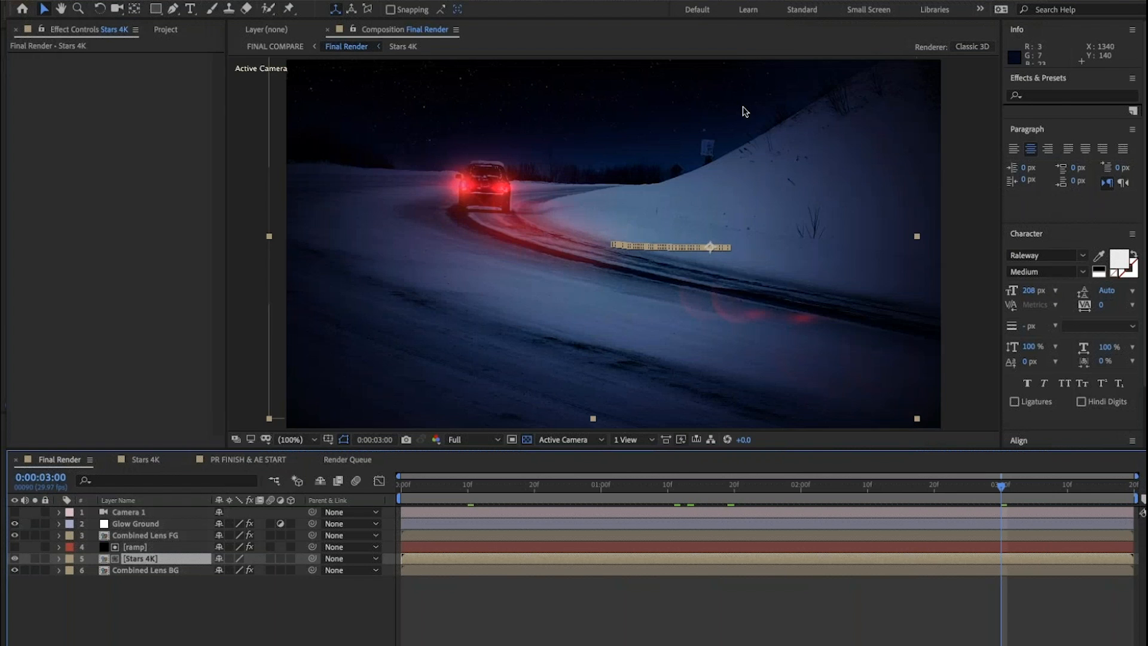
pyautogui.click(145, 536)
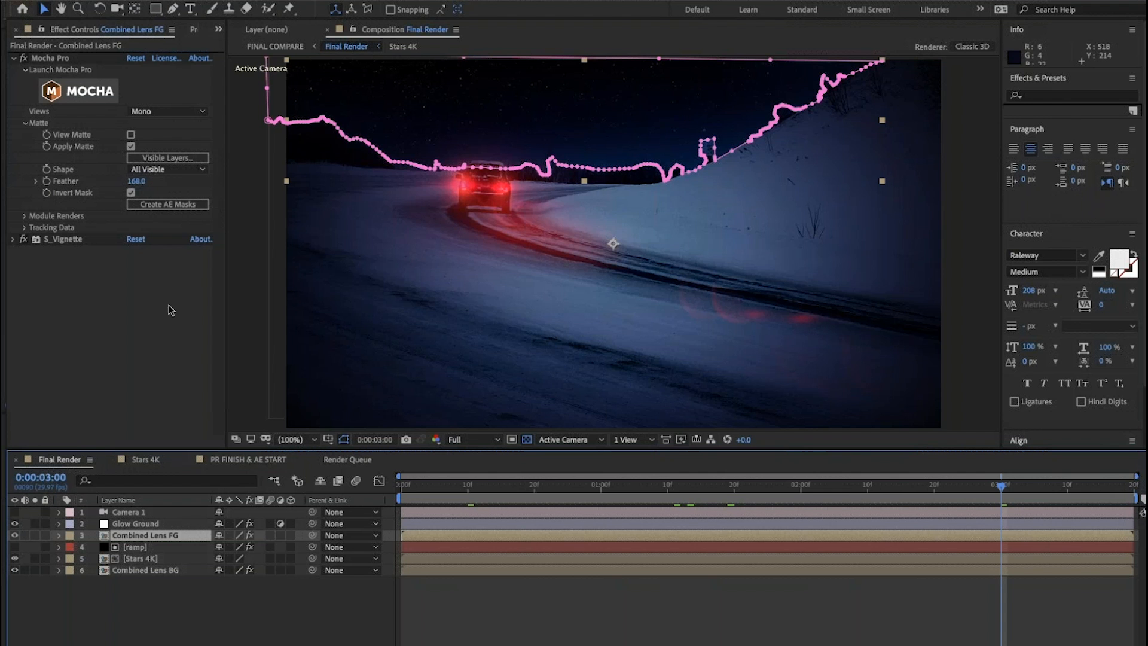
pyautogui.click(35, 536)
pyautogui.click(35, 536)
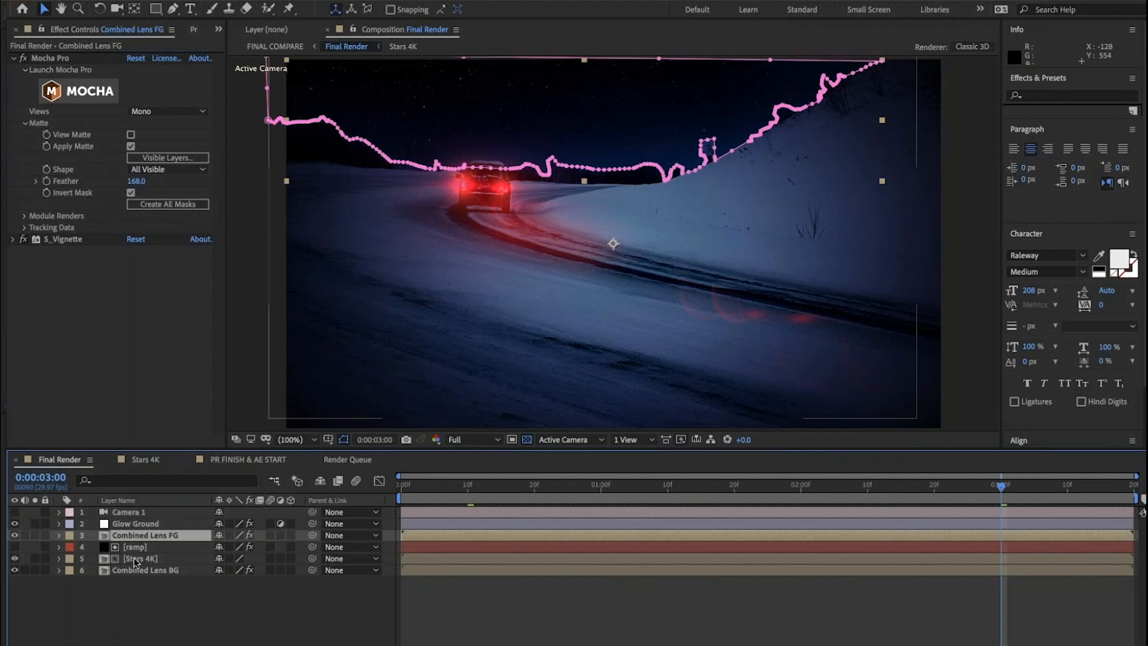
# Step: Inspect the Stars 4K layer in solo and its ramp matte by temporarily showing it, restoring both layers' display
pyautogui.click(134, 558)
pyautogui.click(34, 559)
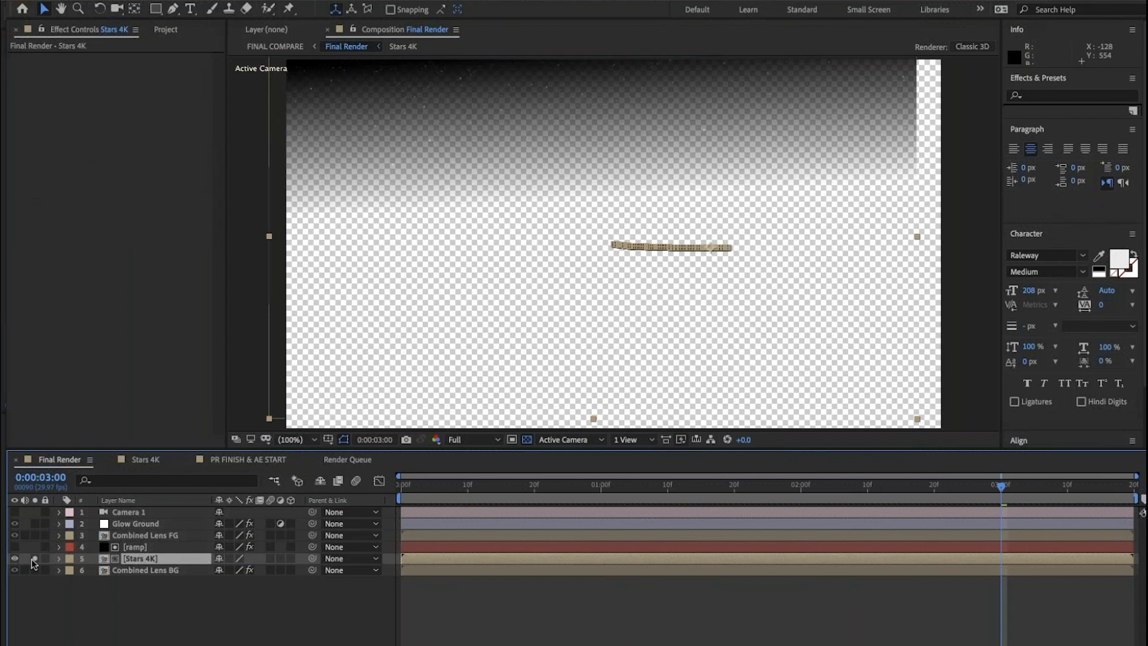
pyautogui.click(34, 559)
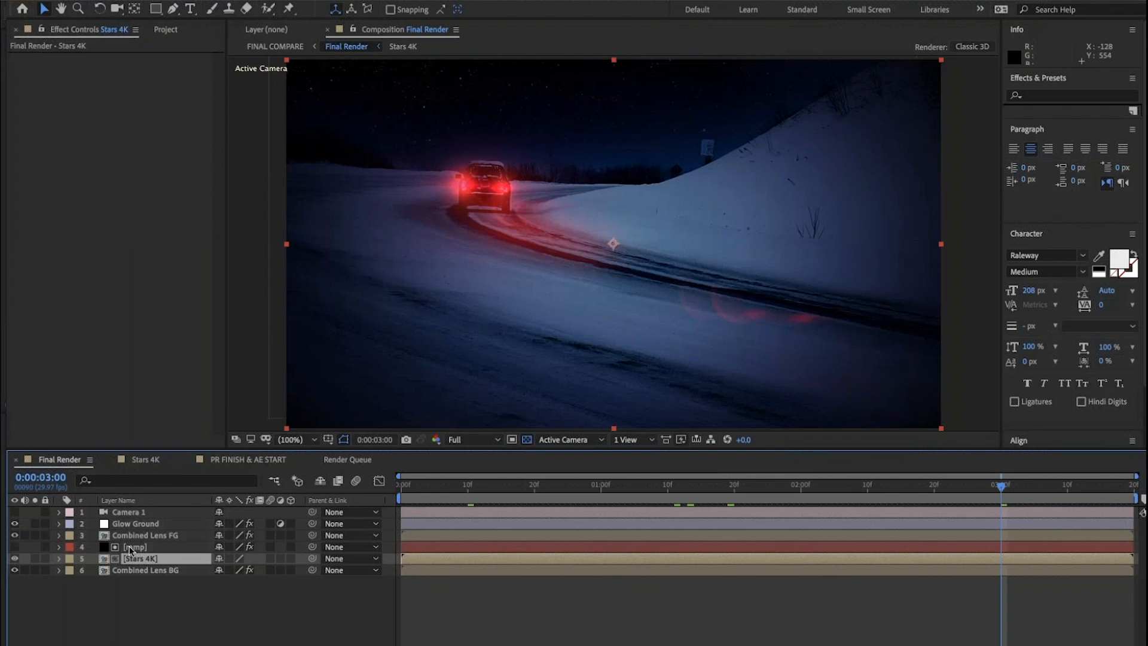
pyautogui.click(134, 547)
pyautogui.click(14, 547)
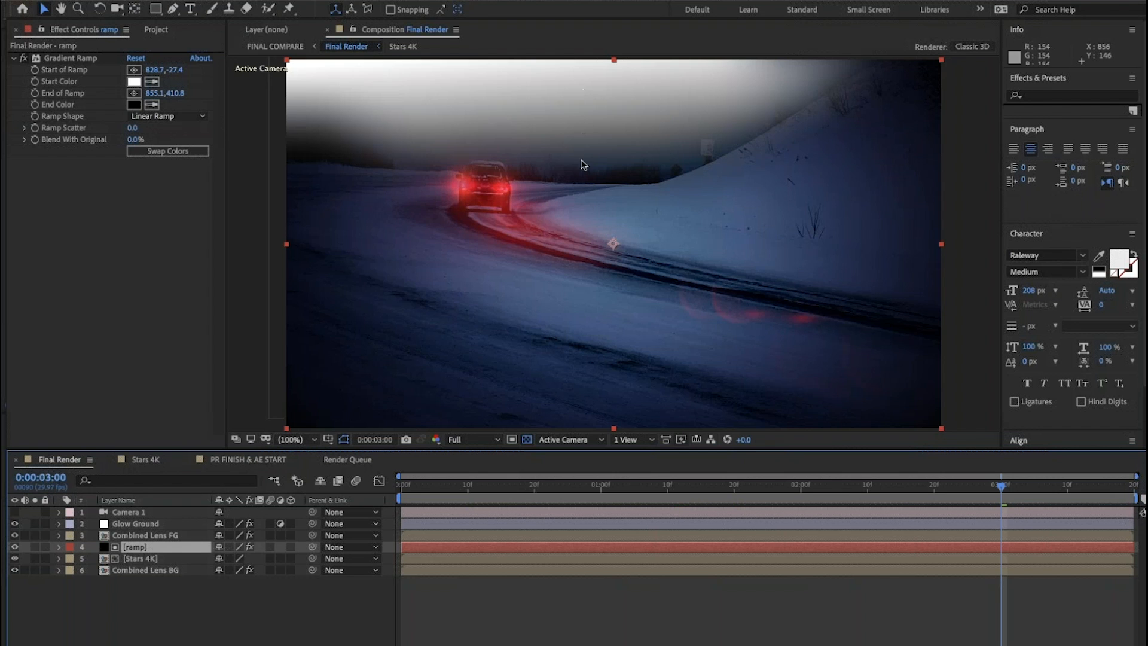
pyautogui.click(14, 547)
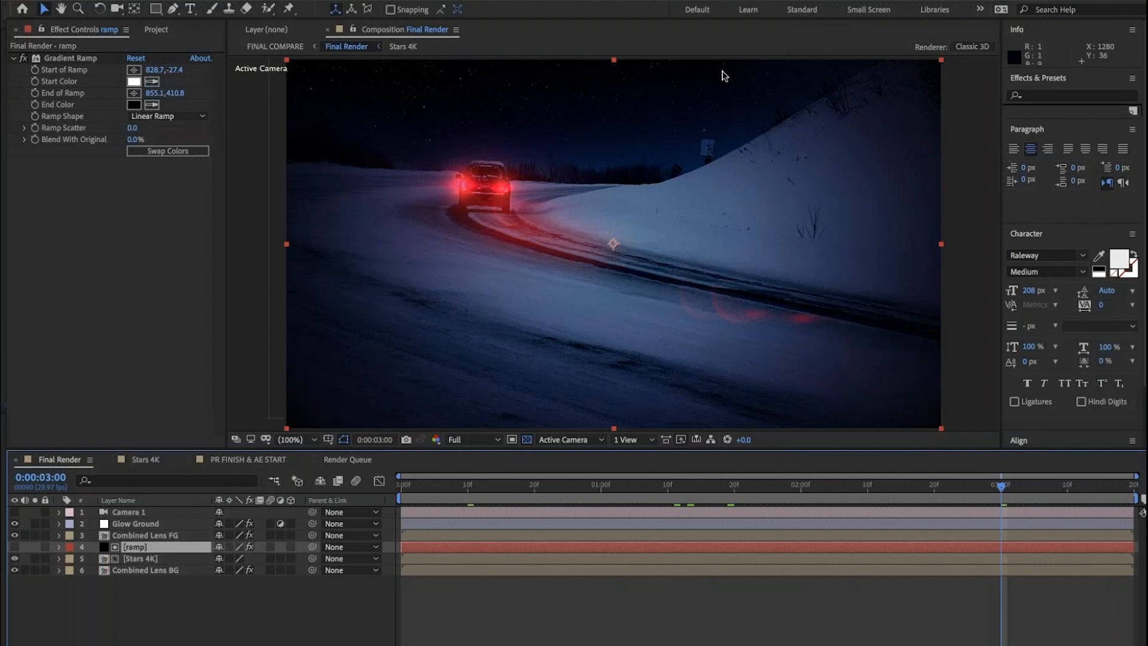
# Step: Switch from After Effects to the Sapphire Mocha presentation window
pyautogui.press('super+Tab')
pyautogui.press('super+Tab')
pyautogui.press('super+Tab')
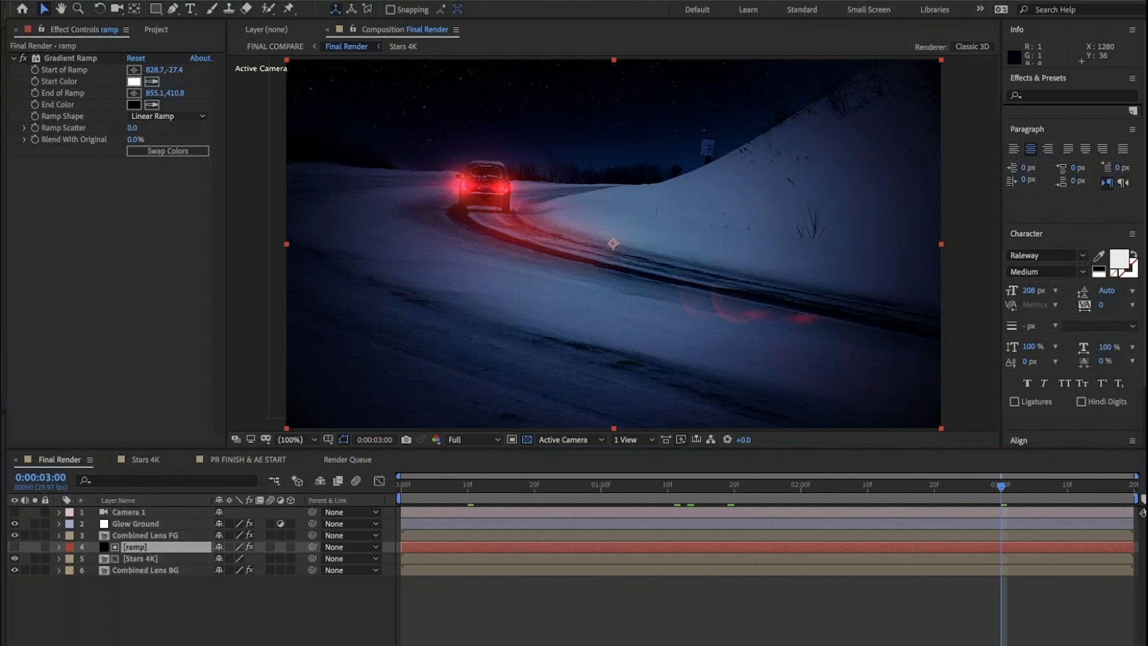
pyautogui.moveTo(867, 641)
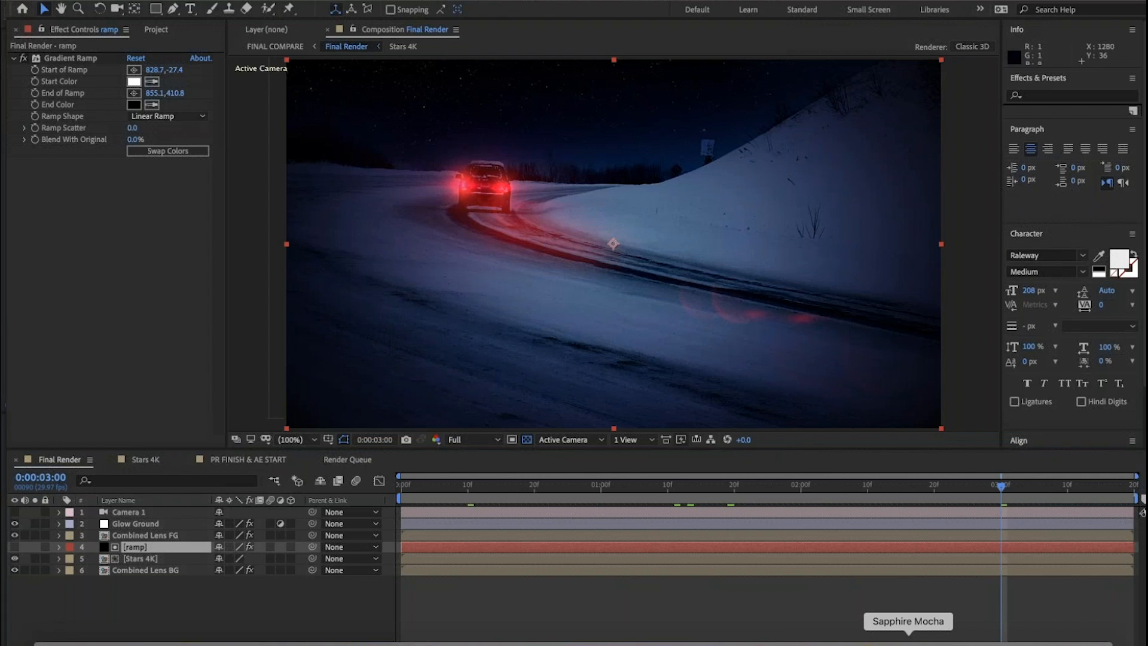
pyautogui.click(909, 639)
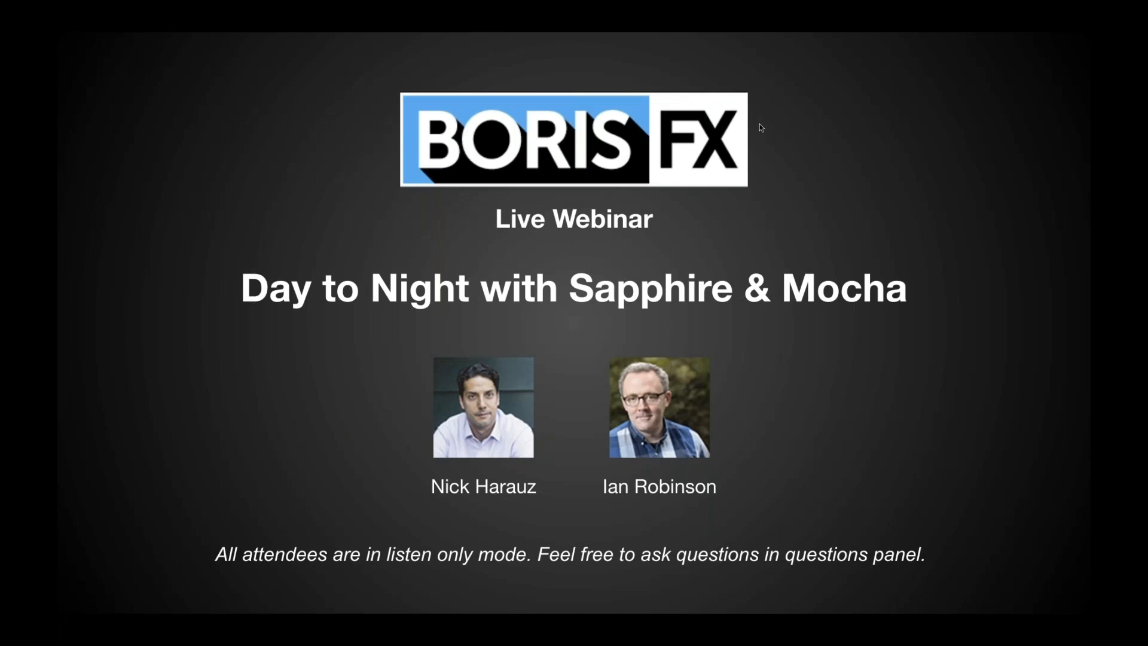